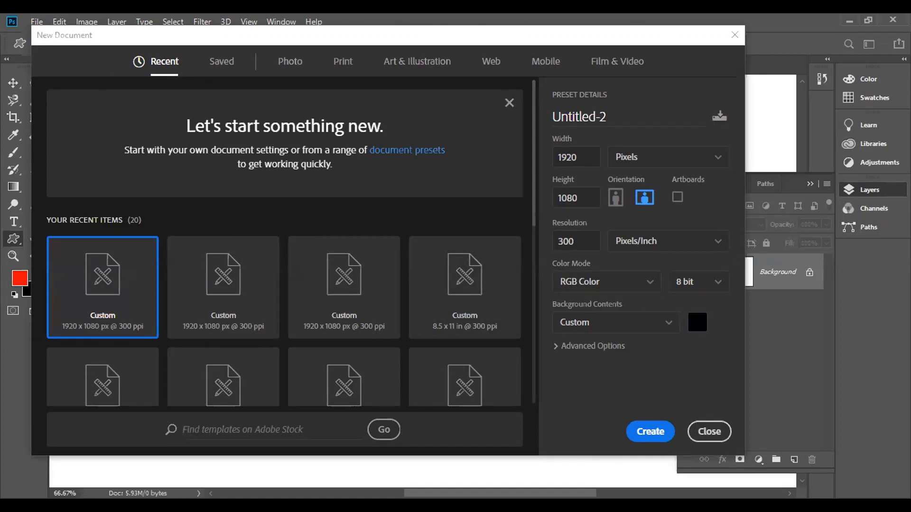
Step: Dismiss the new document setup and close the Untitled-1 document without saving its changes
click(717, 432)
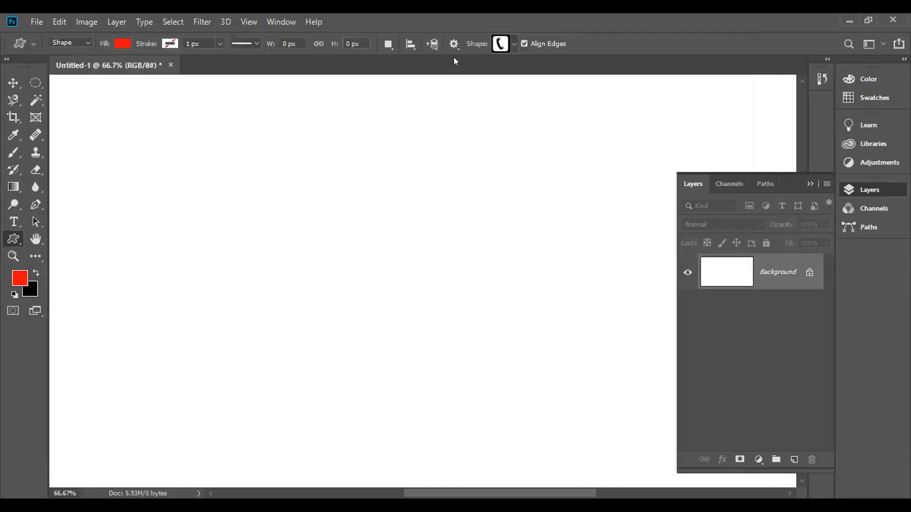
click(170, 65)
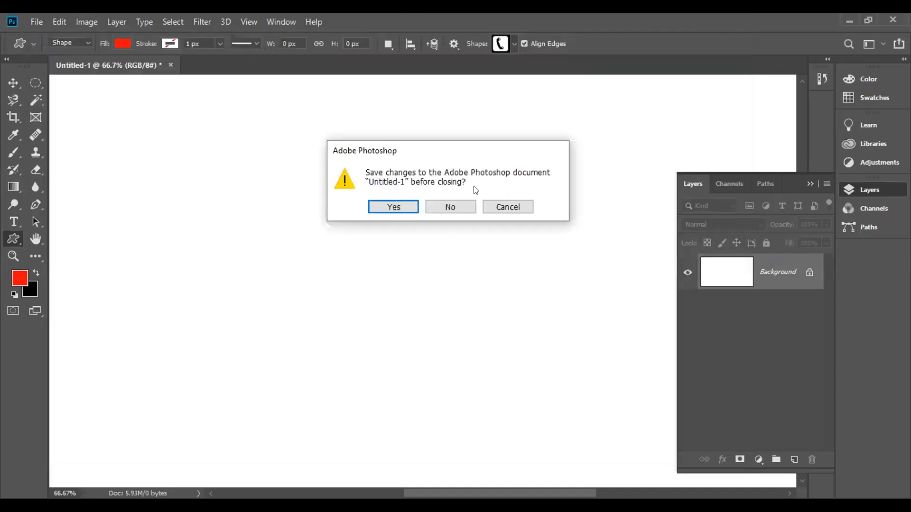
click(459, 205)
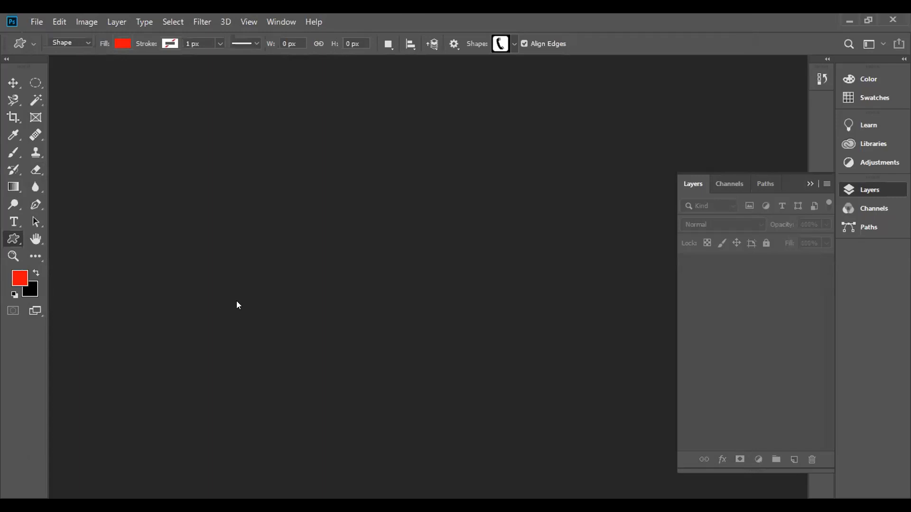
Step: Start a new document and name it 23 DAY CLASS
click(35, 25)
click(43, 32)
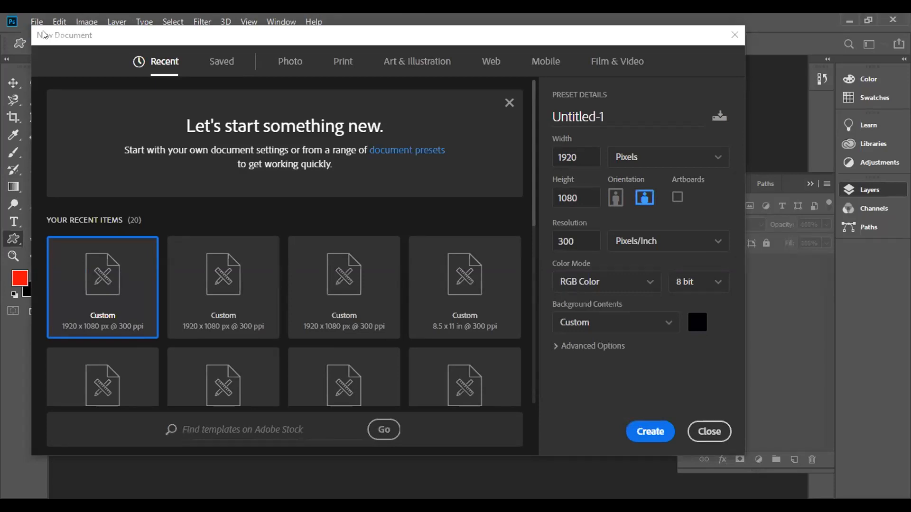
drag(600, 113, 539, 122)
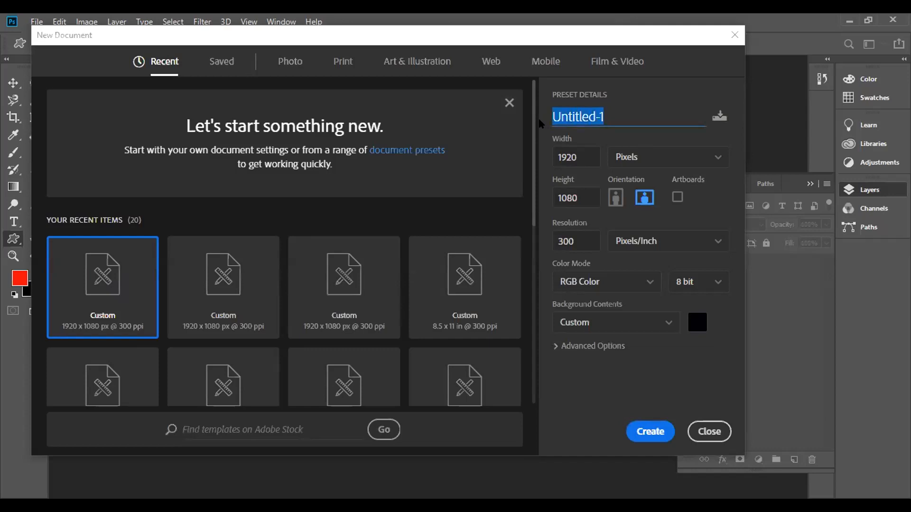
text(23)
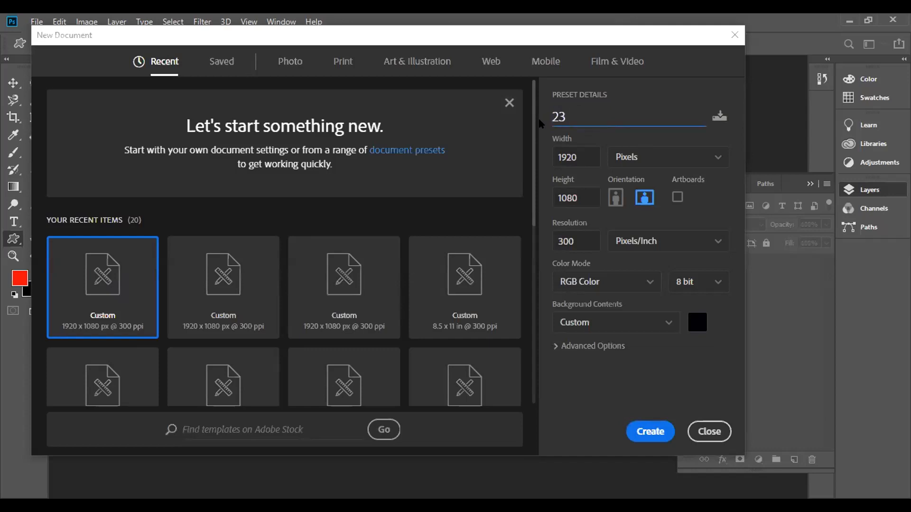
text(DAY CLASS)
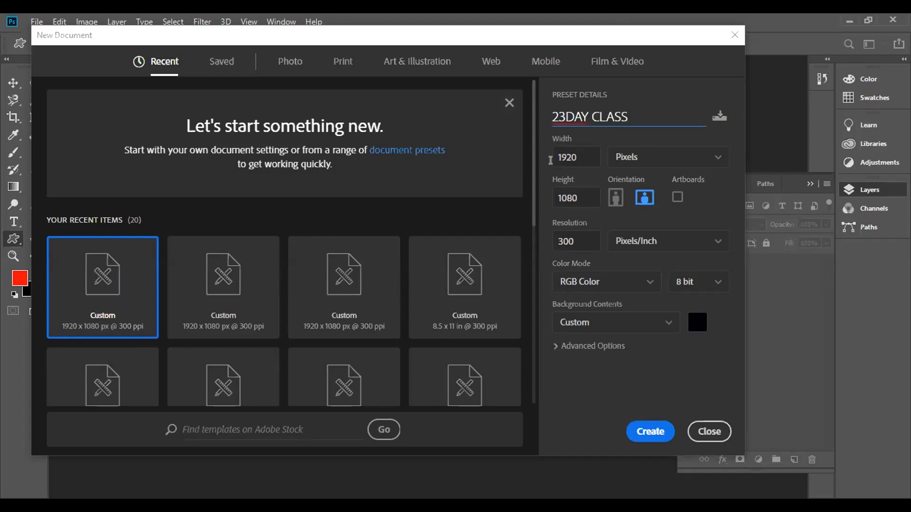
click(562, 116)
key(ctrl+a)
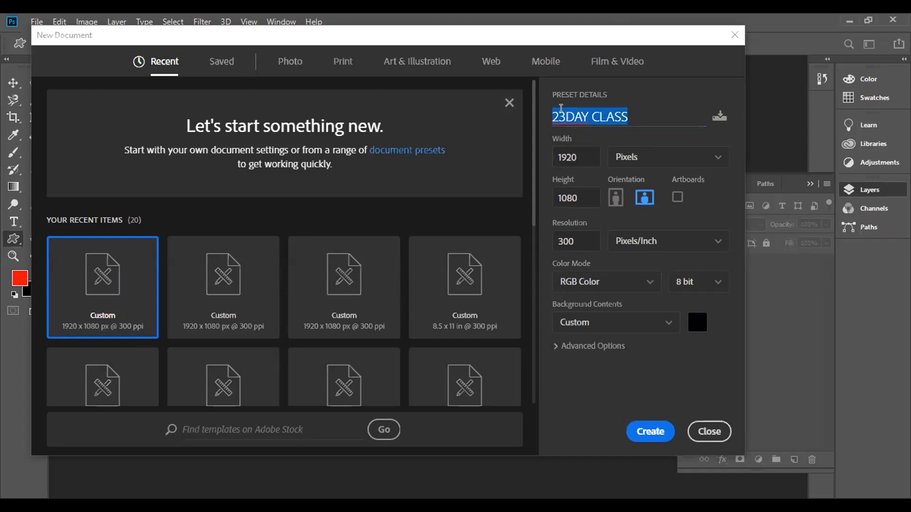
click(561, 109)
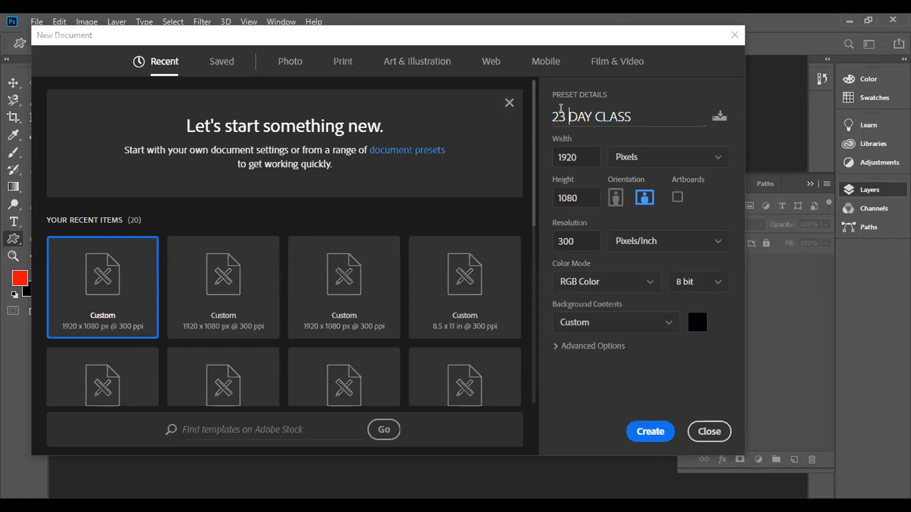
Step: Choose pixels as the unit, landscape orientation and RGB Color mode for the new document
click(718, 158)
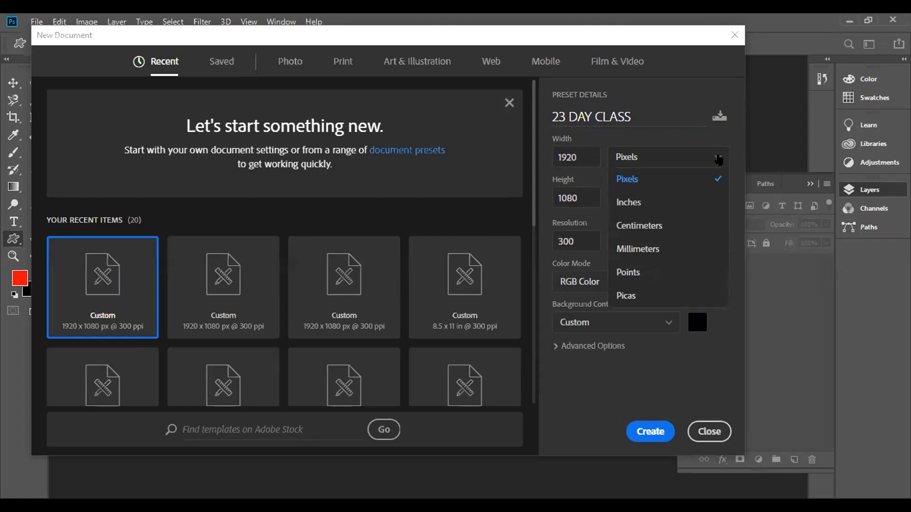
click(701, 175)
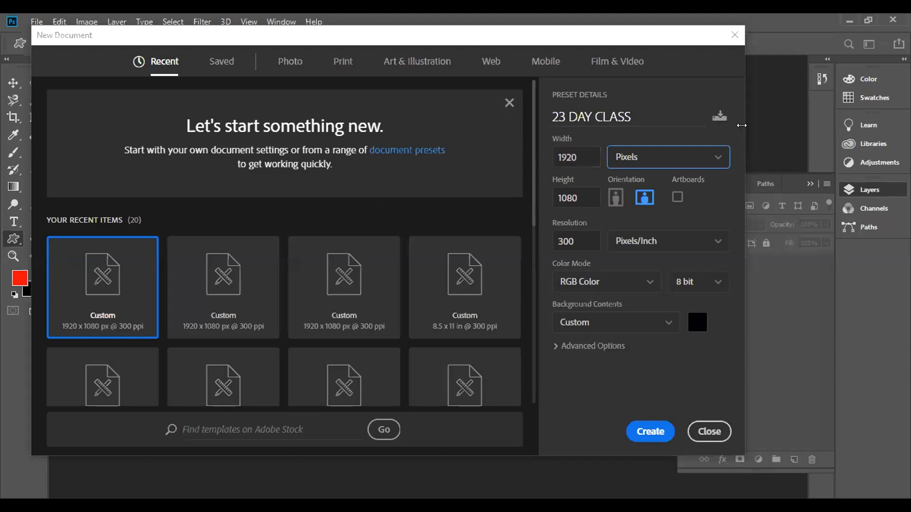
double_click(574, 154)
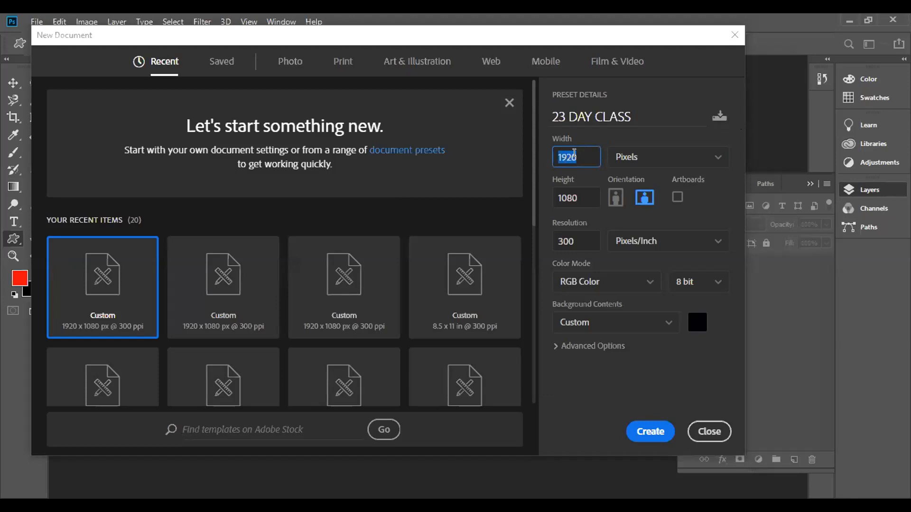
click(615, 197)
click(644, 199)
double_click(594, 237)
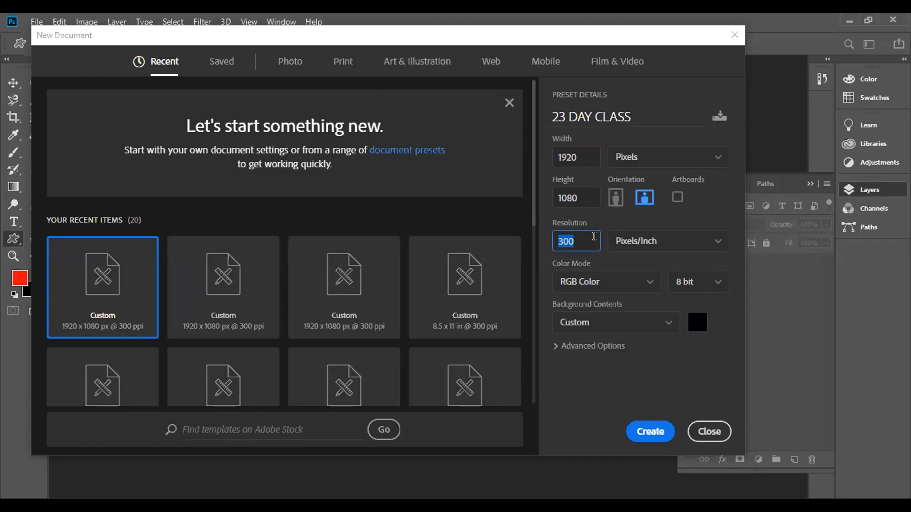
click(652, 282)
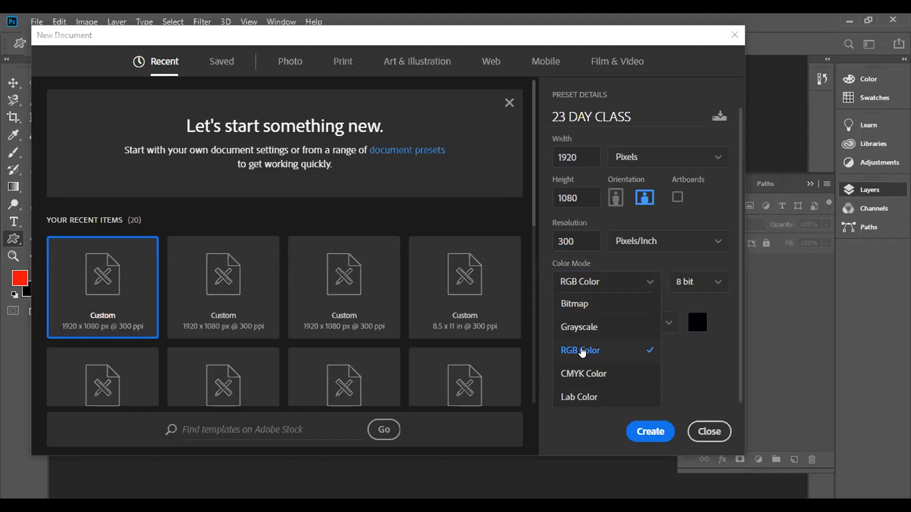
click(581, 351)
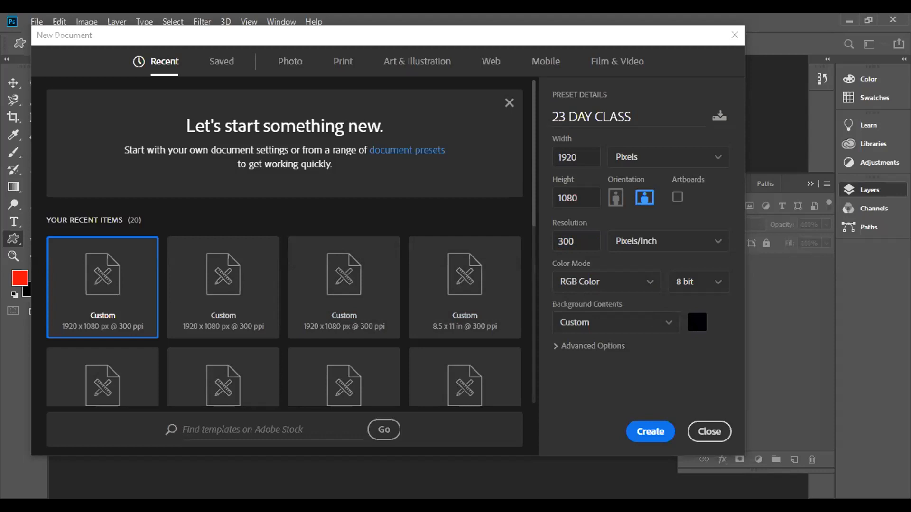
Step: Pick the custom near-white color f5f5f9 for the new document's background
click(697, 322)
click(533, 229)
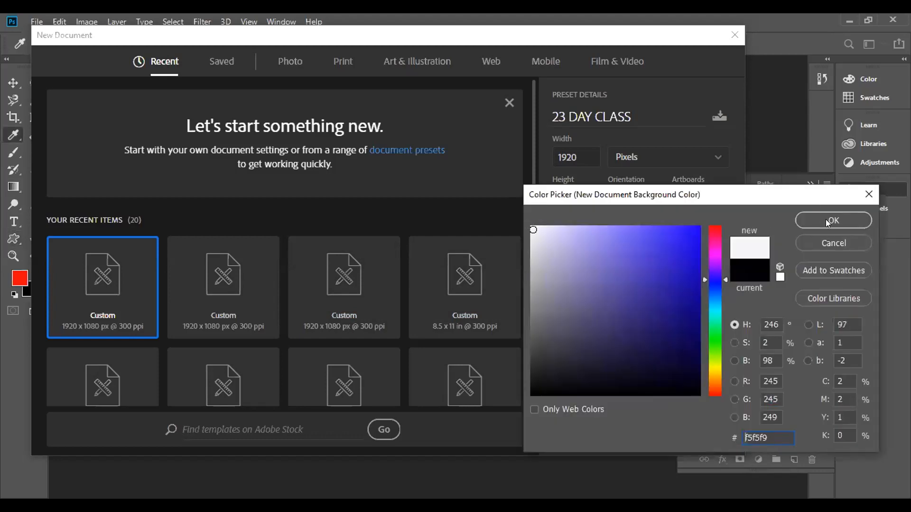
click(846, 223)
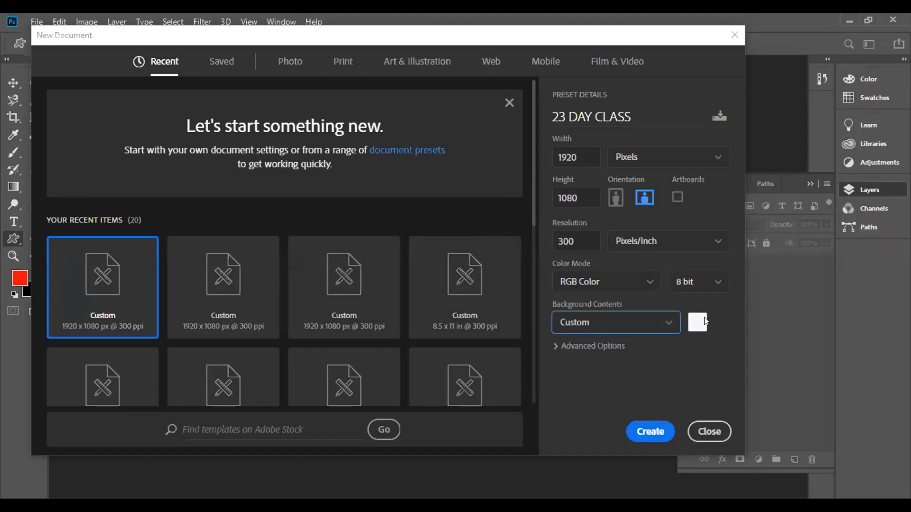
Step: Set the background contents to White and create the document
click(665, 322)
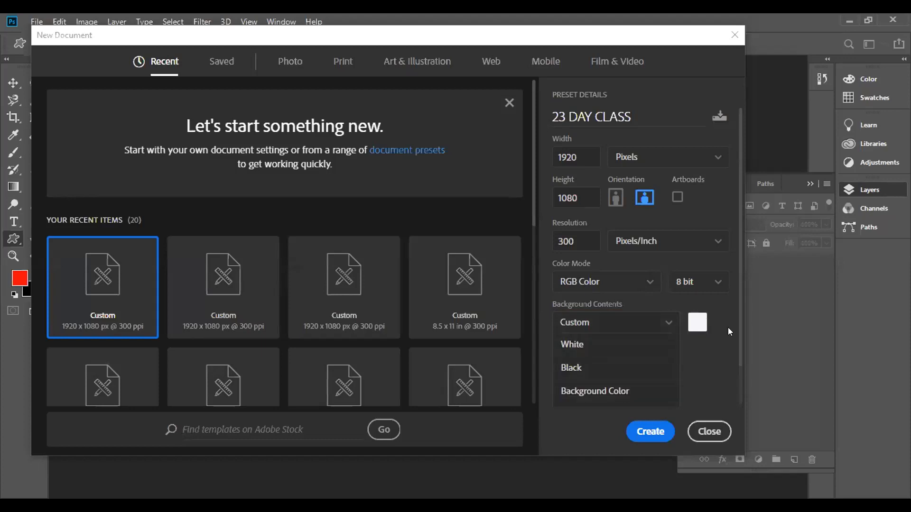
click(563, 344)
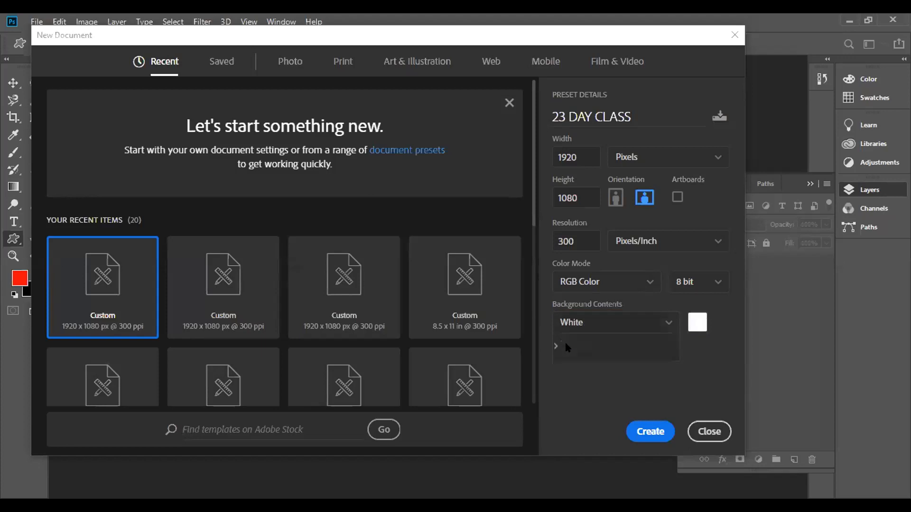
click(651, 433)
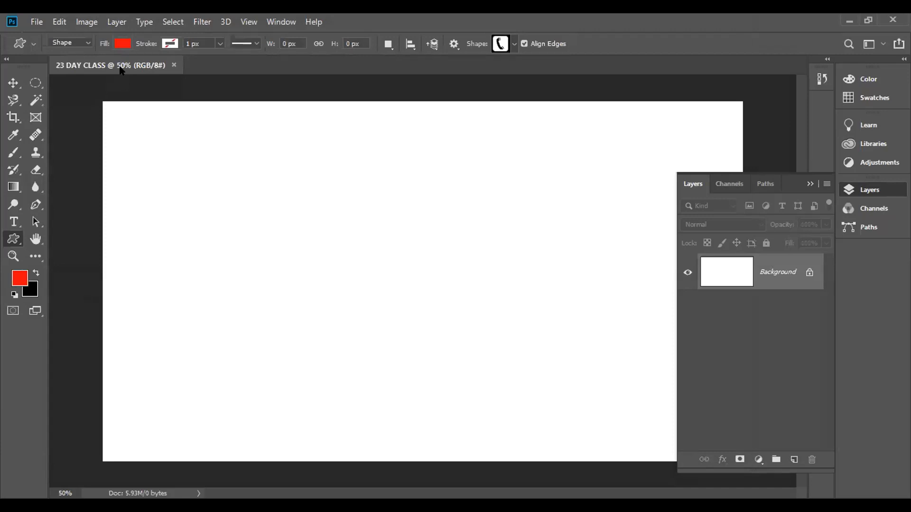
Step: View the blank canvas at 100% magnification and return it to 50%, twice in a row
key(ctrl+1)
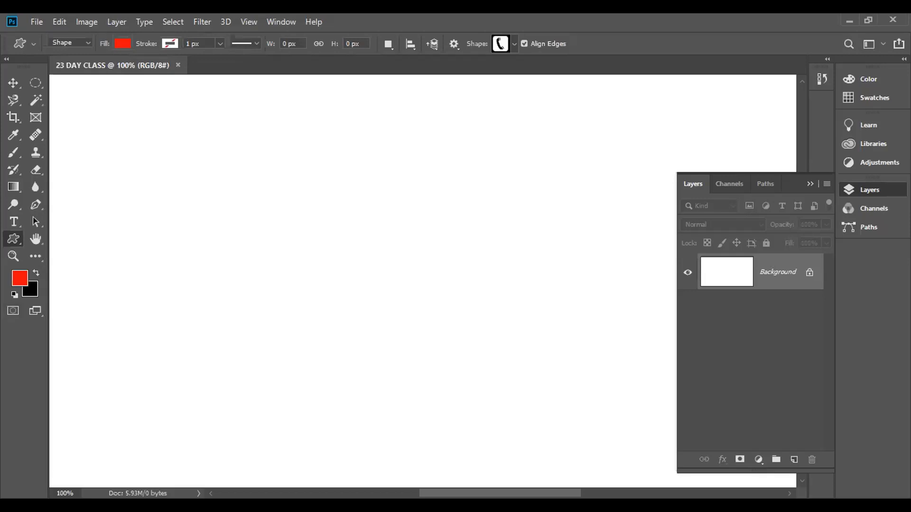
click(62, 493)
text(50)
key(Return)
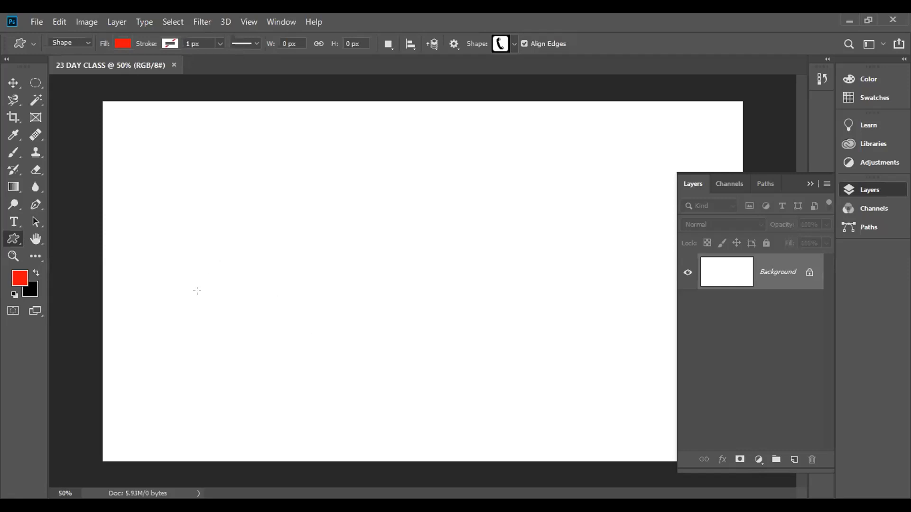
key(ctrl+1)
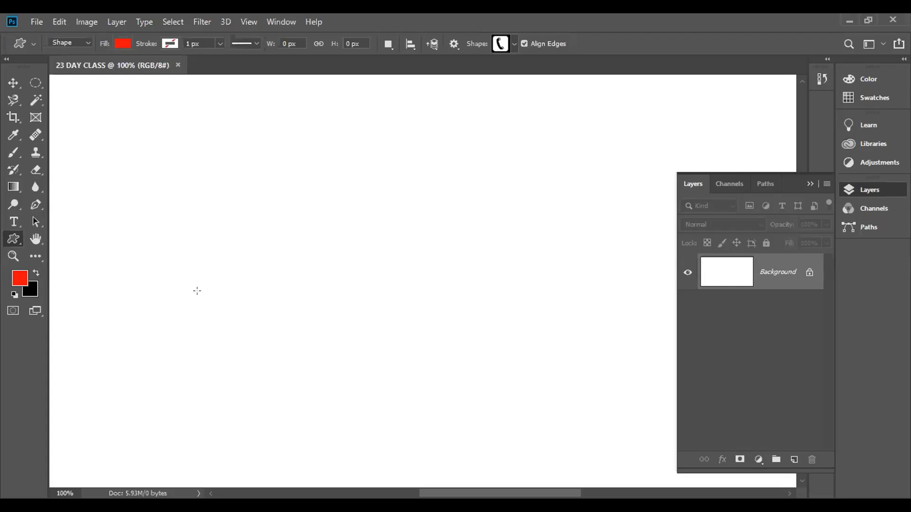
click(63, 487)
text(50)
key(Return)
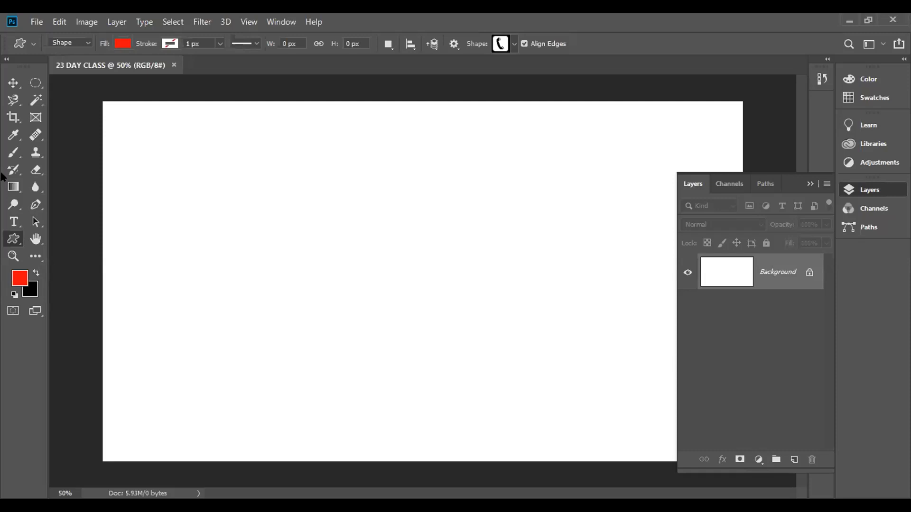
Step: Show the marquee and move tool variants, and make the Move Tool active
click(13, 82)
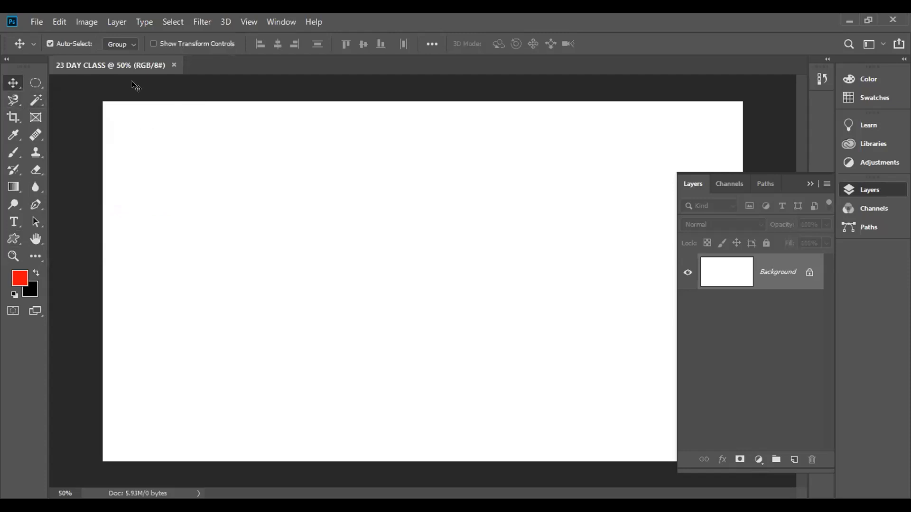
click(37, 84)
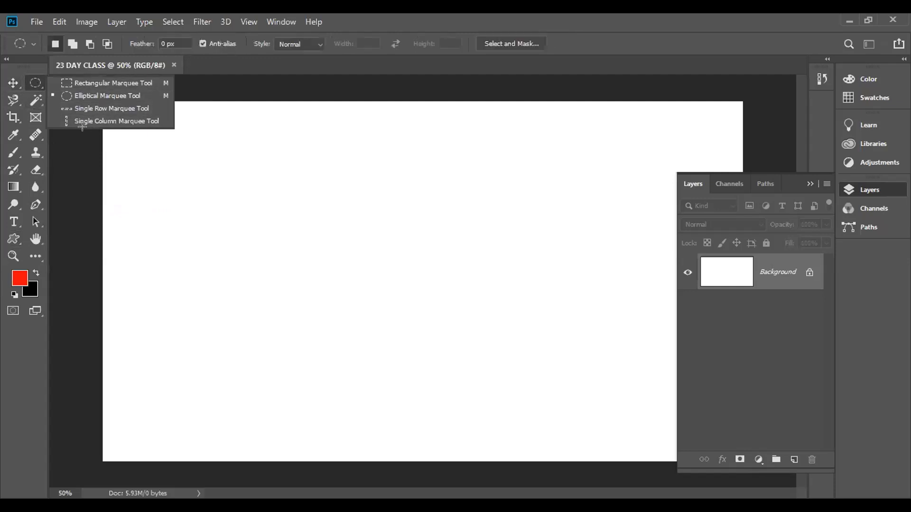
click(16, 84)
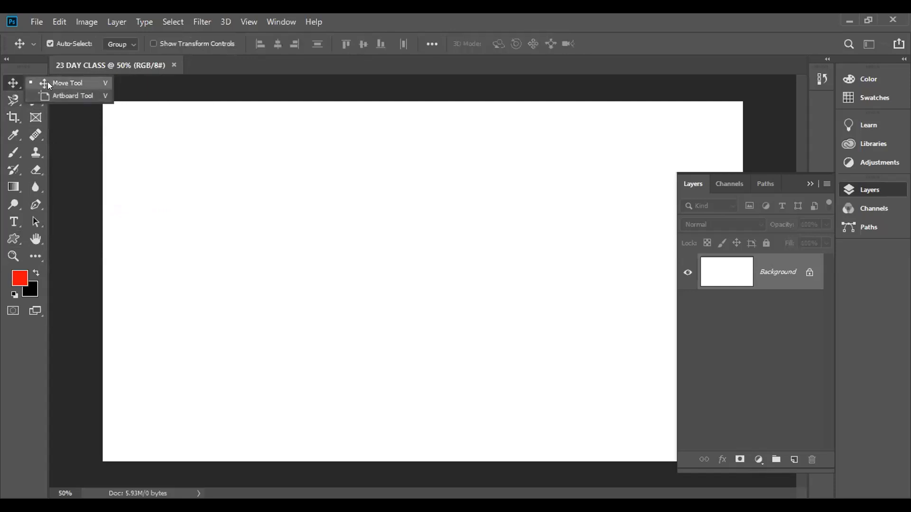
click(48, 82)
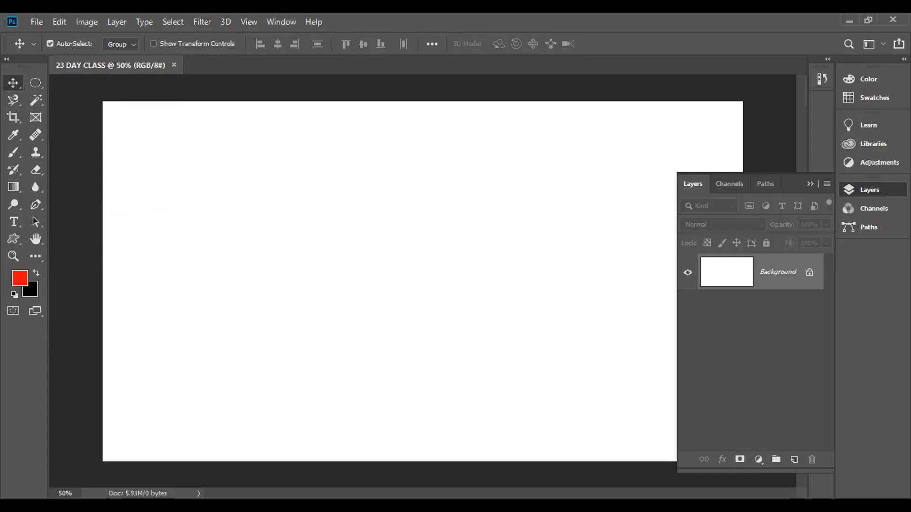
Step: Collapse the expanded panel dock to its compact form and show the document's layers
key(F7)
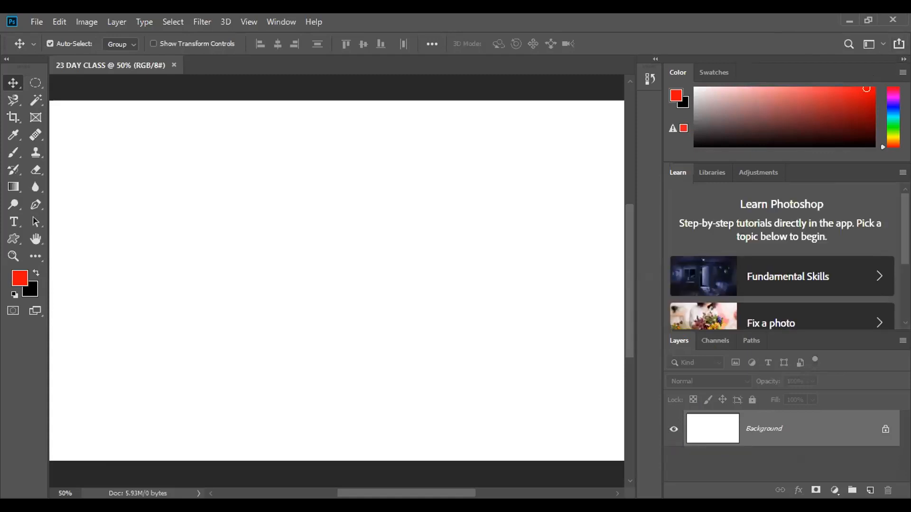
click(904, 59)
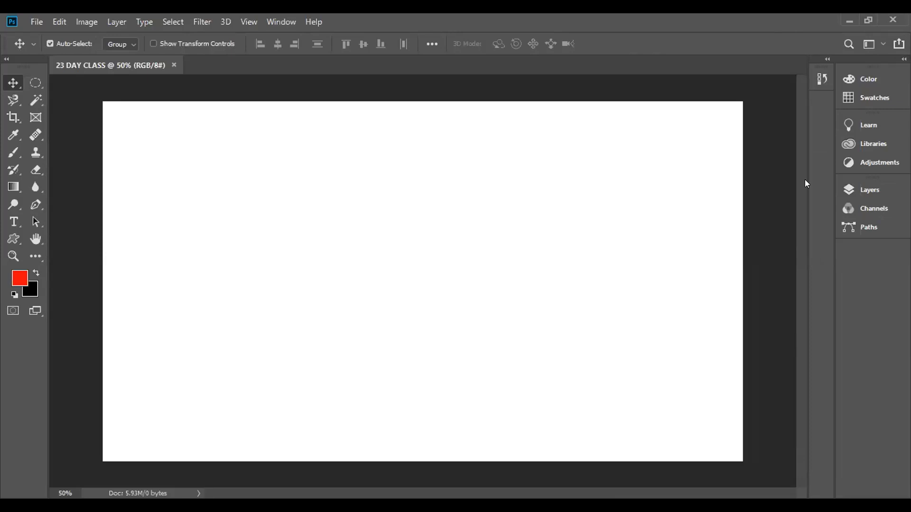
click(854, 189)
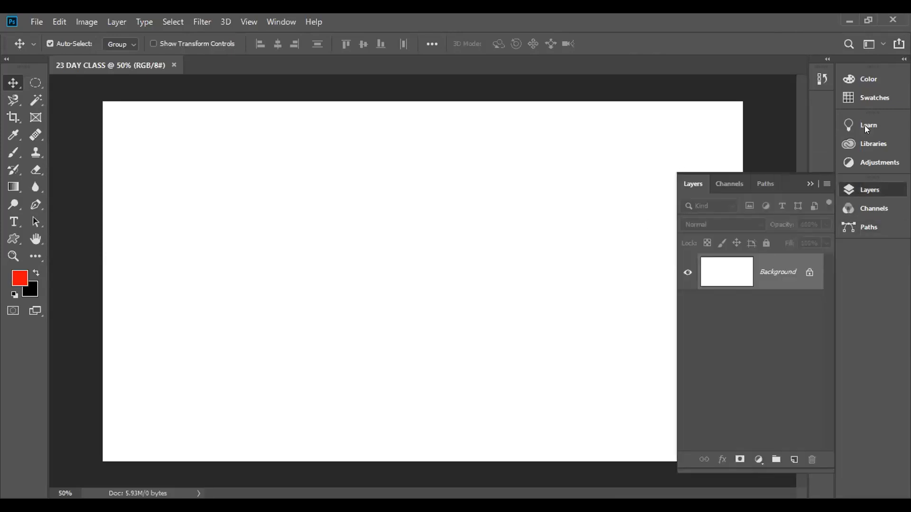
Step: Try the light green and teal swatches, set the foreground color to the medium blue swatch, and show it in the color spectrum
click(869, 80)
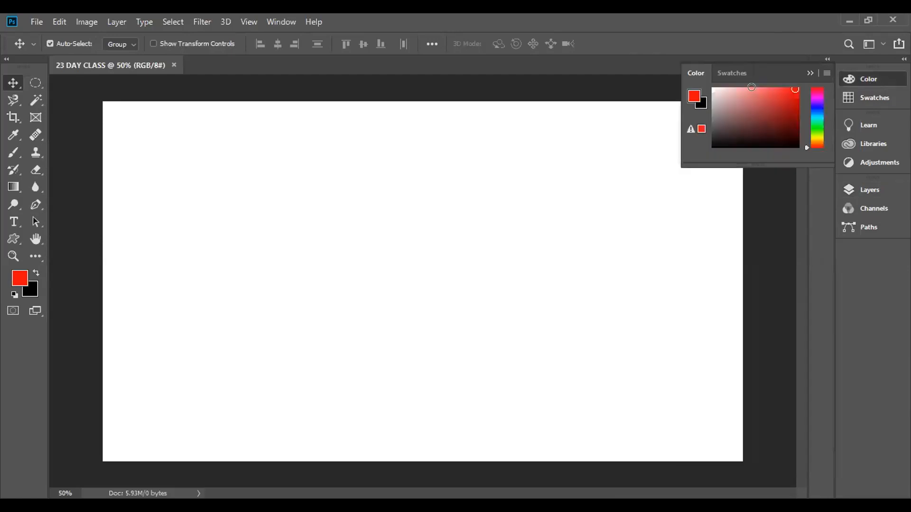
click(874, 96)
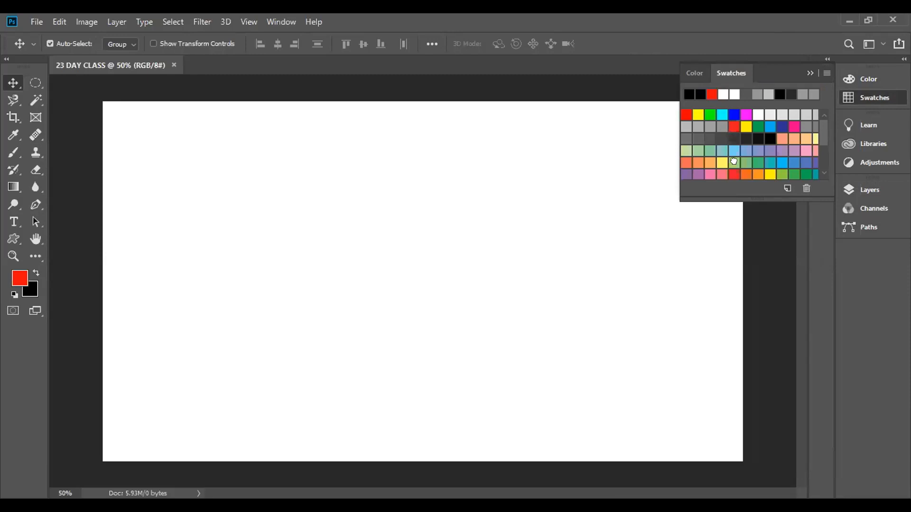
click(734, 161)
click(767, 161)
click(792, 161)
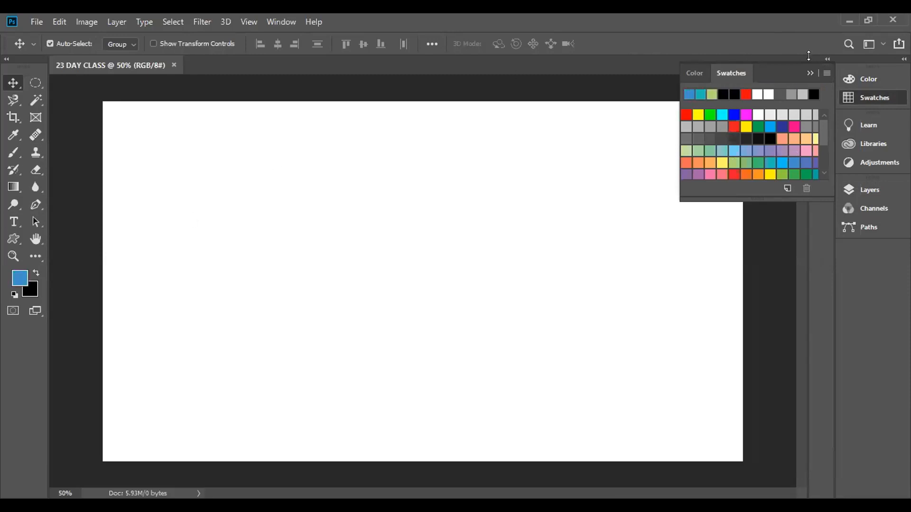
click(867, 82)
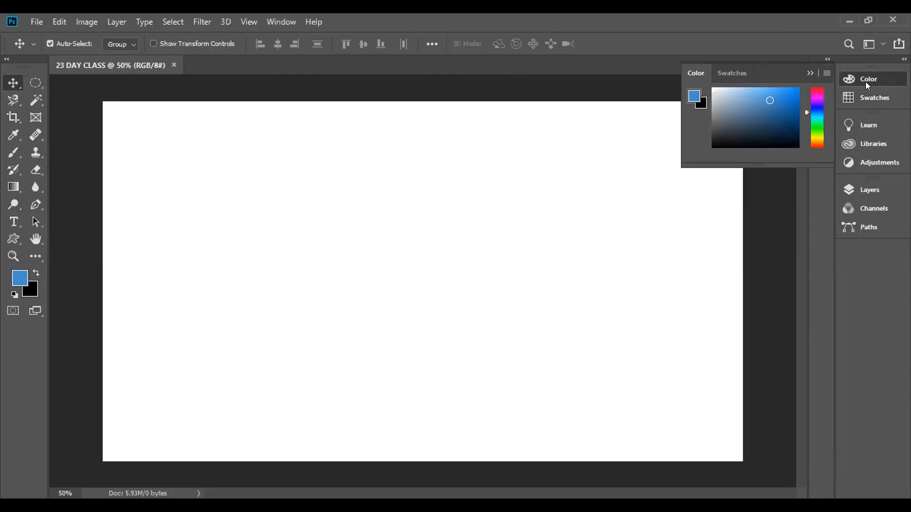
Step: Add a new empty layer above the Background and draw a wide rectangular marquee selection across the middle of the canvas
click(859, 189)
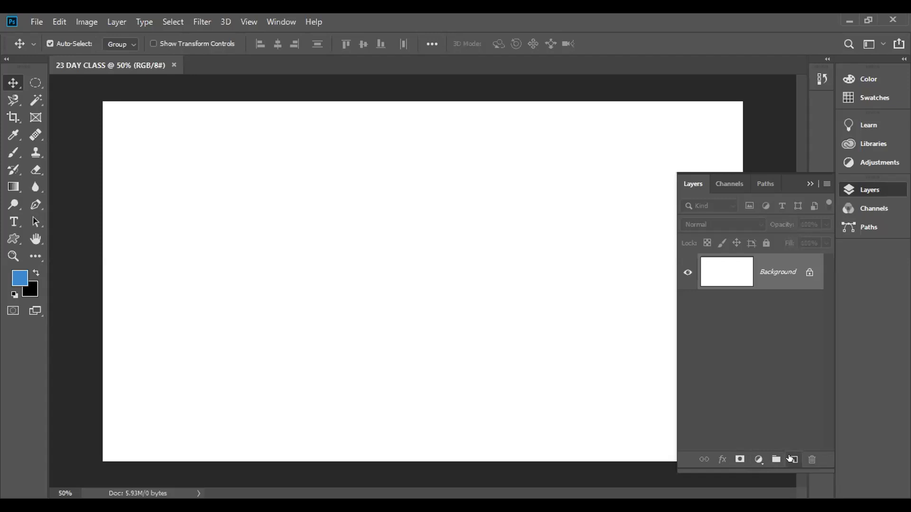
click(790, 458)
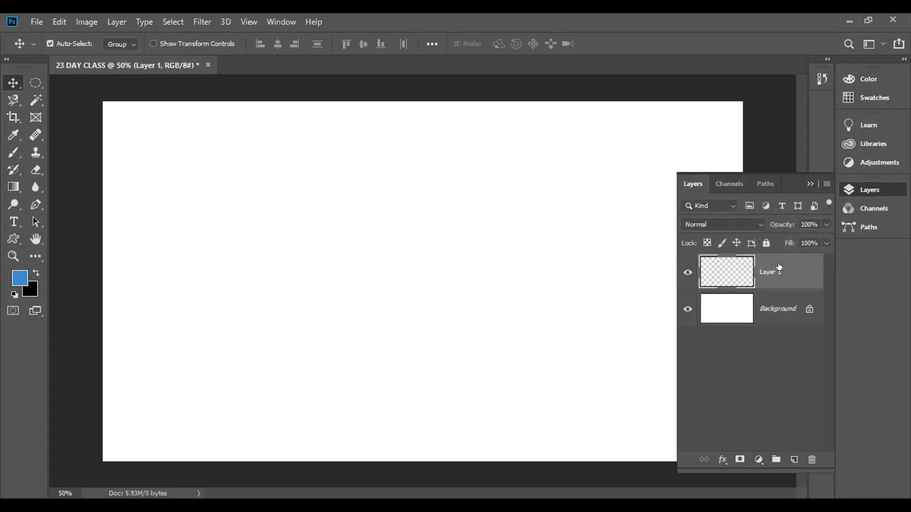
right_click(29, 83)
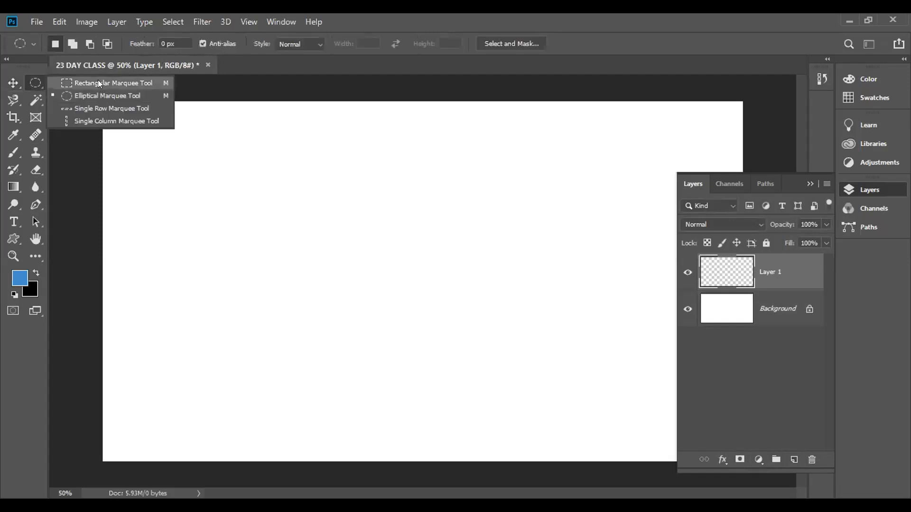
click(98, 79)
drag(211, 208, 479, 360)
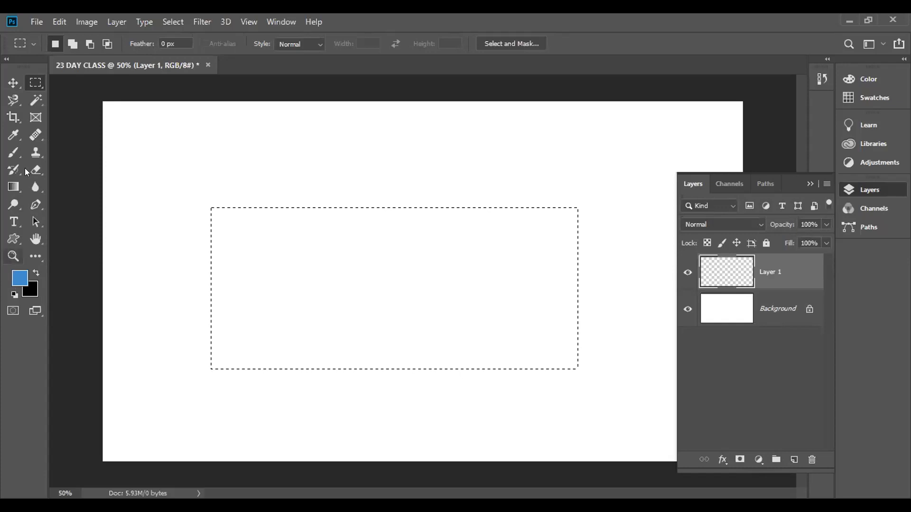
Step: Make the Paint Bucket Tool active and show the Gradient, Paint Bucket and 3D Material Drop variants
click(16, 190)
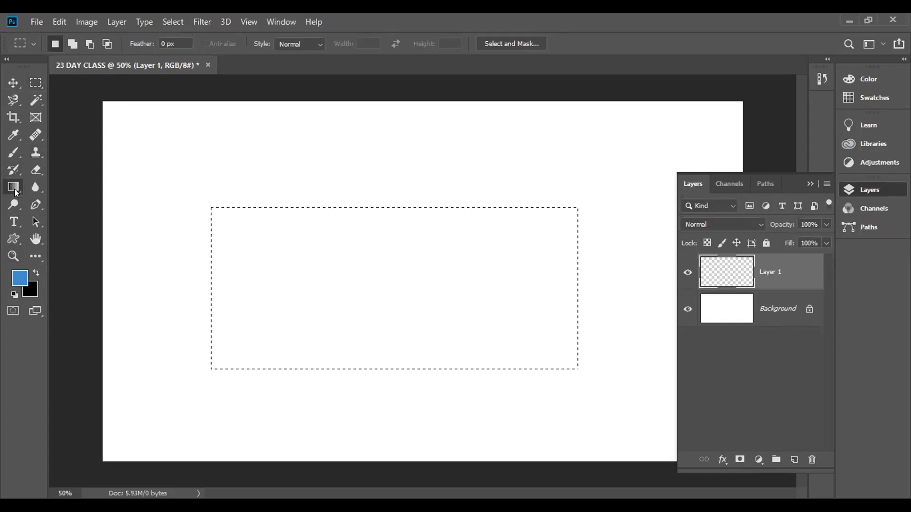
right_click(15, 189)
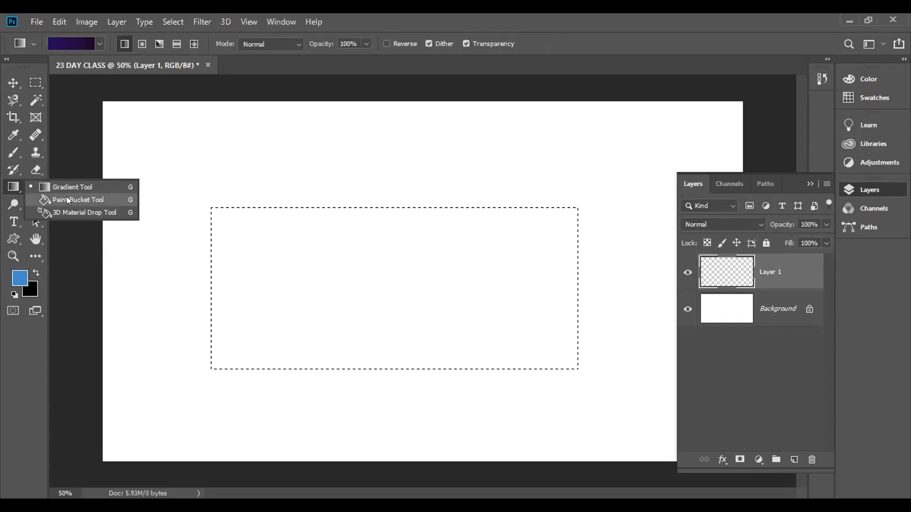
click(66, 199)
right_click(13, 184)
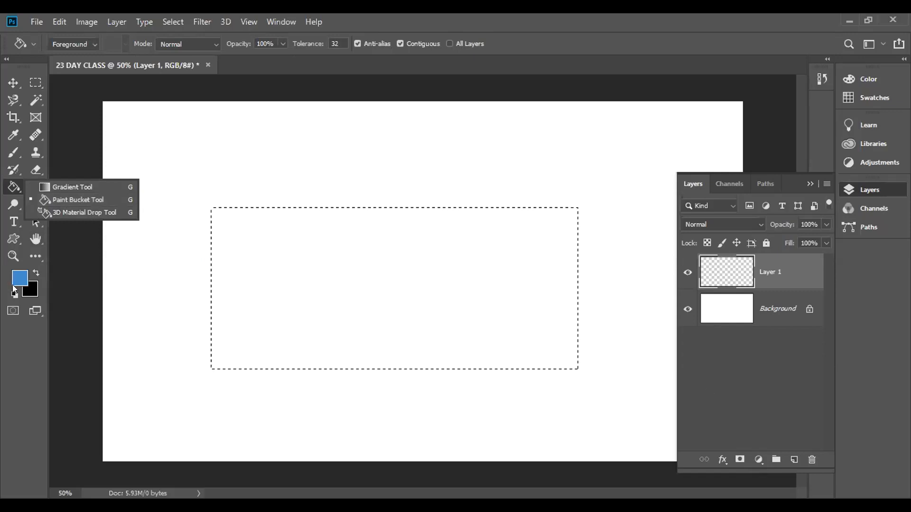
click(6, 194)
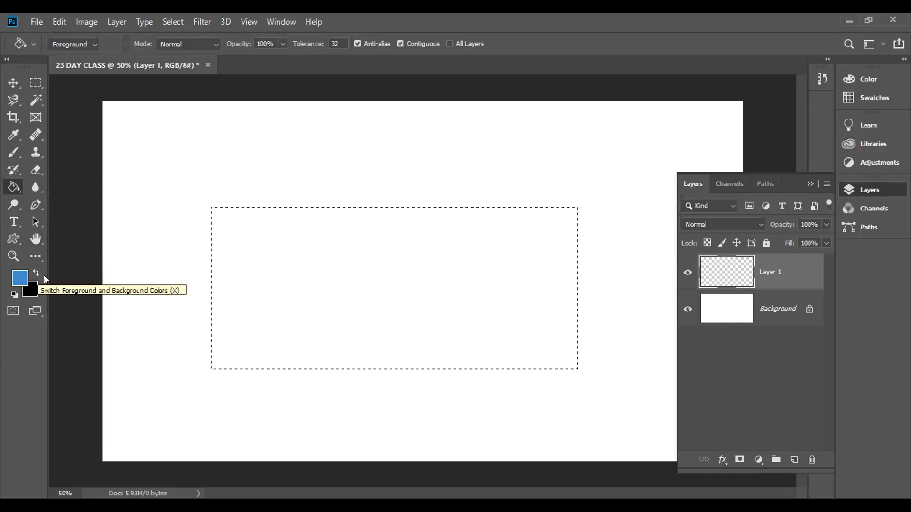
Step: Fill the rectangular selection with the black background color, trying the blue foreground fill and undoing it before deselecting
key(ctrl+BackSpace)
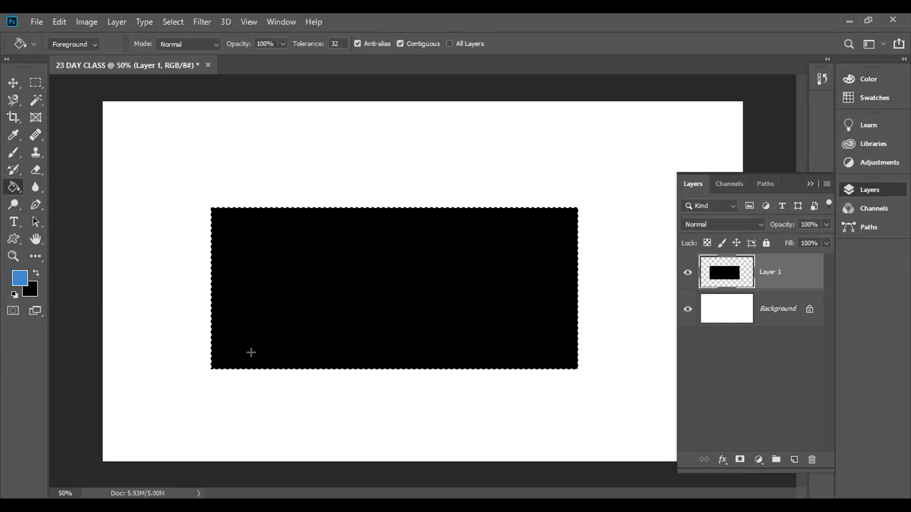
click(251, 353)
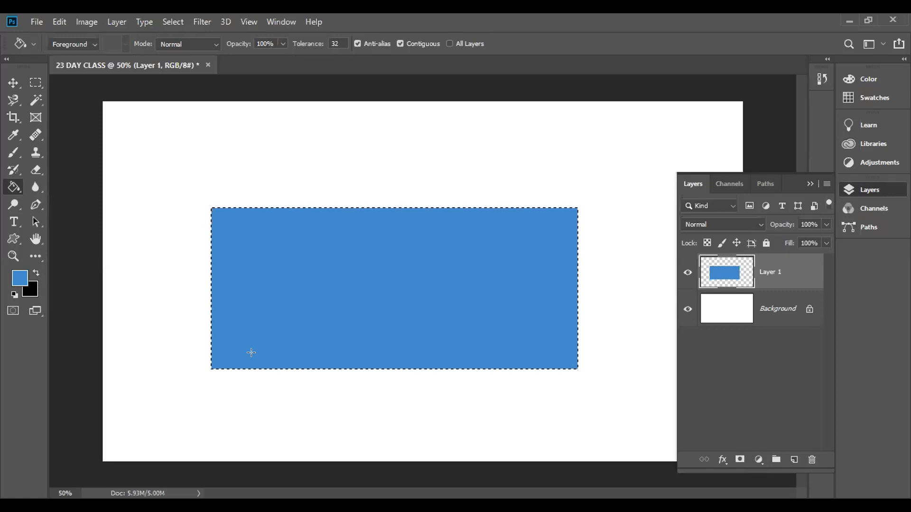
key(ctrl+z)
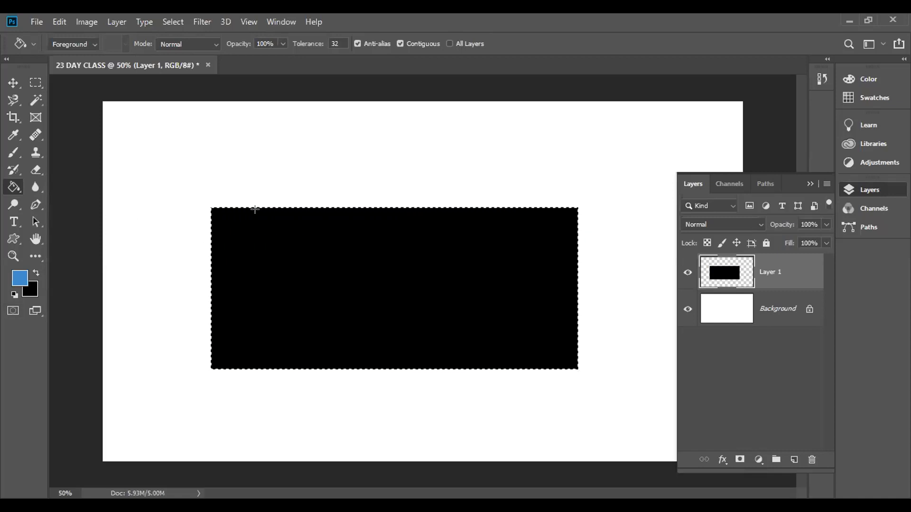
key(ctrl+d)
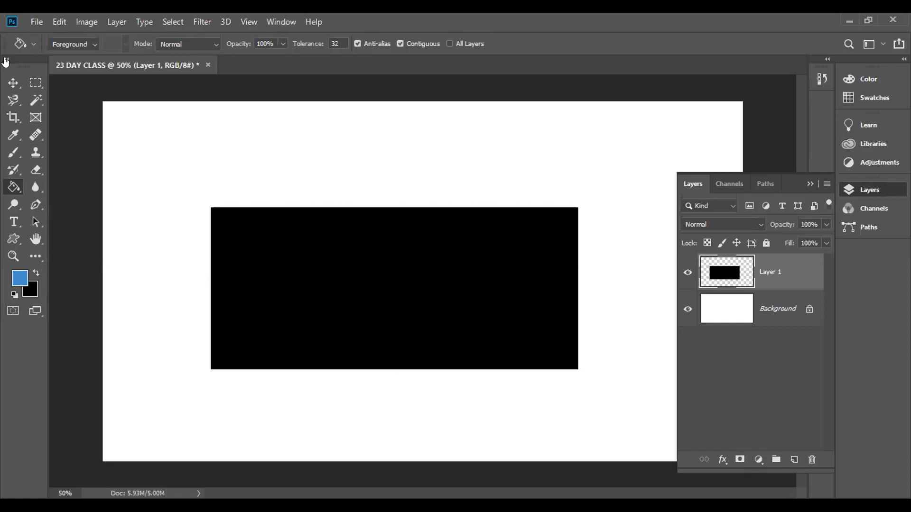
Step: Move the black rectangle slightly upward and scale it down proportionally to about 74% from its upper-left corner
click(13, 82)
drag(261, 284, 289, 286)
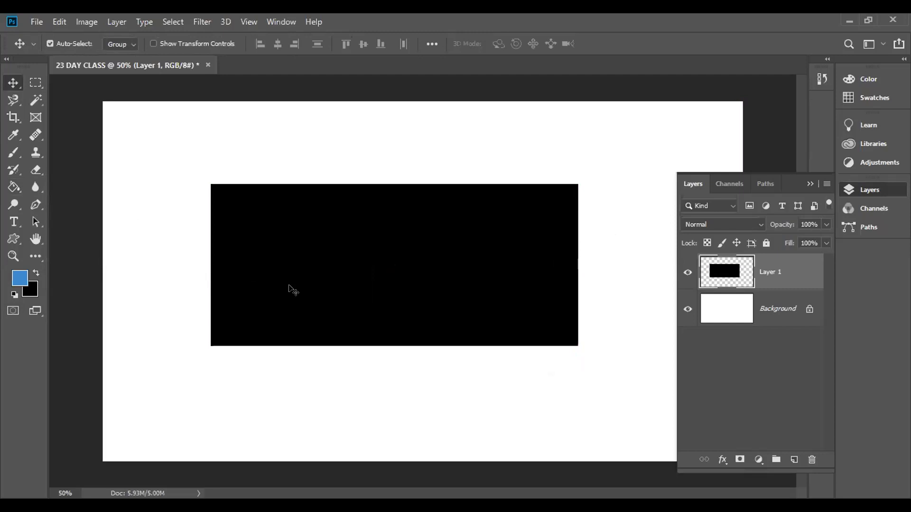
key(ctrl)
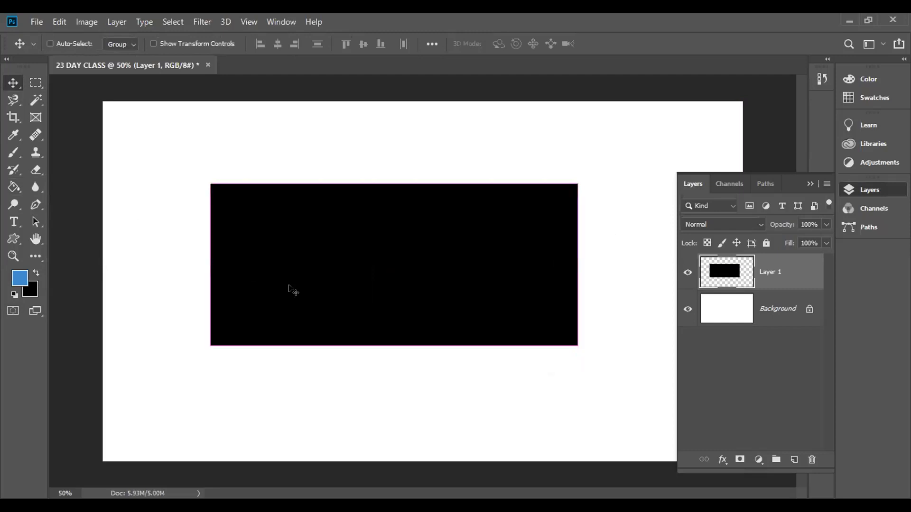
key(ctrl+t)
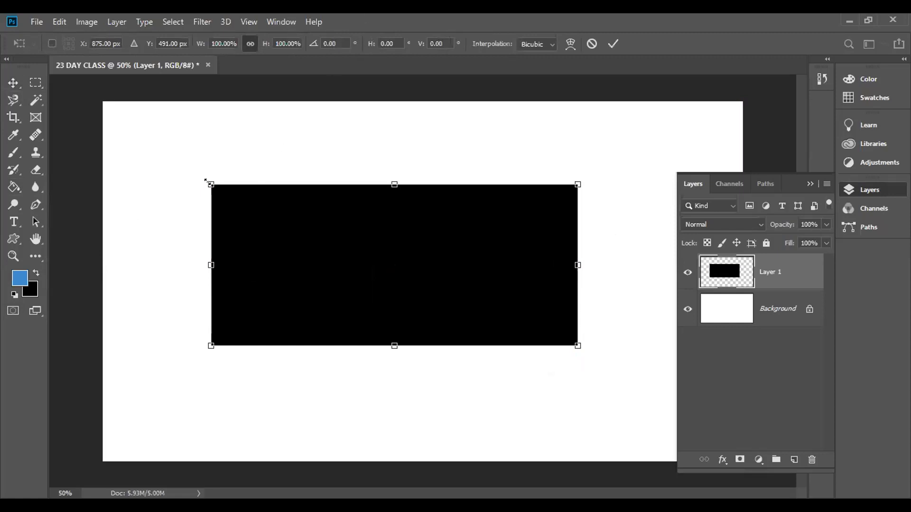
drag(209, 181, 293, 245)
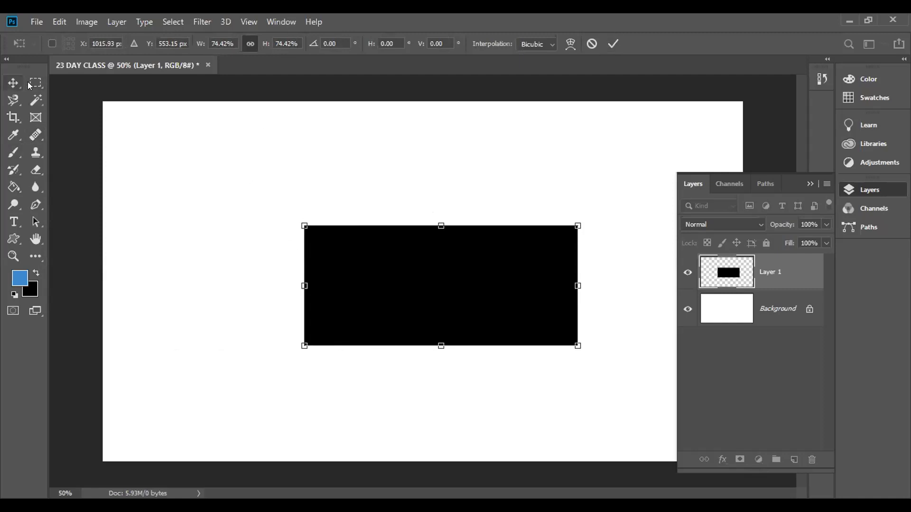
click(663, 121)
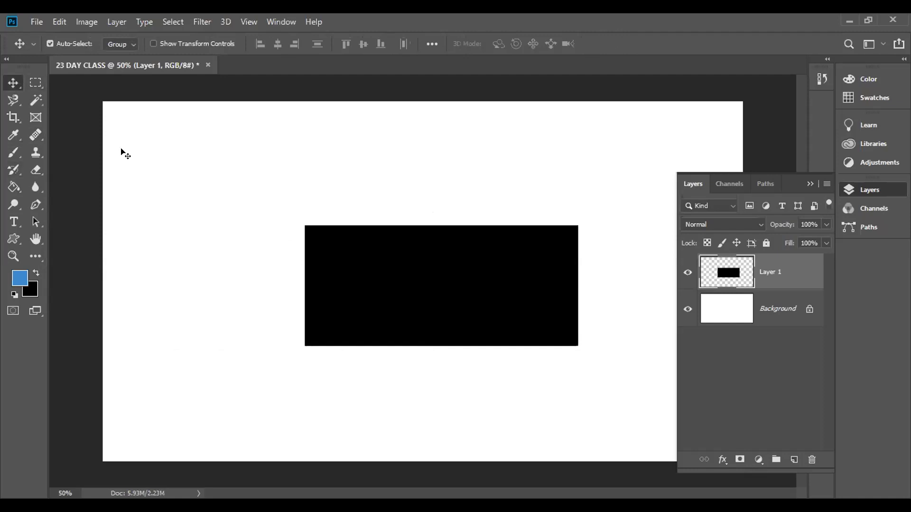
Step: Try a rectangular marquee over the black rectangle, deselecting and reselecting it before clearing the selection
click(28, 82)
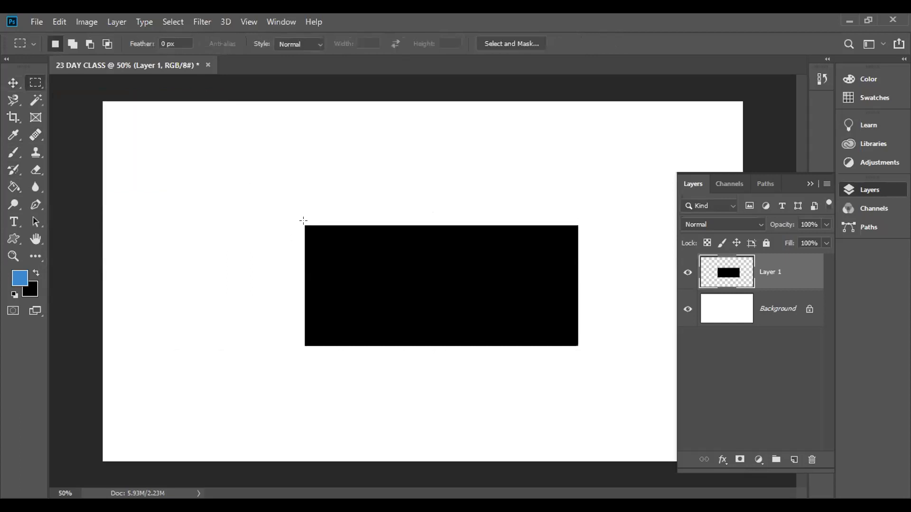
drag(382, 287, 578, 347)
key(ctrl+d)
key(ctrl+shift+d)
key(ctrl+d)
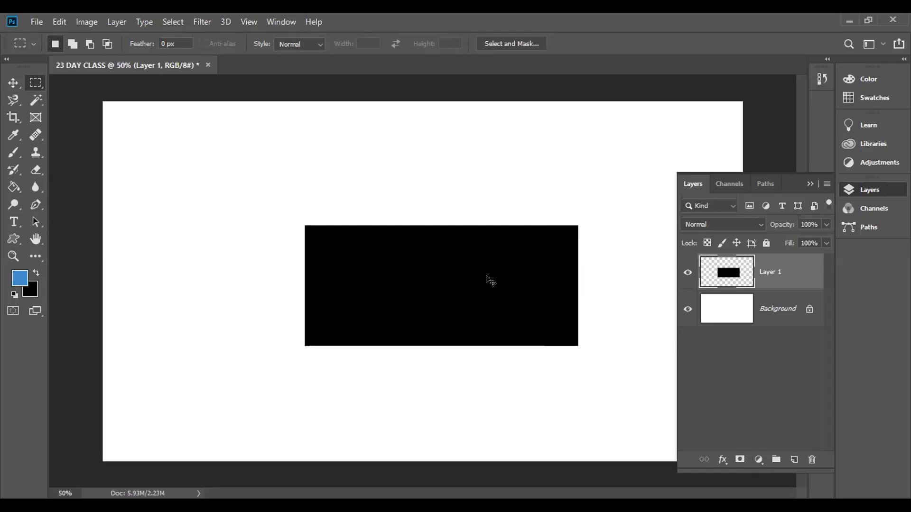
Step: Reposition the black rectangle to about X 856 px, Y 540 px with Free Transform and make the Move Tool active
key(ctrl+t)
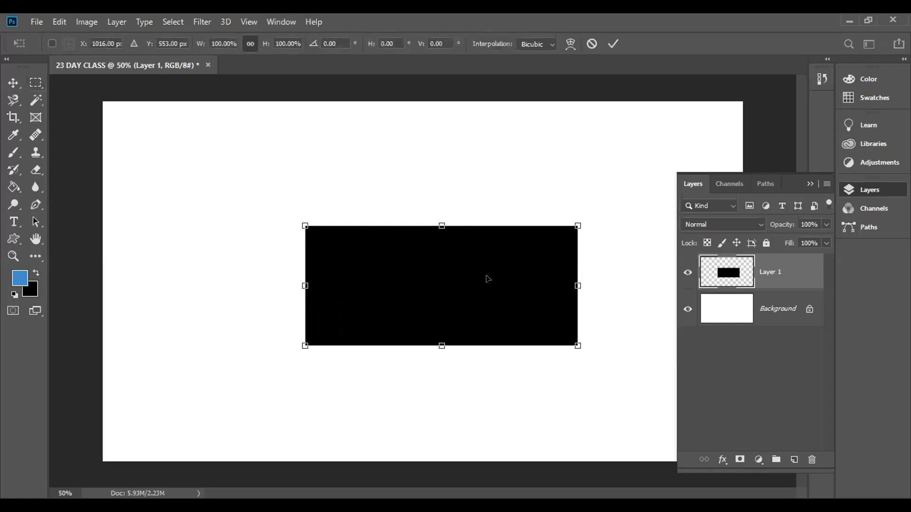
drag(409, 265, 357, 264)
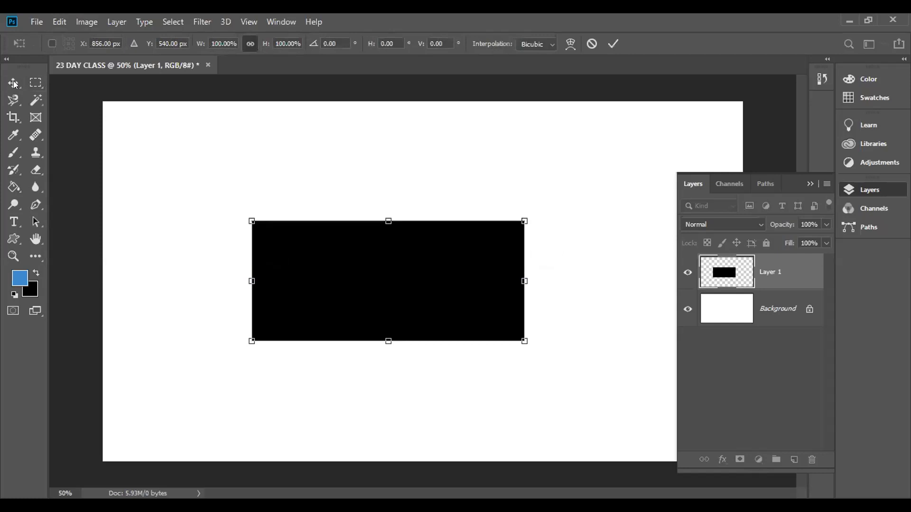
click(613, 42)
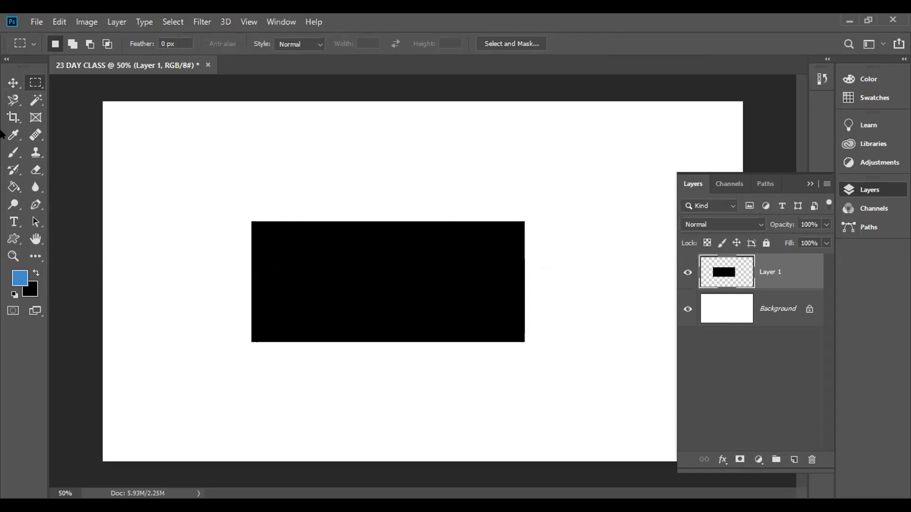
click(13, 82)
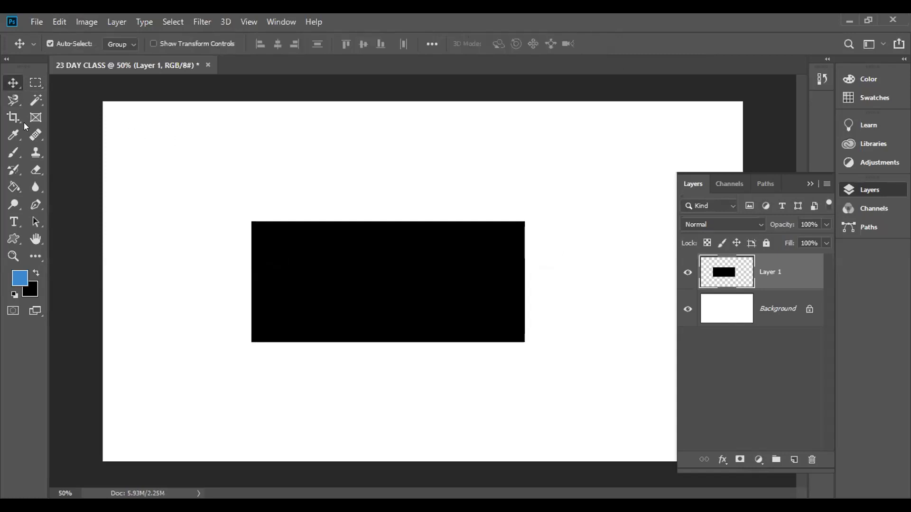
Step: Open the FullMoon2010 image from the Desktop as a separate document
click(37, 22)
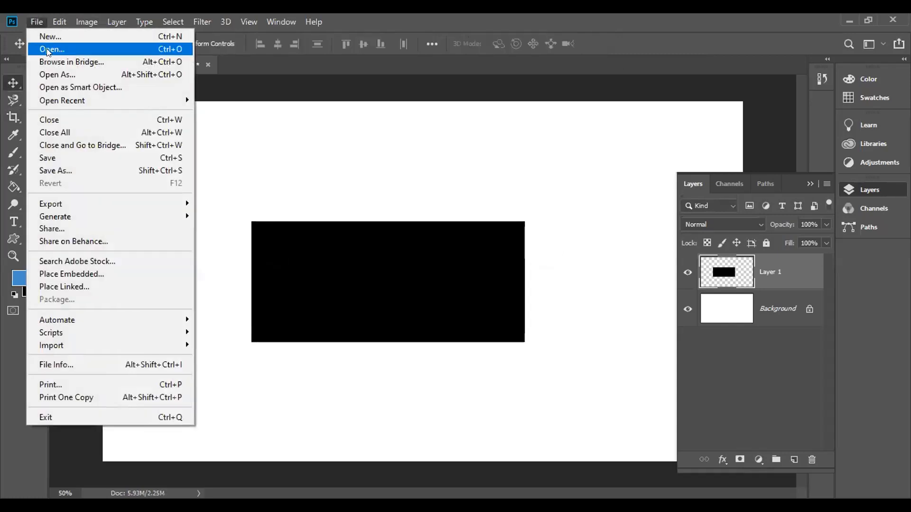
click(54, 48)
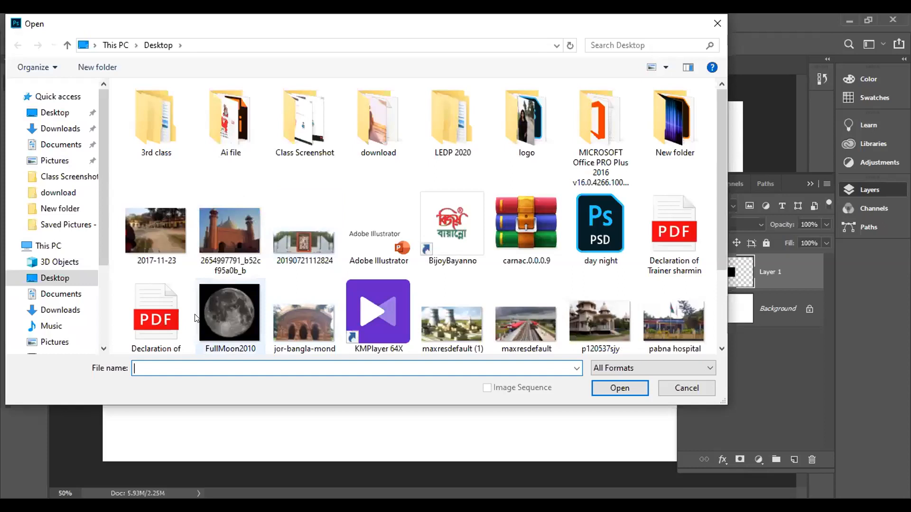
click(235, 311)
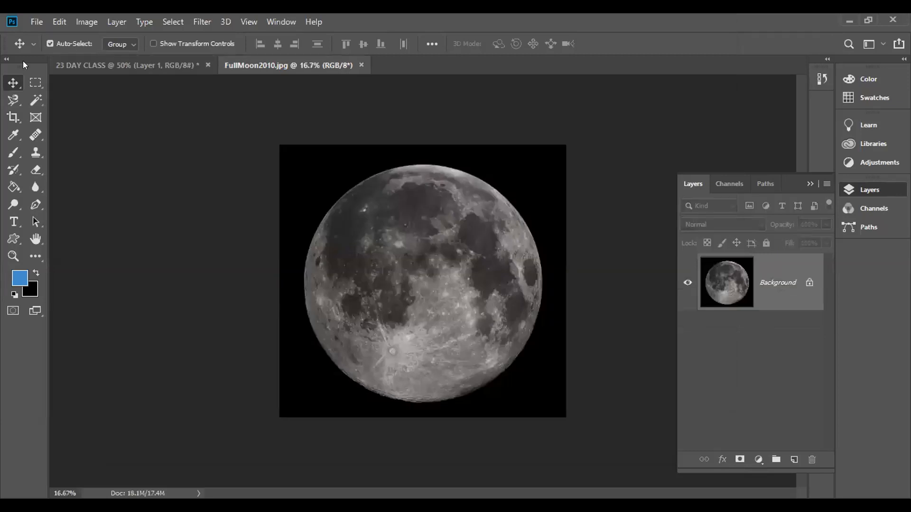
Step: Draw a freehand Lasso selection around most of the moon and shift its outline slightly to the left
click(13, 100)
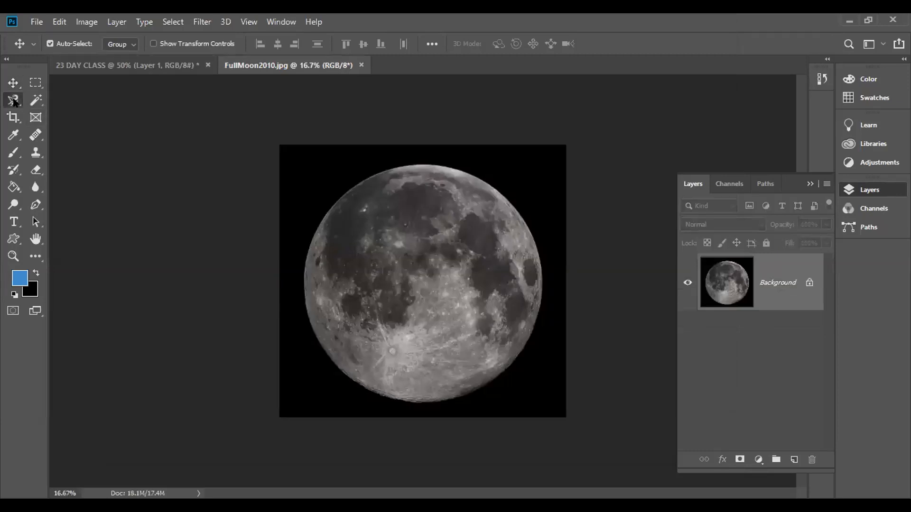
click(13, 101)
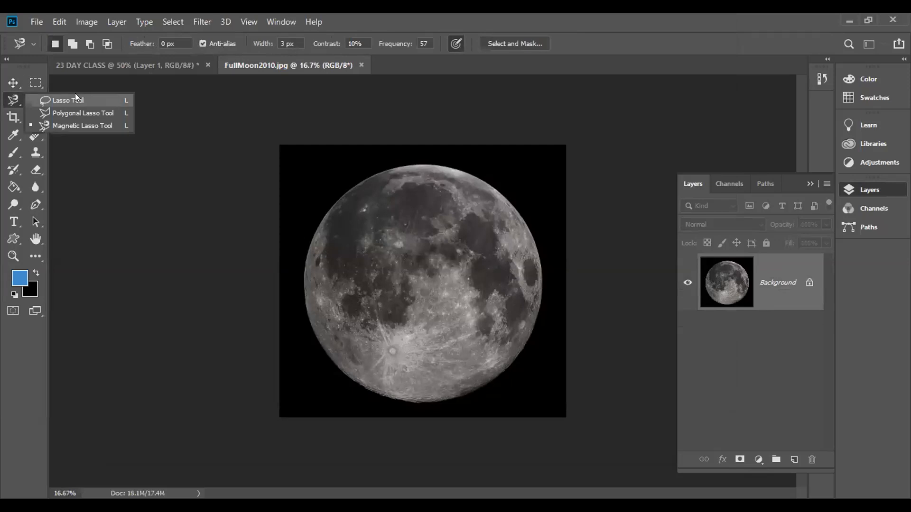
click(75, 97)
mouse_move(426, 169)
mouse_down()
mouse_move(515, 193)
mouse_move(541, 276)
mouse_move(488, 365)
mouse_move(453, 383)
mouse_move(398, 394)
mouse_move(358, 366)
mouse_move(330, 327)
mouse_move(336, 235)
mouse_move(366, 204)
mouse_move(379, 174)
mouse_up()
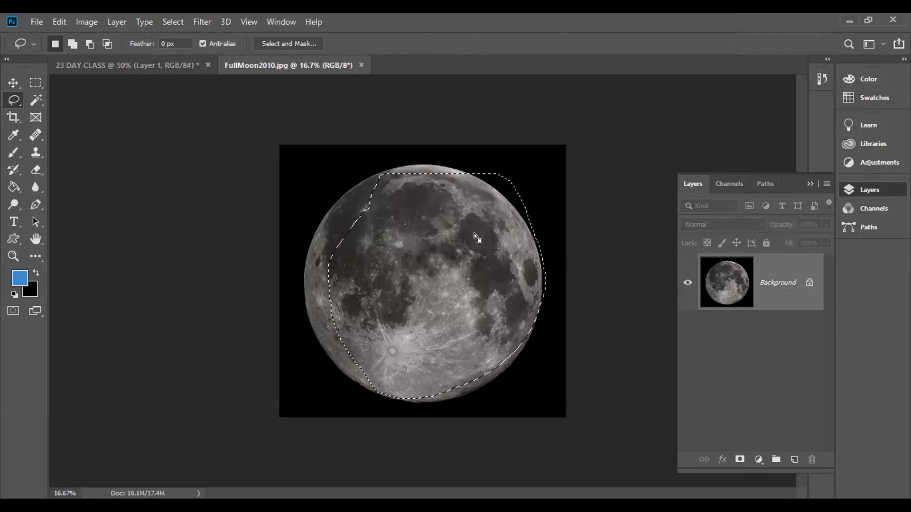
mouse_move(451, 287)
mouse_down()
mouse_move(388, 261)
mouse_move(437, 315)
mouse_move(430, 270)
mouse_move(429, 294)
mouse_move(433, 285)
mouse_move(439, 292)
mouse_move(328, 275)
mouse_move(370, 231)
mouse_move(471, 288)
mouse_move(440, 292)
mouse_up()
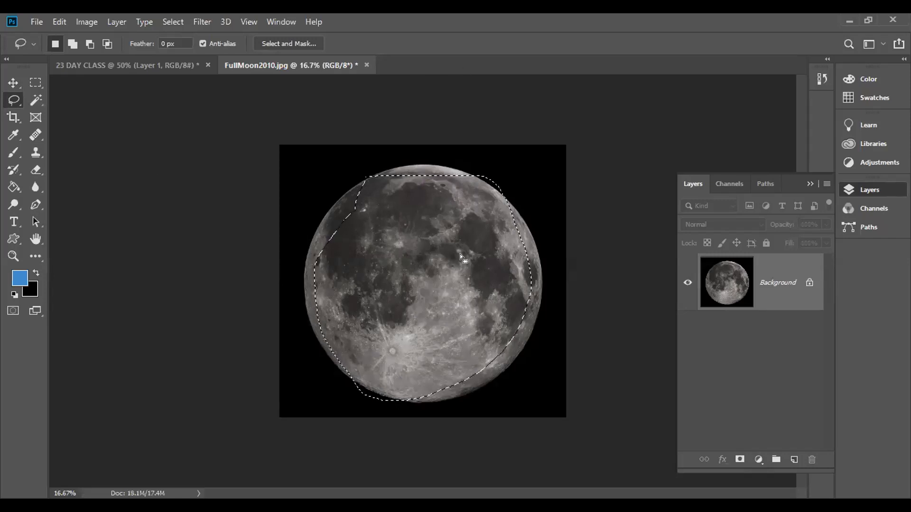
Step: Try to move the selected moon area with the Move Tool and bring up the Fill options without applying them
click(13, 83)
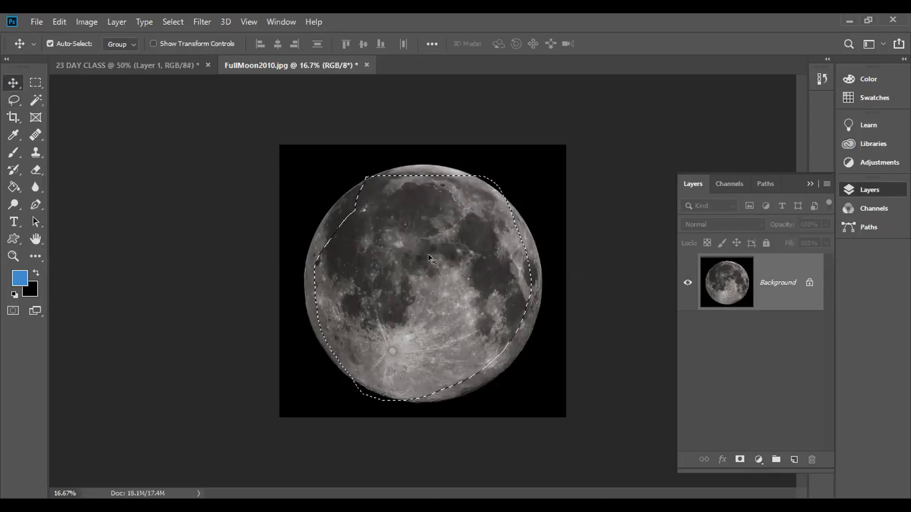
drag(409, 273, 431, 280)
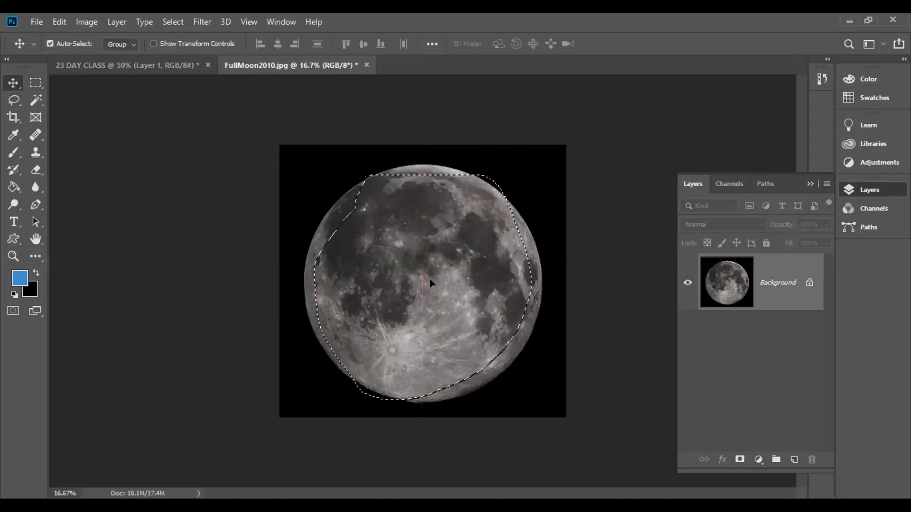
key(shift+BackSpace)
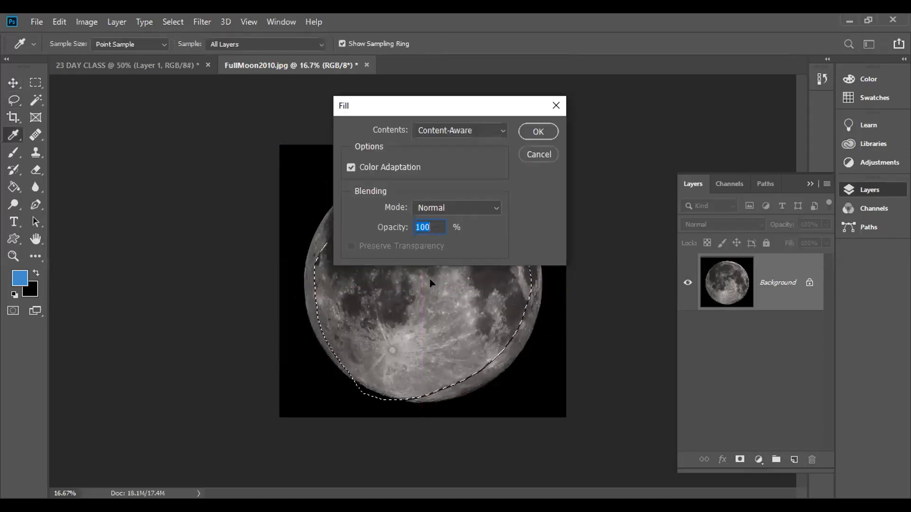
click(538, 154)
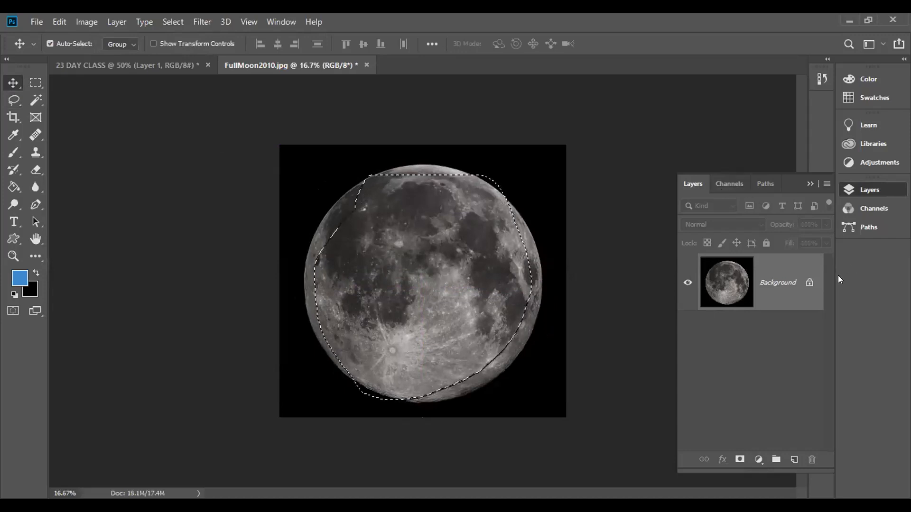
Step: Unlock the moon image's Background layer to convert it into a regular layer
click(808, 284)
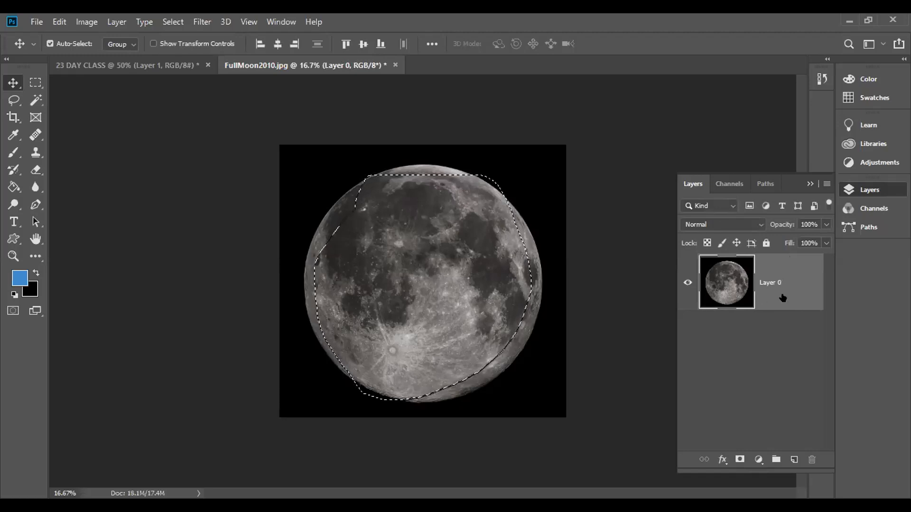
Step: Delete the lasso-selected moon area, clear the selection, and undo both changes
key(Delete)
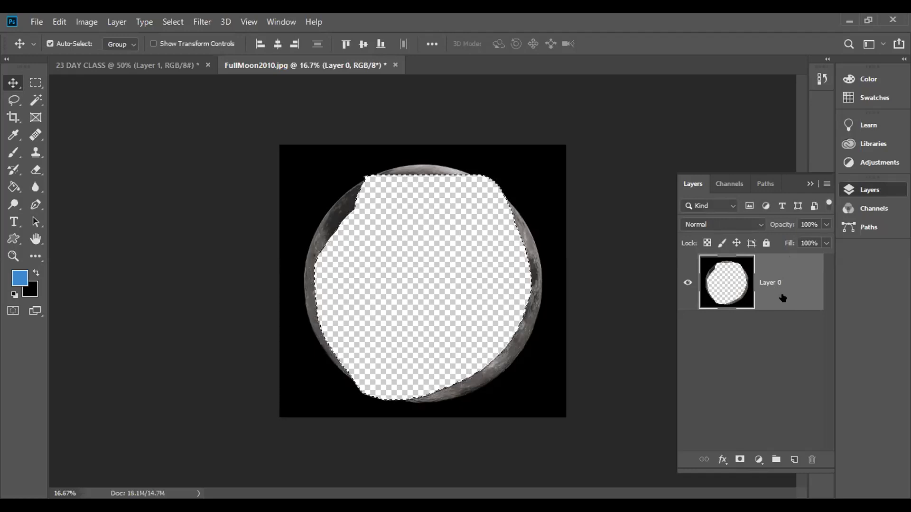
key(ctrl+d)
key(ctrl+z)
key(ctrl+z)
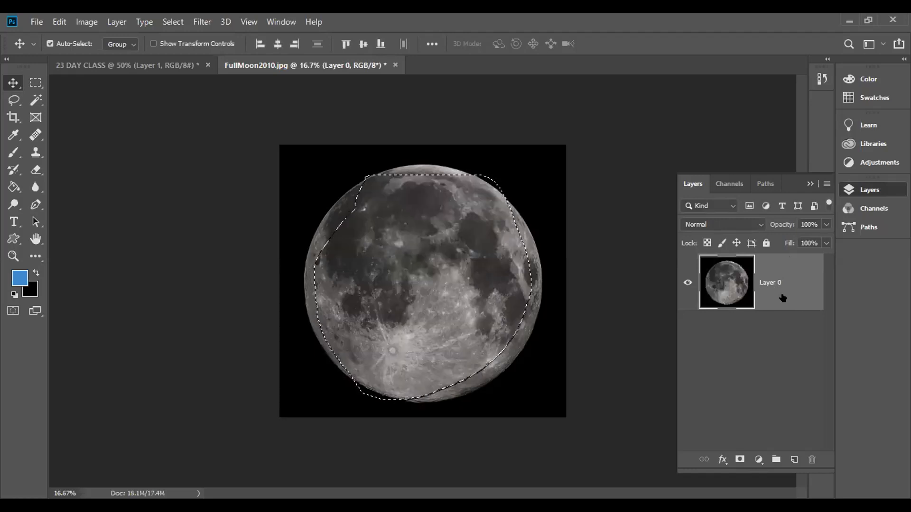
Step: Undo back to the locked Background layer and clear the lasso selection
key(ctrl+d)
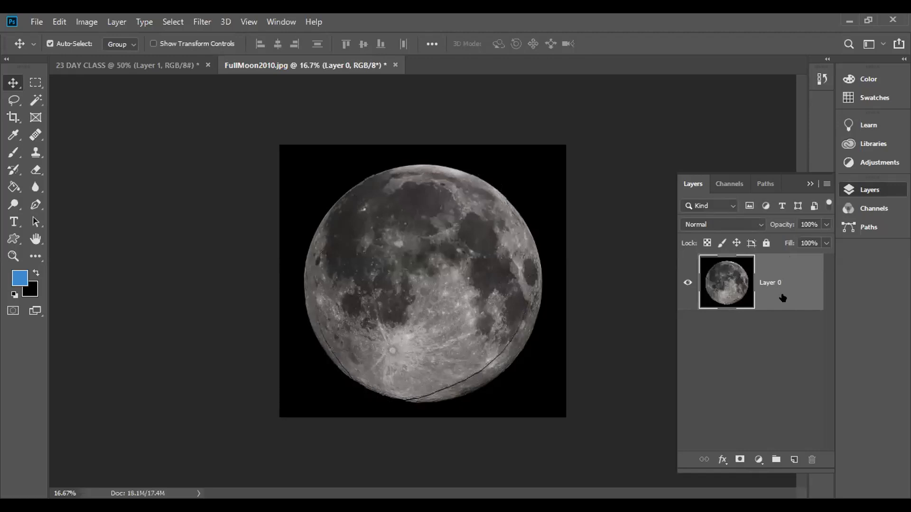
key(ctrl+z)
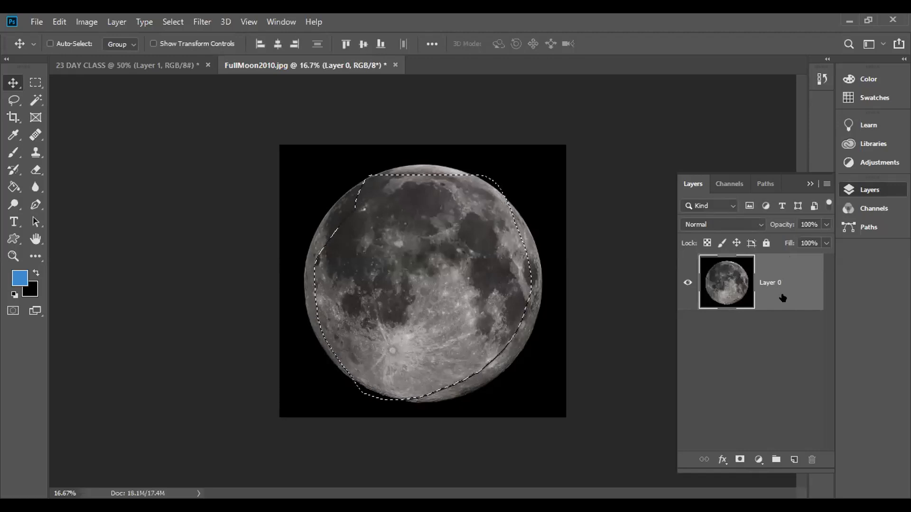
key(ctrl+z)
key(ctrl+z)
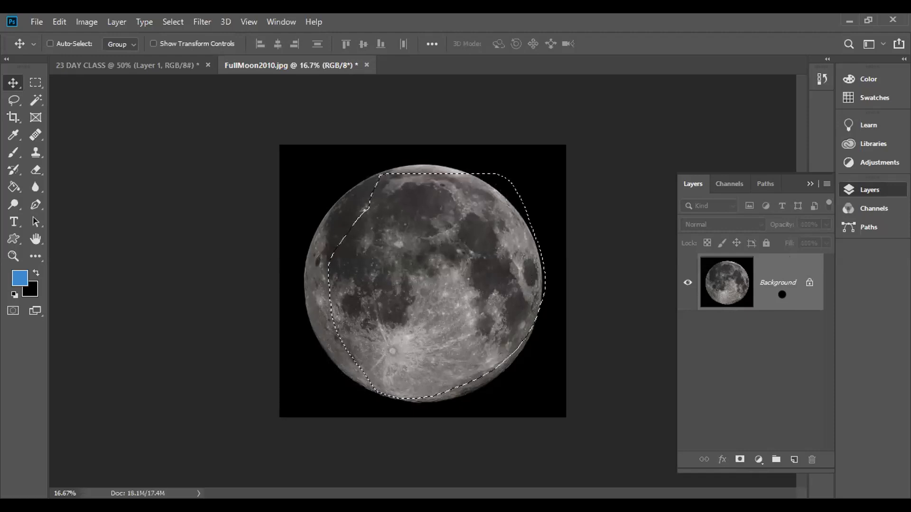
key(ctrl+d)
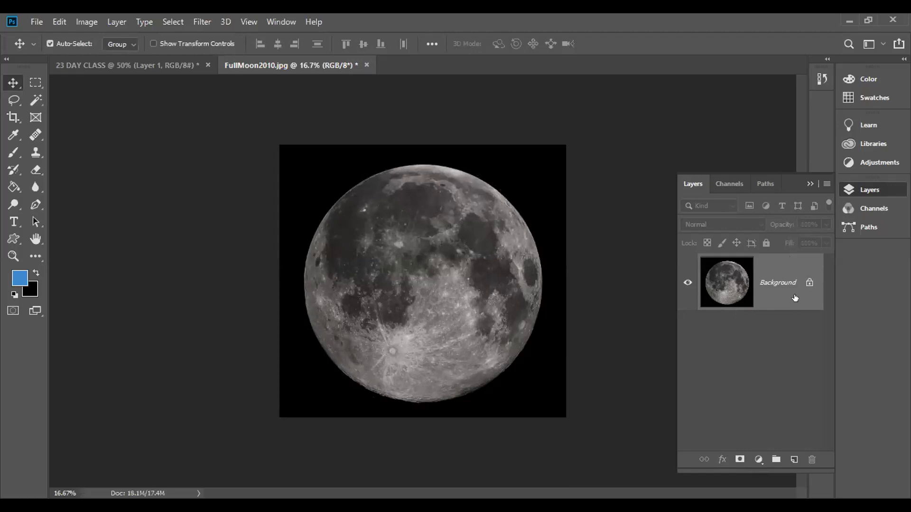
Step: Unlock the moon image's Background layer again and scale it proportionally to about 98.5% from its upper-right corner
click(809, 282)
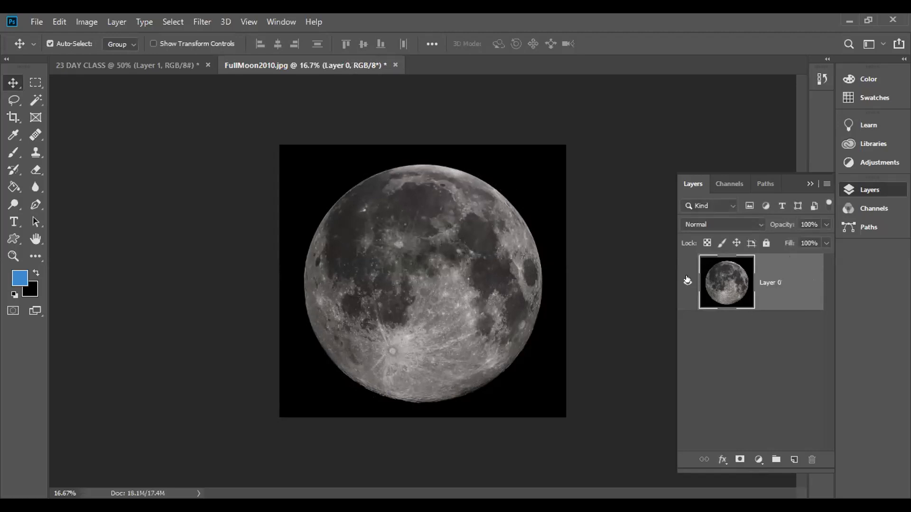
key(ctrl+t)
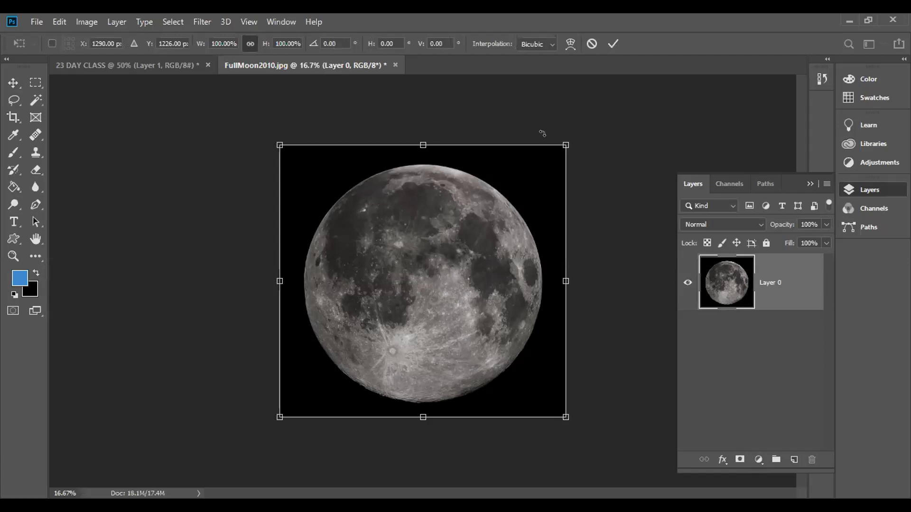
mouse_move(562, 140)
mouse_down()
mouse_move(560, 157)
mouse_move(536, 170)
mouse_move(560, 150)
mouse_up()
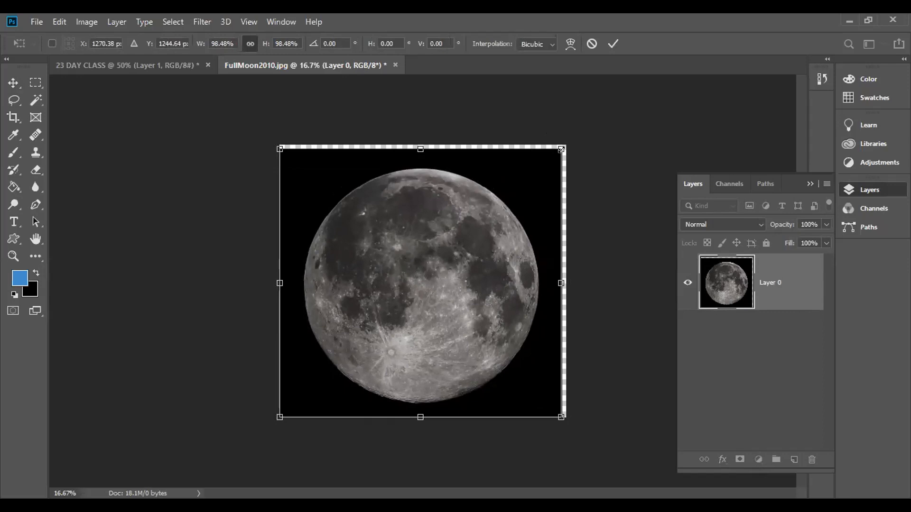
click(7, 135)
click(13, 82)
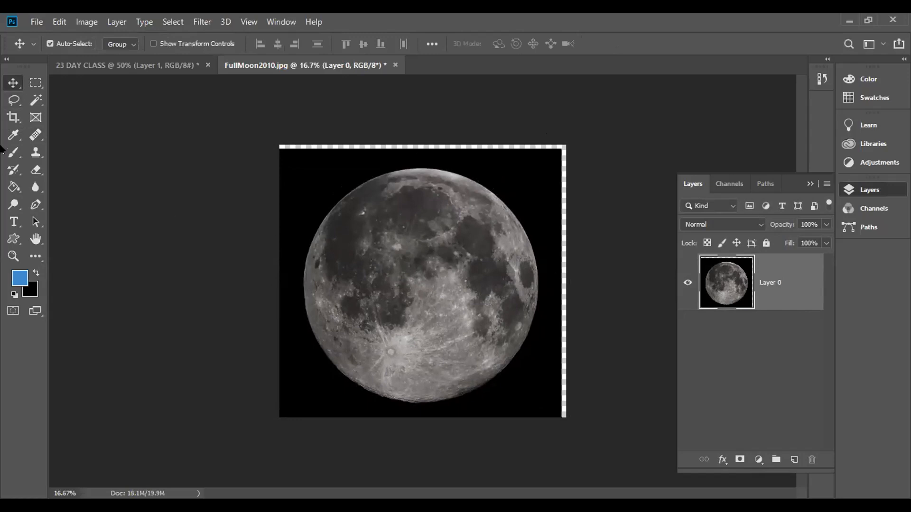
Step: Move the scaled moon layer right until it meets the canvas's right edge
drag(455, 260, 452, 266)
key(shift+Right)
key(shift+Right)
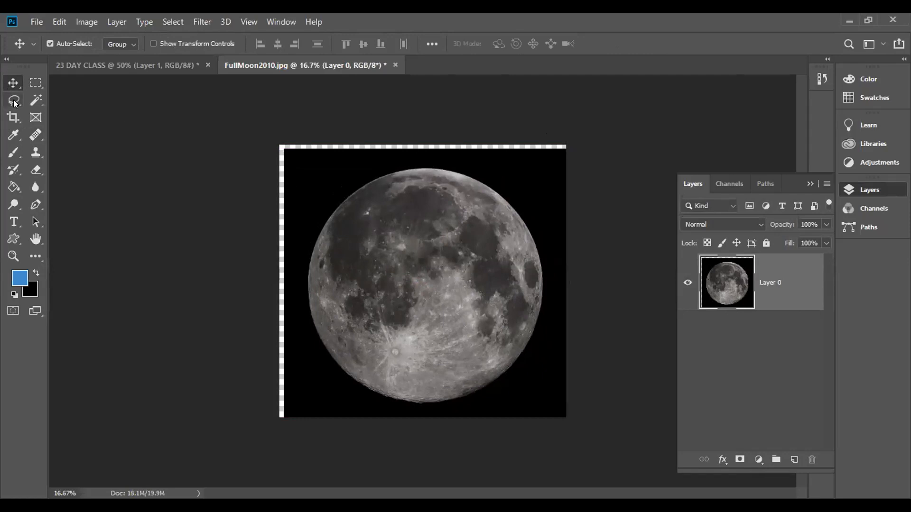
Step: Start a Polygonal Lasso outline along the moon's upper edge and place a stray point outside the canvas
drag(15, 103, 59, 115)
click(64, 113)
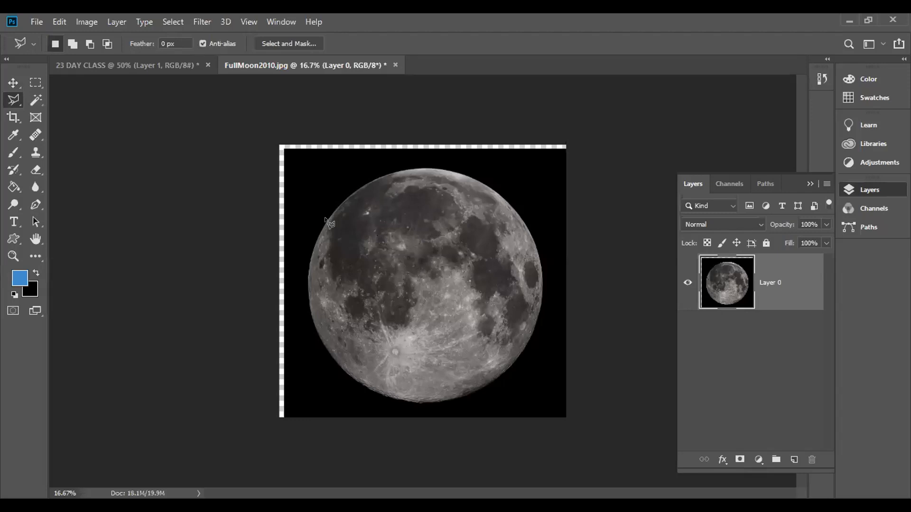
click(367, 184)
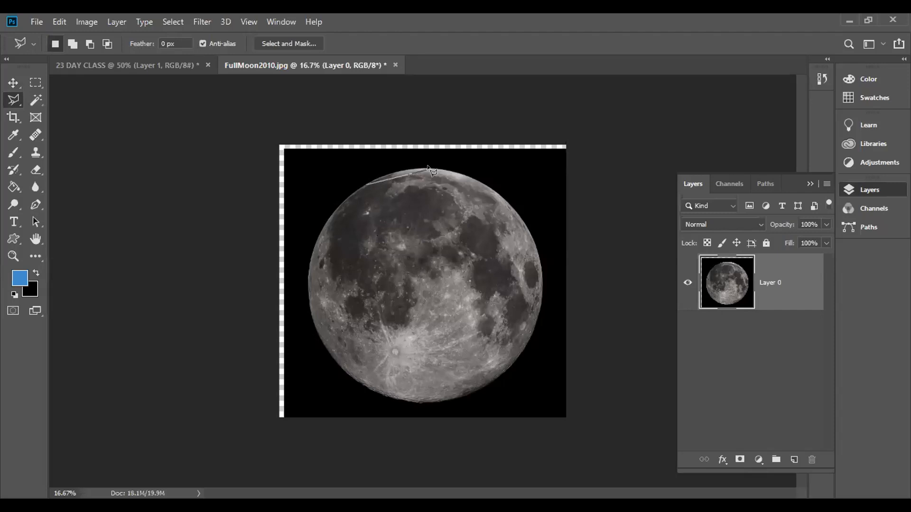
click(386, 176)
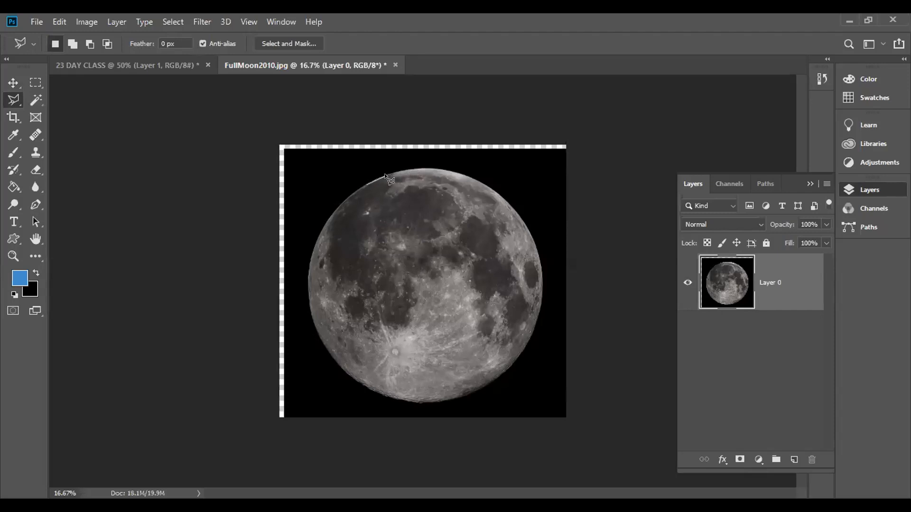
click(411, 168)
click(463, 176)
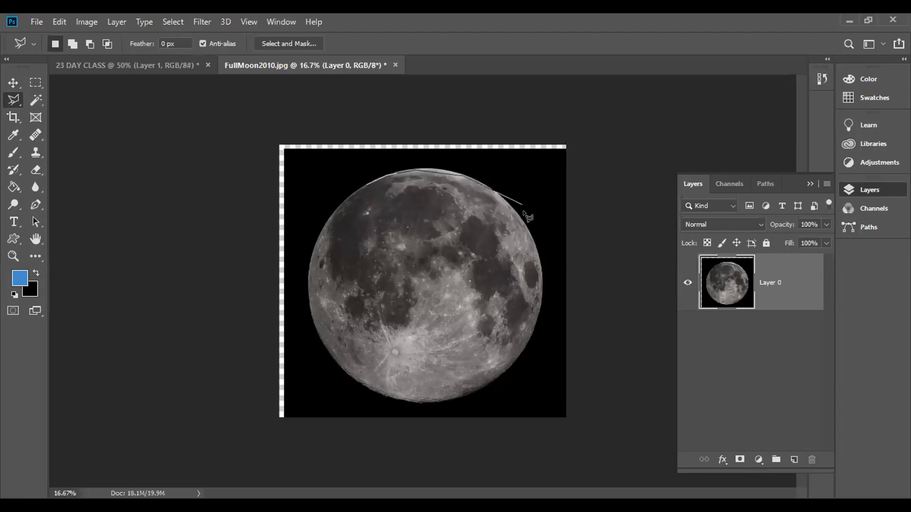
click(527, 227)
click(163, 366)
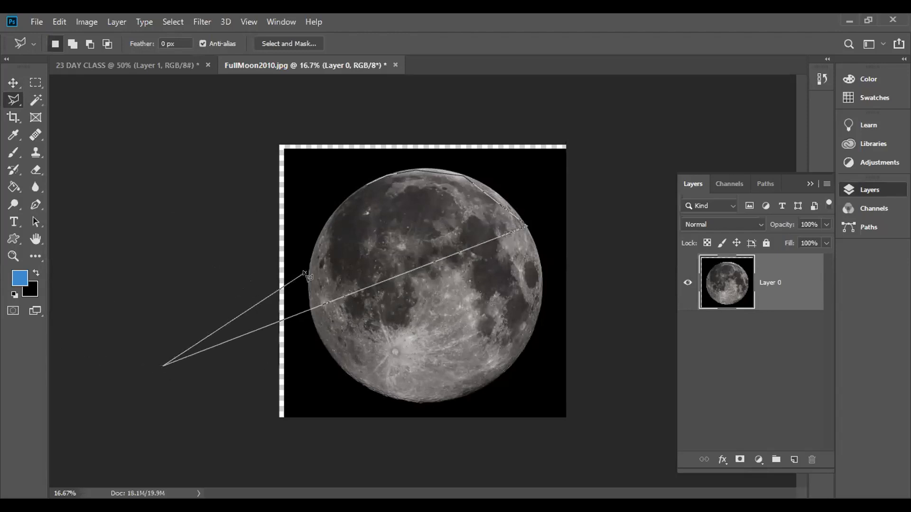
Step: Remove the stray lasso point, try further points, and delete every point of the unfinished outline
key(BackSpace)
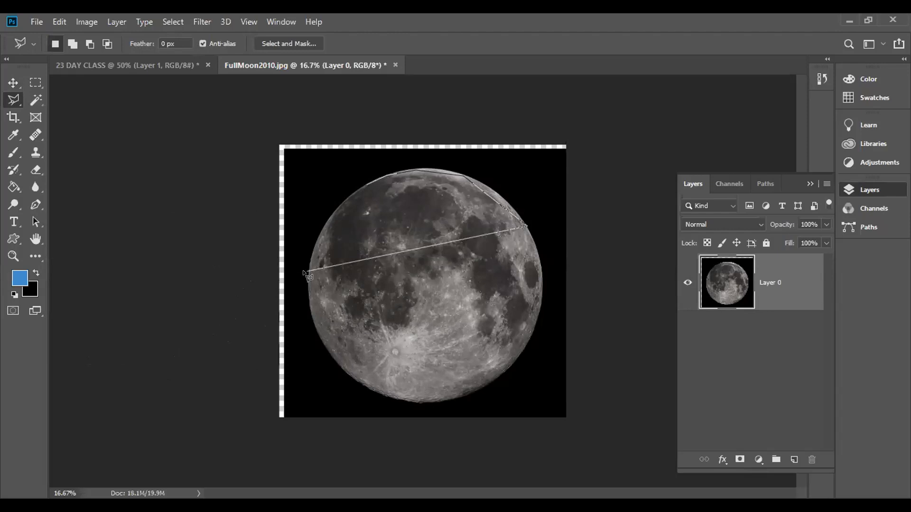
click(205, 400)
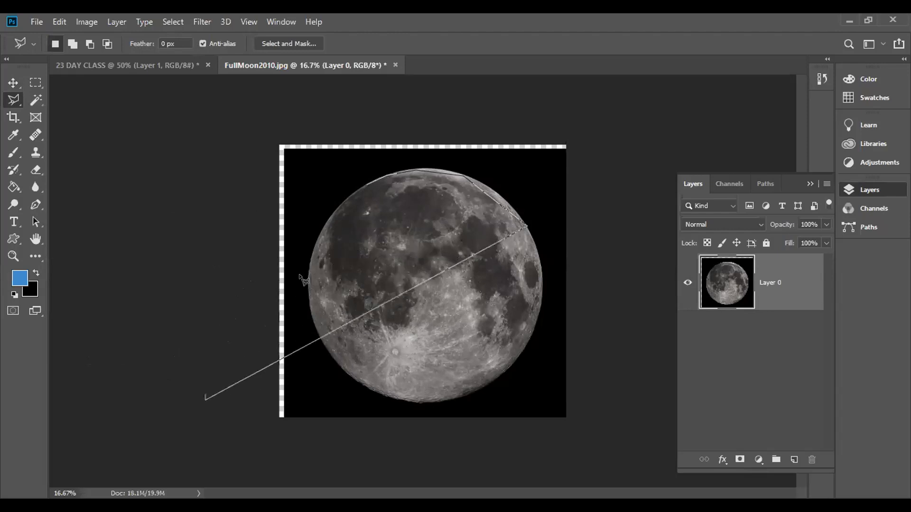
click(335, 288)
key(BackSpace)
key(BackSpace)
key(BackSpace)
key(BackSpace)
key(BackSpace)
key(BackSpace)
key(BackSpace)
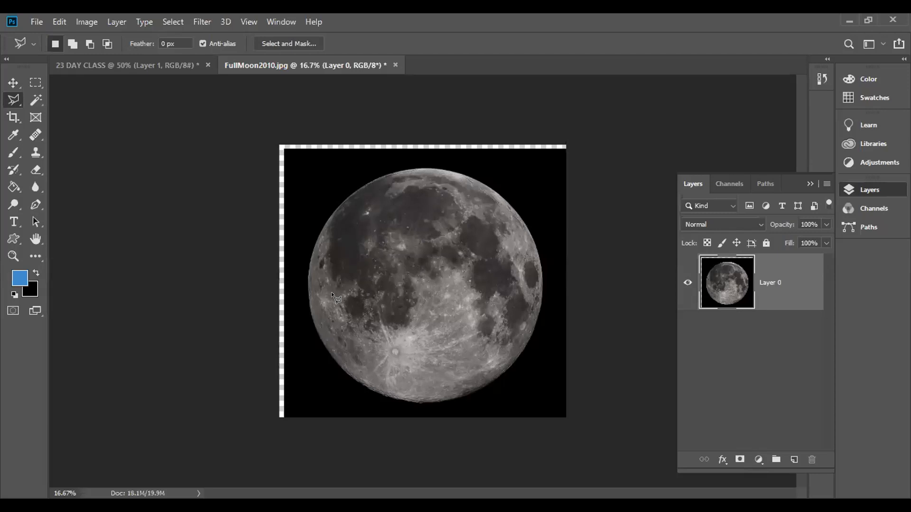
Step: Draw a closed Polygonal Lasso selection roughly around the moon, starting and ending at its top edge
click(13, 82)
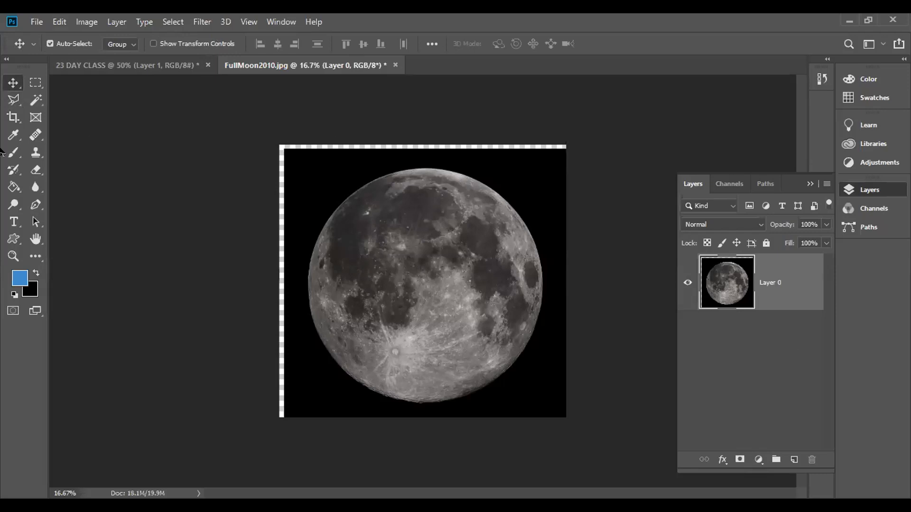
click(13, 100)
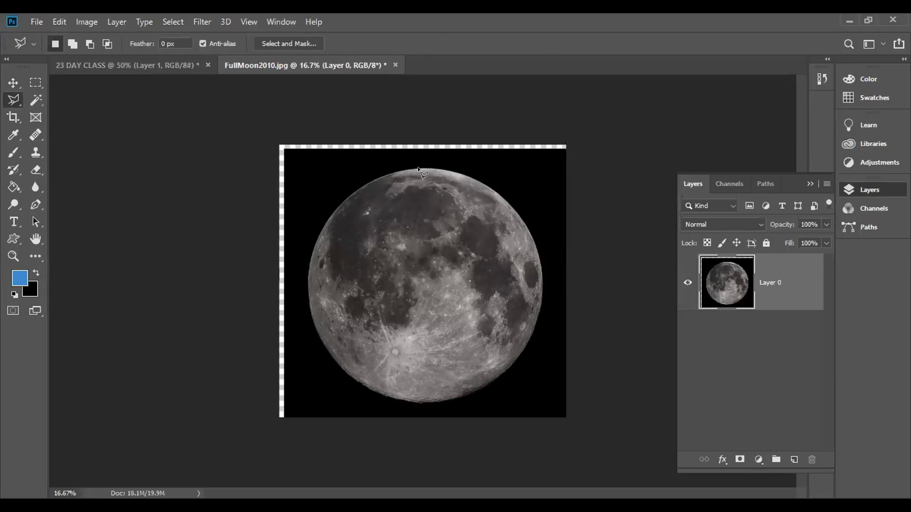
click(473, 180)
click(515, 216)
click(527, 258)
click(537, 292)
click(459, 382)
click(355, 390)
click(328, 270)
click(355, 184)
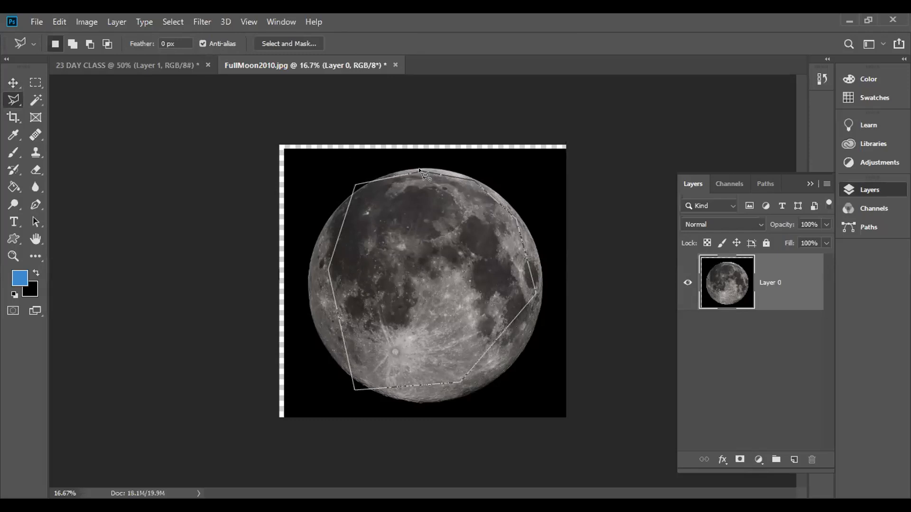
click(420, 171)
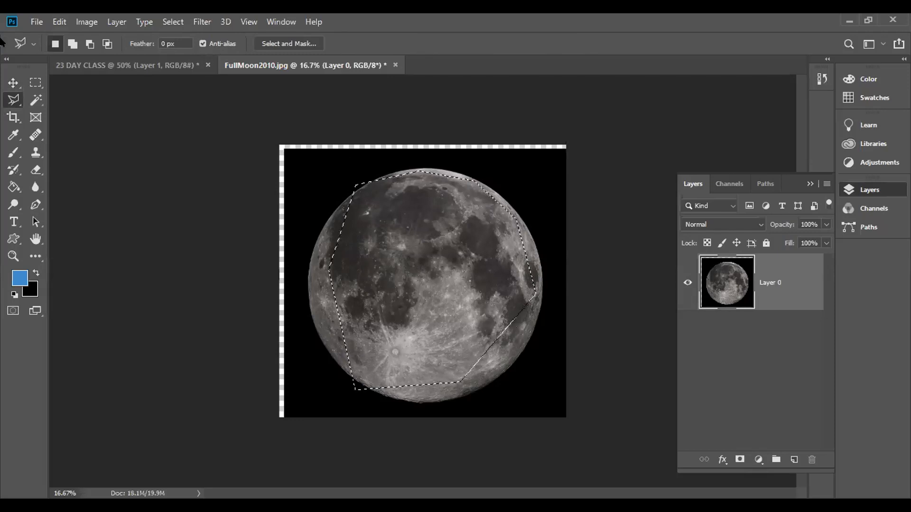
Step: Try the Move Tool on the polygonal moon selection and clear the selection
click(13, 82)
mouse_move(462, 260)
mouse_down()
mouse_move(376, 220)
mouse_move(404, 197)
mouse_move(477, 286)
mouse_move(461, 261)
mouse_up()
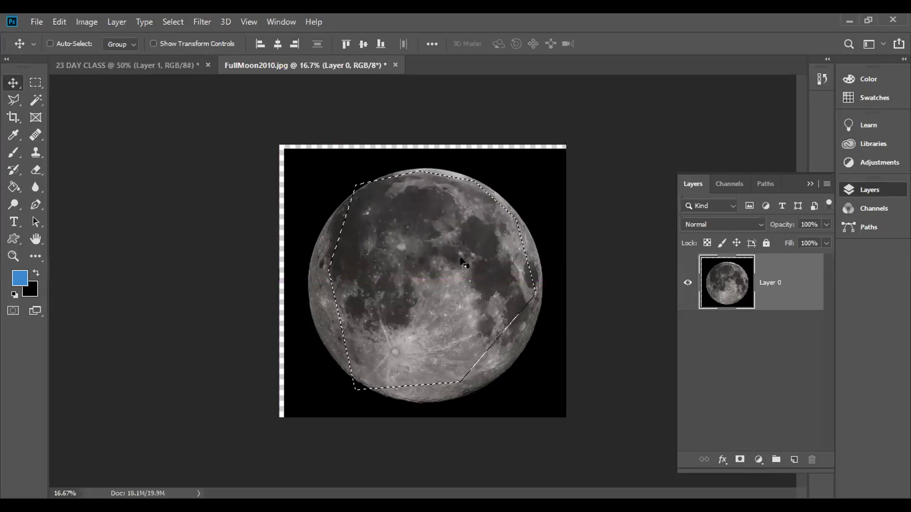
key(ctrl+d)
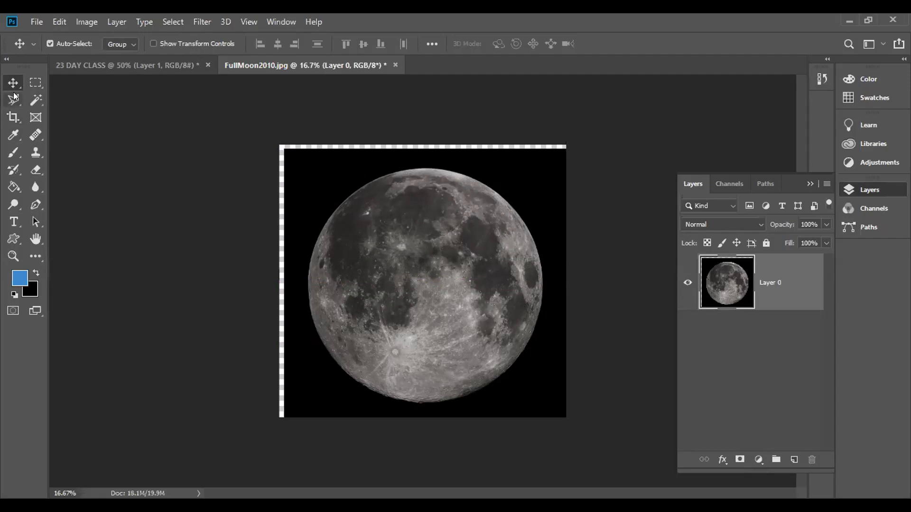
Step: Trace the moon's edge with the Magnetic Lasso, removing misplaced anchor points, and close the selection at its start
drag(13, 96, 79, 124)
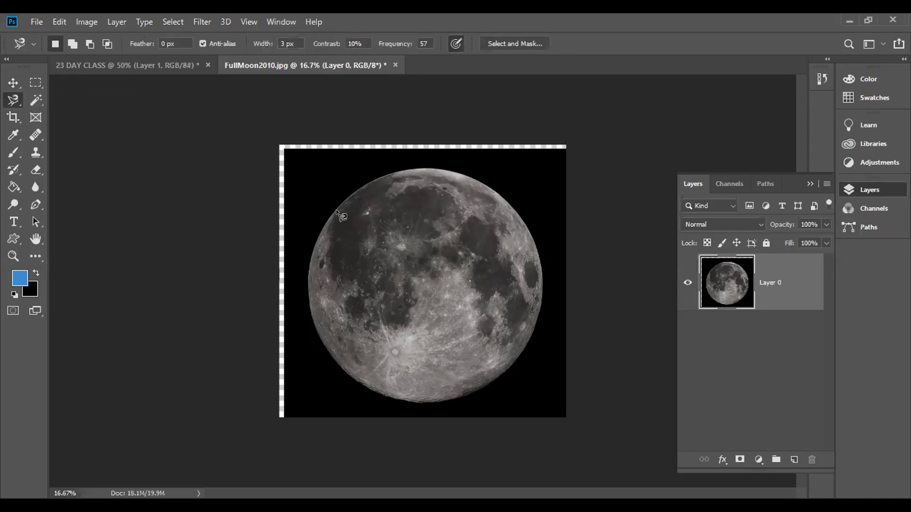
click(337, 209)
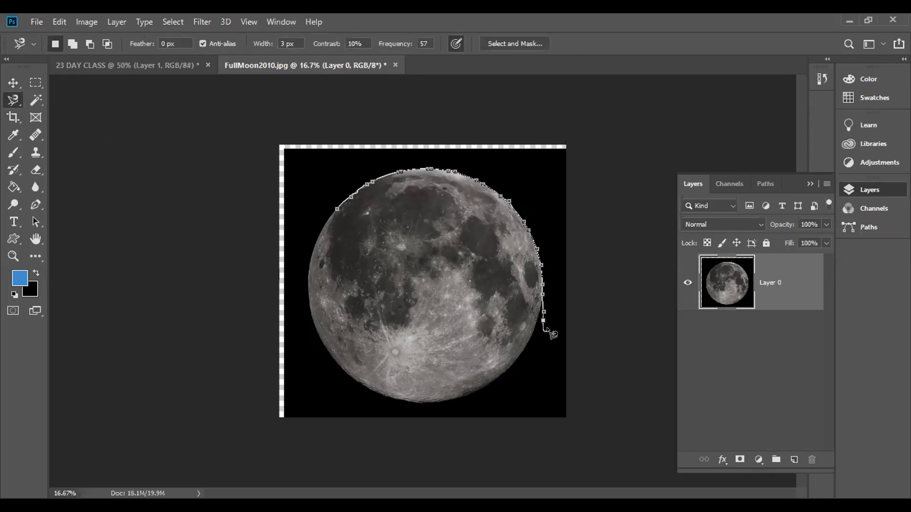
key(BackSpace)
key(BackSpace)
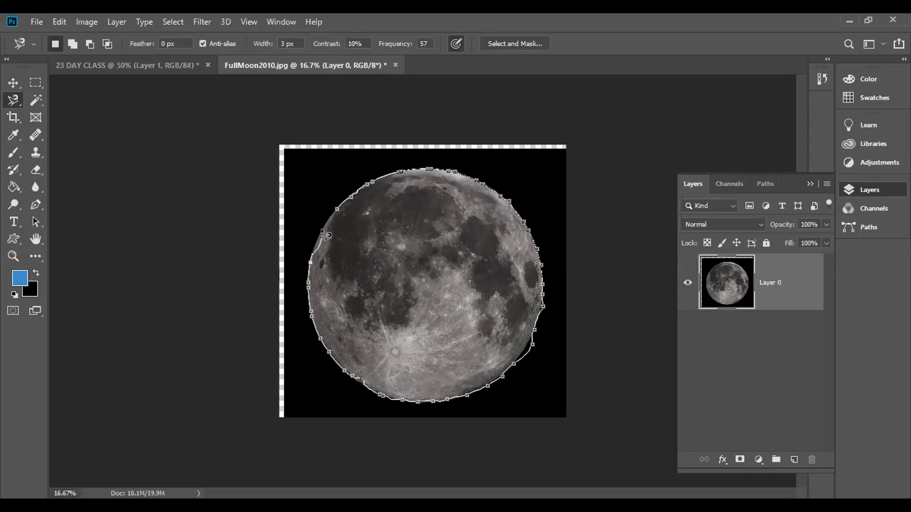
click(335, 208)
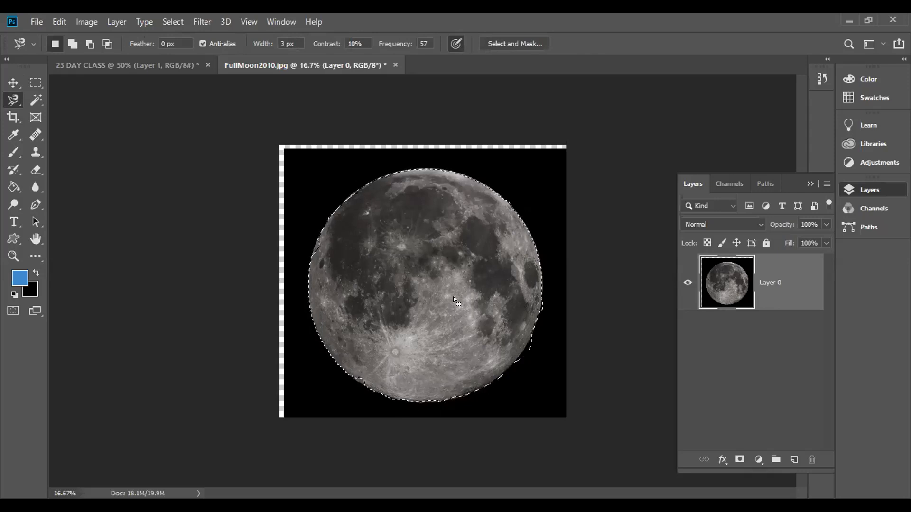
Step: Move the selected moon into the 23 DAY CLASS document as a new layer
key(v)
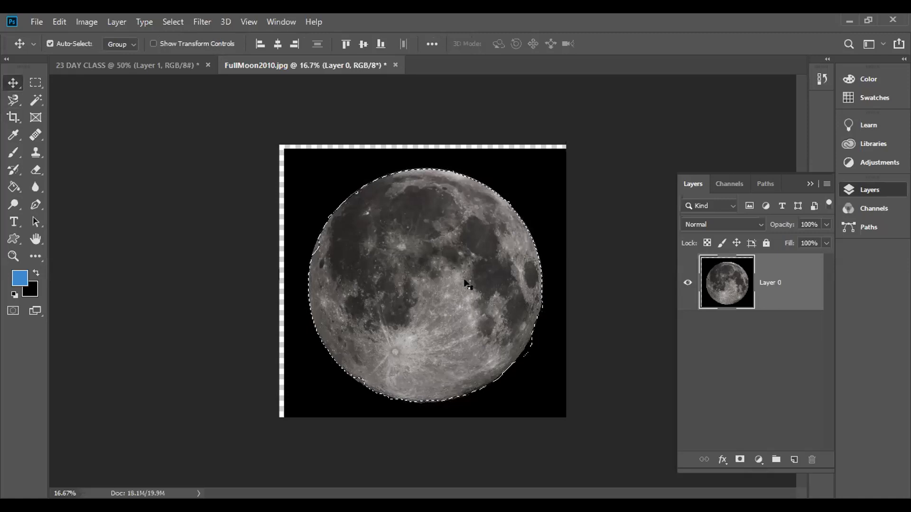
drag(466, 283, 327, 171)
drag(417, 272, 485, 394)
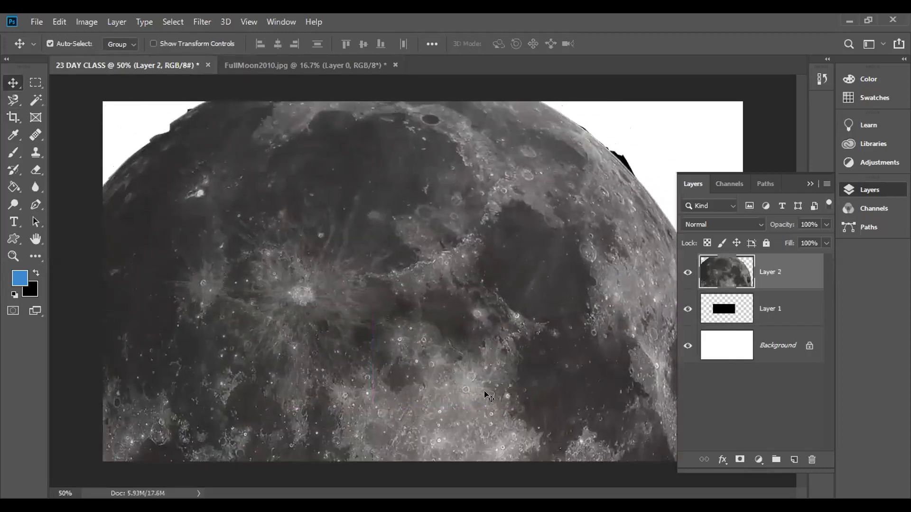
Step: Scale the moon layer proportionally to about 21.5% and place it over the right end of the black rectangle
key(ctrl+minus)
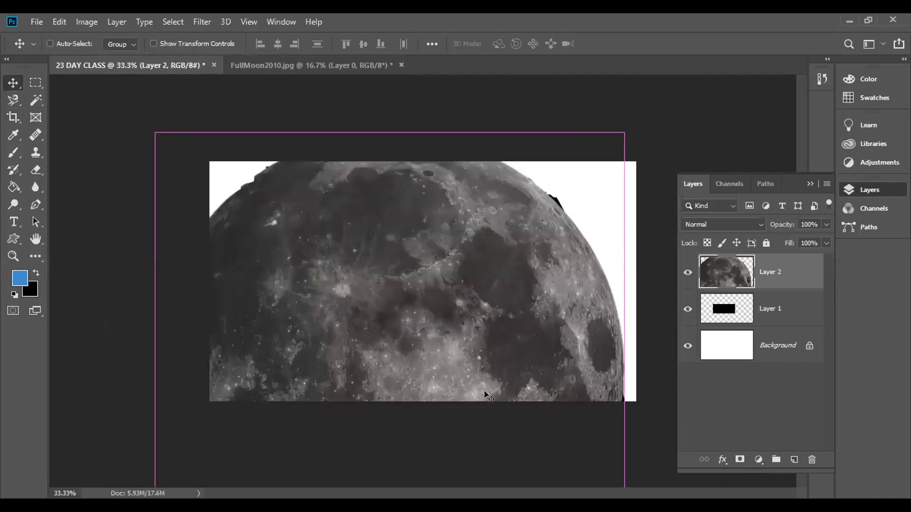
key(ctrl+t)
drag(151, 130, 413, 194)
drag(301, 182, 430, 301)
drag(493, 346, 472, 275)
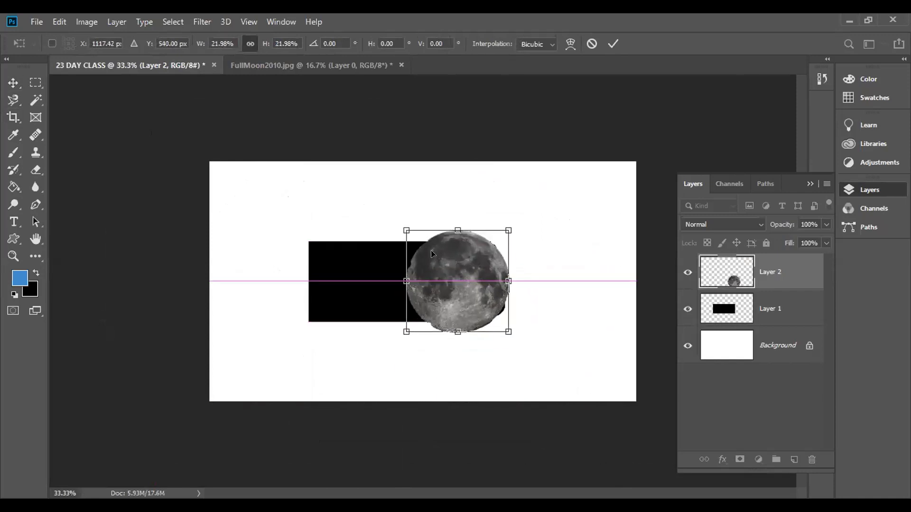
drag(402, 225, 404, 227)
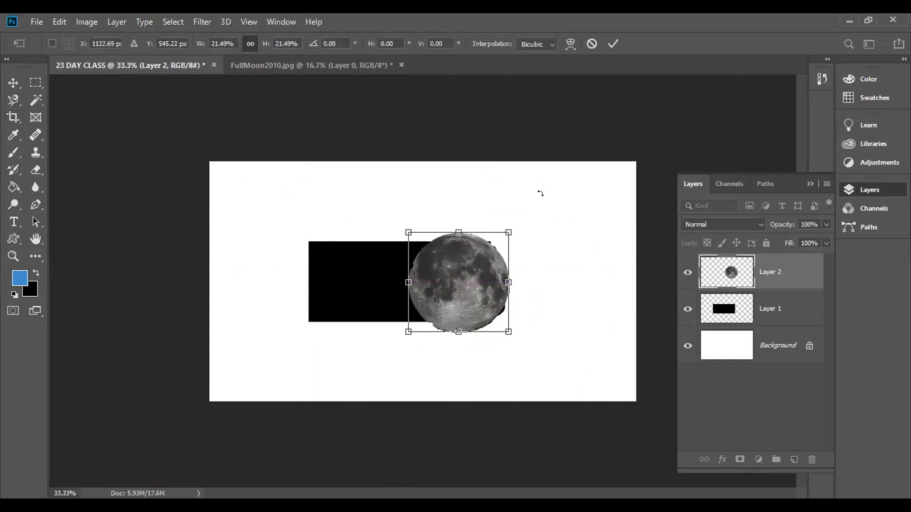
click(612, 44)
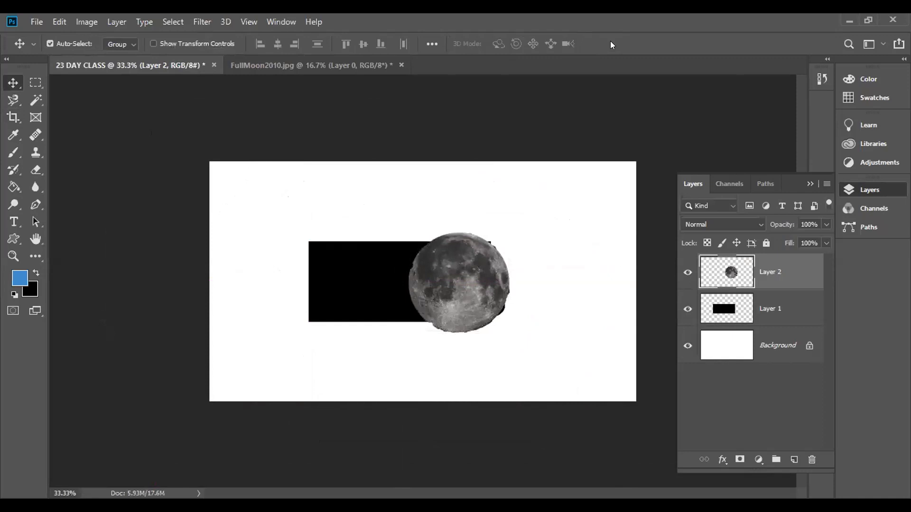
Step: Switch to the FullMoon2010 document and clear the existing moon selection
key(ctrl+plus)
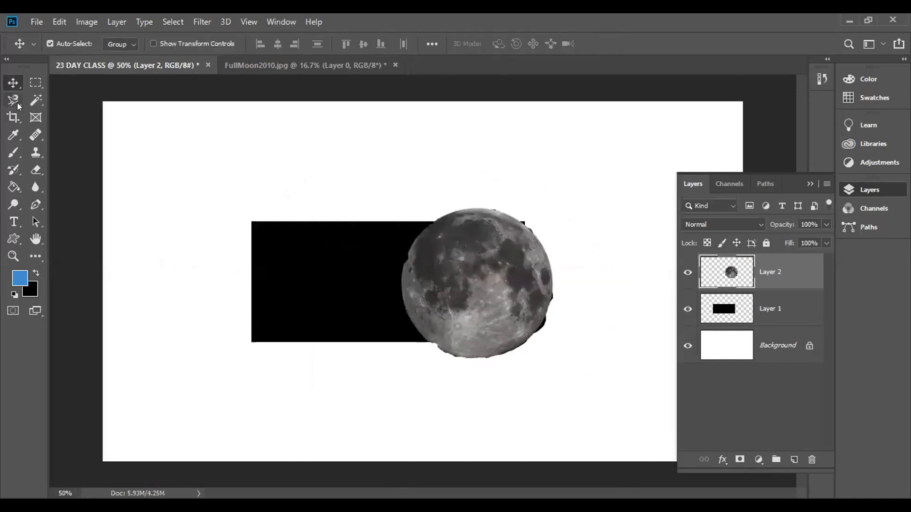
click(357, 61)
key(ctrl+d)
Step: Select the black background around the moon with the Magic Wand at tolerance 32, delete it, and clear the selection
click(35, 100)
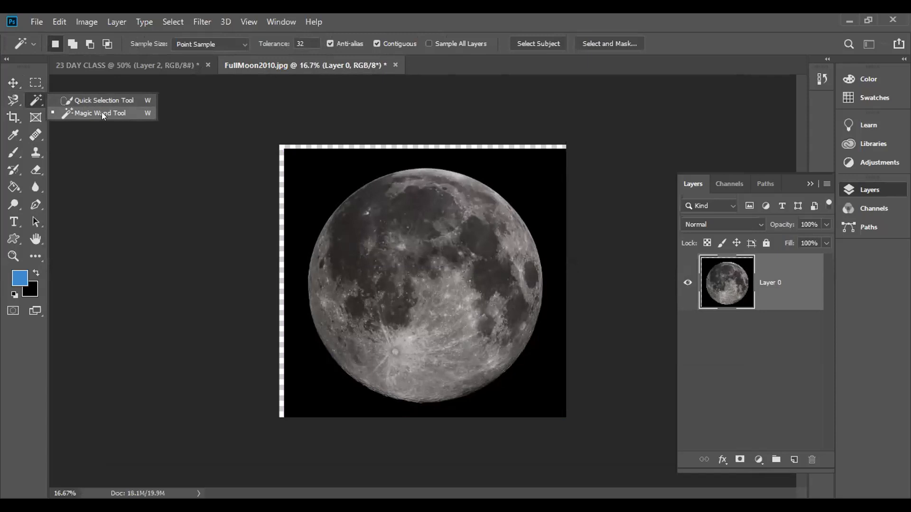
click(101, 112)
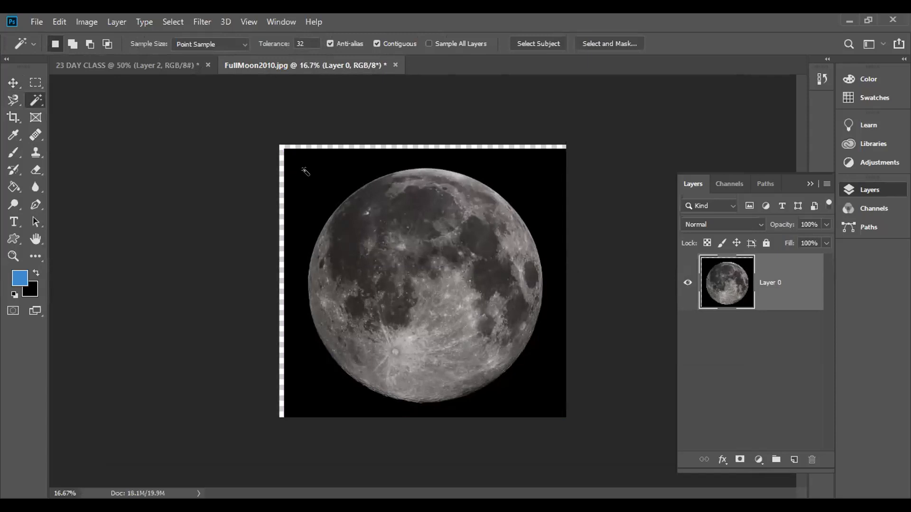
click(325, 186)
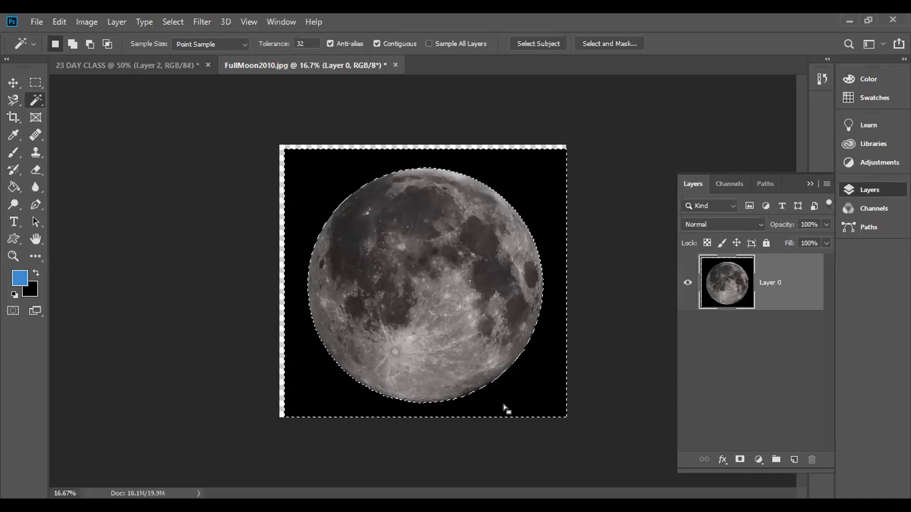
key(Delete)
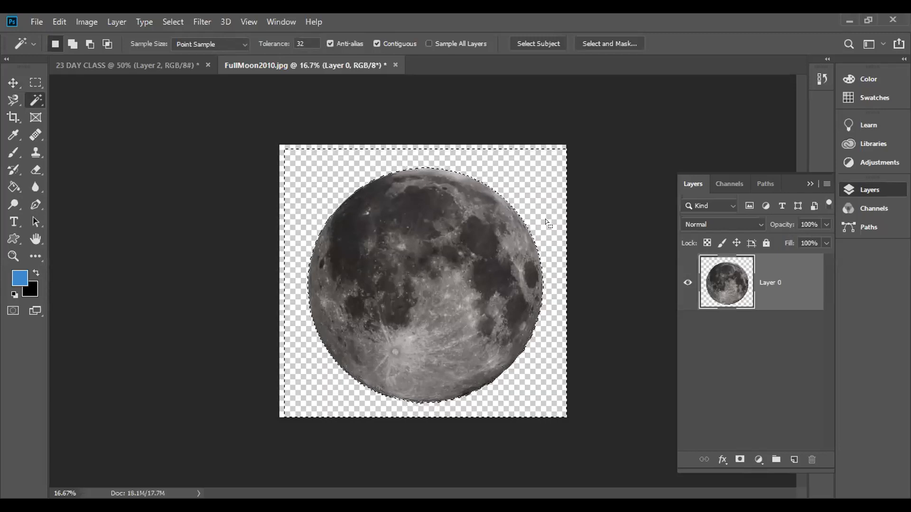
key(ctrl+x)
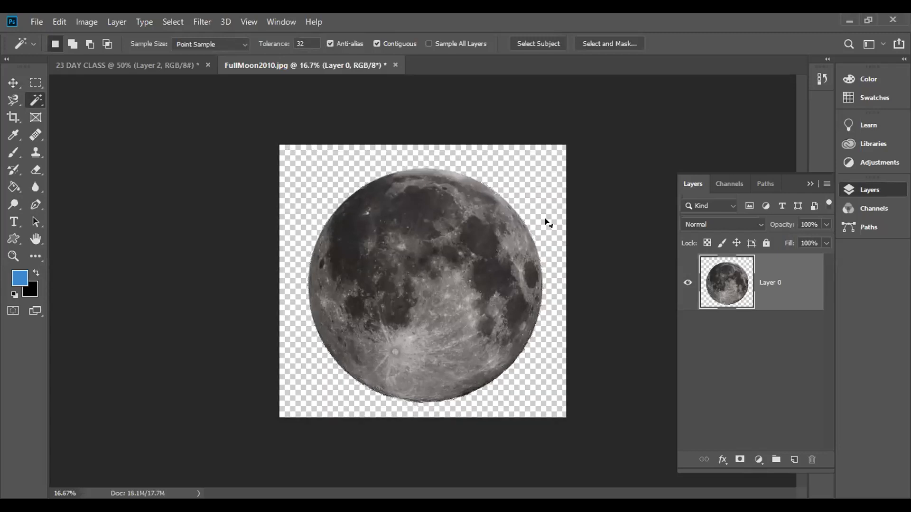
Step: Try moving the isolated moon, undo back to the intact black background, and clear the selection
click(12, 82)
mouse_move(412, 296)
mouse_down()
mouse_move(465, 315)
mouse_move(449, 276)
mouse_move(331, 270)
mouse_move(408, 283)
mouse_up()
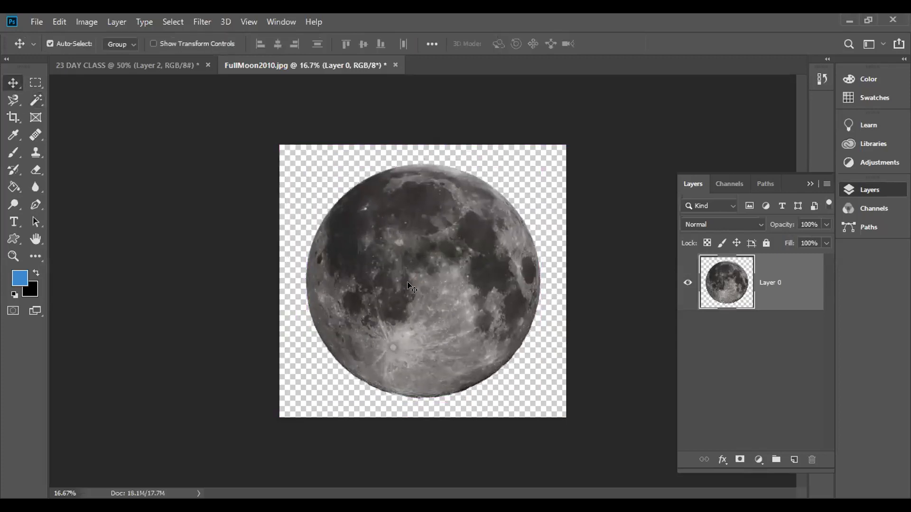
key(ctrl+z)
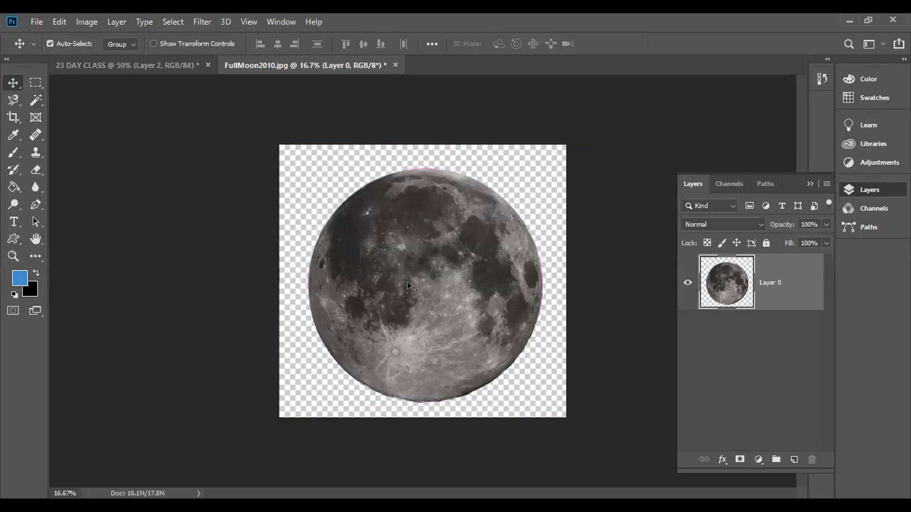
key(ctrl+BackSpace)
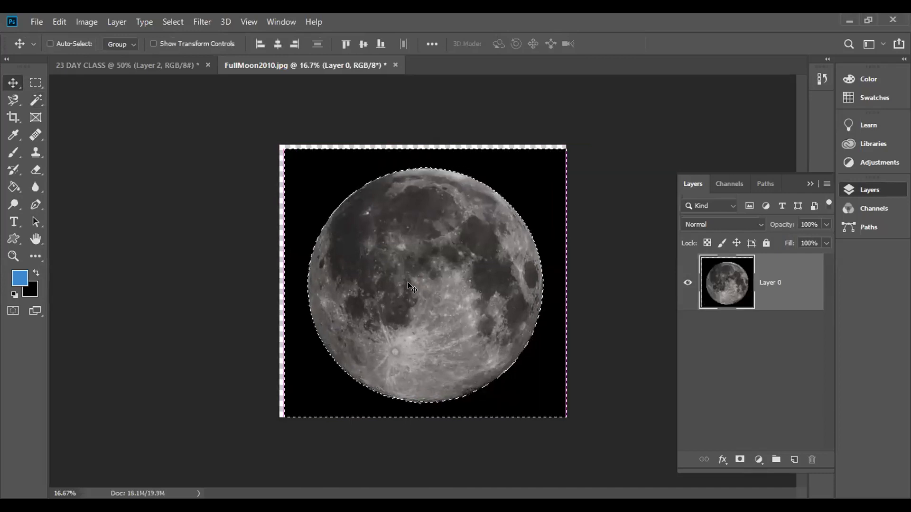
key(ctrl+d)
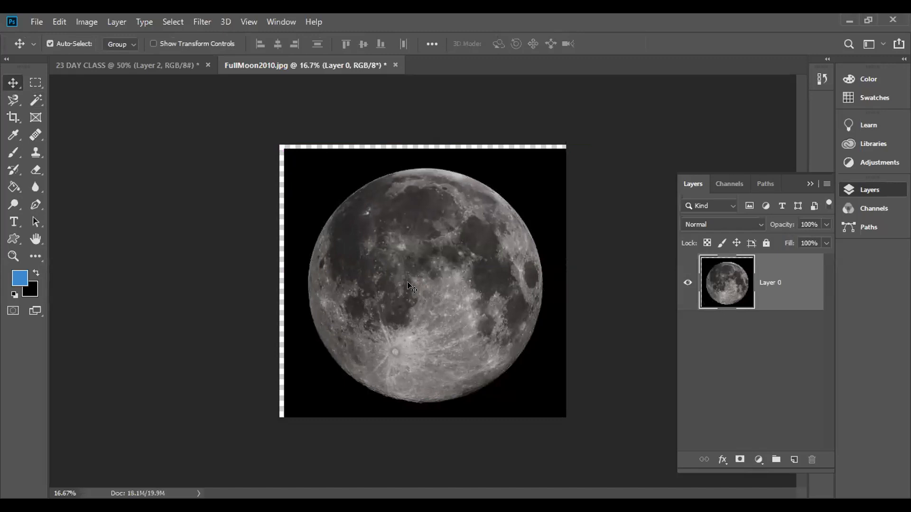
Step: Remove the black background again using the Magic Wand, clear the selection, and nudge the isolated moon slightly upward
click(36, 99)
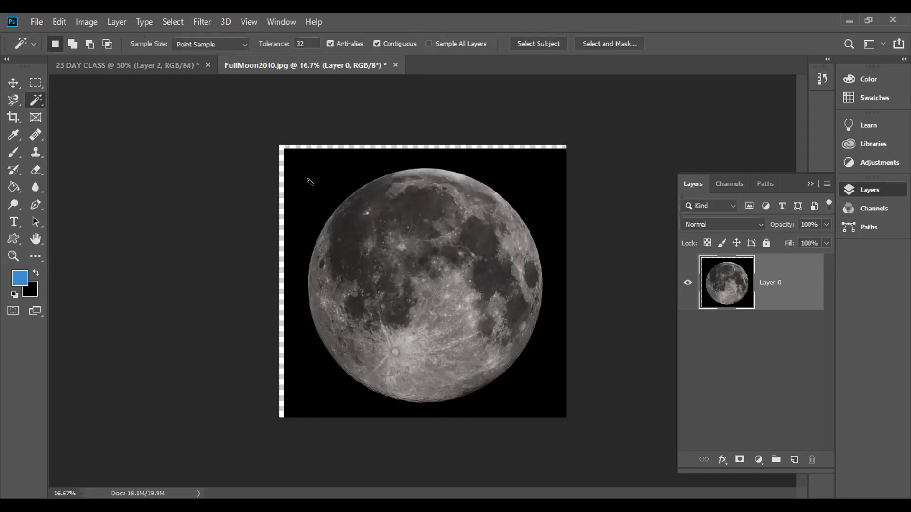
click(305, 164)
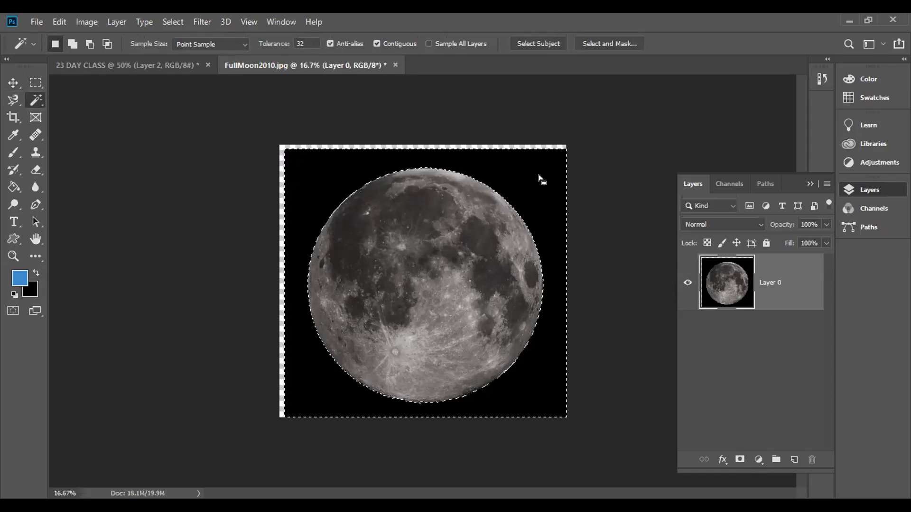
key(Delete)
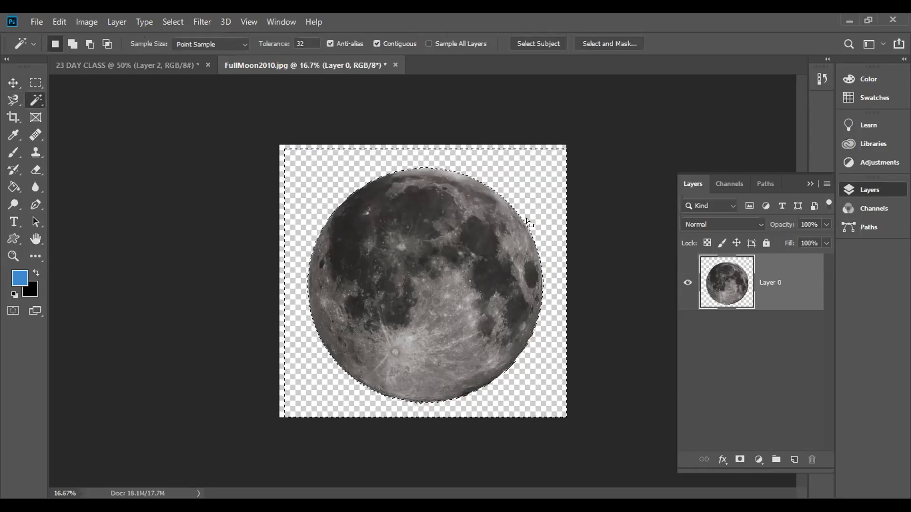
key(ctrl+d)
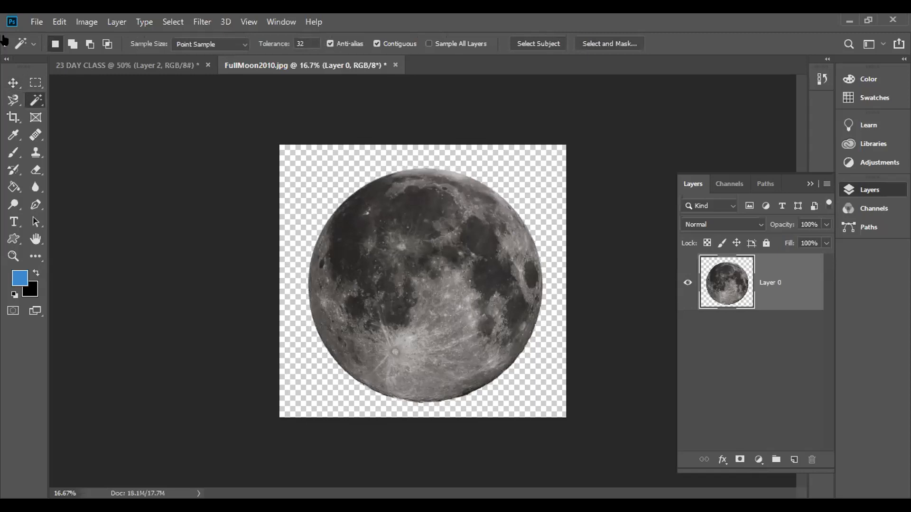
click(13, 82)
mouse_move(417, 270)
mouse_down()
mouse_move(411, 266)
mouse_move(470, 255)
mouse_move(424, 265)
mouse_up()
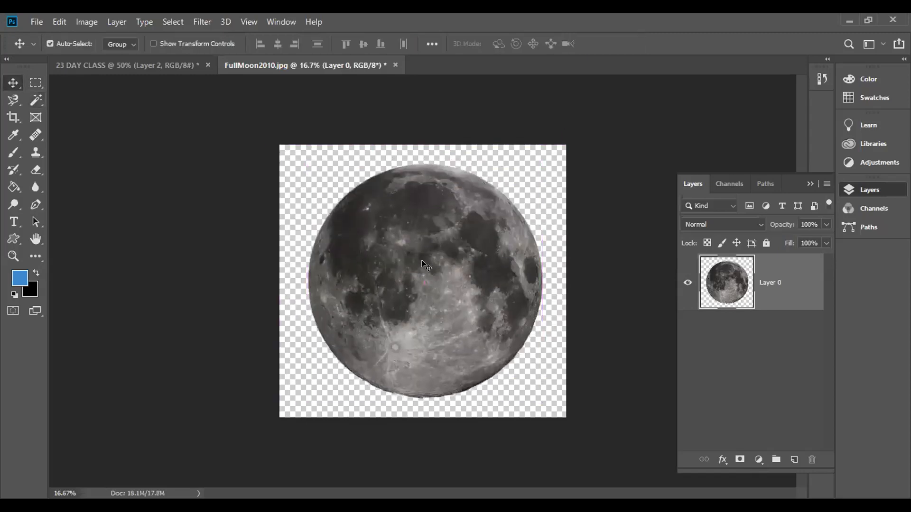
Step: Undo the moon's move, the background deletion and the Magic Wand selection
key(ctrl+alt+z)
key(ctrl+alt+z)
key(ctrl+alt+z)
key(ctrl+alt+z)
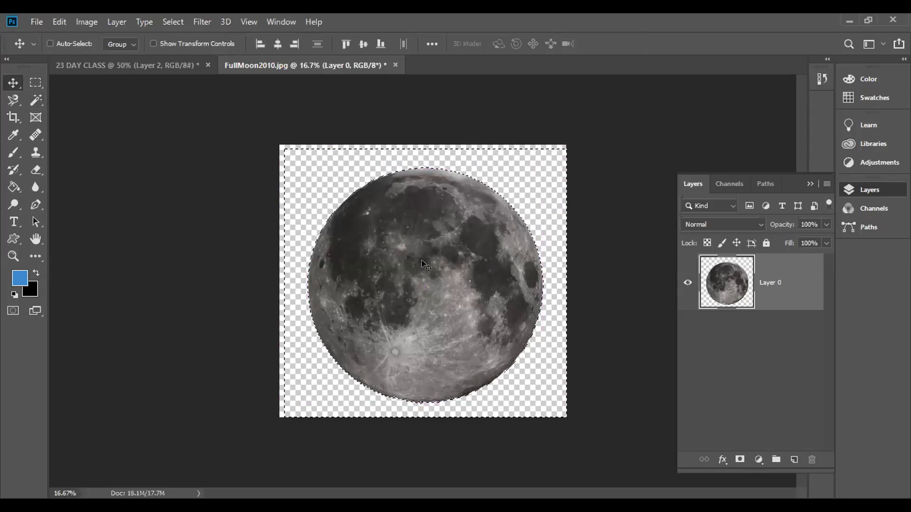
key(ctrl+alt+z)
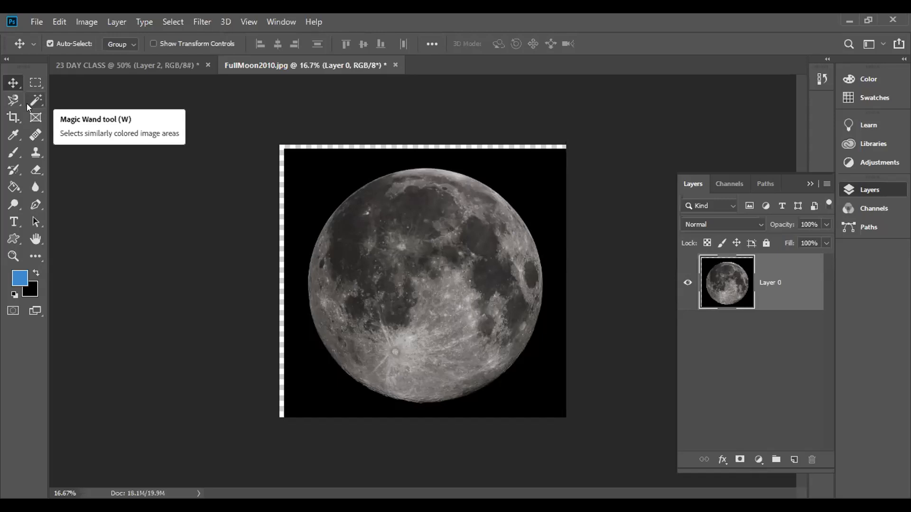
Step: Select the whole black background with the Quick Selection Tool, try deleting it, and undo the deletion
drag(26, 103, 81, 100)
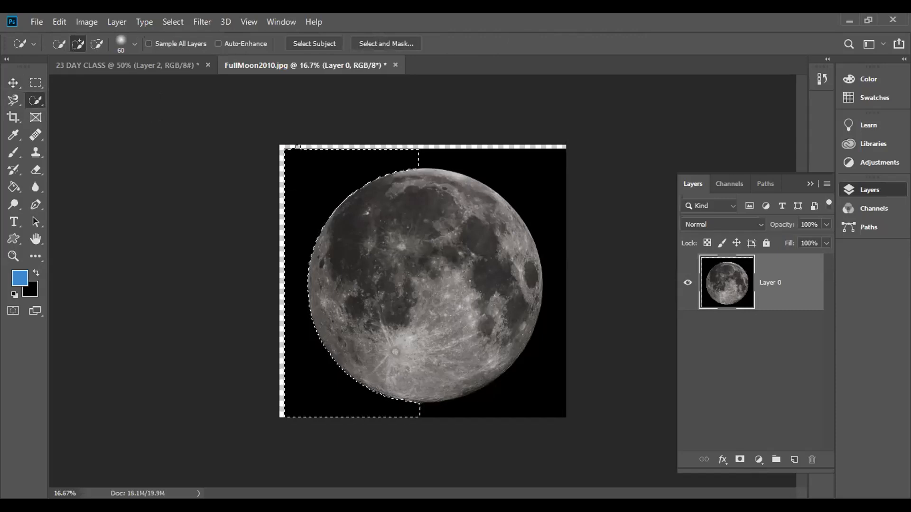
click(532, 199)
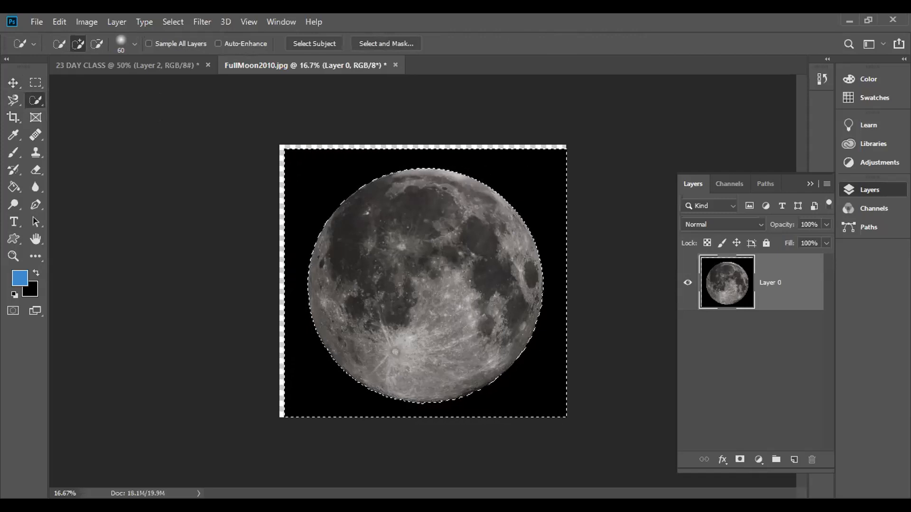
key(Delete)
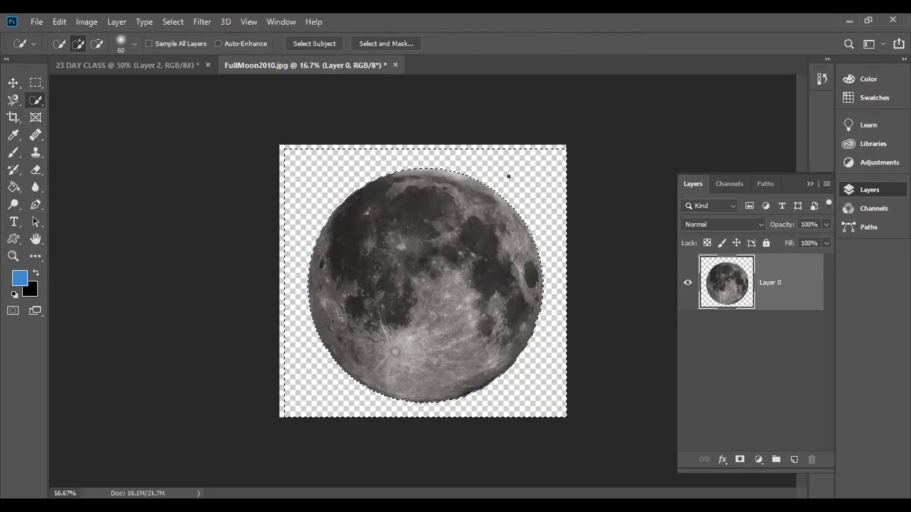
key(ctrl+z)
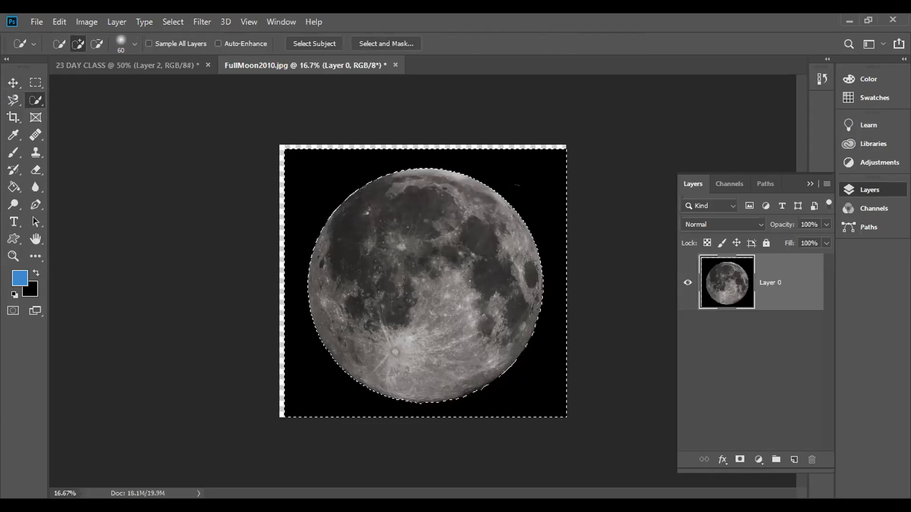
Step: Enlarge the Quick Selection brush to 175, add part of the moon's upper-right area to the selection, and subtract it again
key(bracketright)
key(bracketright)
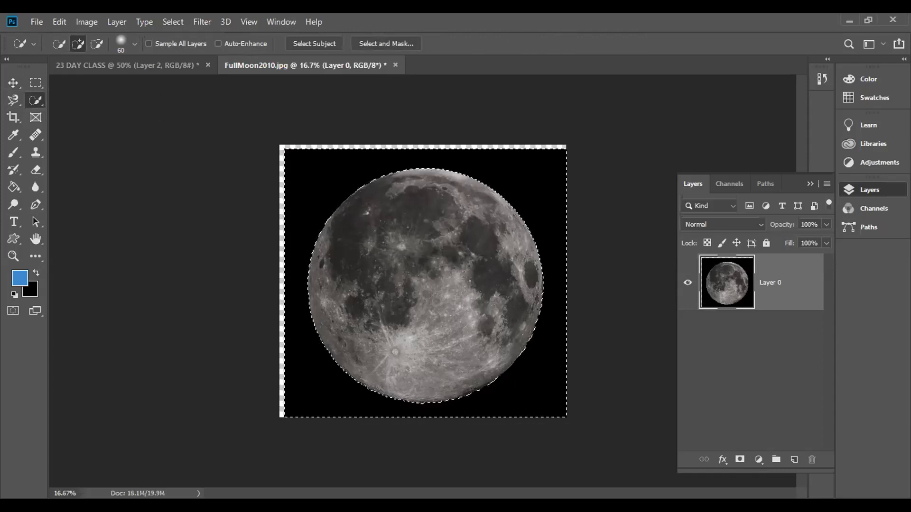
key(bracketright)
key(bracketright)
key(bracketright)
key(bracketright)
key(bracketright)
mouse_move(498, 202)
mouse_down()
mouse_move(500, 224)
mouse_move(486, 227)
mouse_up()
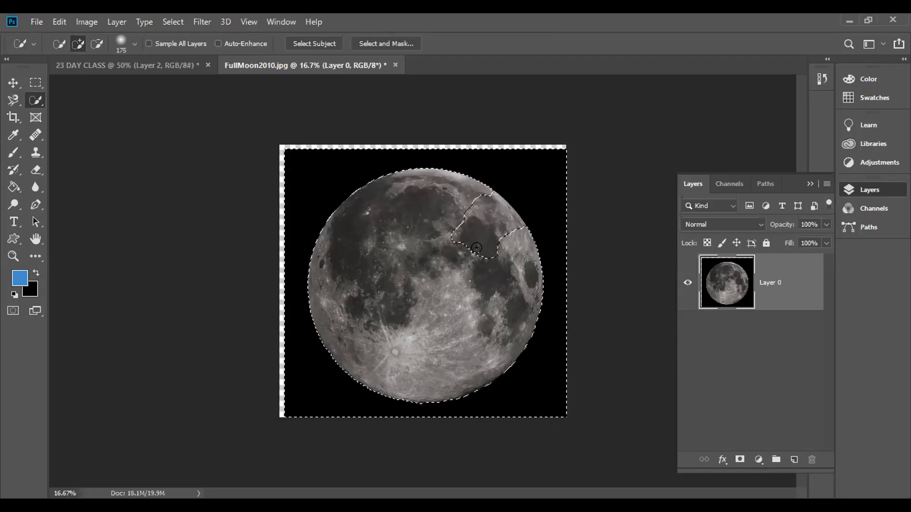
key(alt)
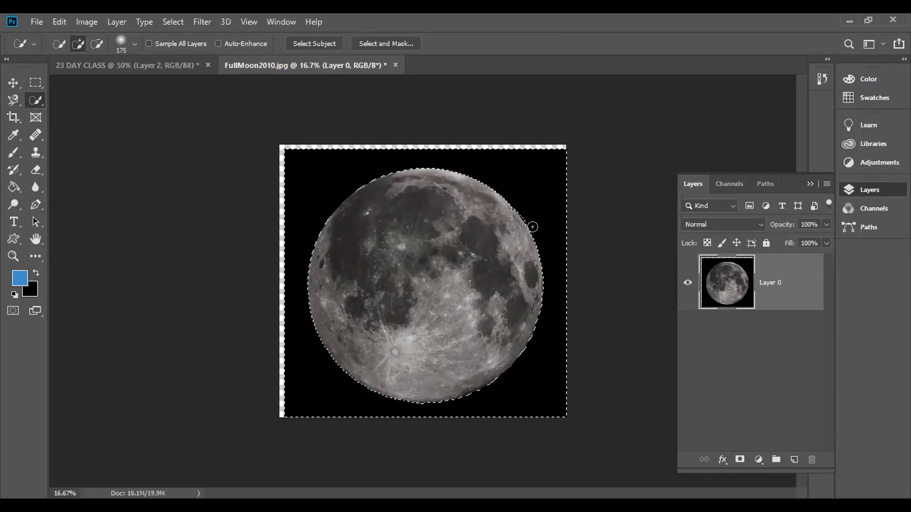
Step: Try deleting the quick-selected background, undo the deletion, and clear the selection
key(Delete)
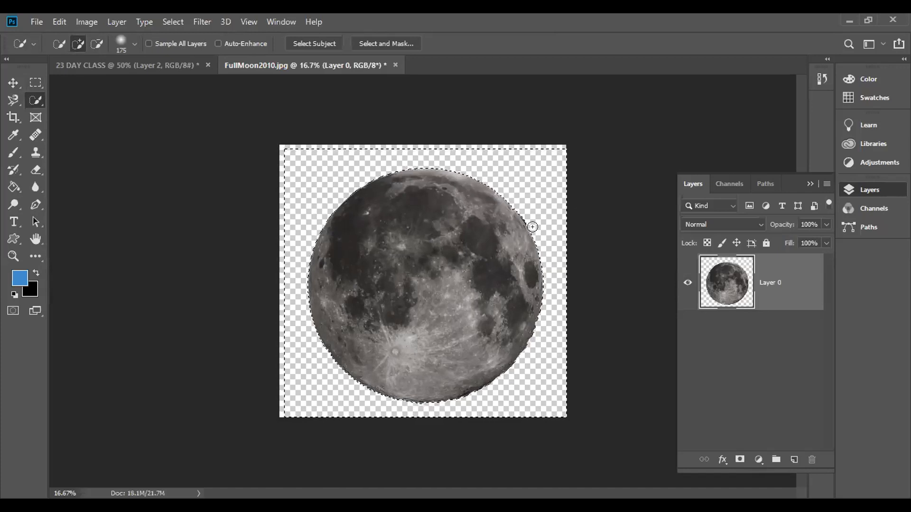
key(ctrl+z)
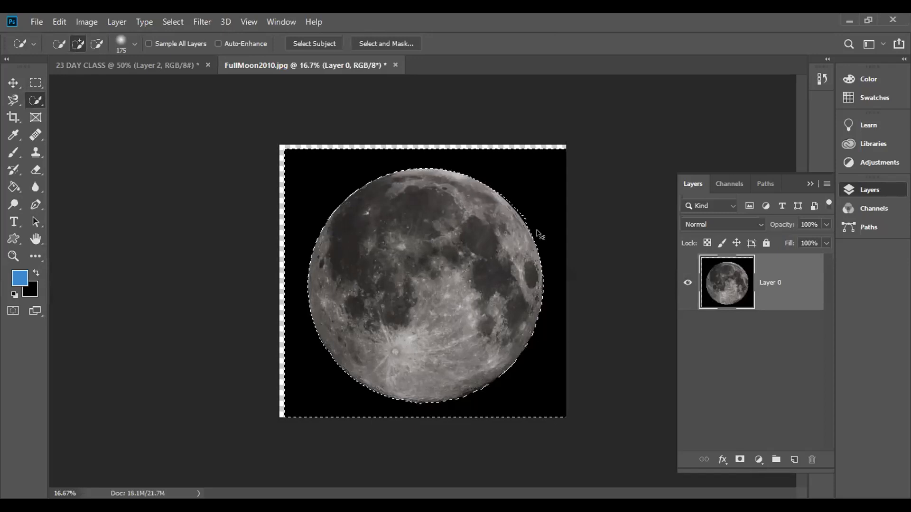
key(ctrl+d)
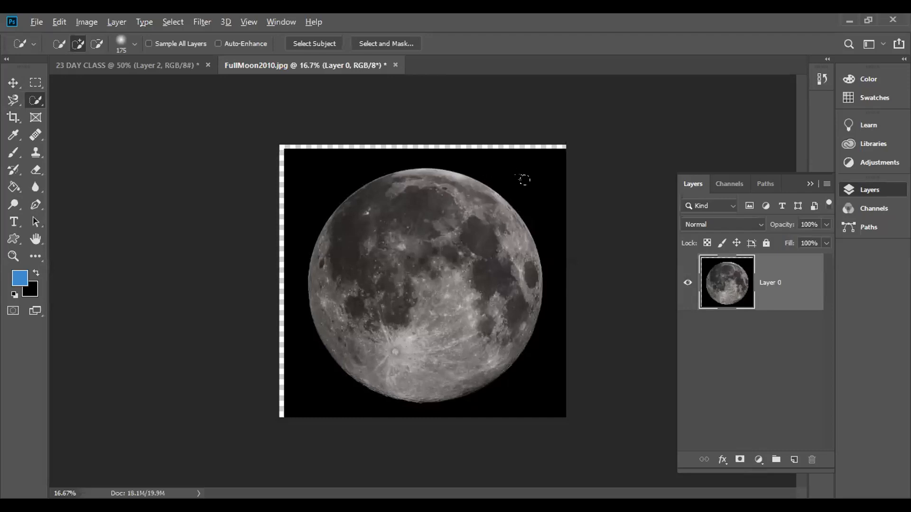
key(alt)
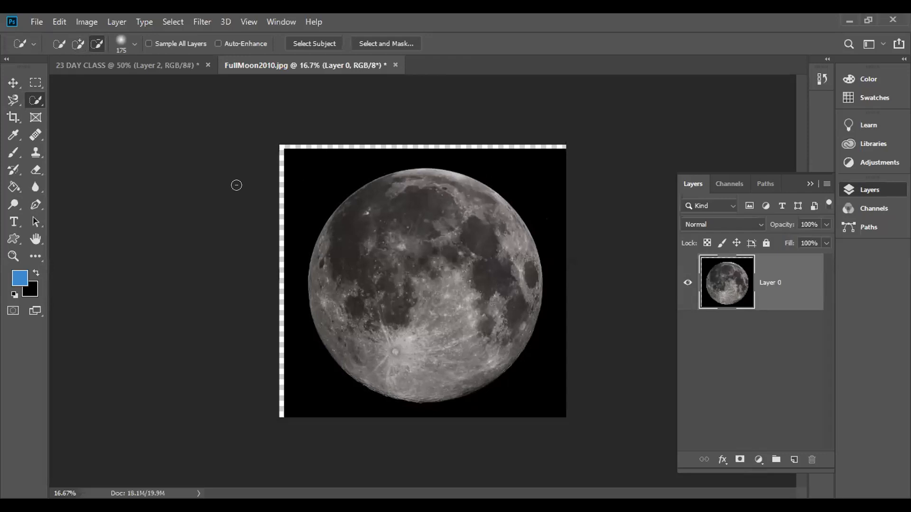
Step: Move the full moon image with its black background into the 23 DAY CLASS document as a new layer using the Move Tool
click(11, 79)
click(35, 100)
click(13, 82)
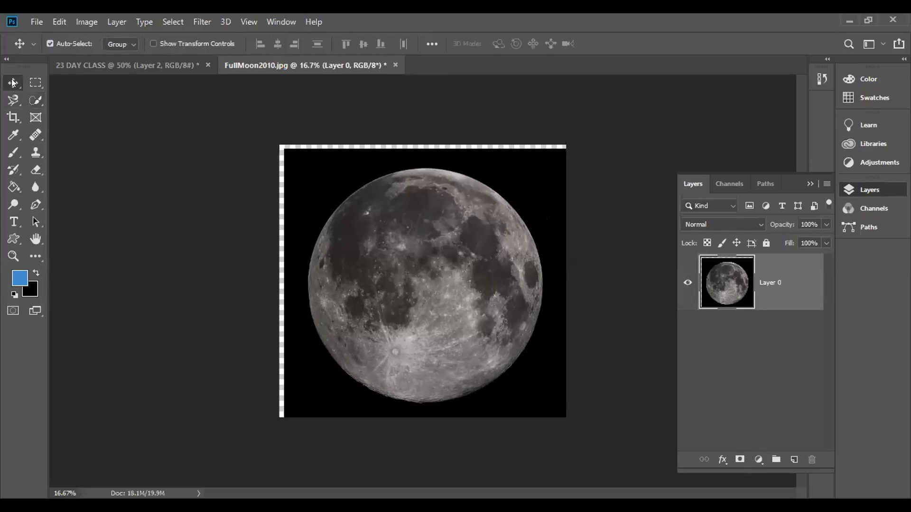
click(155, 62)
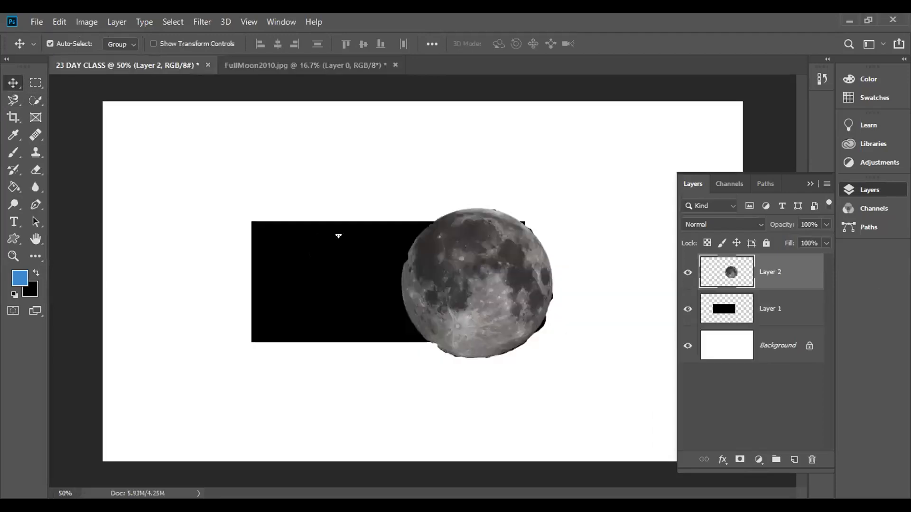
click(294, 65)
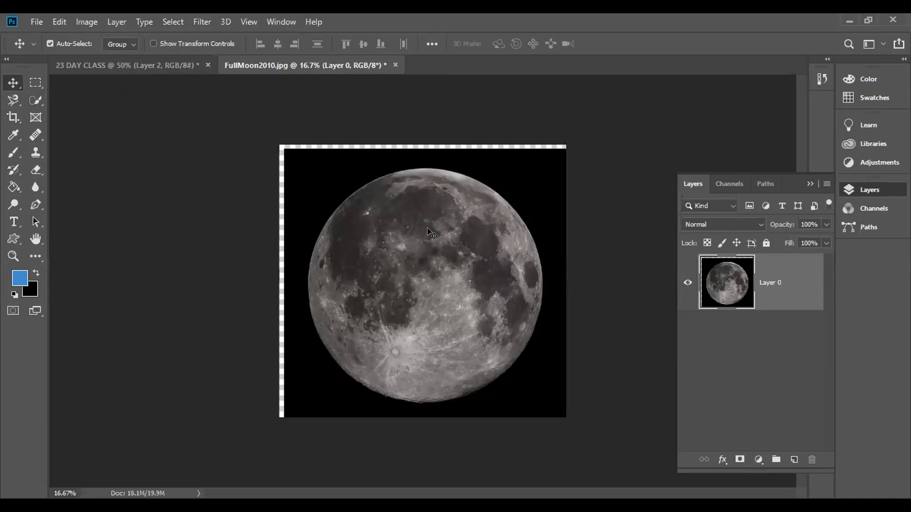
click(129, 62)
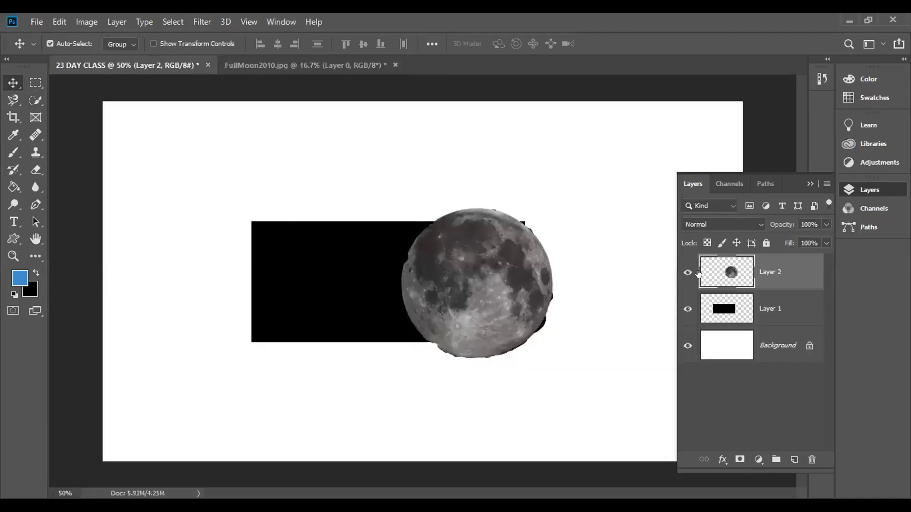
click(285, 66)
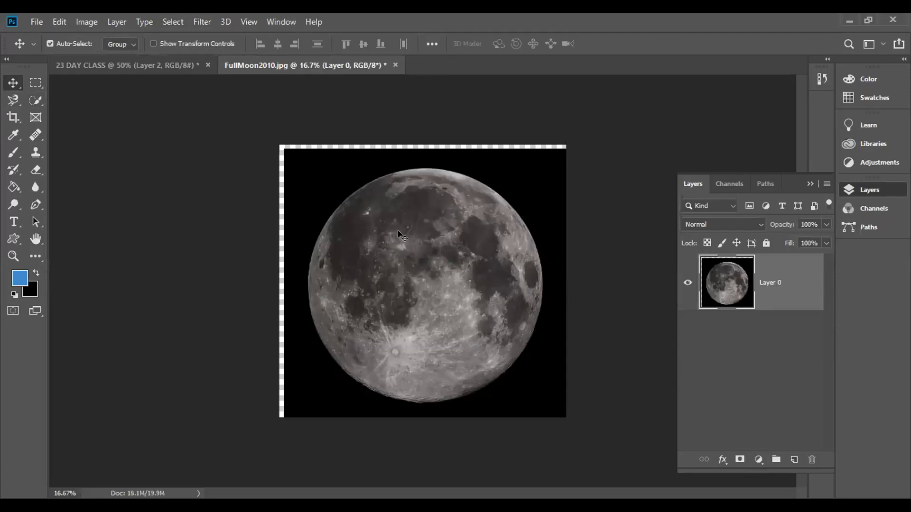
drag(400, 253, 281, 155)
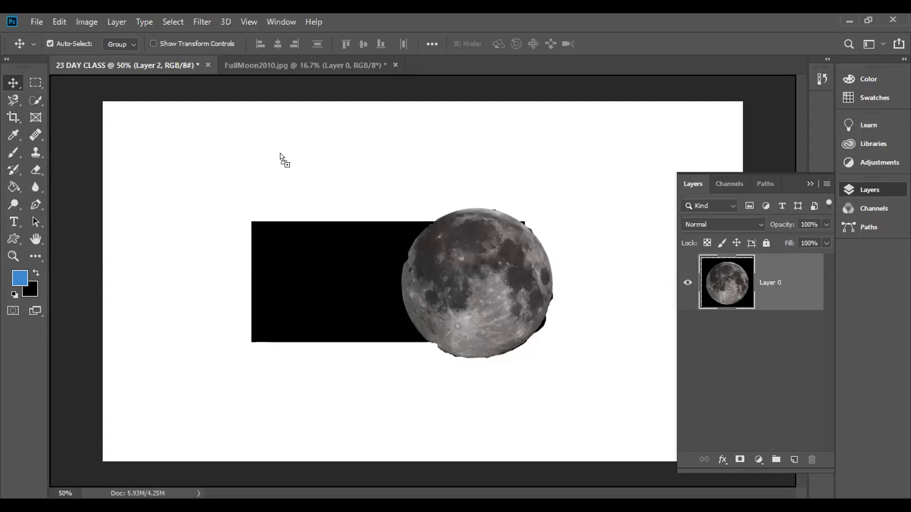
drag(281, 155, 346, 276)
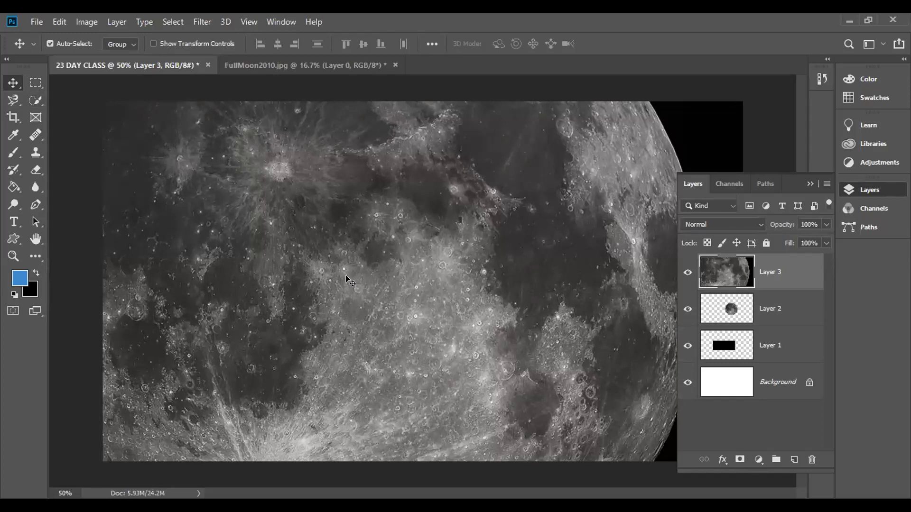
Step: View the FullMoon2010 image at 100%, set its zoom to 16%, and compare it with the 23 DAY CLASS document
click(343, 64)
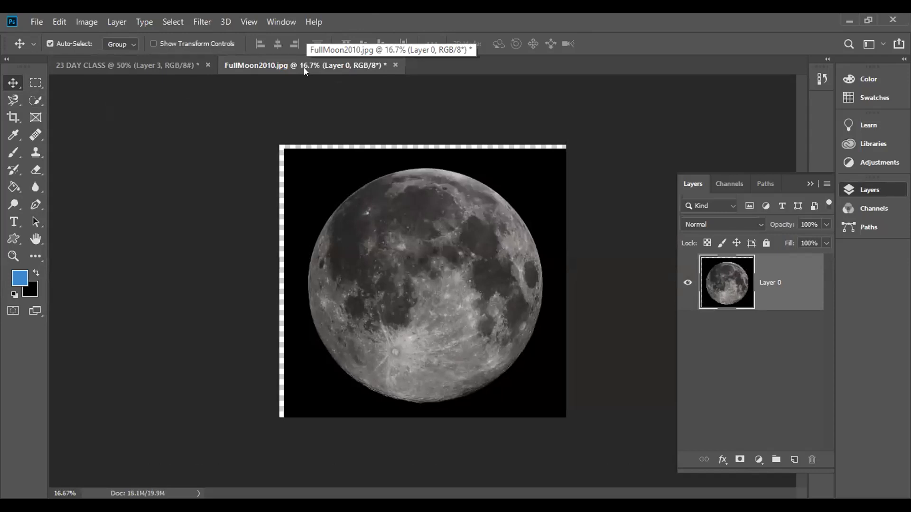
key(ctrl+1)
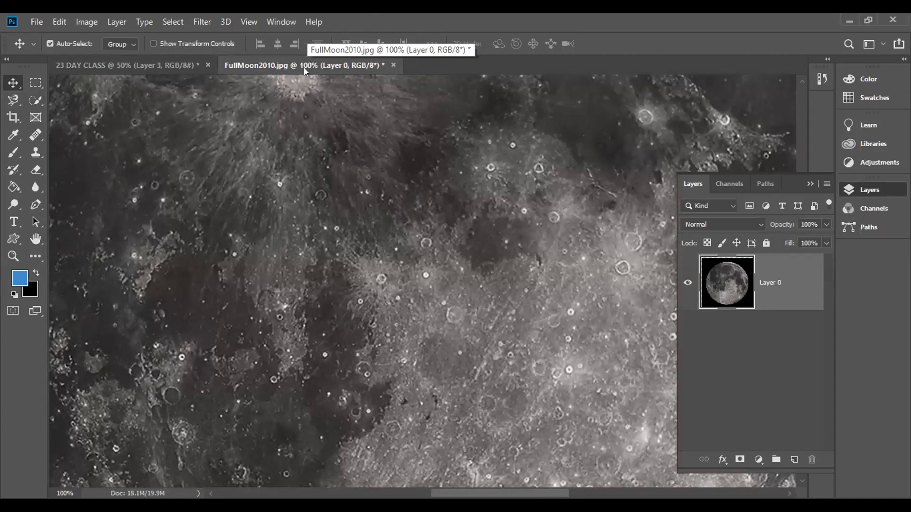
click(64, 492)
text(16)
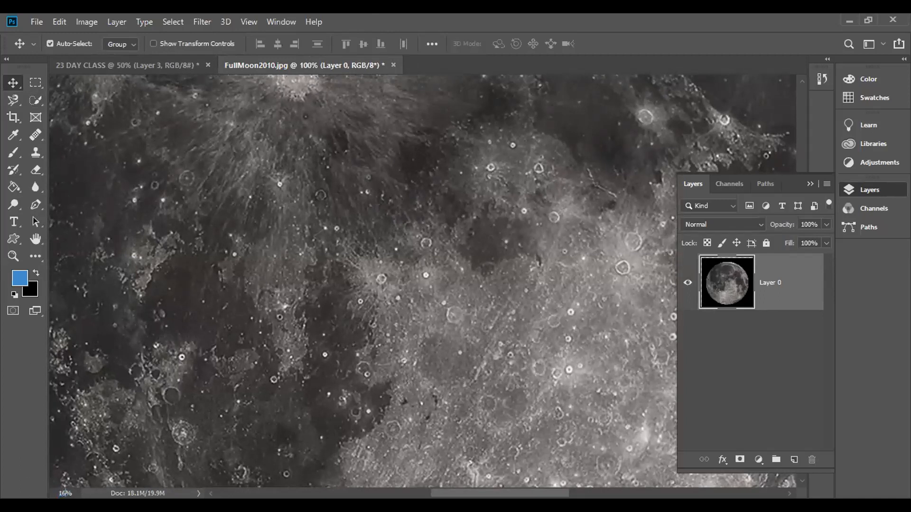
key(Return)
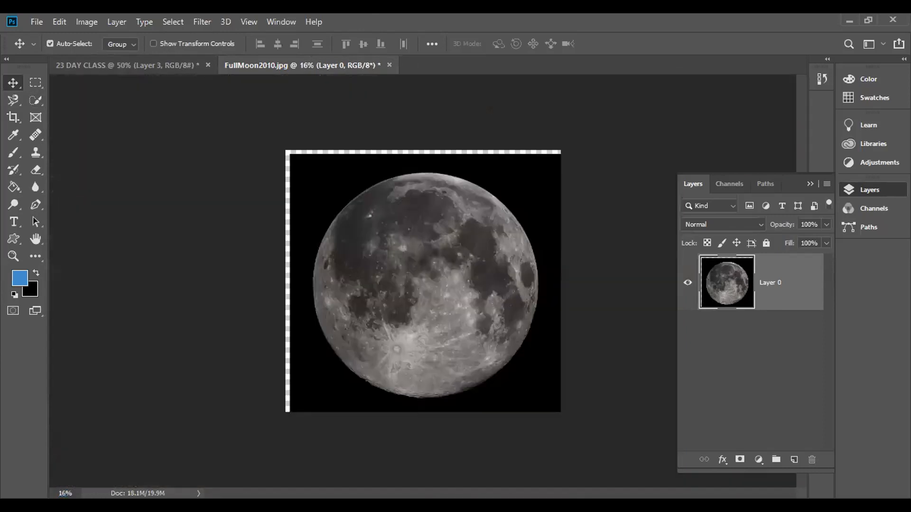
click(138, 64)
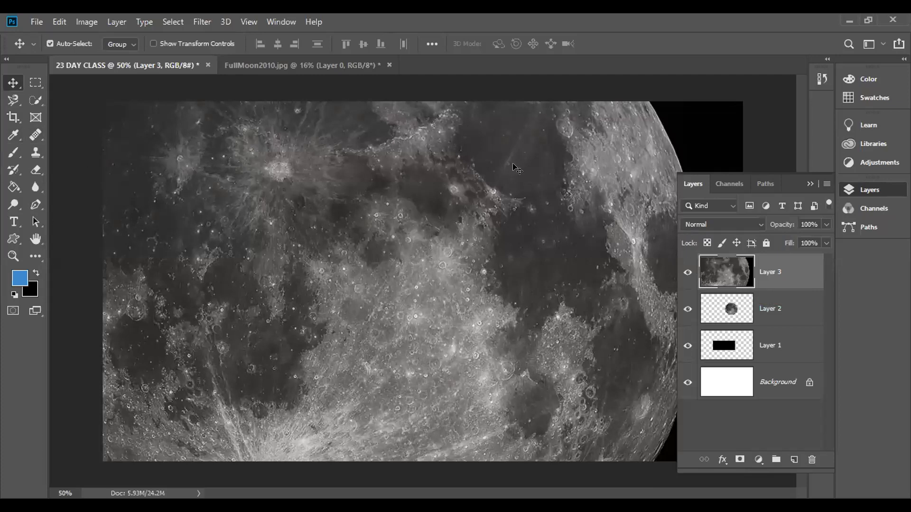
key(ctrl+Tab)
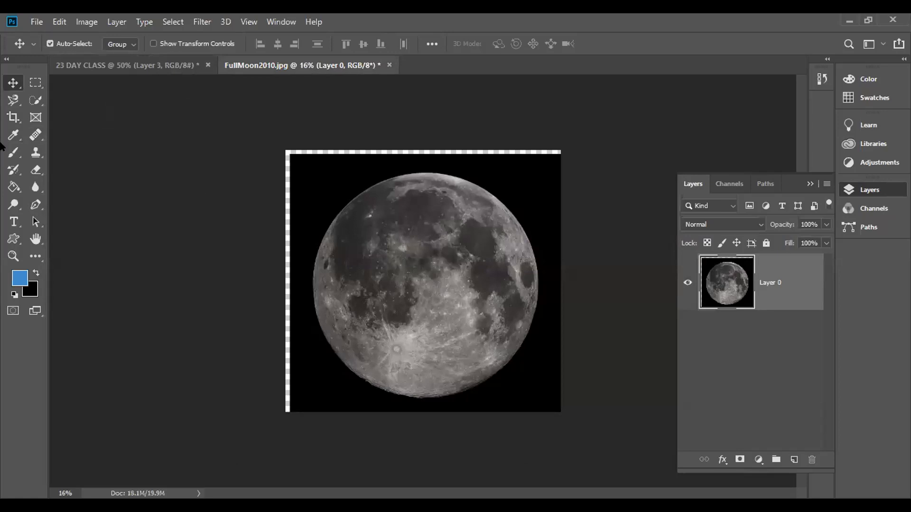
Step: Quick-select a small spot of black background beside the moon's upper-left edge and set the selection brush size to 200
click(35, 100)
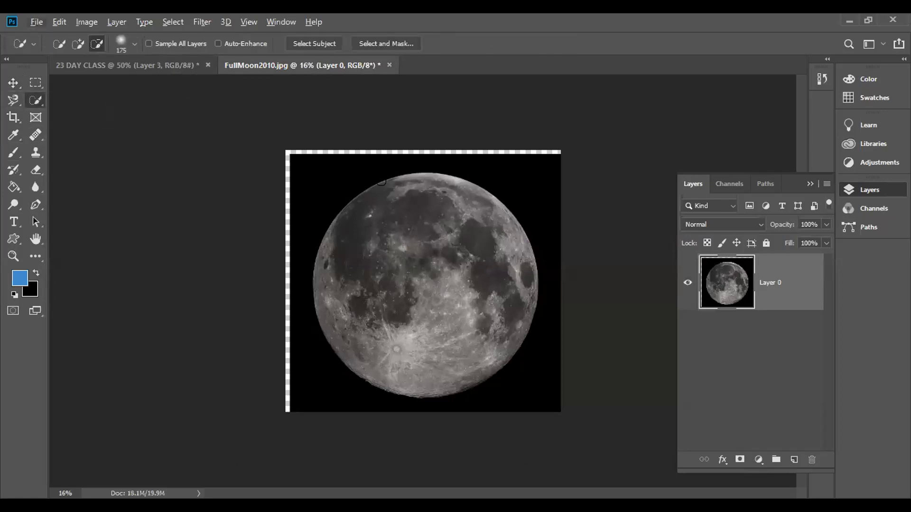
key(shift)
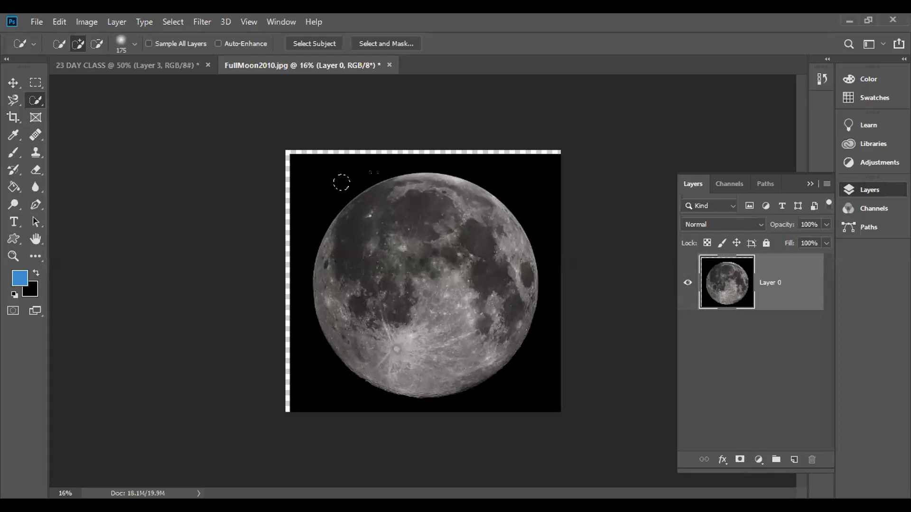
key(bracketleft)
key(bracketleft)
key(bracketright)
key(bracketright)
key(bracketright)
key(bracketright)
key(bracketright)
key(bracketright)
key(bracketleft)
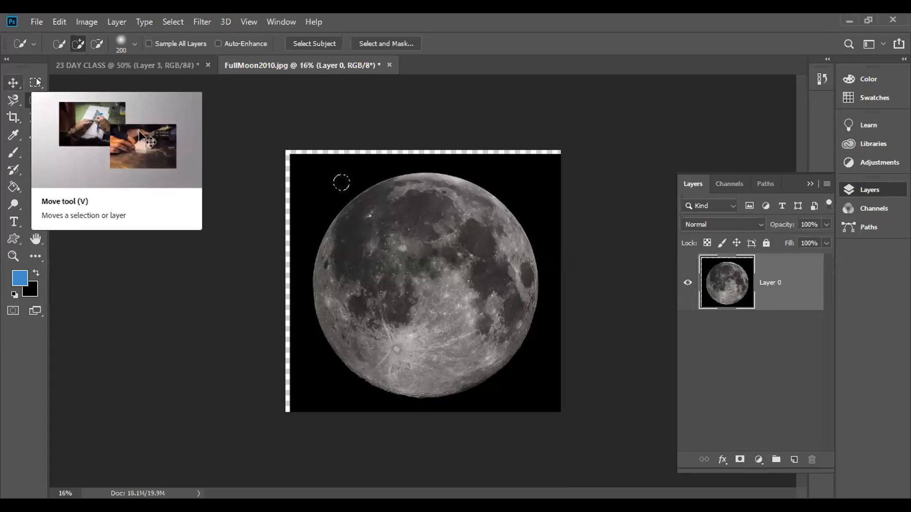
Step: Shift the full moon layer slightly up and to the left with the Move Tool
click(13, 83)
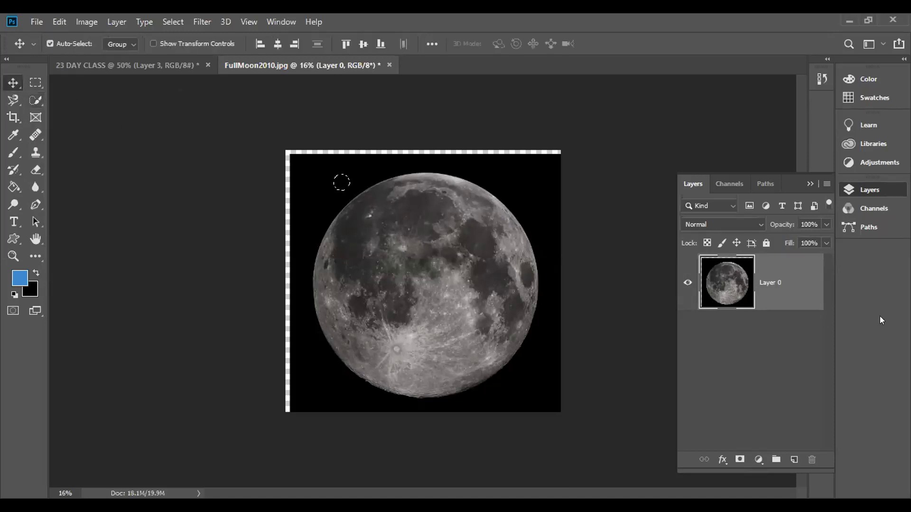
mouse_move(440, 281)
mouse_down()
mouse_move(375, 240)
mouse_move(372, 262)
mouse_move(425, 284)
mouse_move(431, 273)
mouse_up()
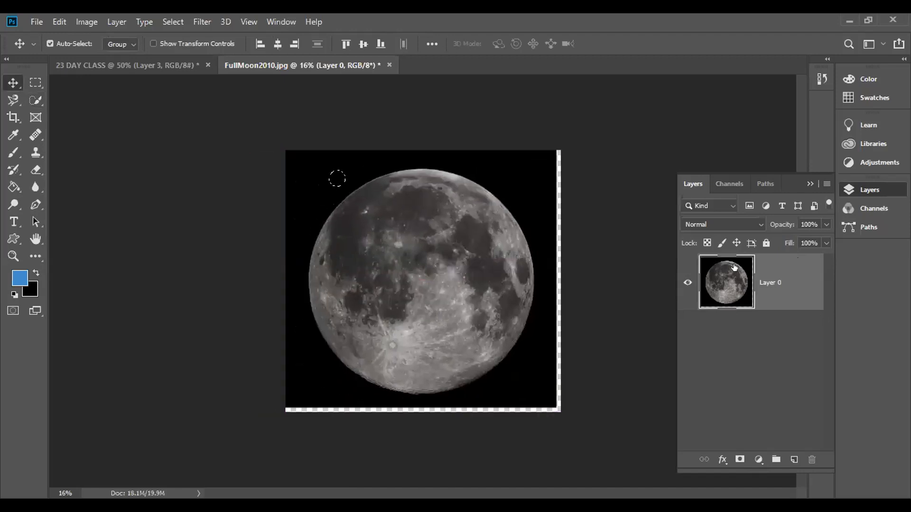
Step: Switch to the 23 DAY CLASS document, then call up and dismiss the dialog for opening a file
click(90, 65)
click(33, 21)
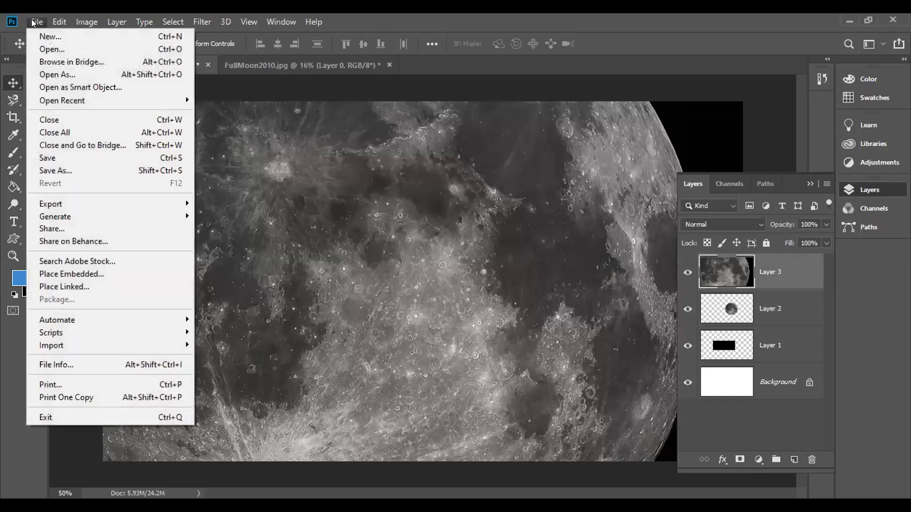
click(44, 49)
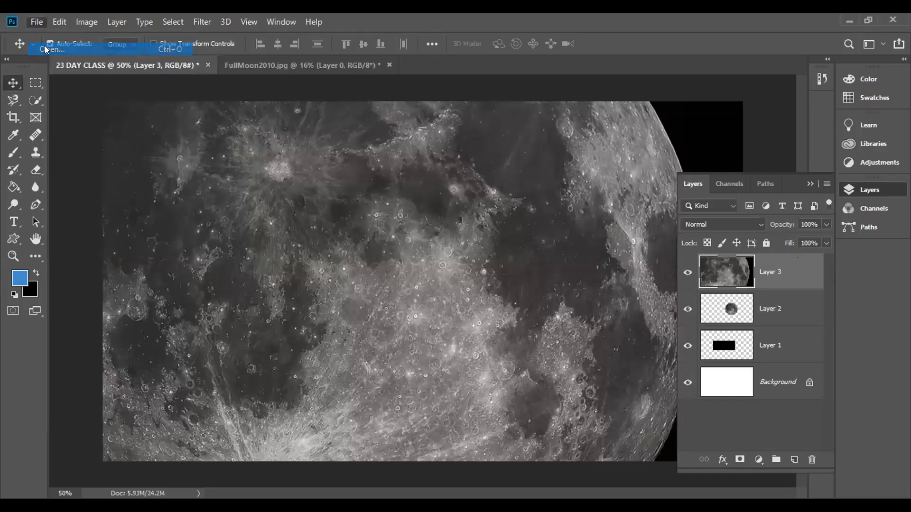
click(686, 388)
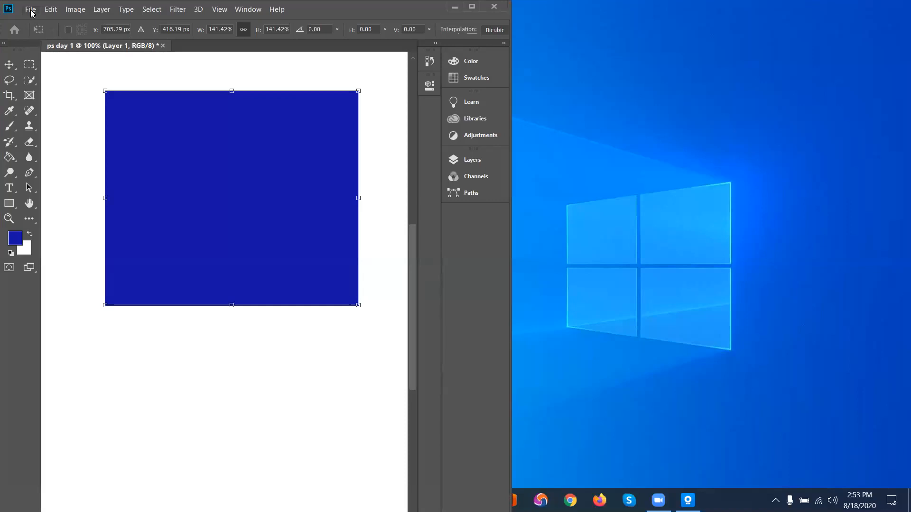
Step: Finish the active transform on the blue rectangle in the ps day 1 document and check the commands for opening files
click(30, 9)
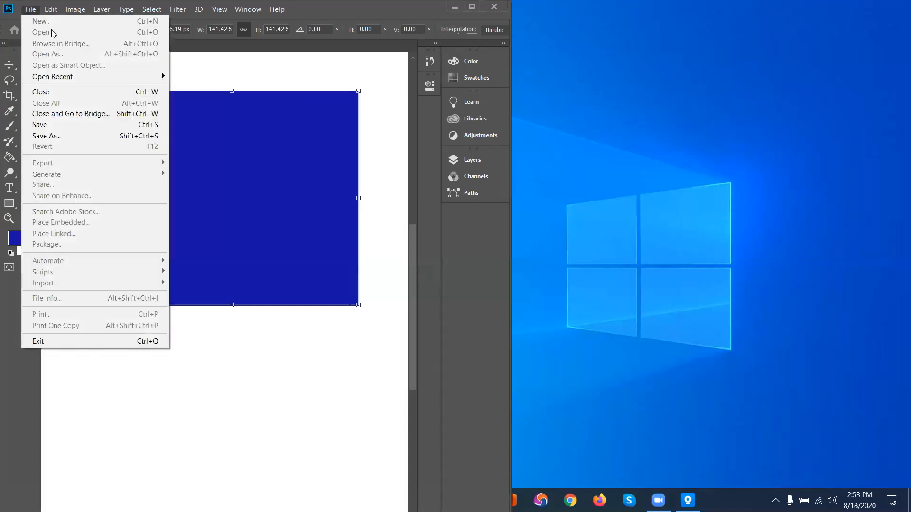
mouse_move(59, 83)
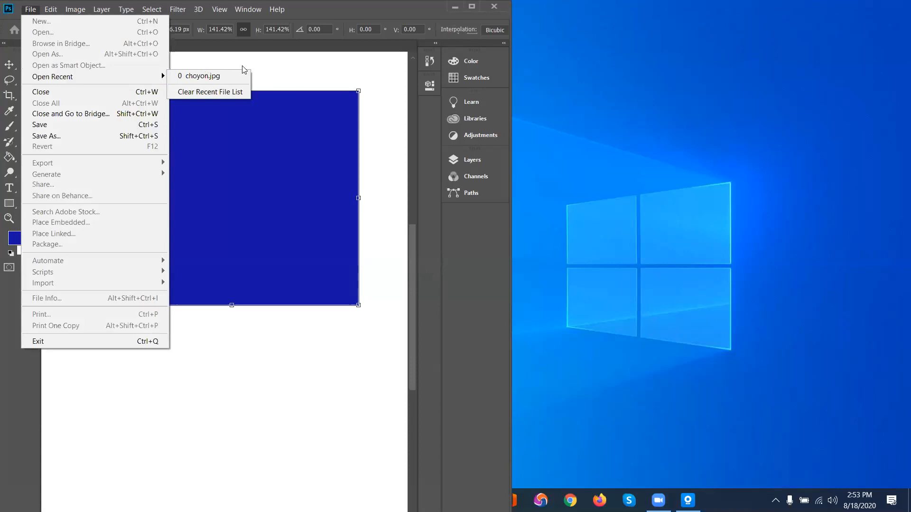
click(185, 68)
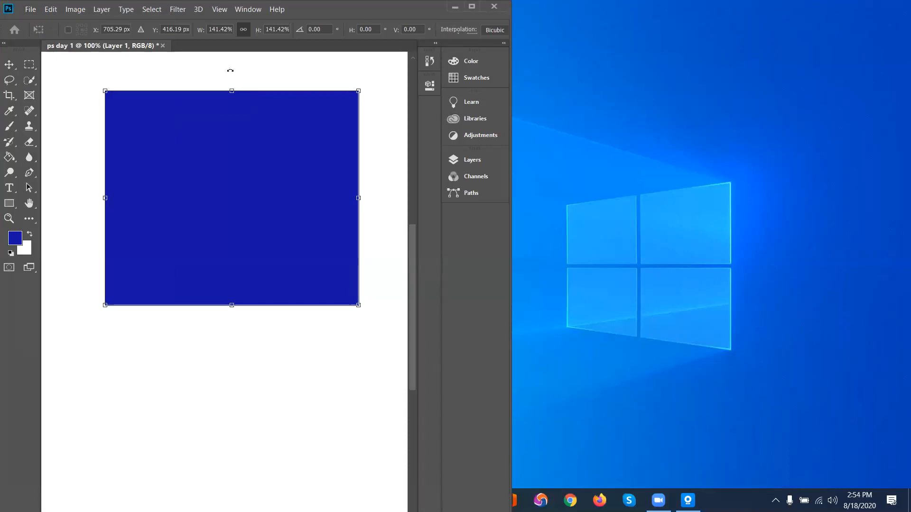
click(9, 64)
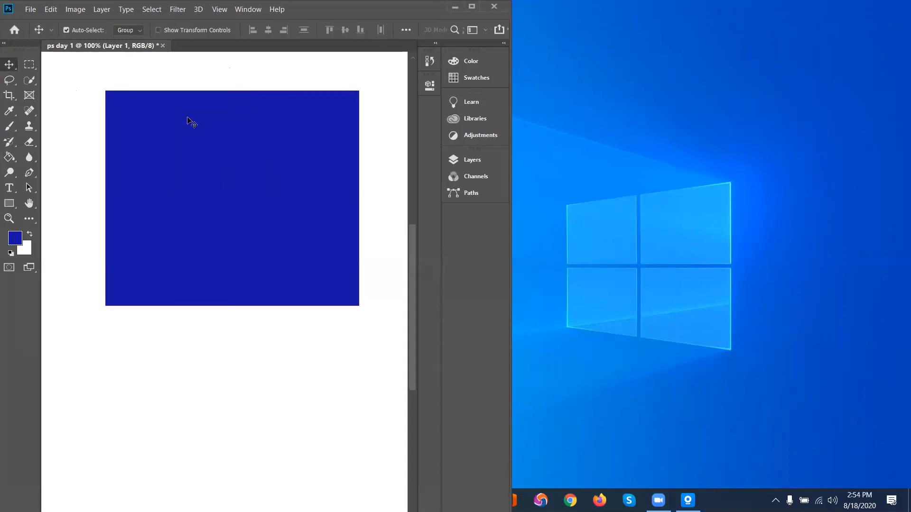
click(31, 9)
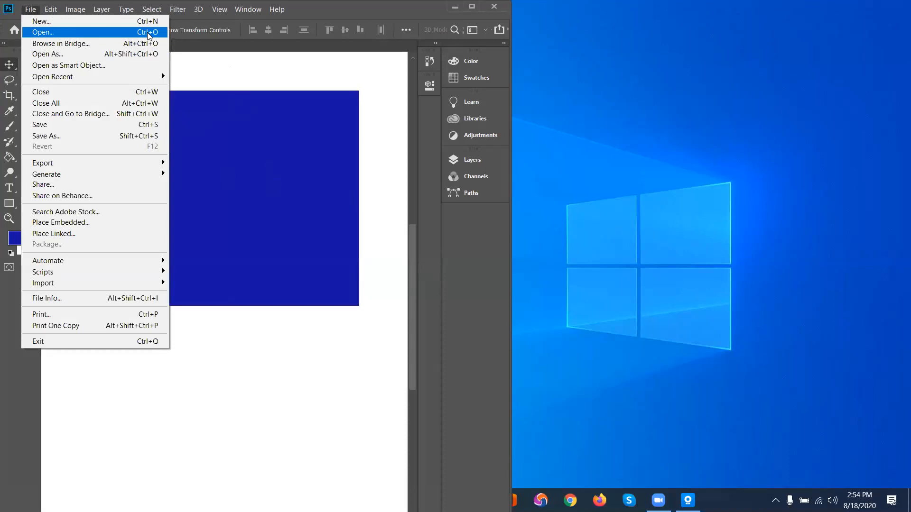
click(179, 23)
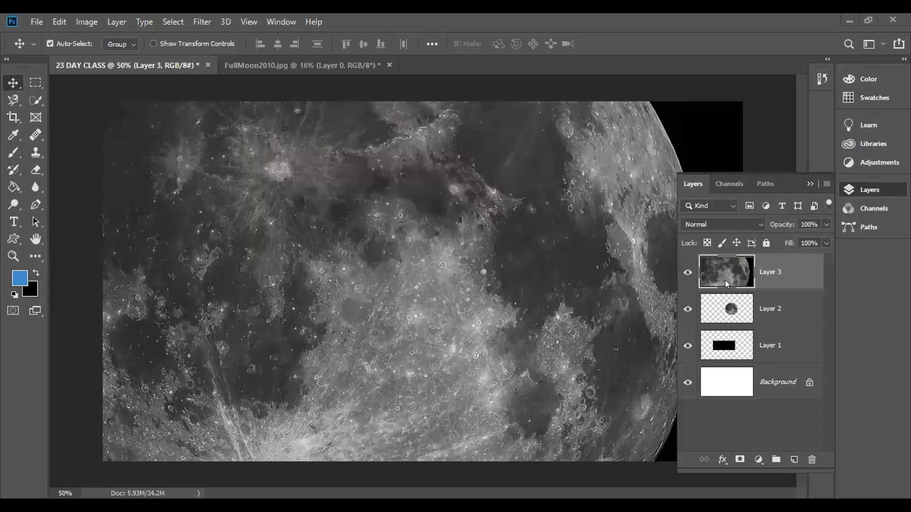
Step: Delete the two moon layers, Layer 3 and Layer 2, from the 23 DAY CLASS document
click(809, 461)
click(411, 207)
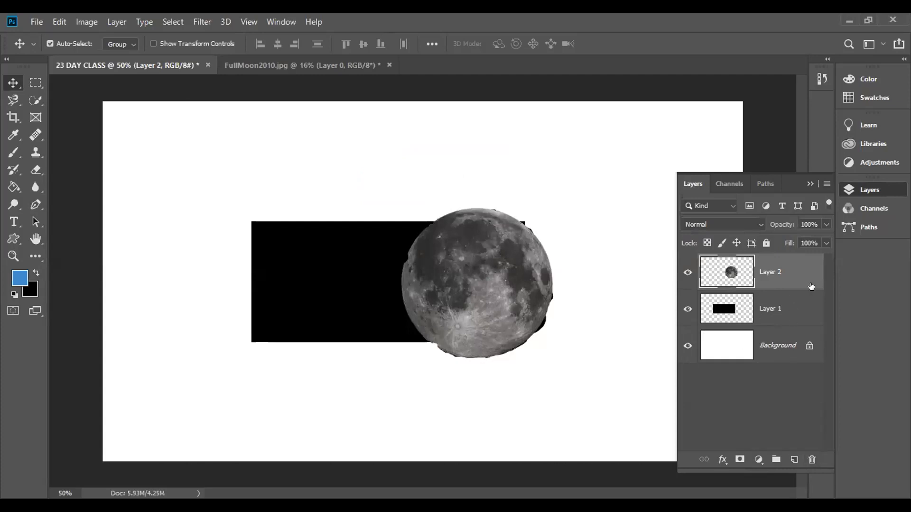
click(807, 310)
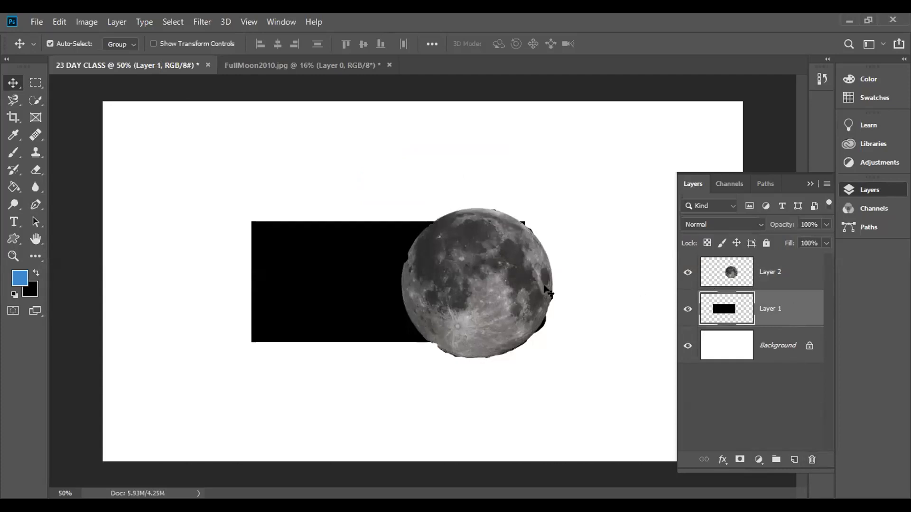
click(766, 270)
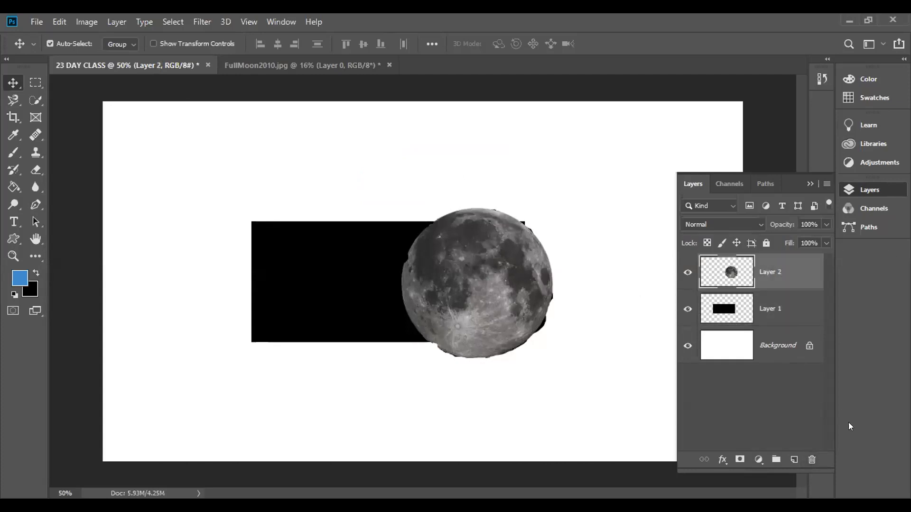
click(809, 459)
click(380, 207)
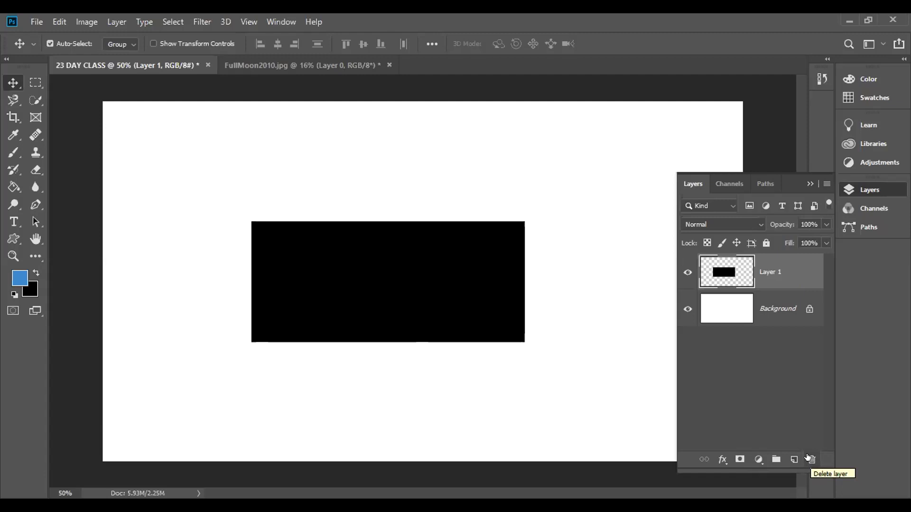
Step: Rename the black rectangle's layer from Layer 1 to black
drag(765, 274, 765, 272)
double_click(766, 272)
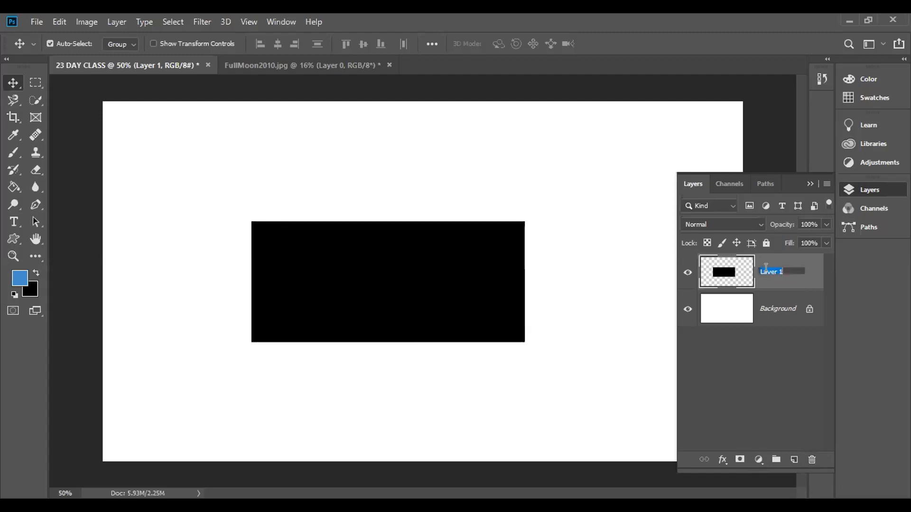
key(BackSpace)
text(black)
key(Return)
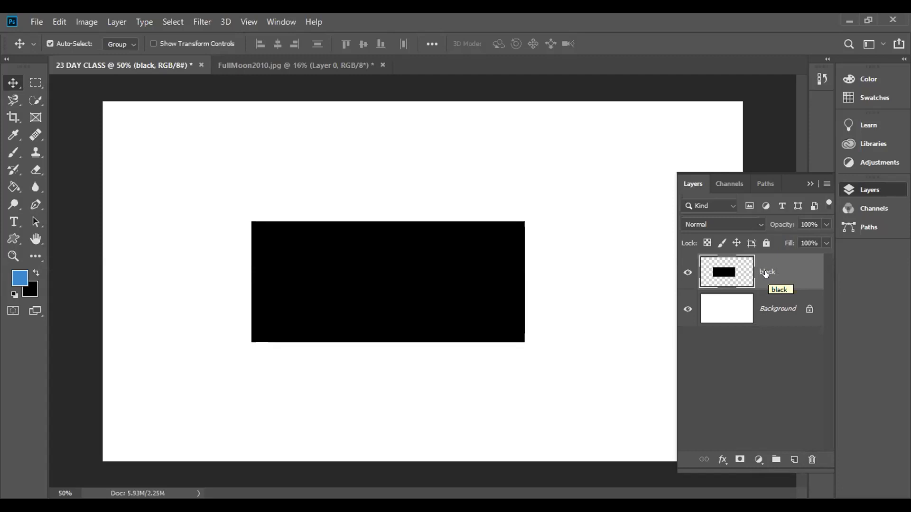
click(766, 308)
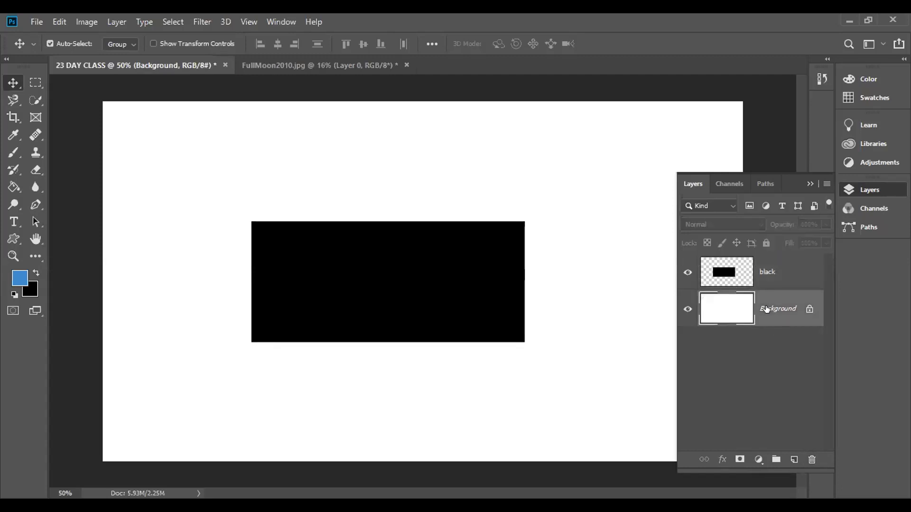
double_click(766, 309)
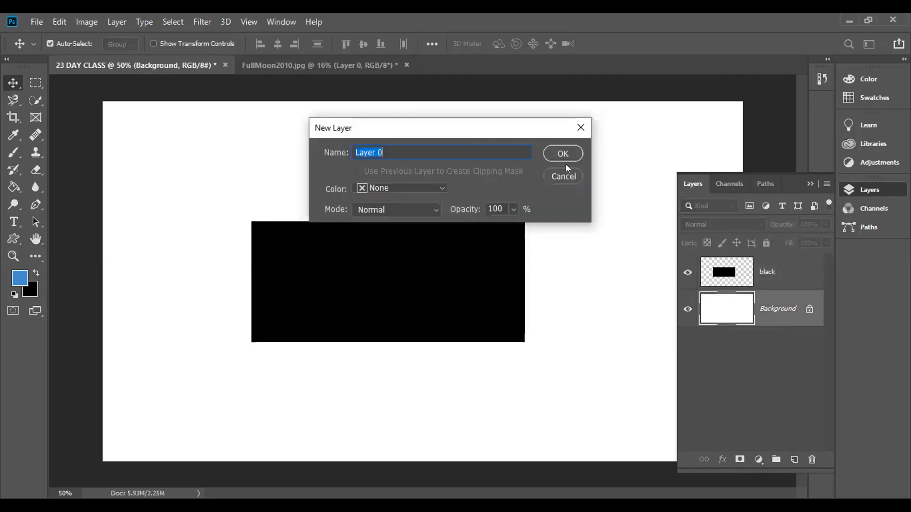
click(568, 177)
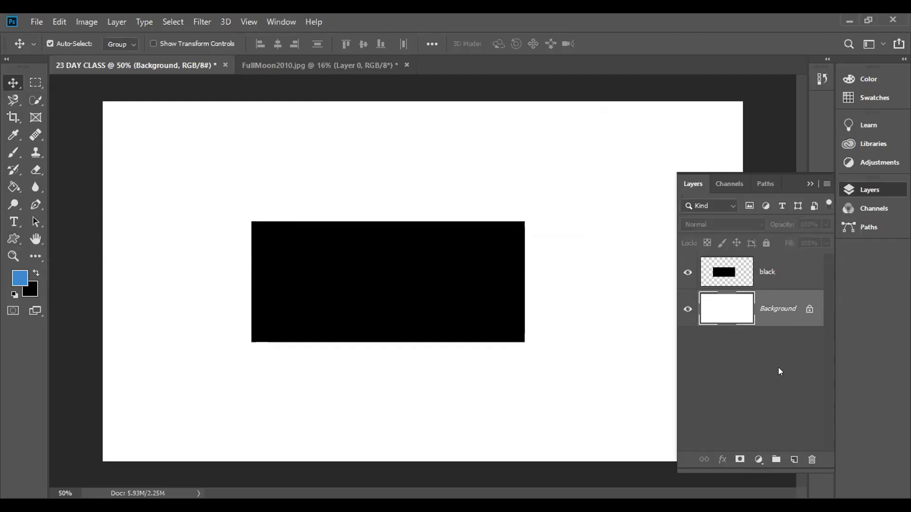
Step: Lock everything on the black layer and try to move its rectangle on the canvas
click(731, 283)
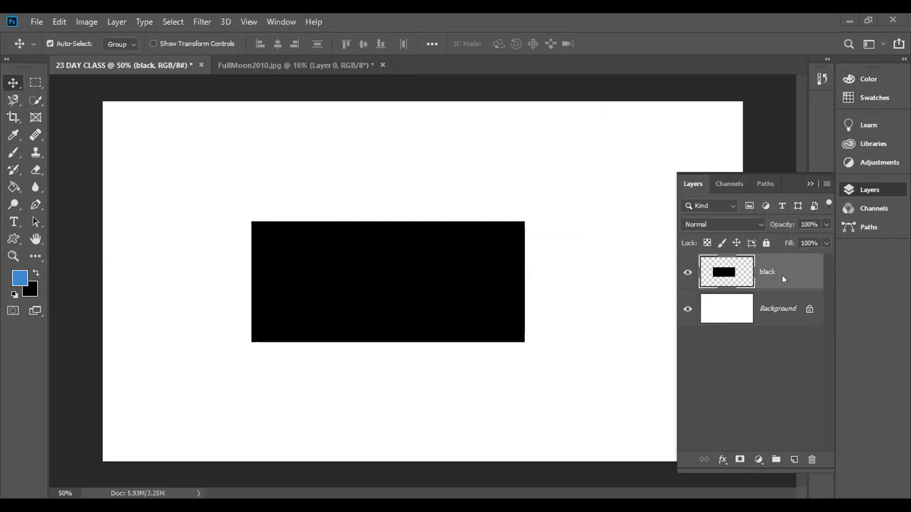
click(766, 243)
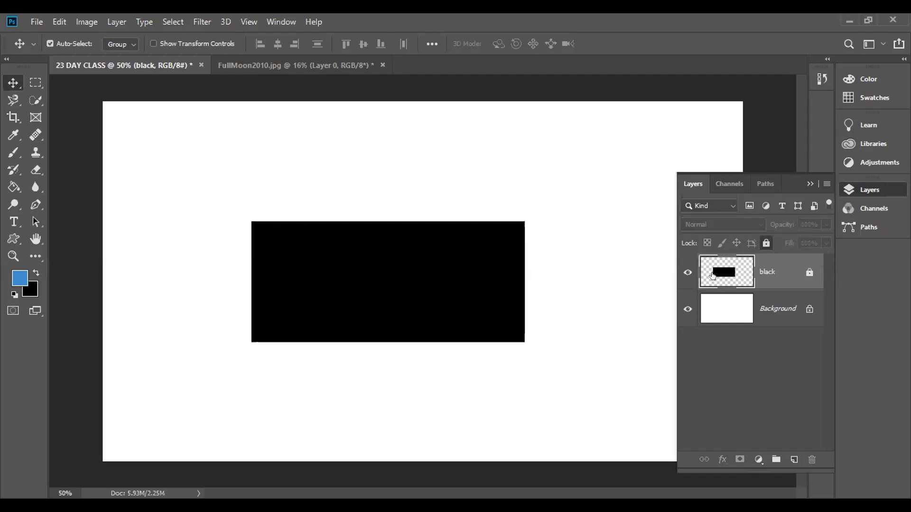
drag(446, 287, 488, 267)
drag(387, 308, 501, 318)
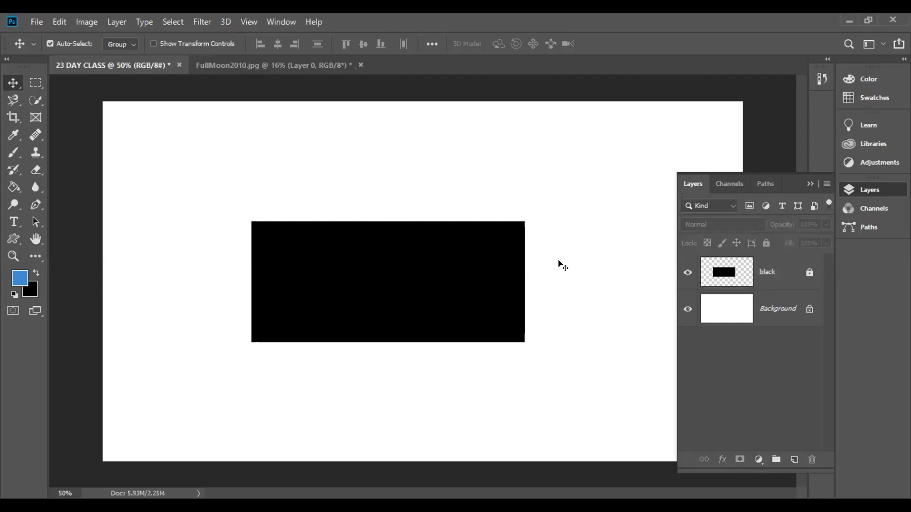
Step: Unlock the black layer and move its rectangle slightly up and to the left
click(809, 274)
drag(364, 309, 347, 279)
Step: Scale the black rectangle up to 128.51% with Free Transform, reposition it slightly lower on the canvas and apply the transform
click(37, 84)
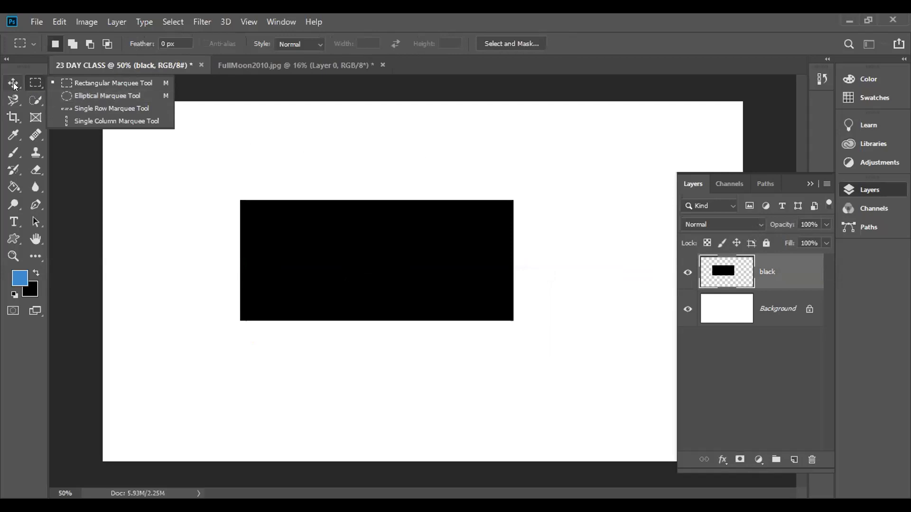
key(v)
key(ctrl)
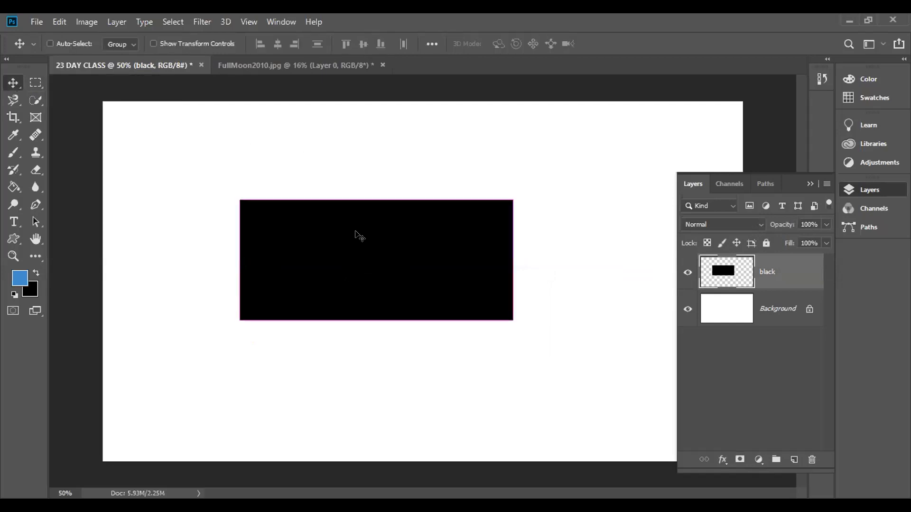
key(ctrl+t)
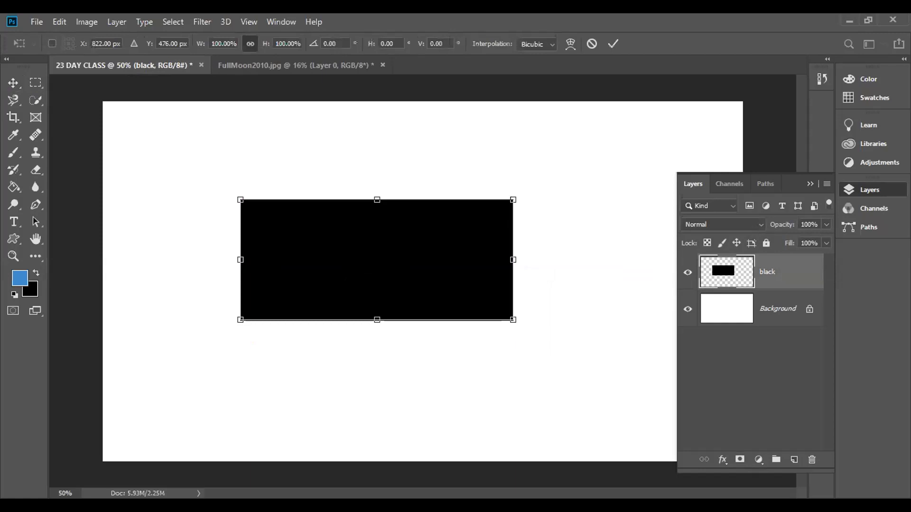
drag(511, 193, 592, 165)
drag(420, 246, 548, 291)
drag(218, 279, 402, 301)
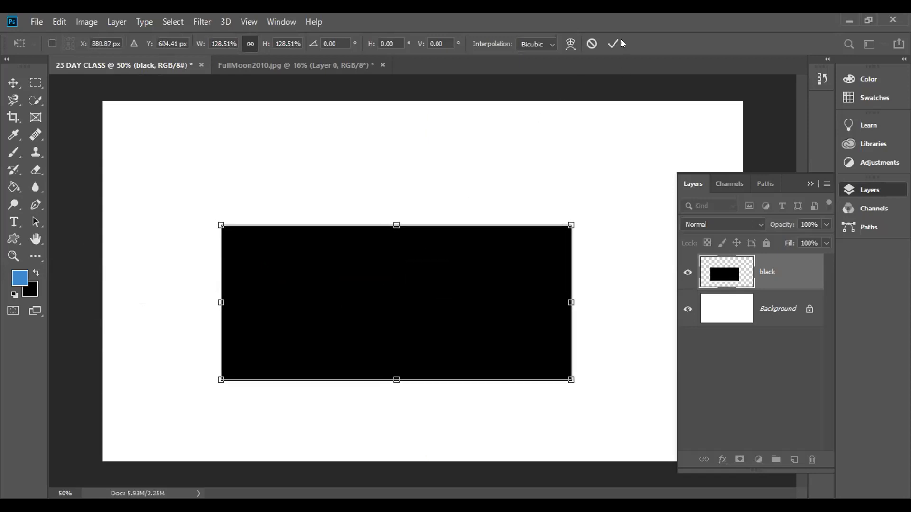
key(Return)
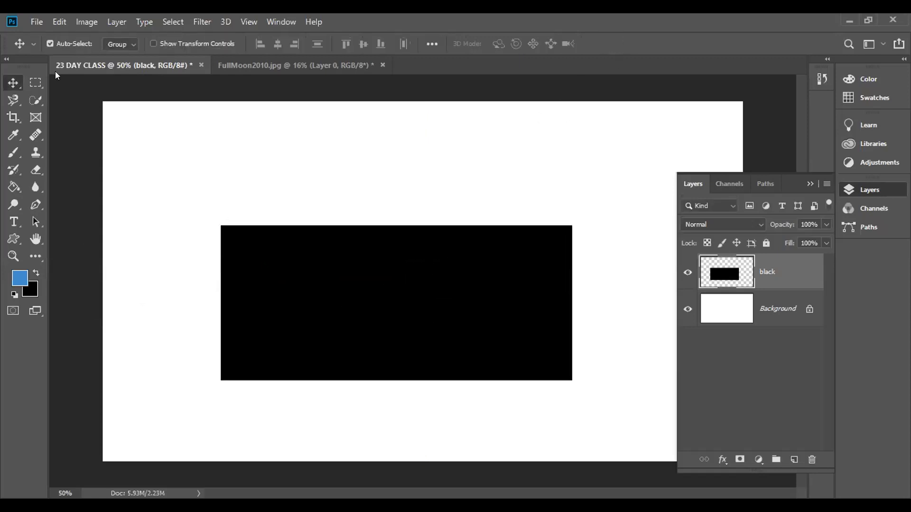
Step: Draw an elliptical selection over the black rectangle's upper edge, fill it with the blue foreground color on the black layer, and deselect
drag(27, 79, 69, 93)
drag(319, 231, 439, 245)
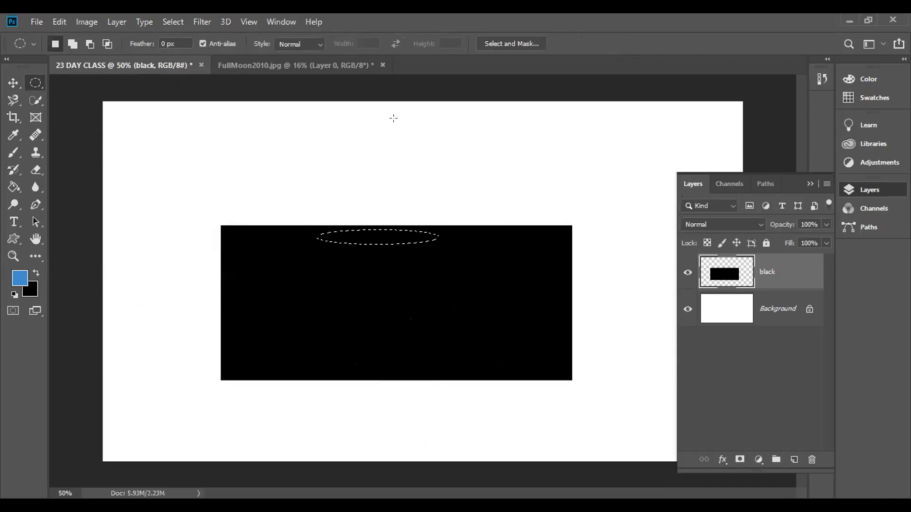
drag(356, 113, 509, 249)
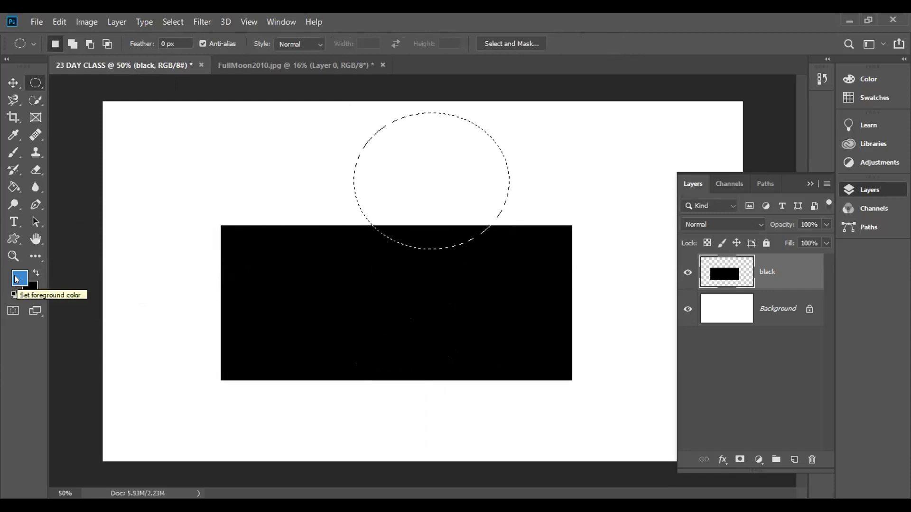
key(alt+BackSpace)
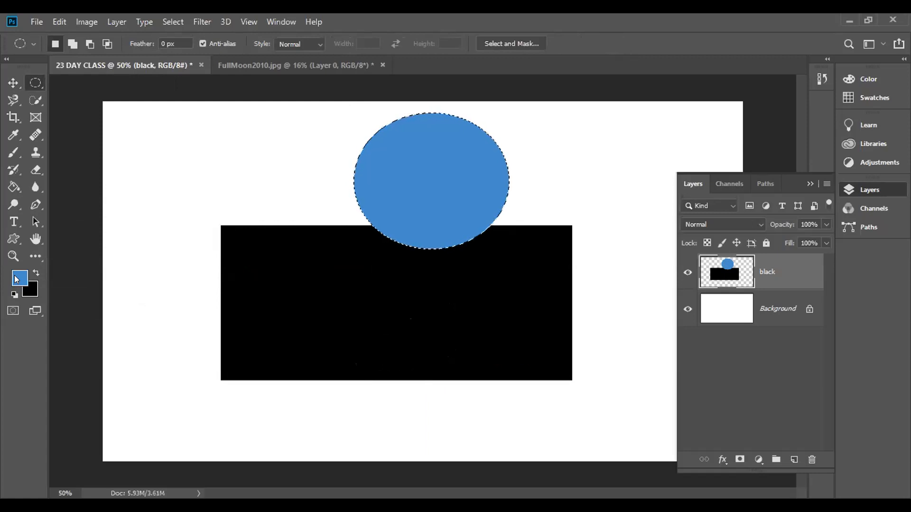
key(ctrl+d)
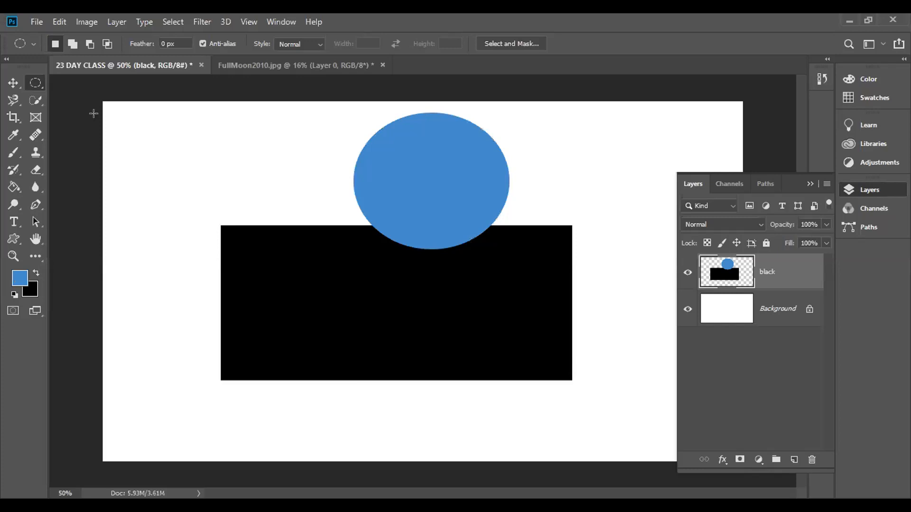
Step: Move the black layer's rectangle and ellipse together slightly lower, and scale both down to 81.77% with Free Transform
click(13, 83)
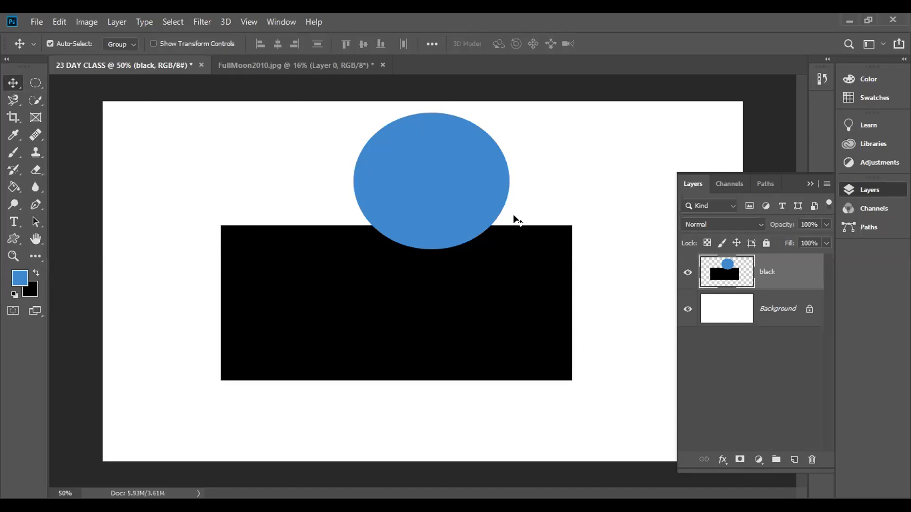
drag(441, 209, 562, 229)
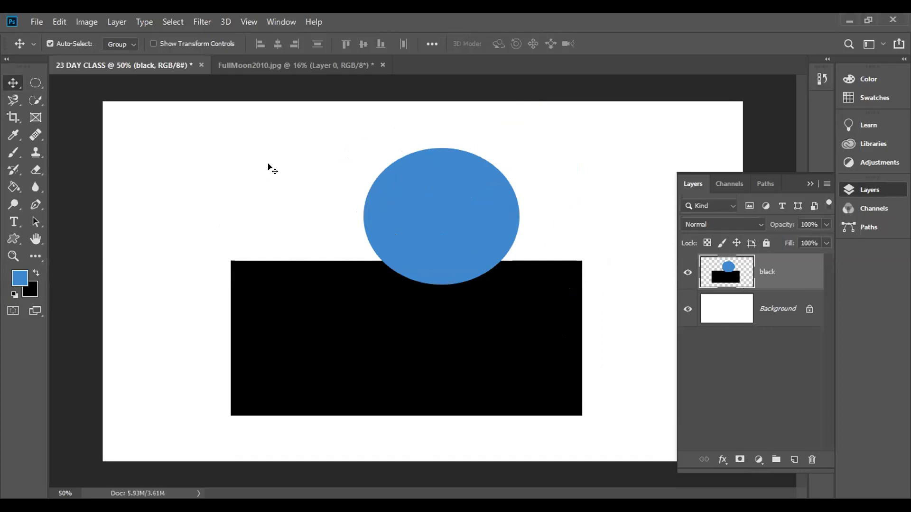
mouse_move(413, 244)
mouse_down()
mouse_move(204, 301)
mouse_move(484, 223)
mouse_move(437, 223)
mouse_move(417, 243)
mouse_up()
key(ctrl)
key(ctrl+t)
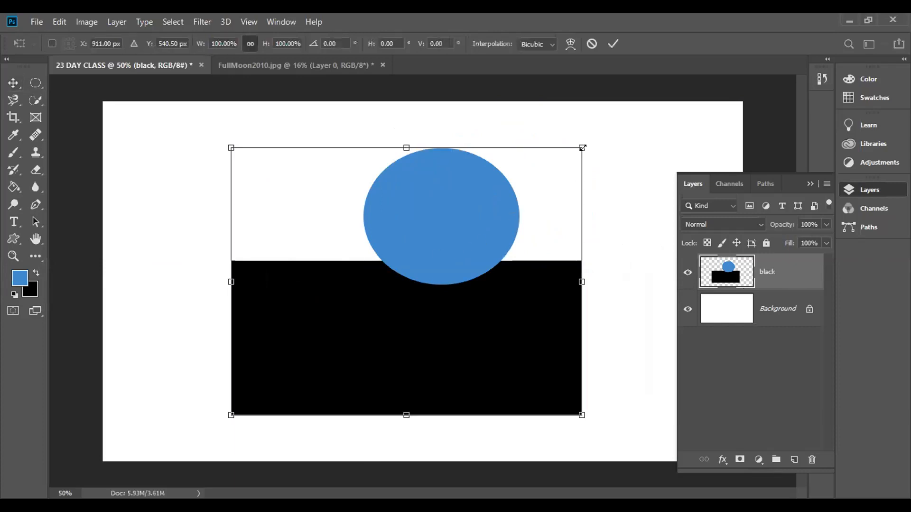
drag(582, 148, 500, 215)
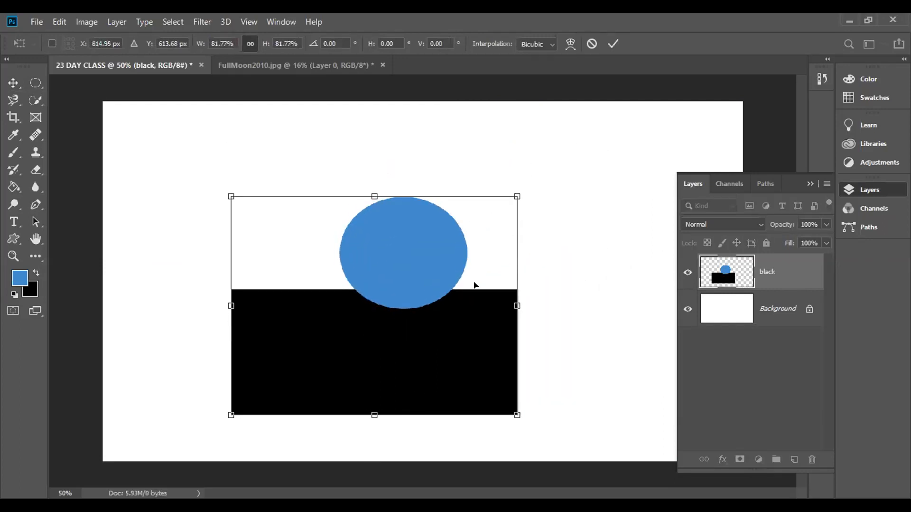
key(Return)
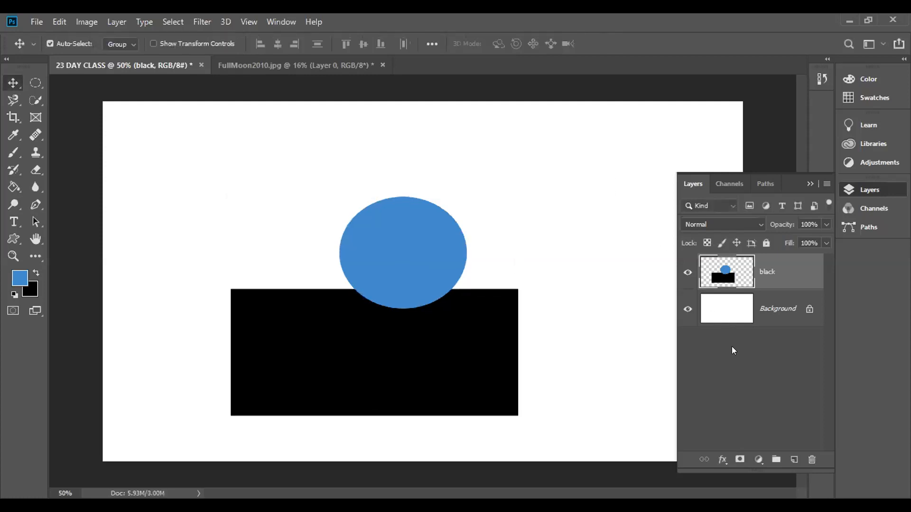
Step: Undo the scaling, the move, the blue fill and the elliptical selections on the black layer
key(ctrl+alt+z)
key(ctrl+alt+z)
key(ctrl+alt+z)
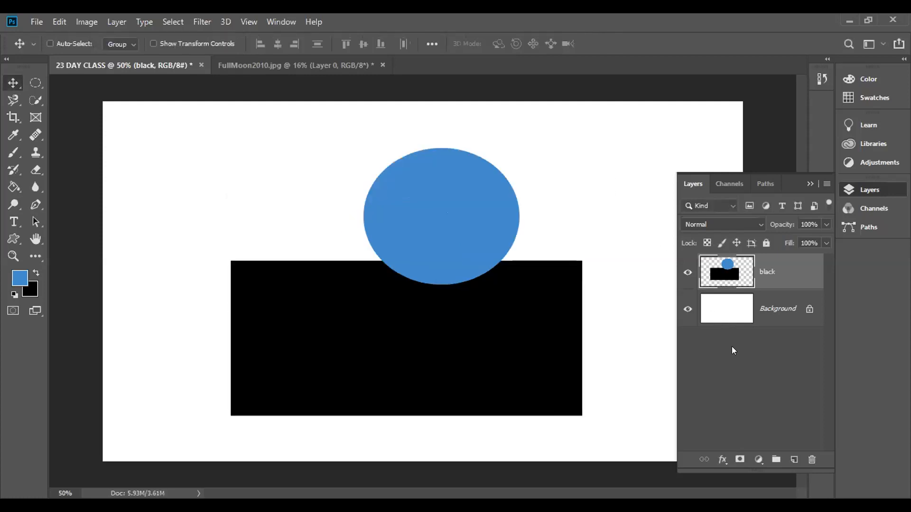
key(ctrl+alt+z)
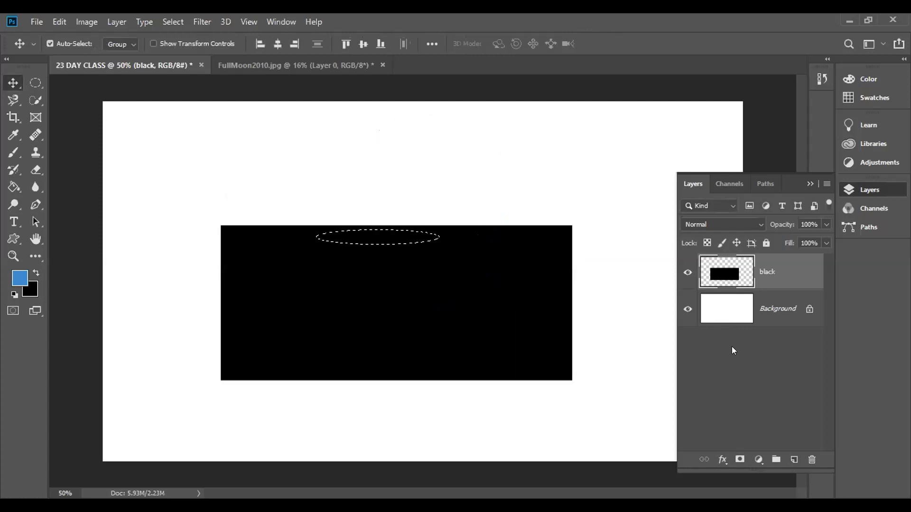
key(ctrl+alt+z)
Step: Add a new empty layer above the black layer and draw a large elliptical selection across the rectangle's upper edge
click(792, 459)
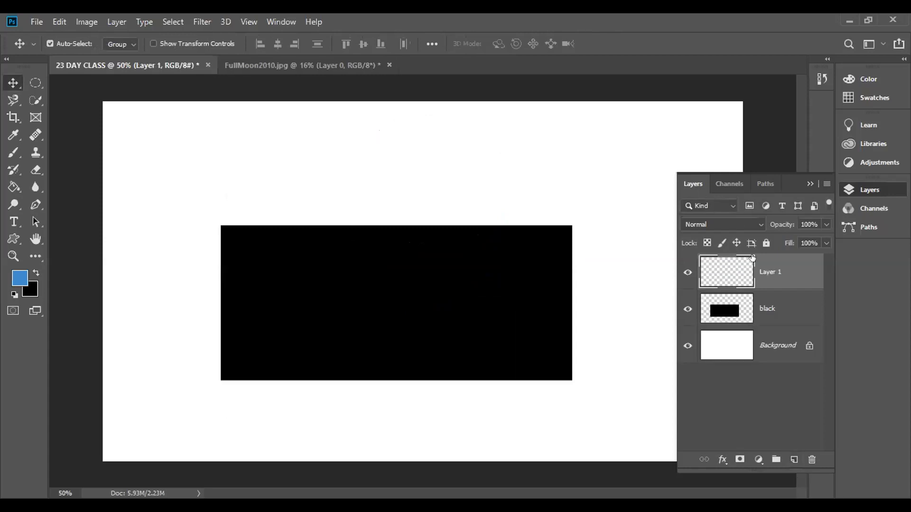
drag(254, 140, 448, 302)
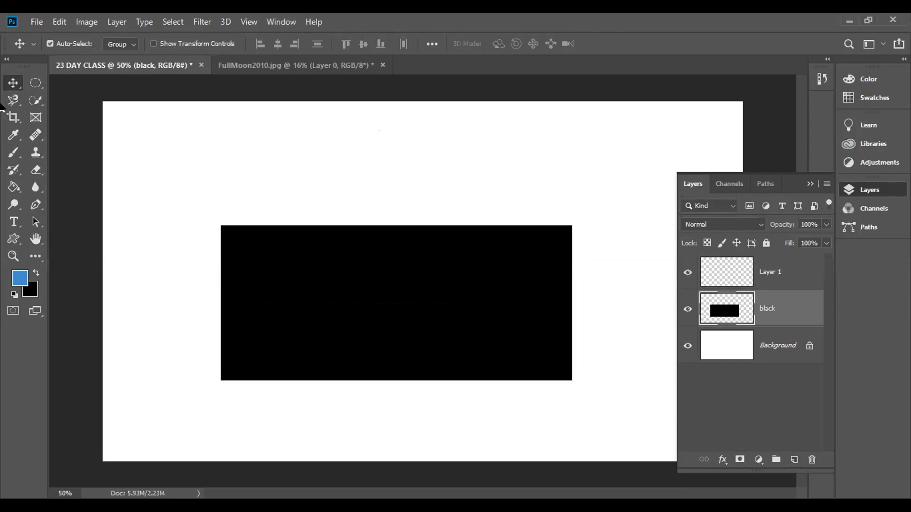
click(35, 83)
drag(331, 142, 515, 339)
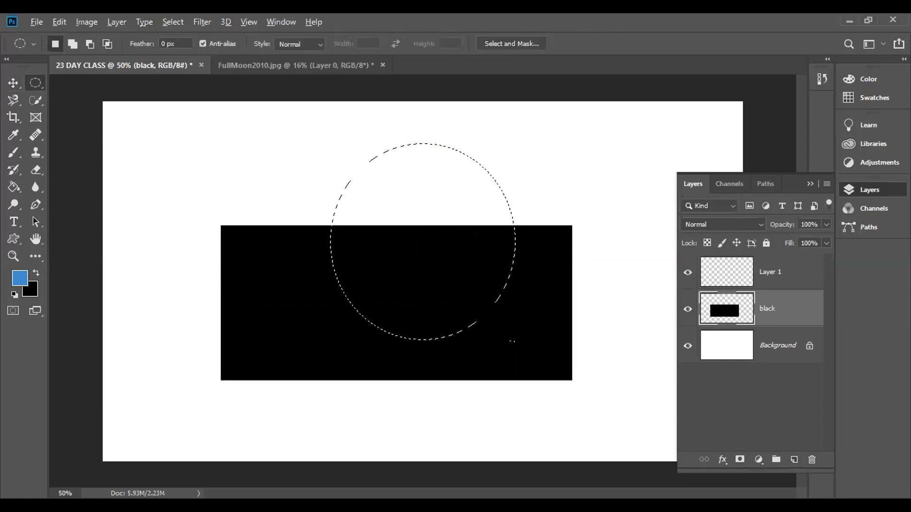
Step: Fill the elliptical selection with blue on the black layer and deselect, and undo back to the unfilled selection
key(alt+BackSpace)
key(ctrl+d)
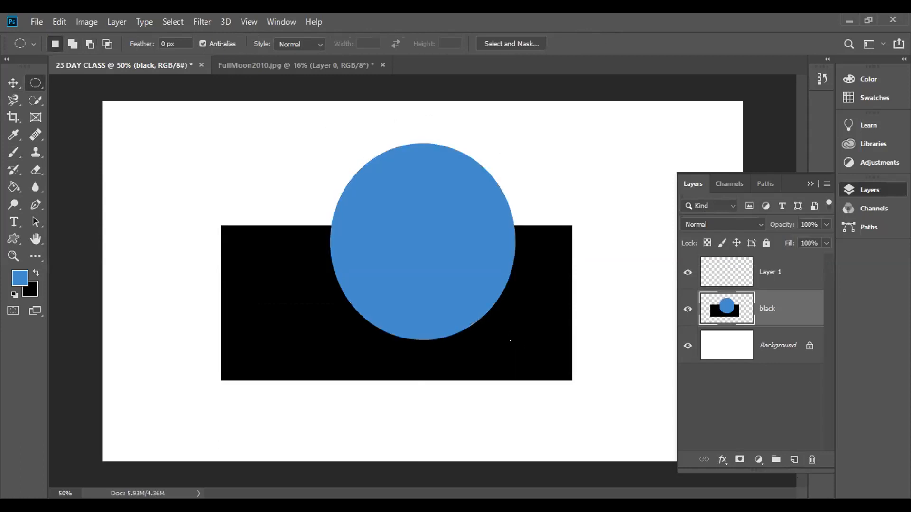
click(13, 82)
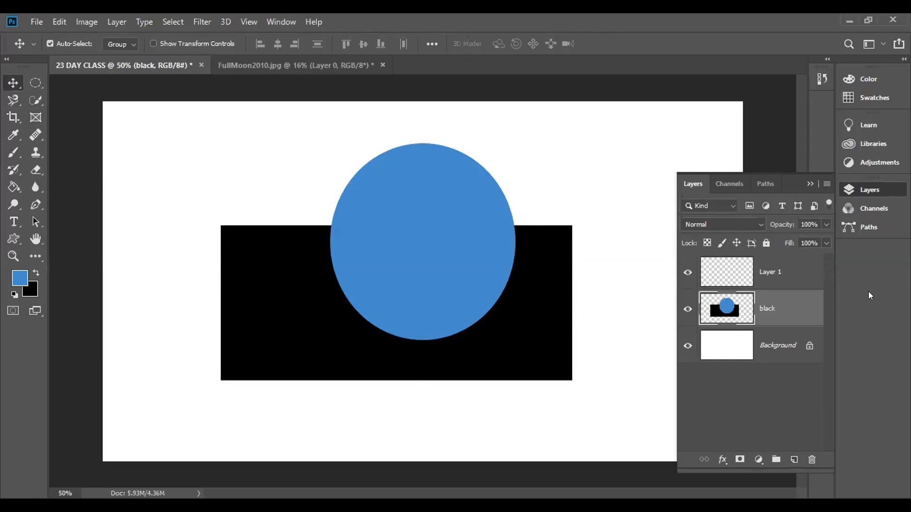
key(ctrl+shift+d)
key(Delete)
Step: Fill the elliptical selection with the blue foreground color on Layer 1 and deselect
click(763, 266)
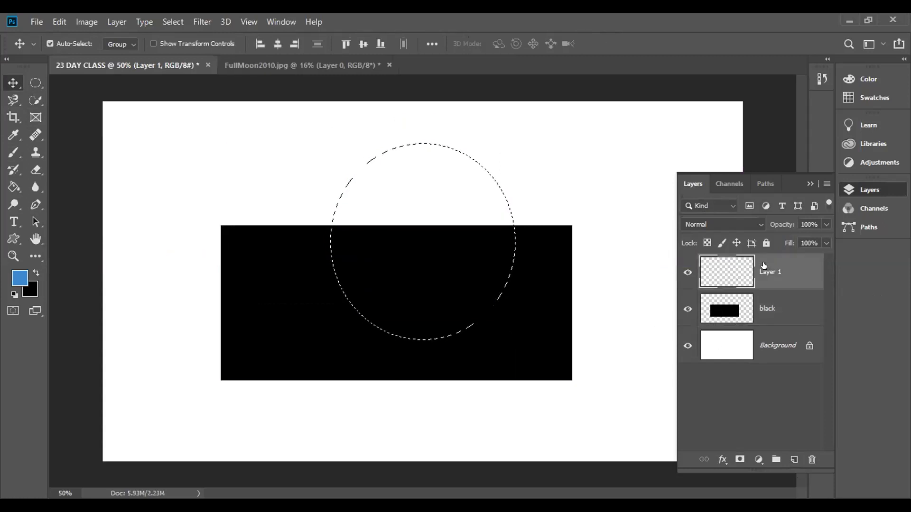
key(alt+BackSpace)
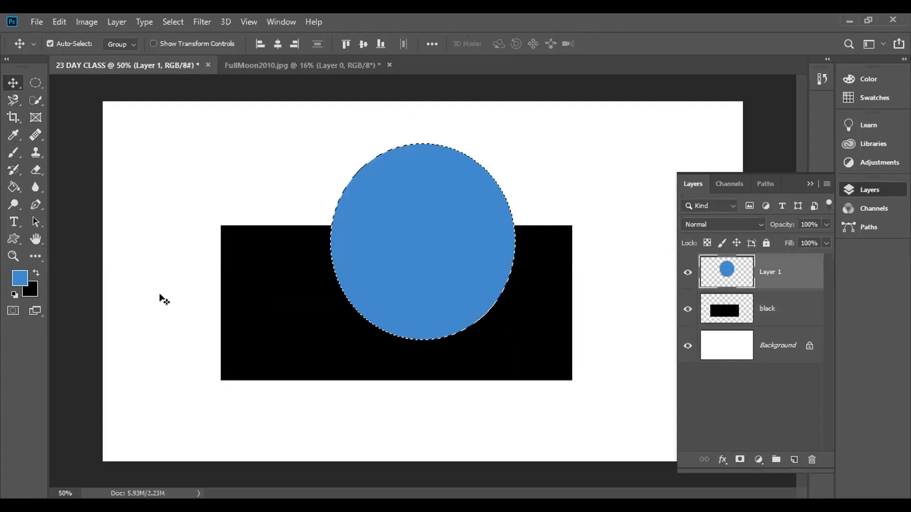
key(ctrl+d)
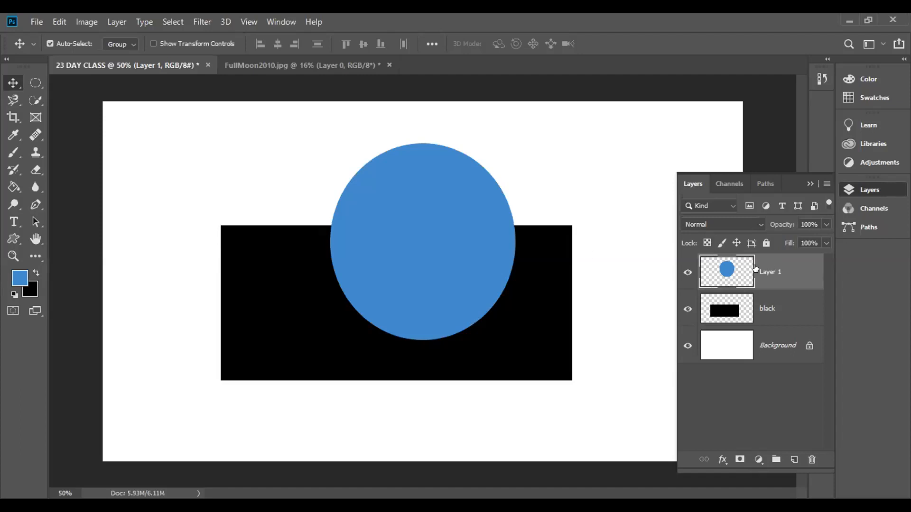
Step: Rename Layer 1, which holds the blue ellipse, to sky
double_click(769, 273)
key(BackSpace)
text(sky)
key(Return)
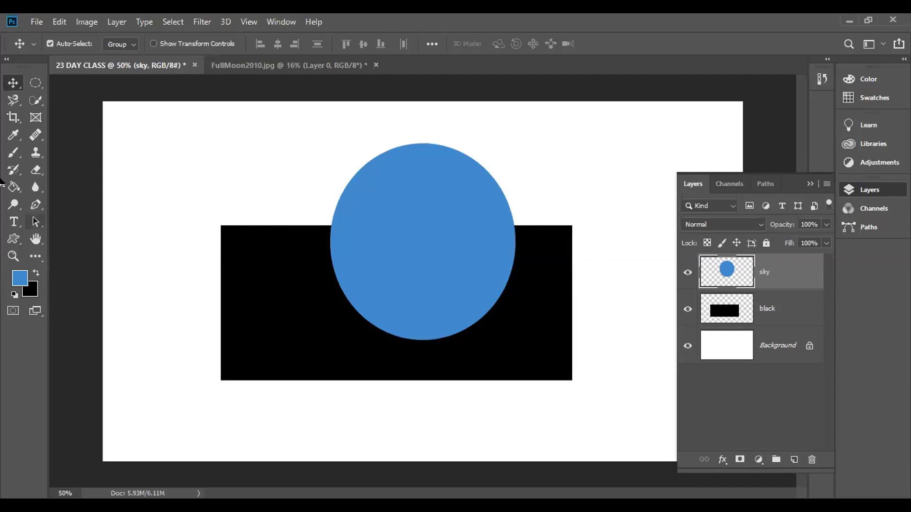
Step: Move the blue ellipse up and to the right, and the black rectangle to the left and slightly up
drag(377, 232, 451, 193)
click(357, 338)
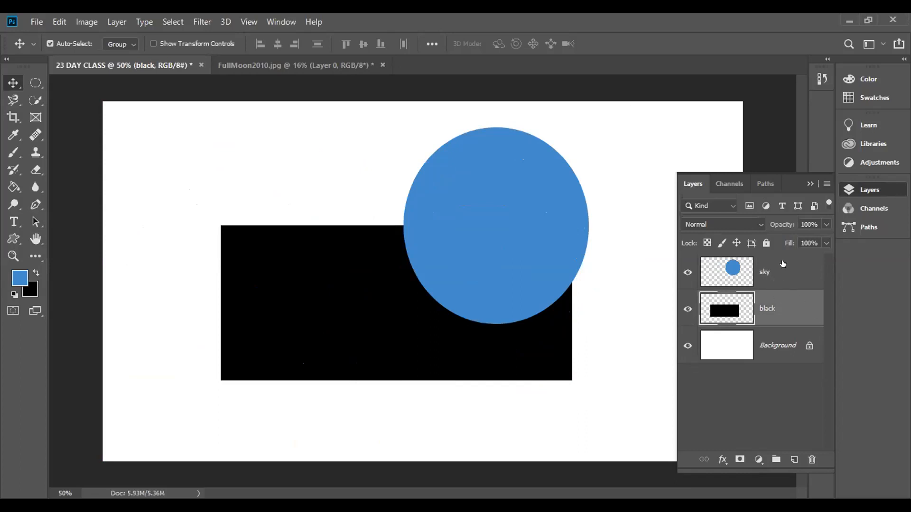
drag(285, 292, 227, 278)
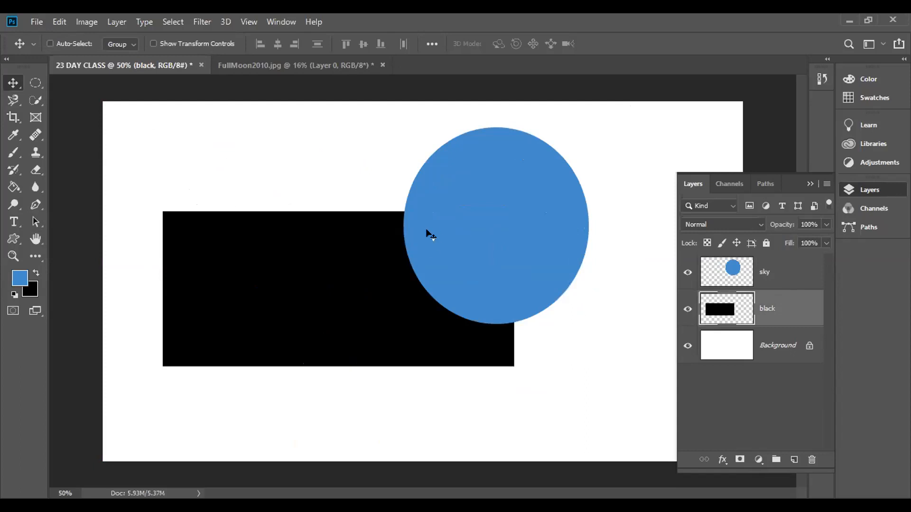
Step: With Auto-Select off, move the black rectangle slightly down, and select the sky layer to move its ellipse down and to the left
drag(317, 274, 423, 264)
drag(514, 204, 485, 221)
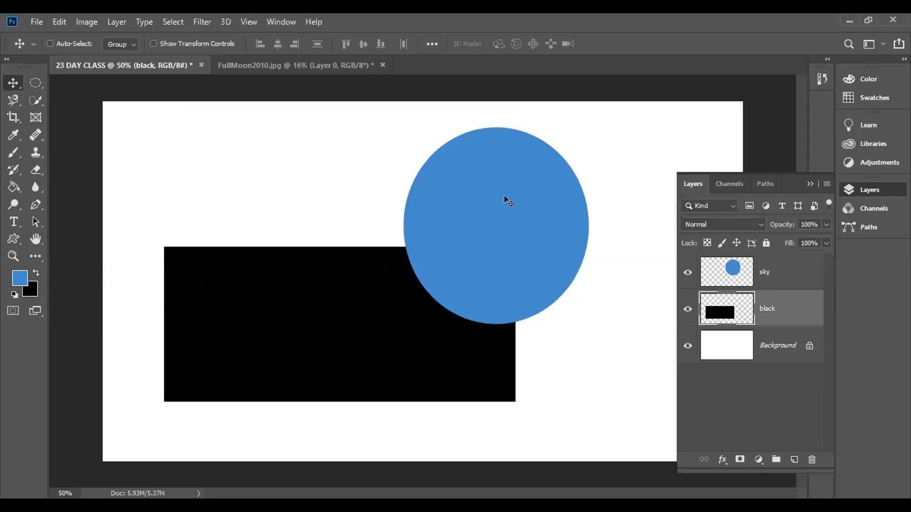
click(768, 270)
drag(473, 197, 423, 239)
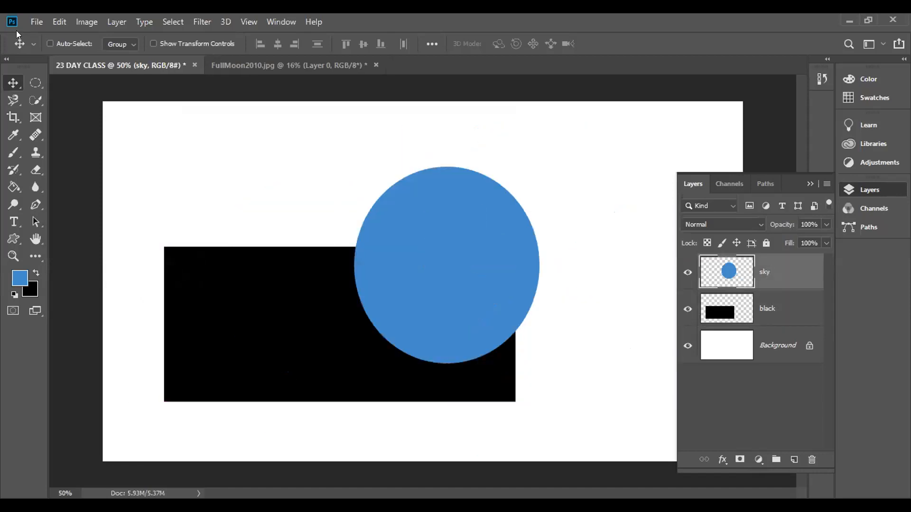
Step: Turn on Auto-Select and reposition the black rectangle to the left and the blue ellipse over the rectangle's upper-right corner
click(50, 43)
drag(479, 240, 594, 282)
drag(322, 331, 297, 337)
drag(557, 244, 593, 290)
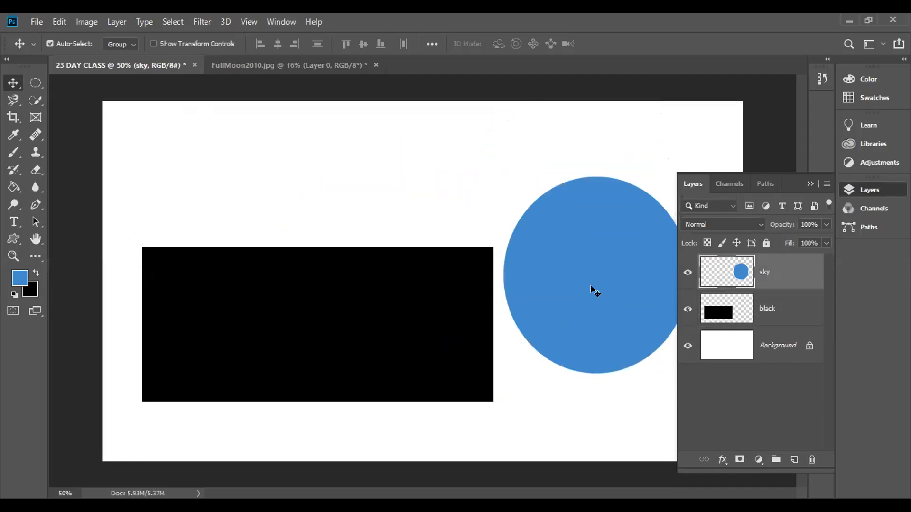
drag(574, 271, 517, 258)
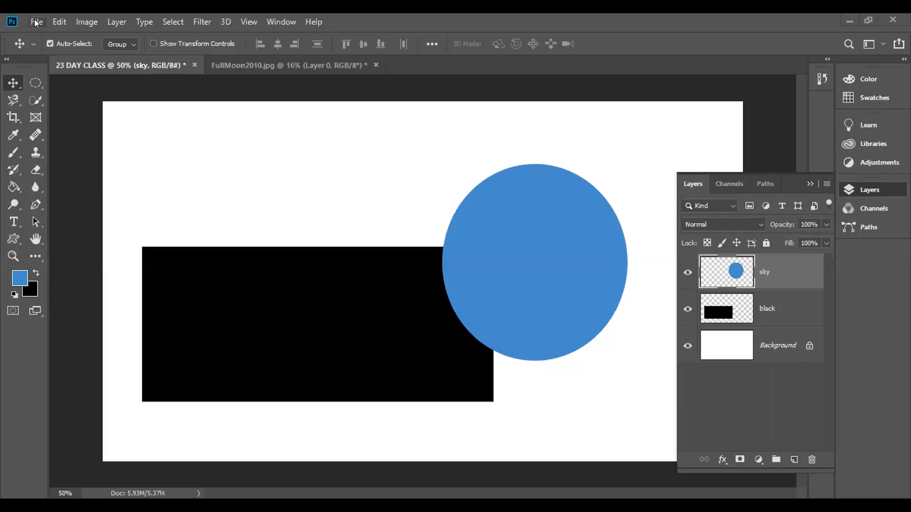
click(34, 18)
click(38, 48)
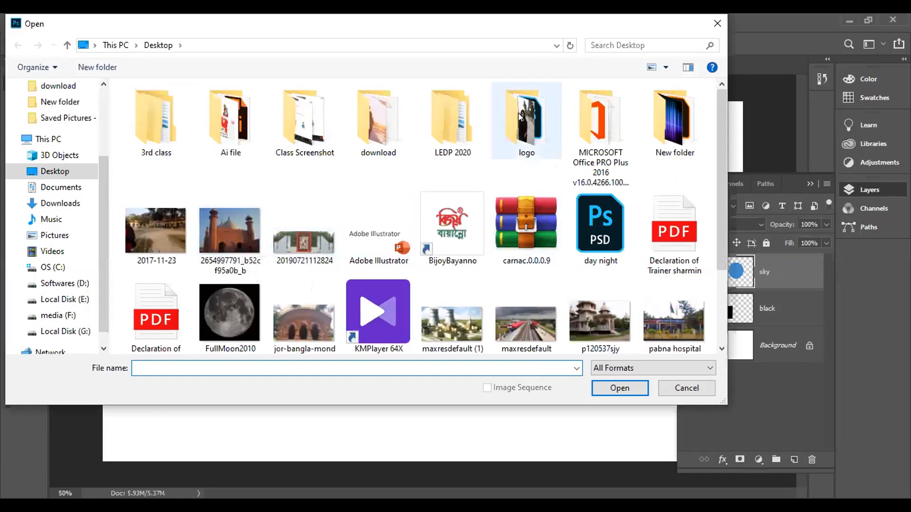
double_click(367, 120)
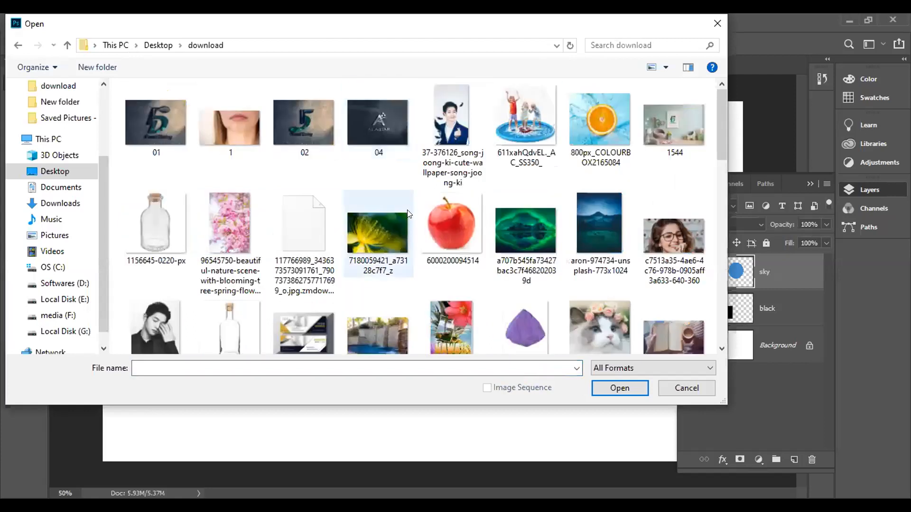
scroll(408, 256, down, 1)
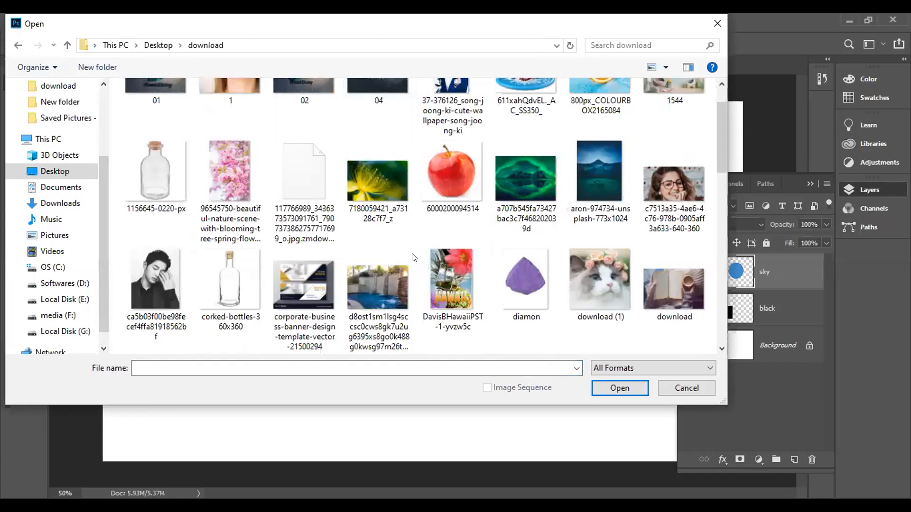
scroll(415, 257, down, 3)
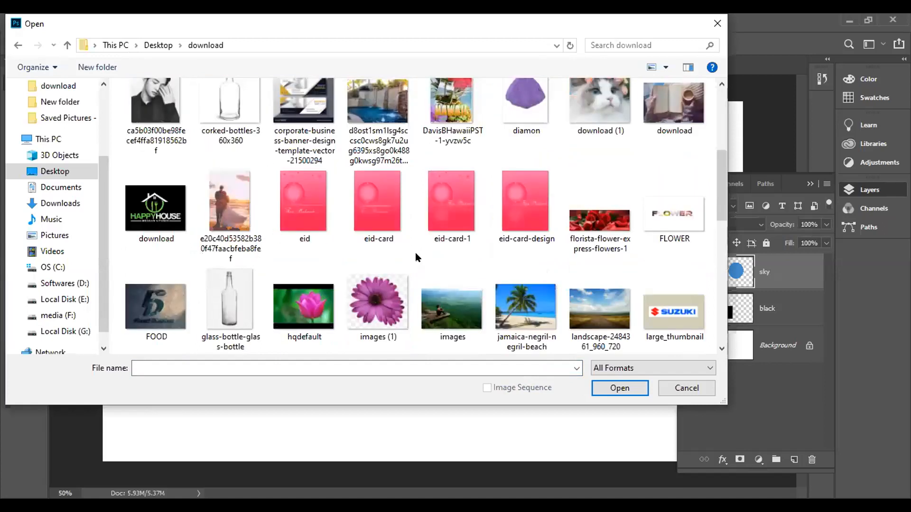
scroll(415, 256, down, 5)
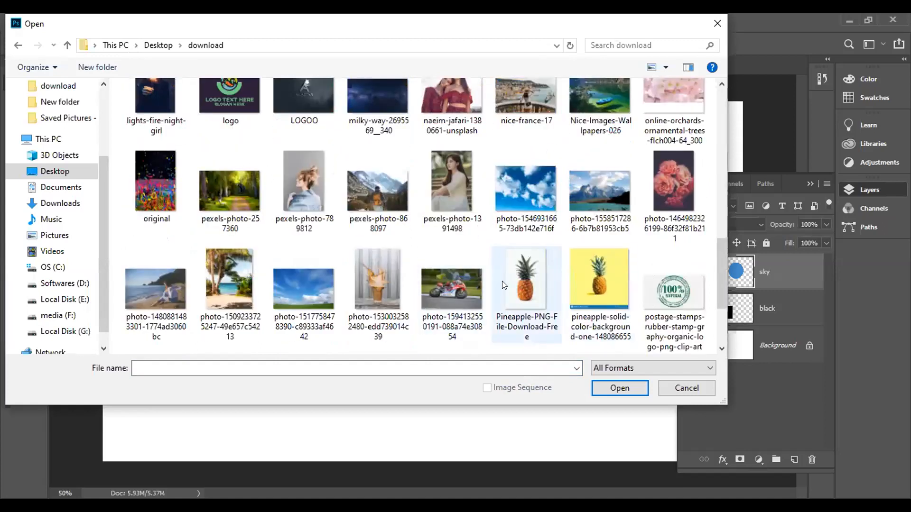
scroll(550, 285, down, 1)
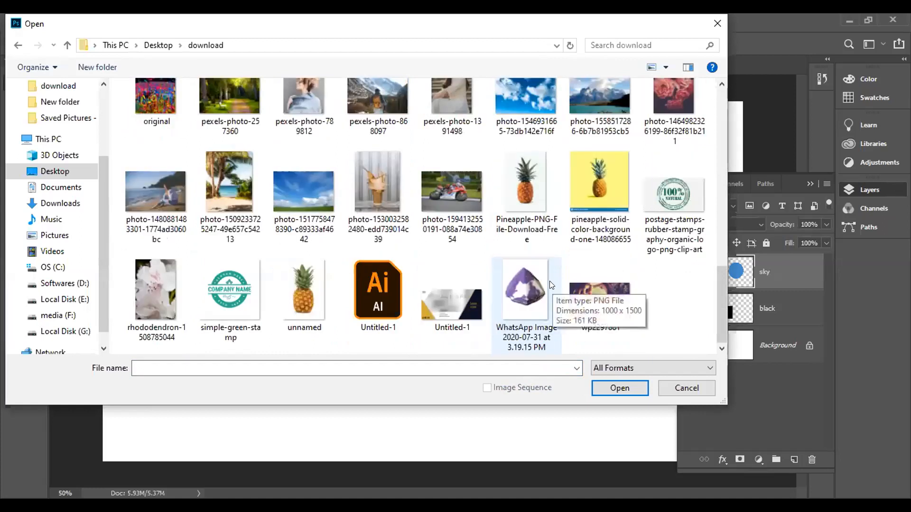
scroll(550, 284, up, 2)
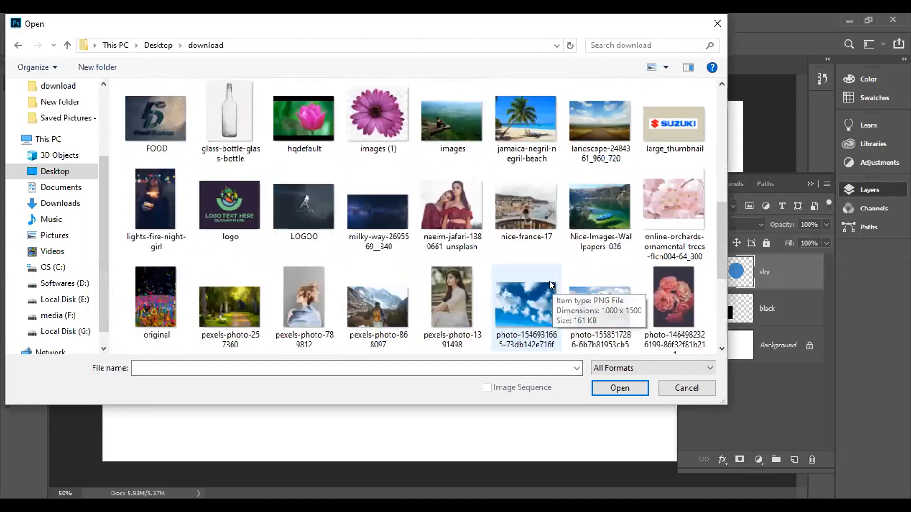
scroll(551, 284, up, 2)
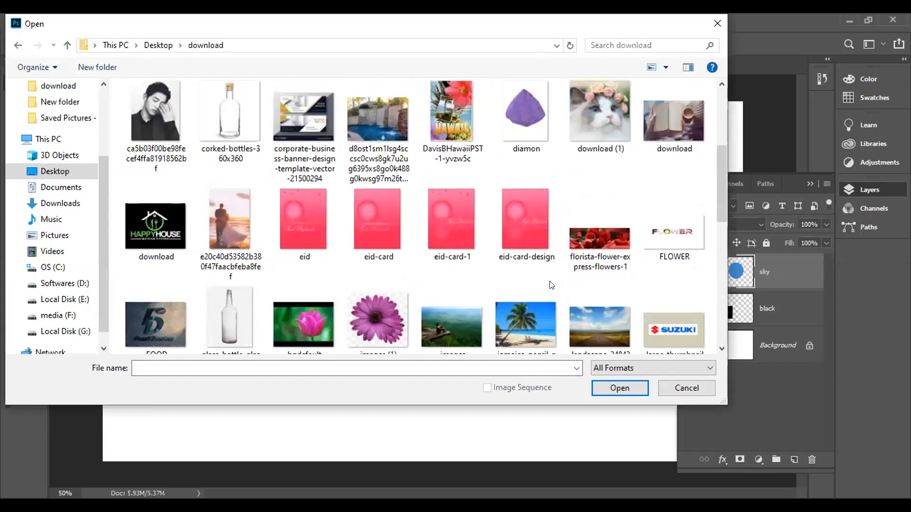
scroll(551, 285, down, 1)
scroll(551, 284, down, 1)
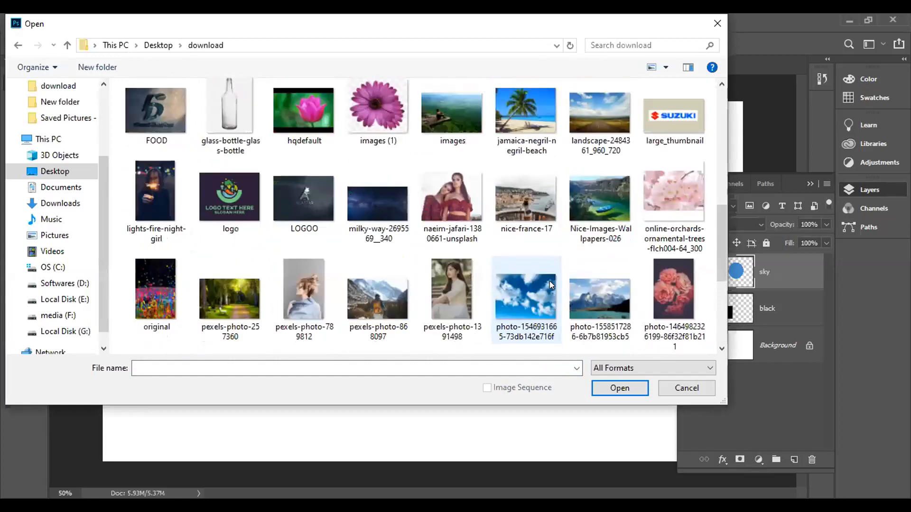
scroll(550, 285, up, 5)
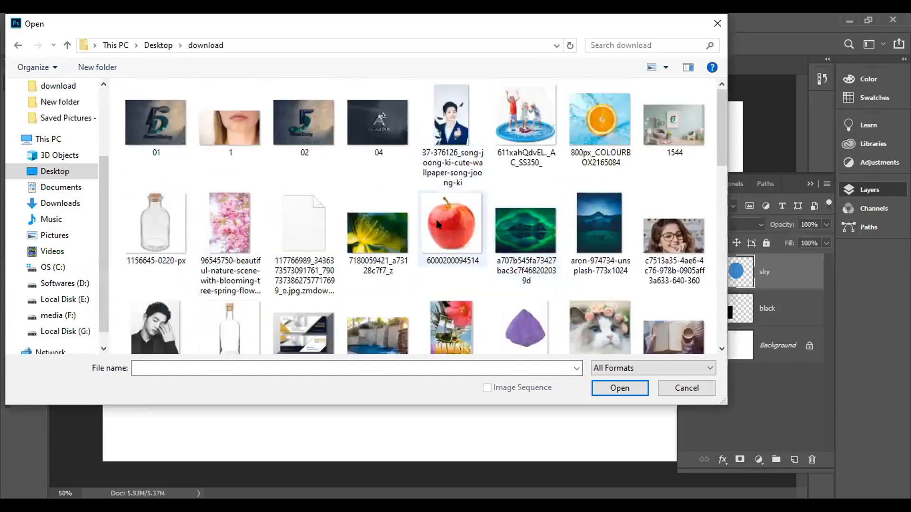
click(438, 224)
key(Return)
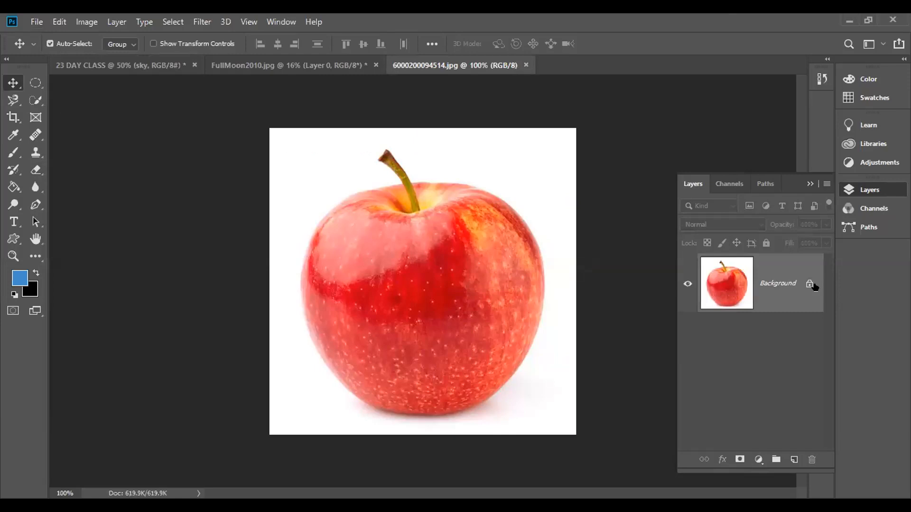
Step: Unlock the apple image's Background layer and duplicate it within the same document
right_click(789, 277)
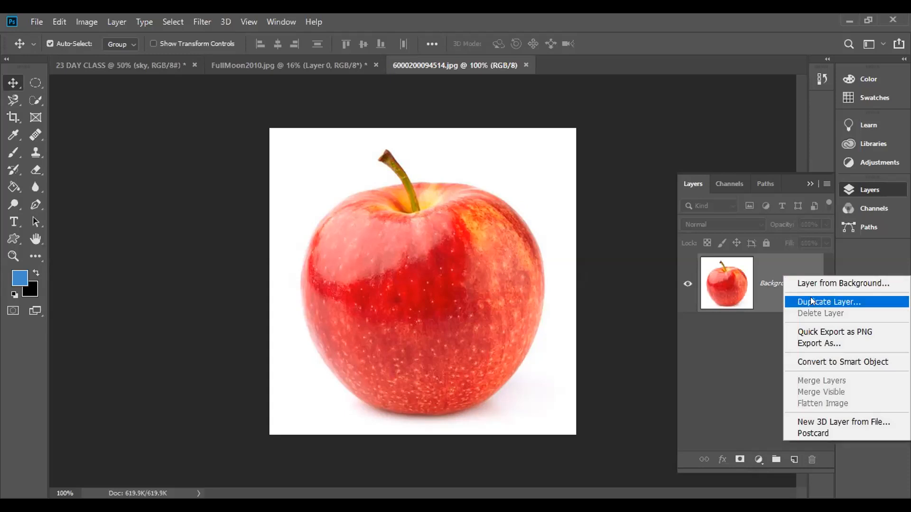
click(697, 346)
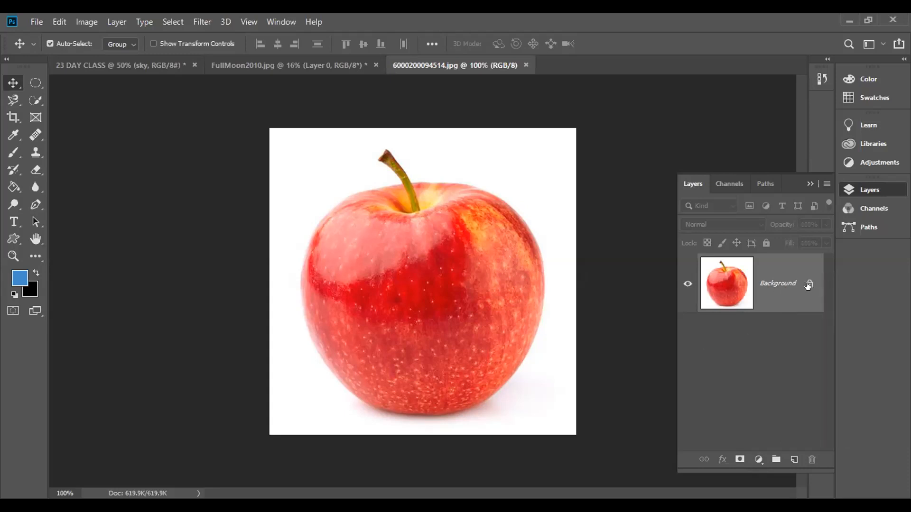
click(809, 284)
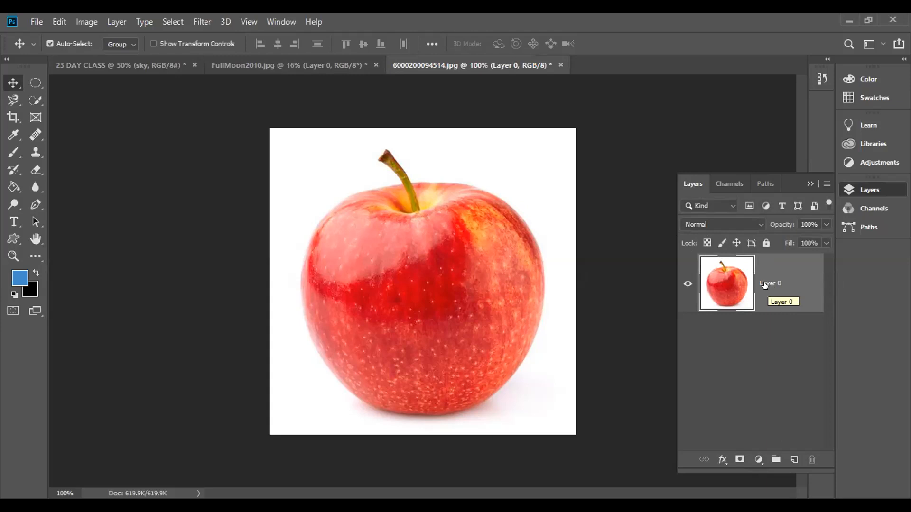
right_click(800, 286)
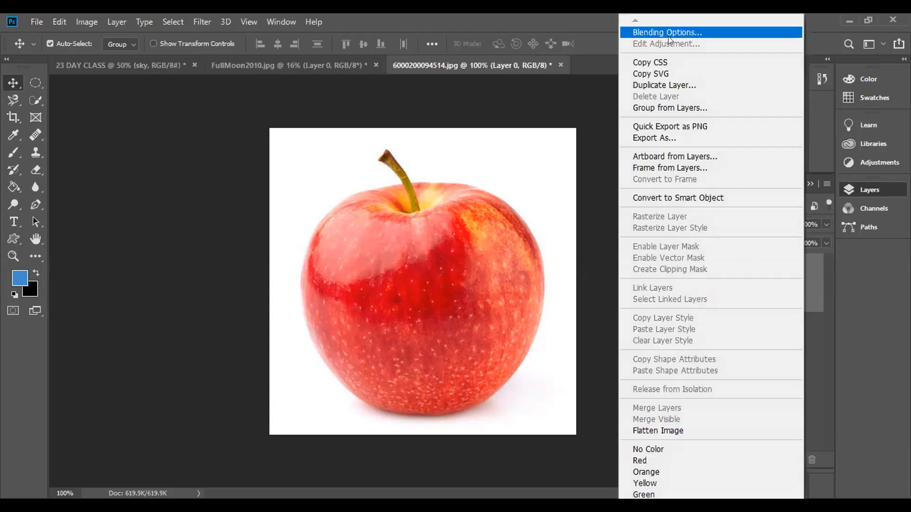
click(665, 85)
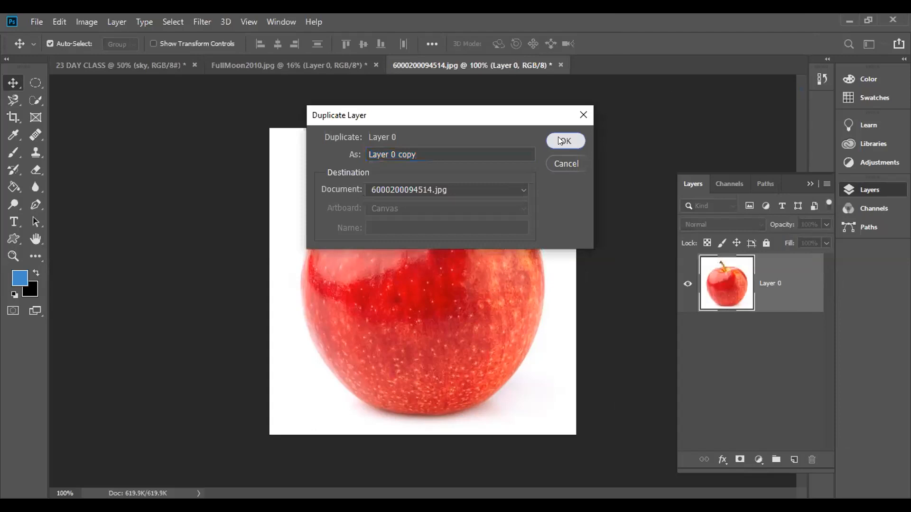
click(560, 140)
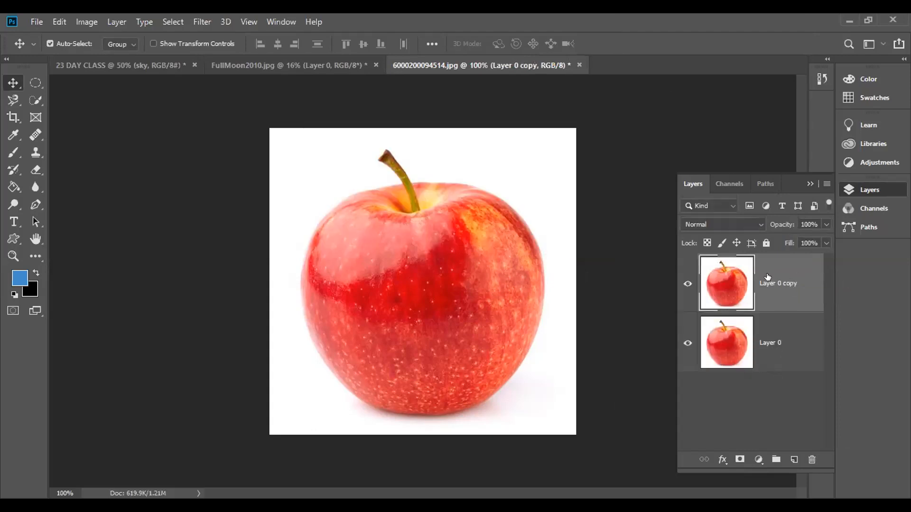
Step: Select Layer 0 copy and hide the original Layer 0
click(769, 350)
click(772, 288)
click(685, 342)
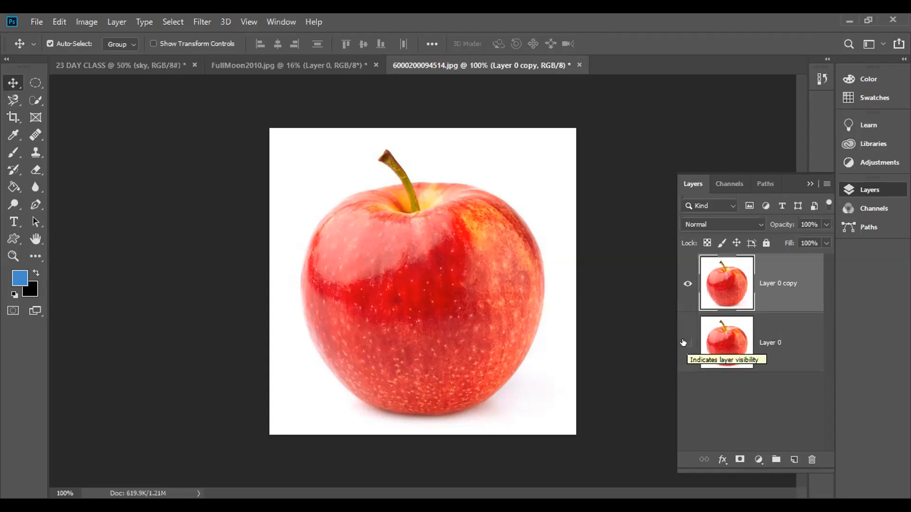
Step: Select the white background and the shadow under the apple with the Magic Wand, delete them and deselect
click(34, 105)
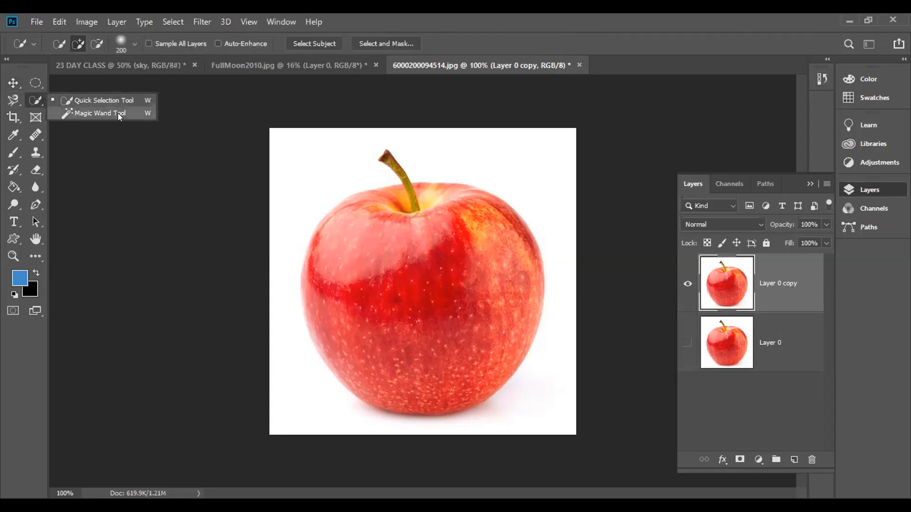
click(118, 113)
click(310, 174)
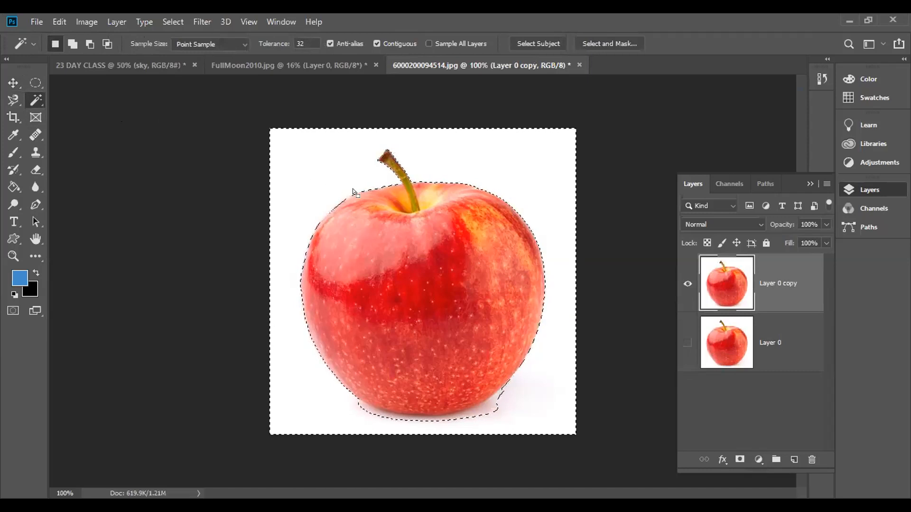
shift+click(481, 410)
shift+click(476, 406)
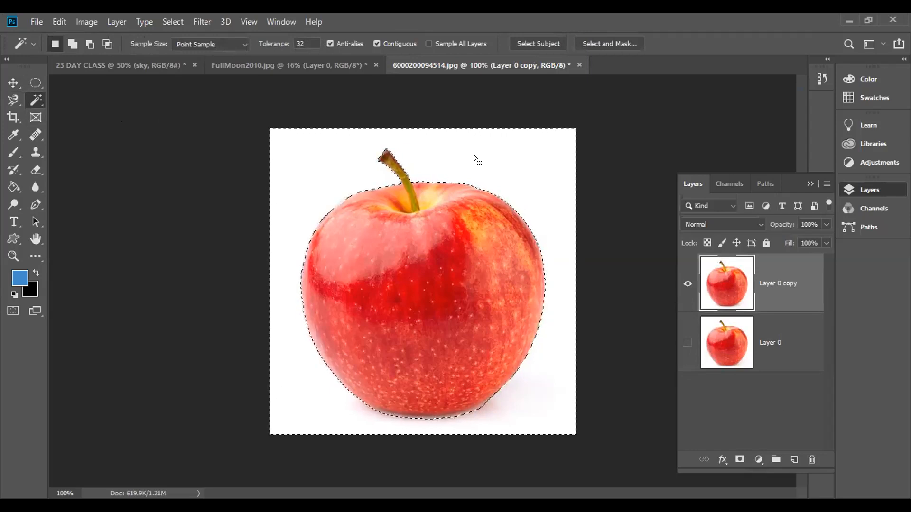
key(Delete)
key(ctrl+d)
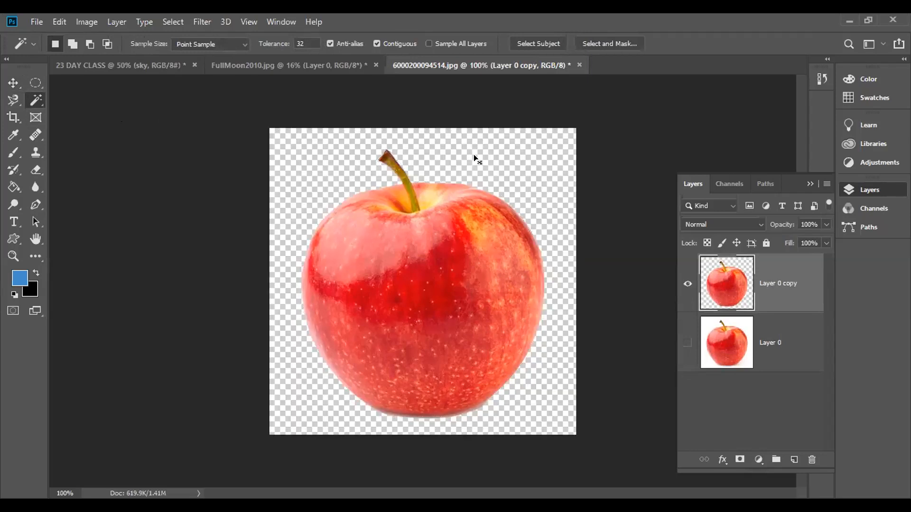
Step: Undo the deletion of the apple's white background and clear the selection
click(13, 83)
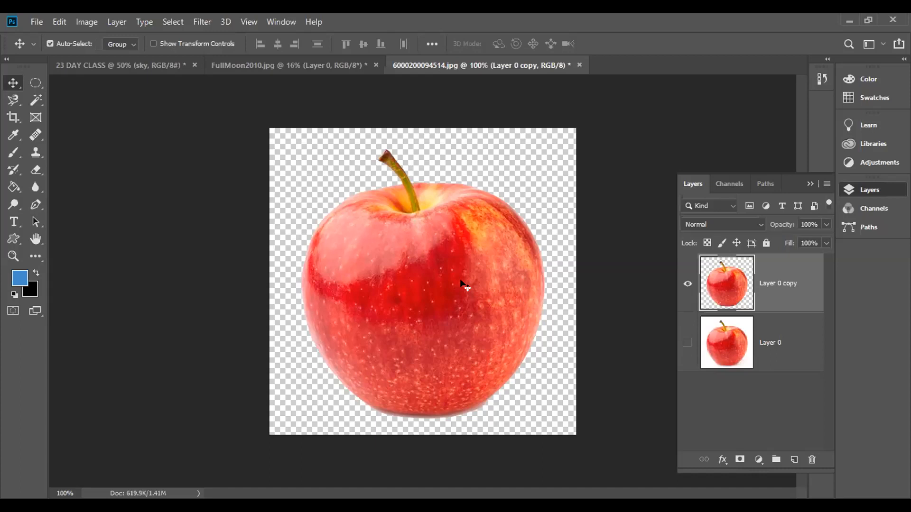
key(ctrl+z)
key(ctrl+z)
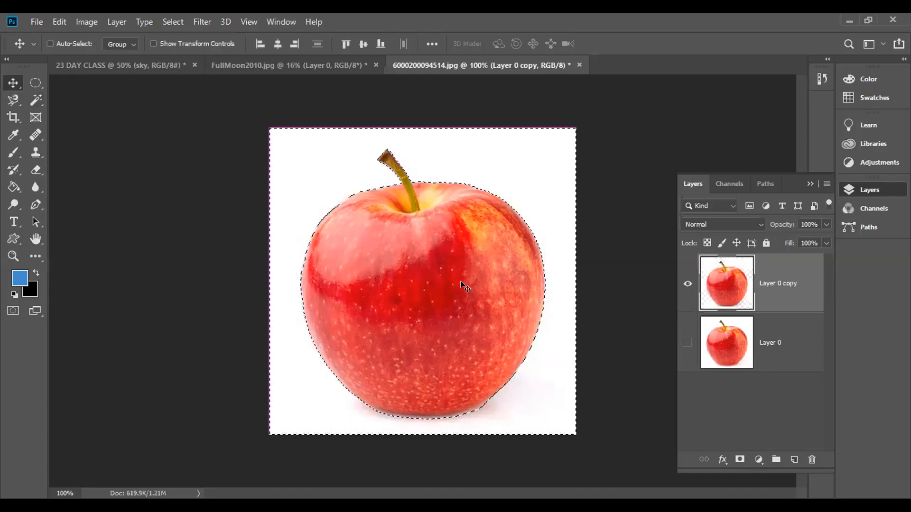
key(ctrl+d)
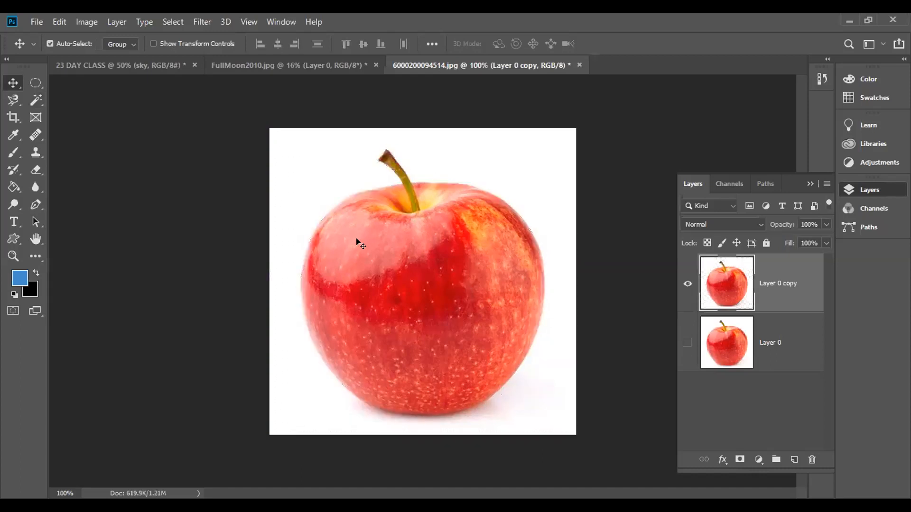
right_click(36, 100)
click(84, 111)
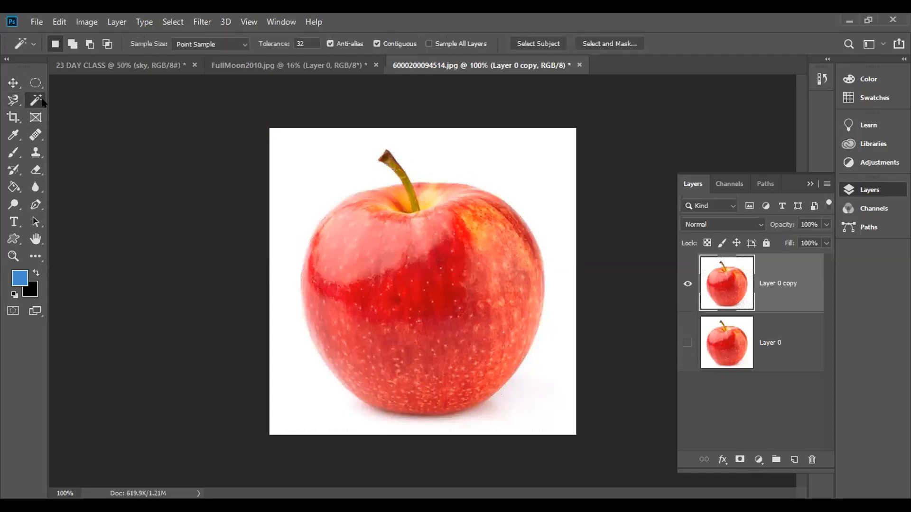
click(13, 98)
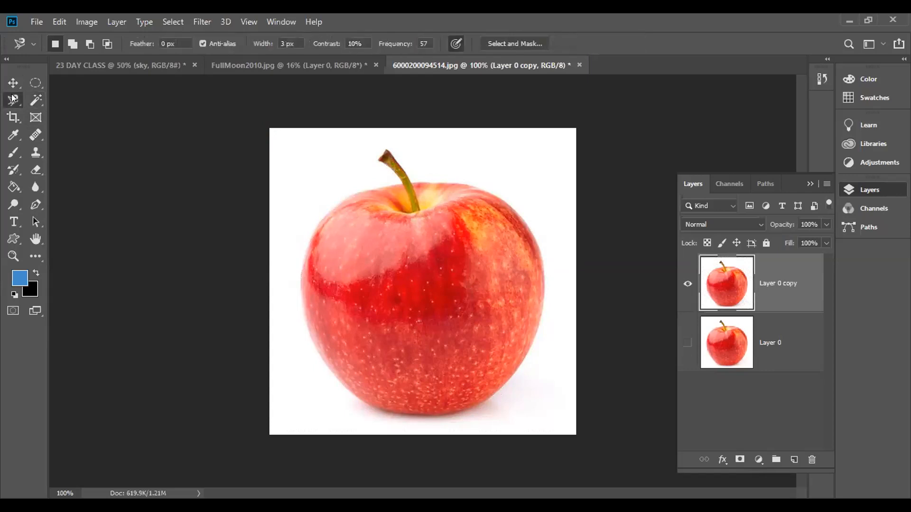
right_click(13, 99)
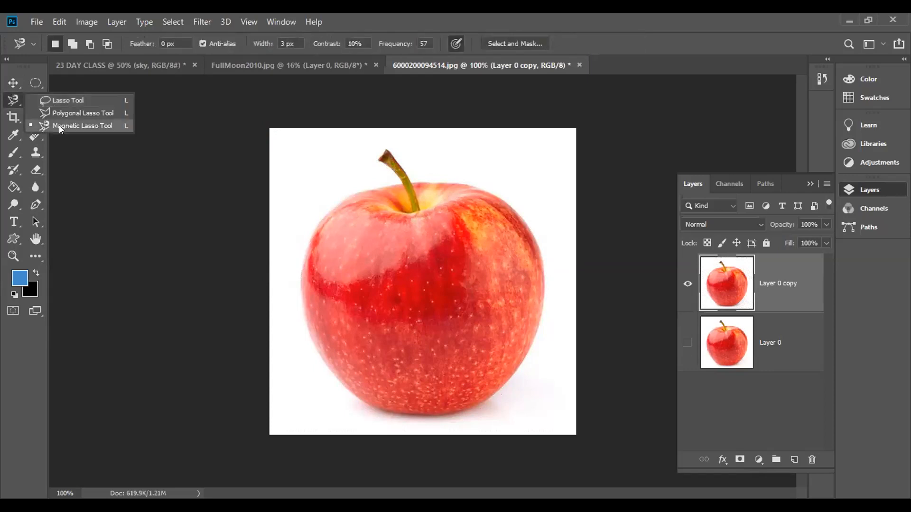
click(65, 152)
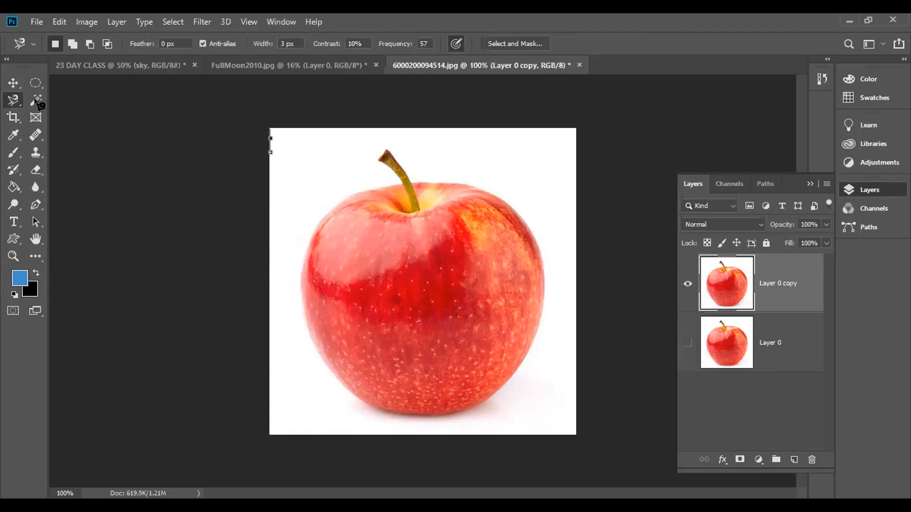
key(Escape)
key(Delete)
key(ctrl+z)
Step: Use the Magic Wand to remove the white background and bottom shadow around the apple on Layer 0 copy, and deselect
click(33, 103)
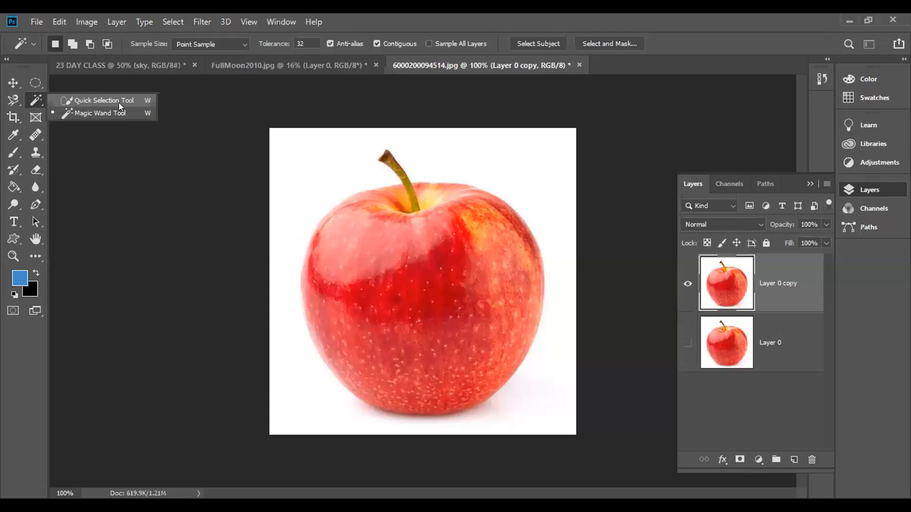
click(81, 113)
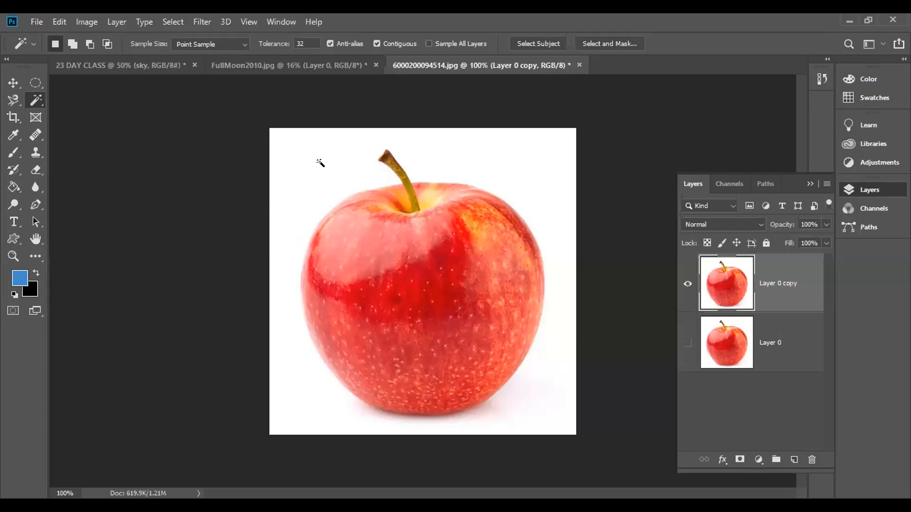
click(294, 157)
shift+click(474, 411)
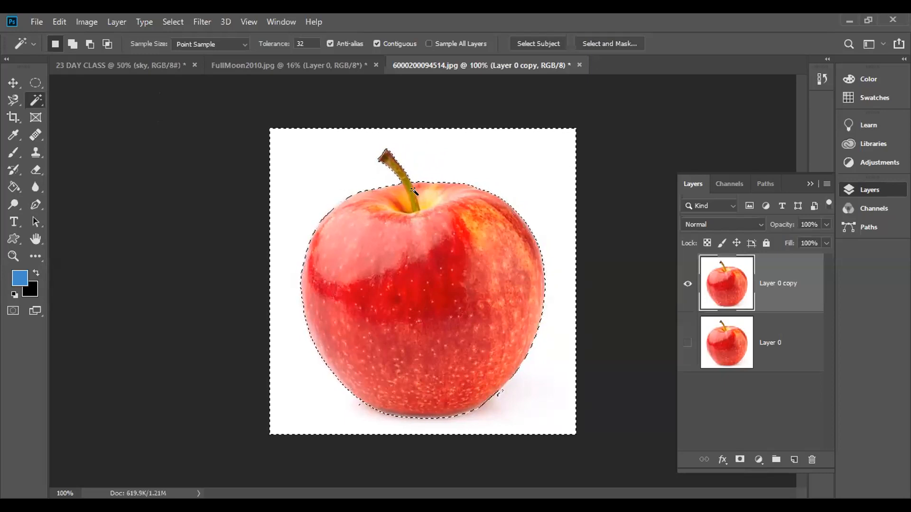
key(Delete)
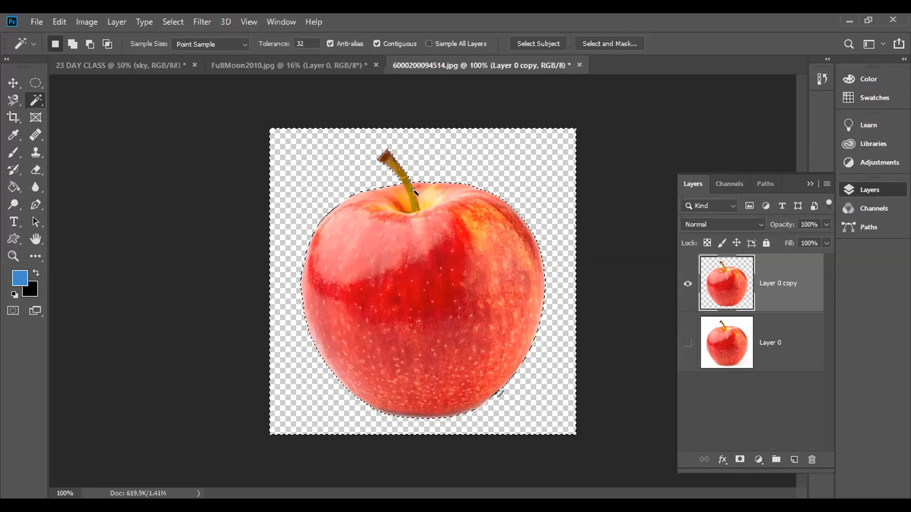
key(ctrl+d)
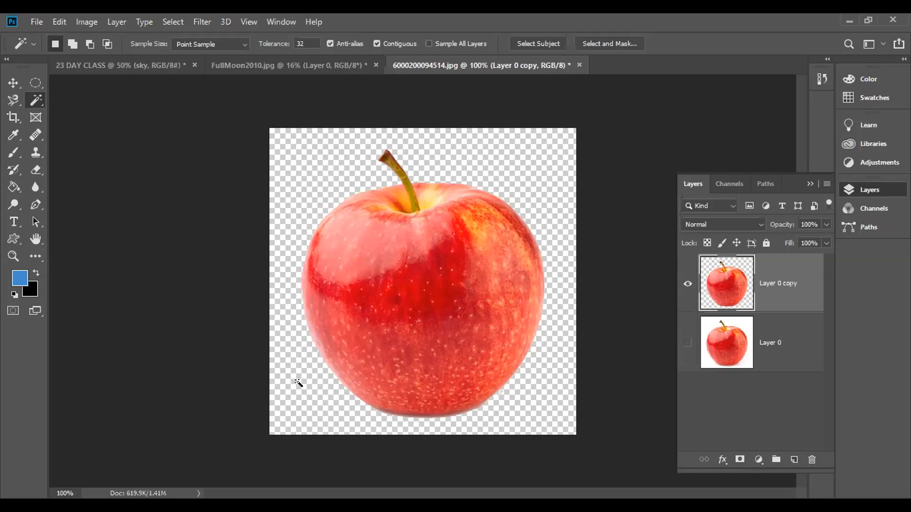
Step: Copy the cut-out apple into the 23 DAY CLASS document with the Move tool, and return to the 6000200094514.jpg document
click(13, 83)
drag(384, 284, 306, 187)
click(518, 62)
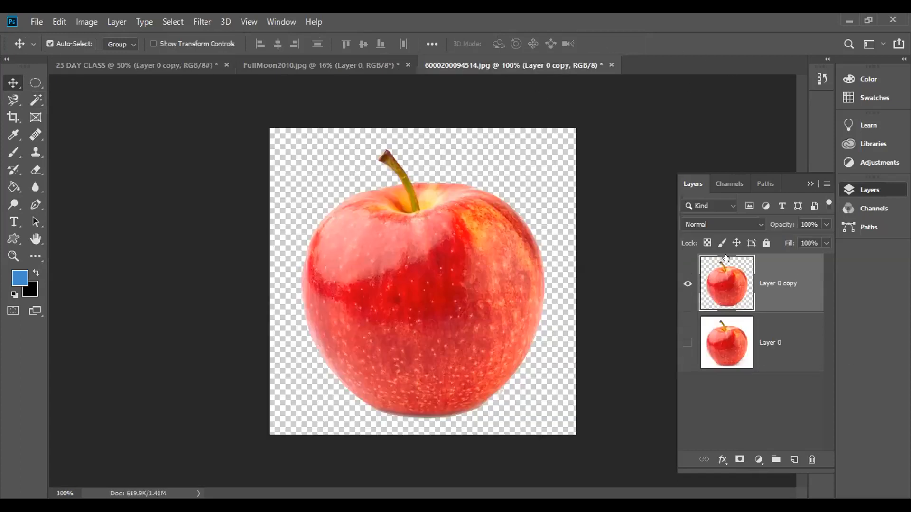
Step: Toggle Layer 0's visibility to compare it with the cut-out, move Layer 0 copy below it, and hide Layer 0
click(683, 344)
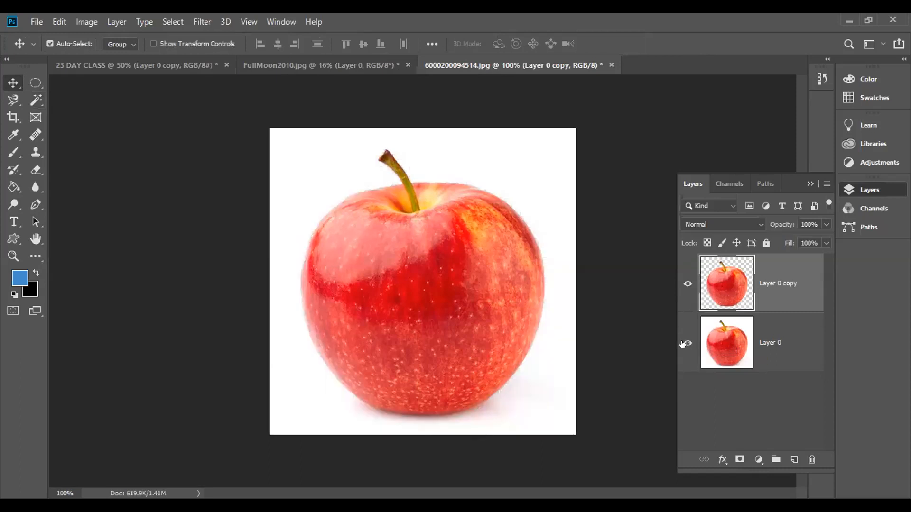
click(688, 343)
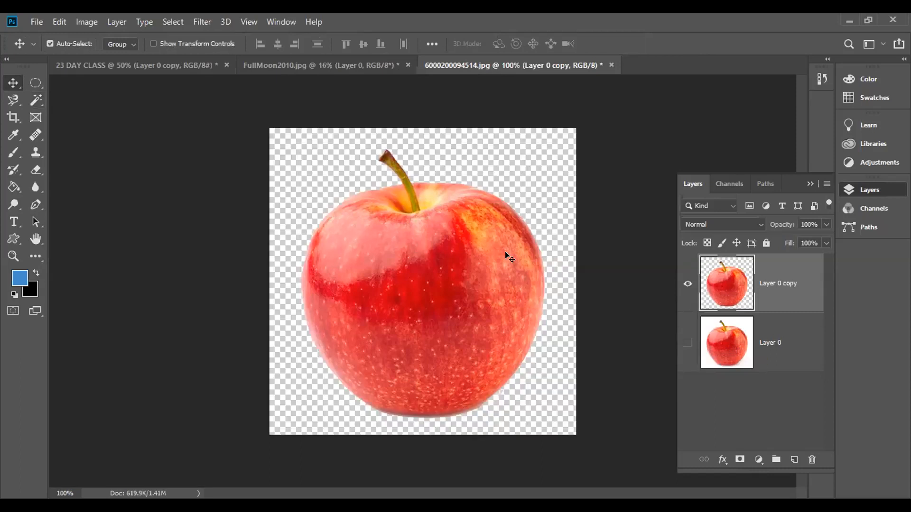
click(688, 343)
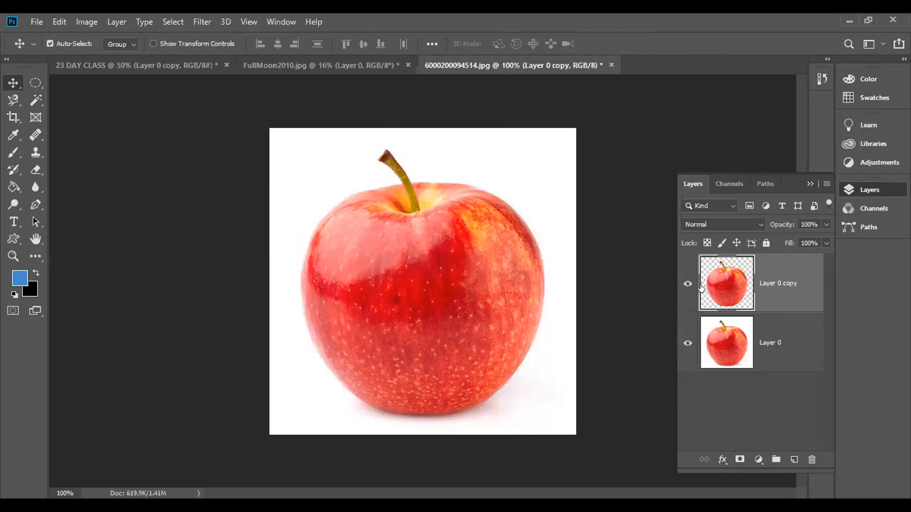
drag(720, 275, 730, 380)
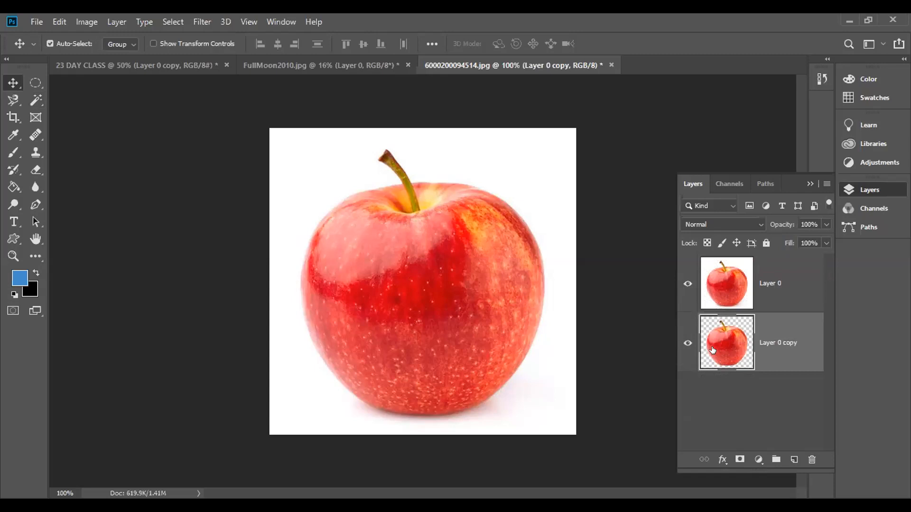
click(688, 283)
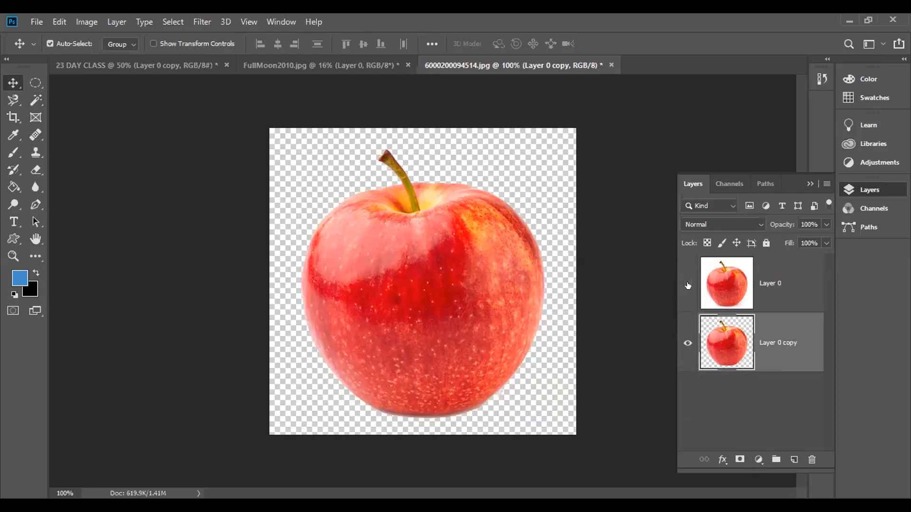
Step: Select a circle on the apple's lower middle on Layer 0 copy, fill it with the blue foreground colour, and deselect
click(37, 83)
drag(367, 262, 484, 376)
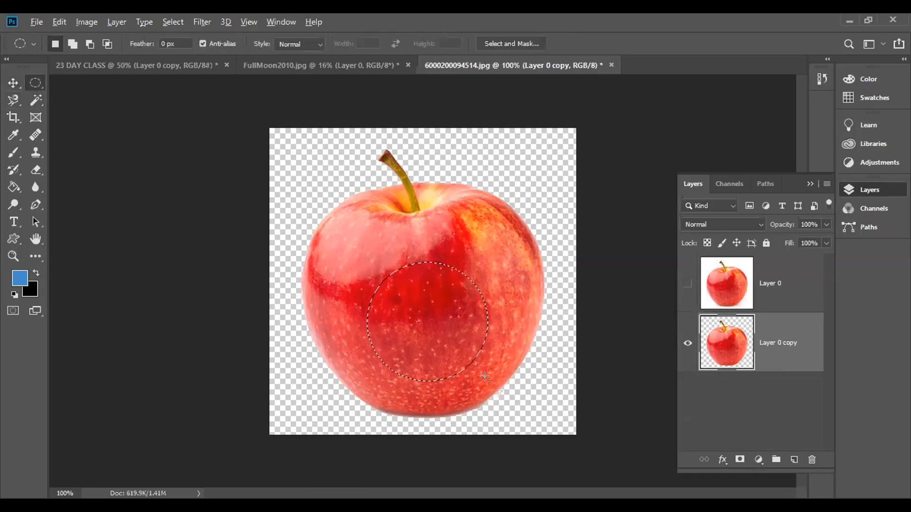
key(alt+BackSpace)
key(ctrl+d)
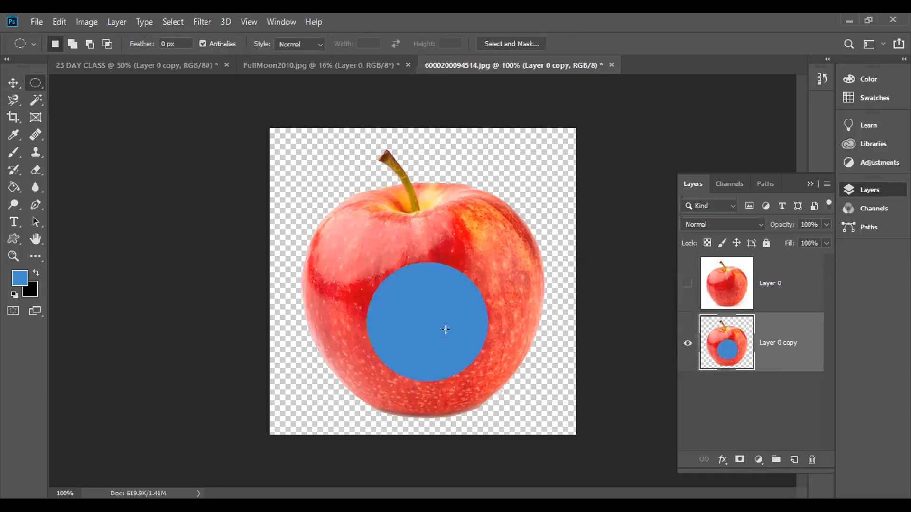
Step: Show Layer 0, move Layer 0 copy above it, and toggle the copy's visibility to compare the two layers
click(12, 83)
click(688, 283)
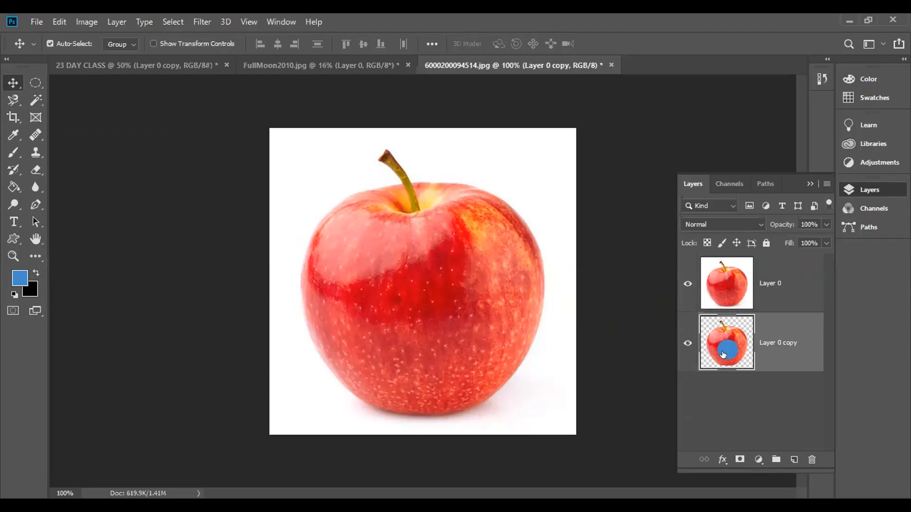
drag(723, 355, 741, 255)
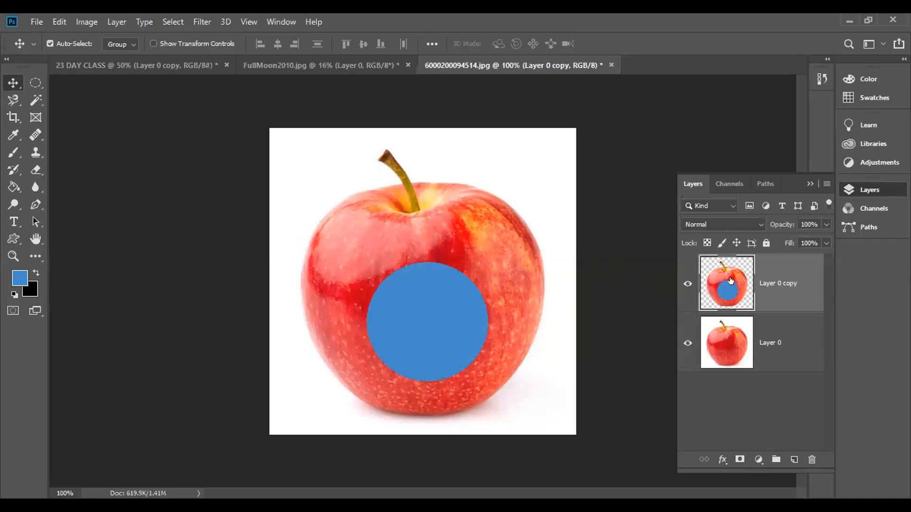
click(669, 359)
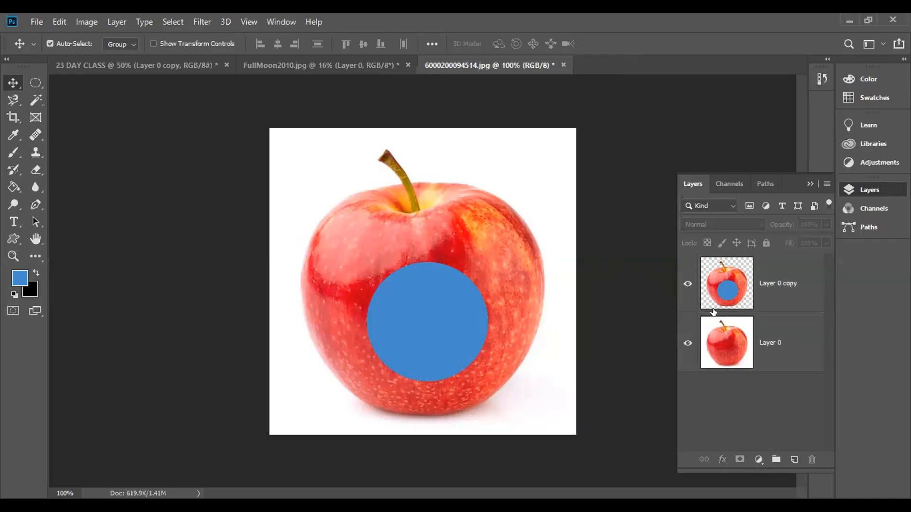
click(688, 283)
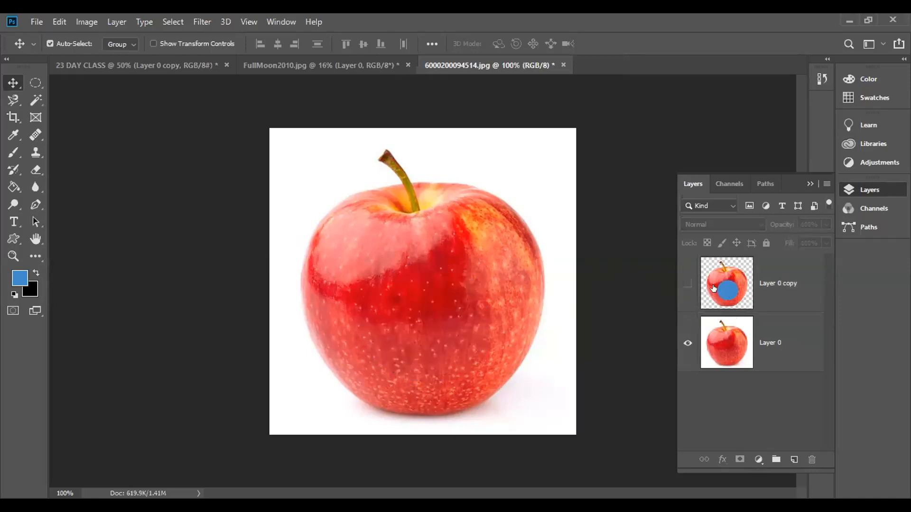
click(687, 284)
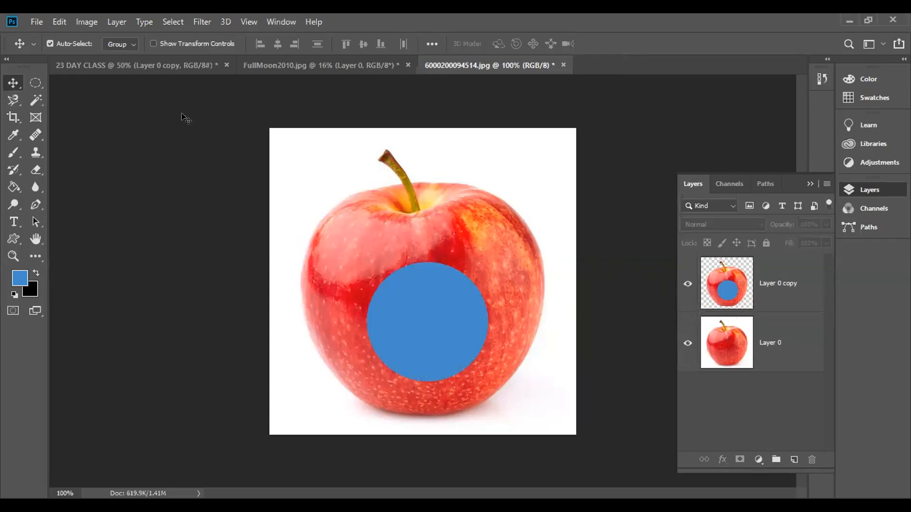
Step: In the 23 DAY CLASS document, move the apple slightly down and duplicate its layer three times
click(154, 66)
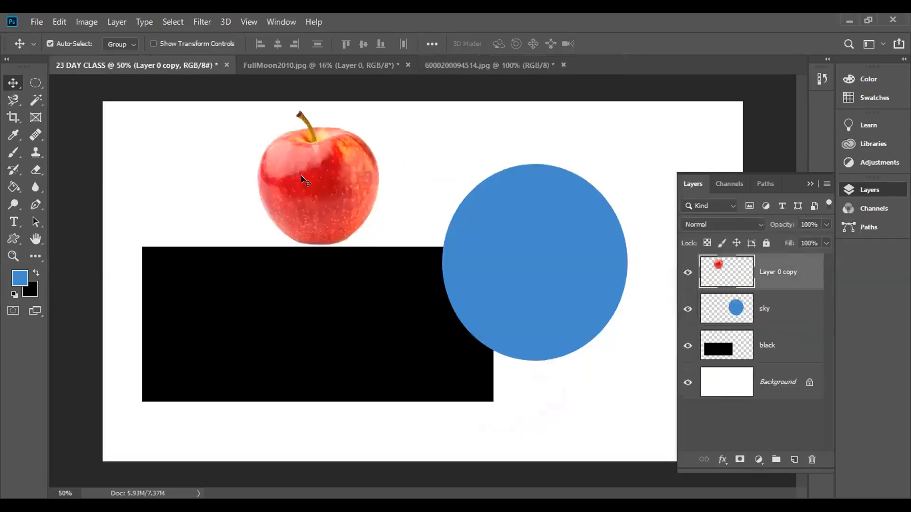
drag(301, 178, 303, 190)
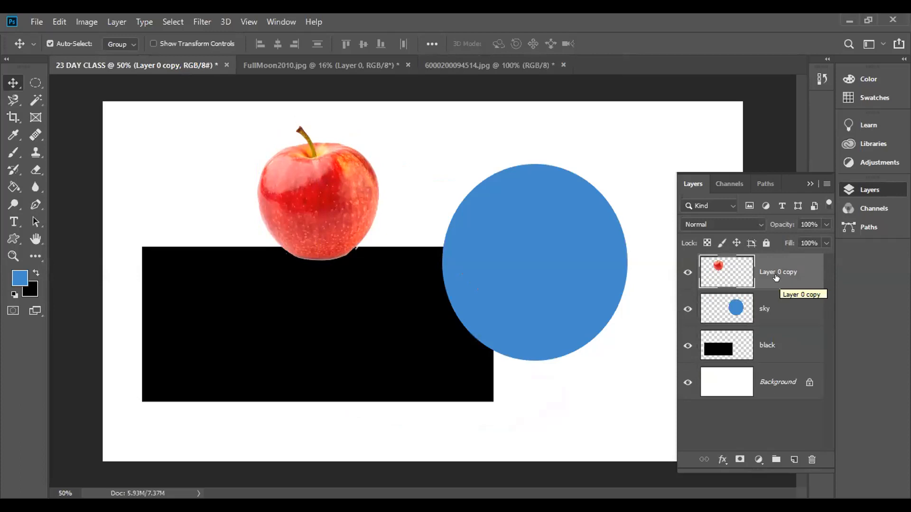
key(ctrl+j)
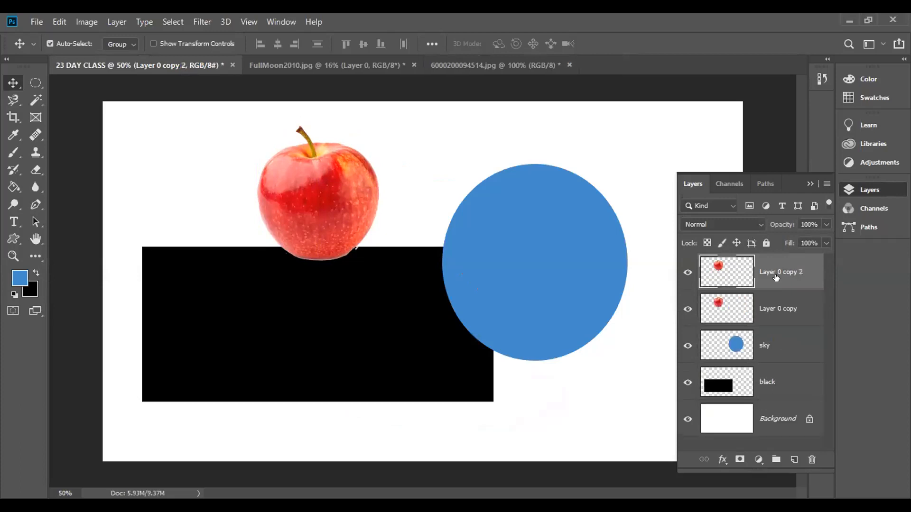
key(ctrl+j)
key(ctrl+j)
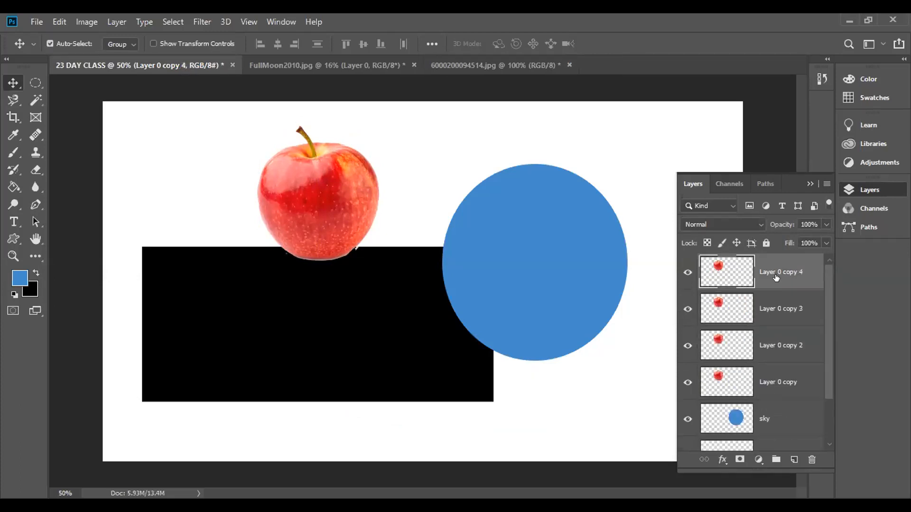
Step: Spread out the apple copies, and gather all four apples into an overlapping cluster in the canvas's upper-left area
drag(337, 191, 523, 191)
drag(378, 216, 228, 285)
drag(311, 194, 402, 291)
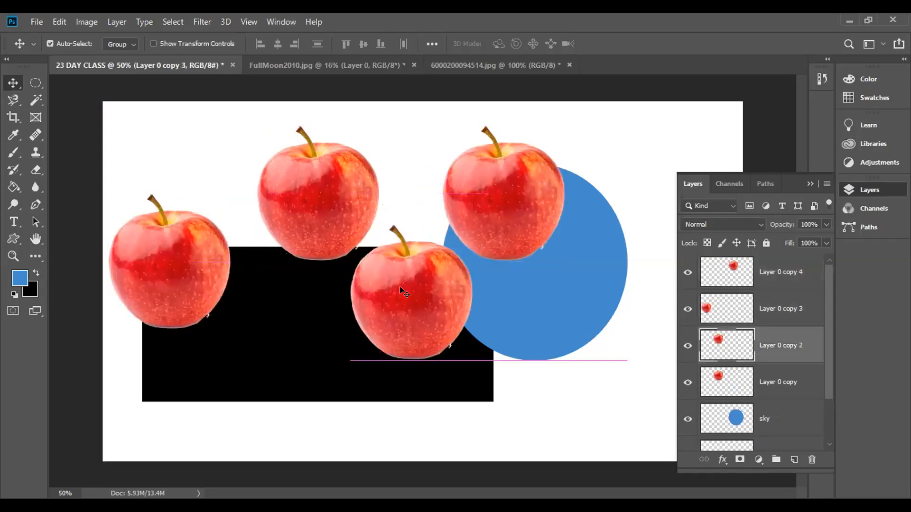
drag(295, 203, 227, 190)
drag(453, 284, 311, 246)
drag(515, 198, 215, 173)
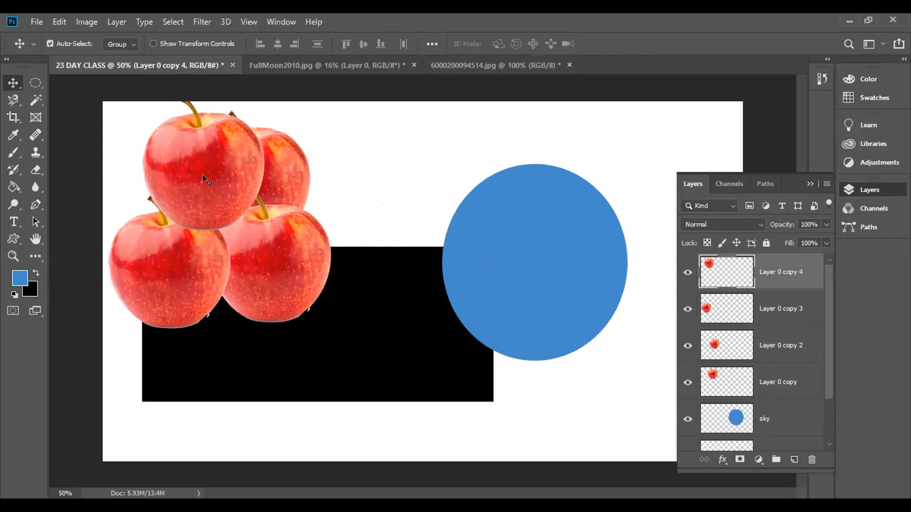
Step: Place Layer 0 copy 4 below Layer 0 copy 2 in the stack and position its apple behind the front-left apple
drag(734, 268, 735, 351)
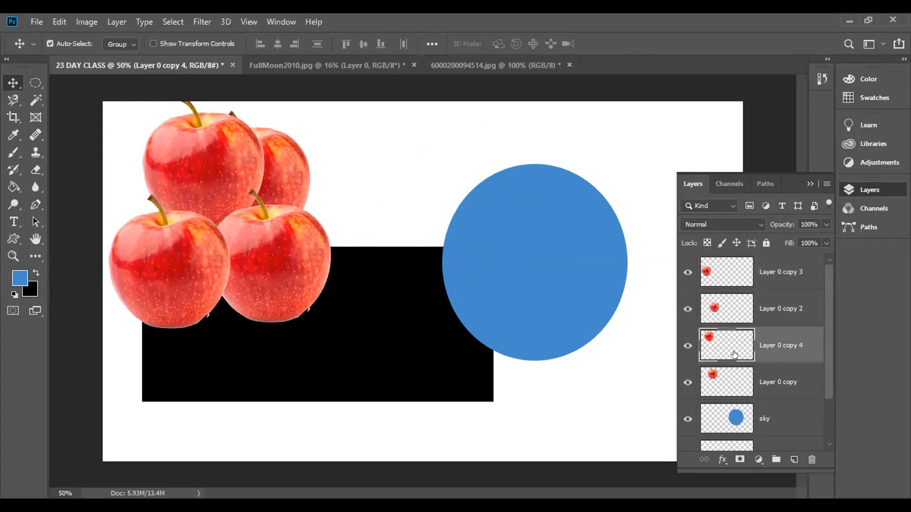
drag(207, 159, 186, 196)
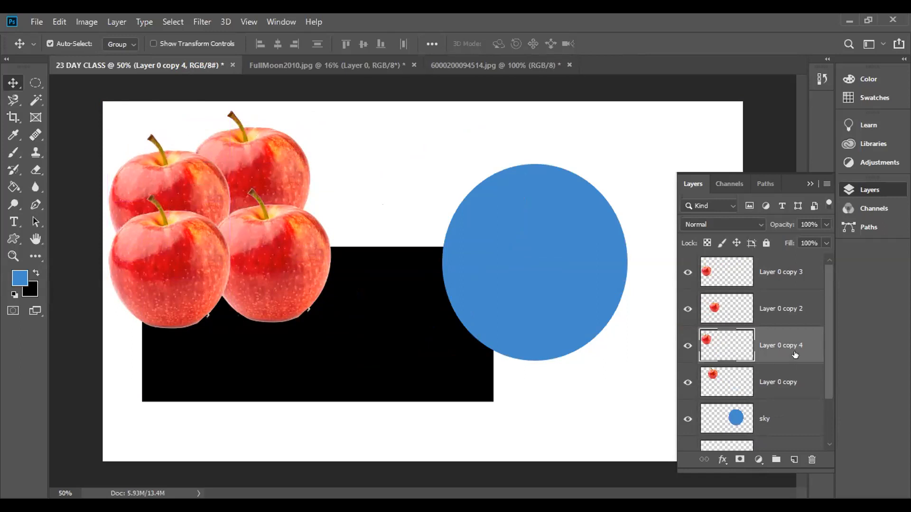
drag(787, 350, 777, 297)
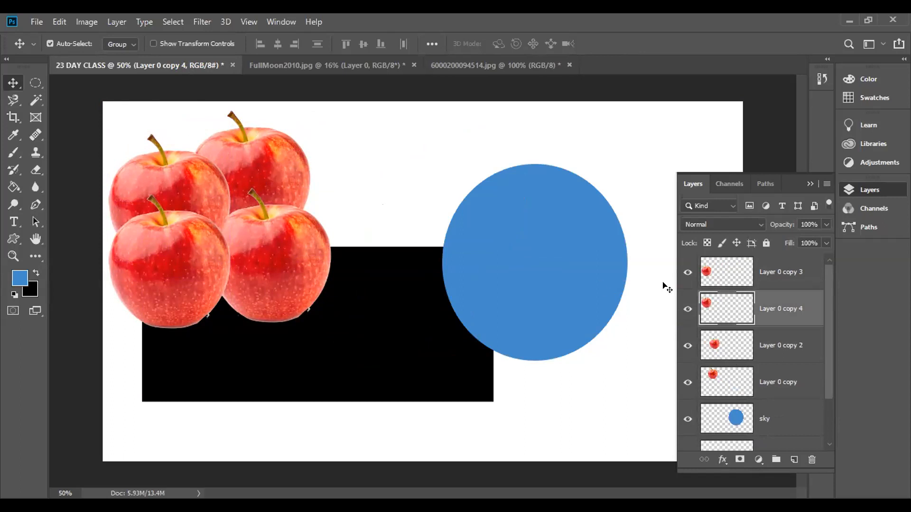
drag(793, 307, 785, 354)
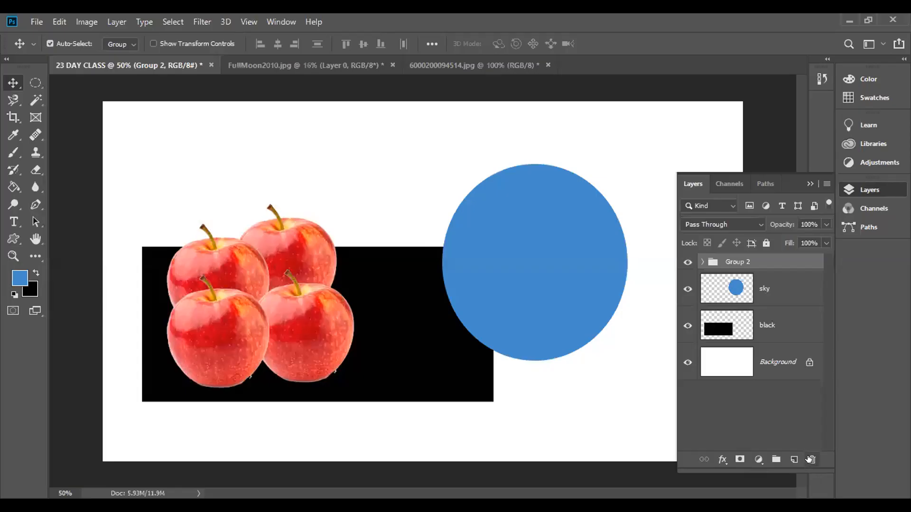
Step: Delete Group 2 and Group 1 as groups only, keeping the apple layers they contain
click(810, 459)
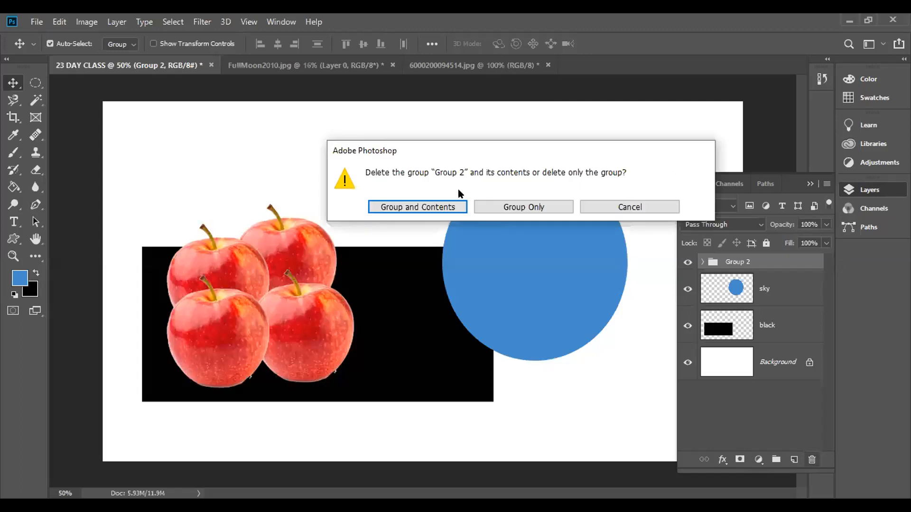
click(507, 207)
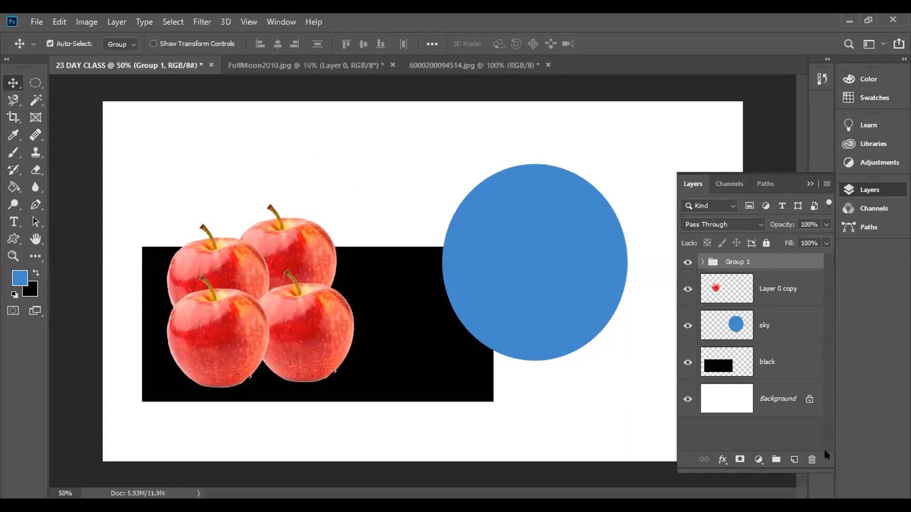
click(806, 459)
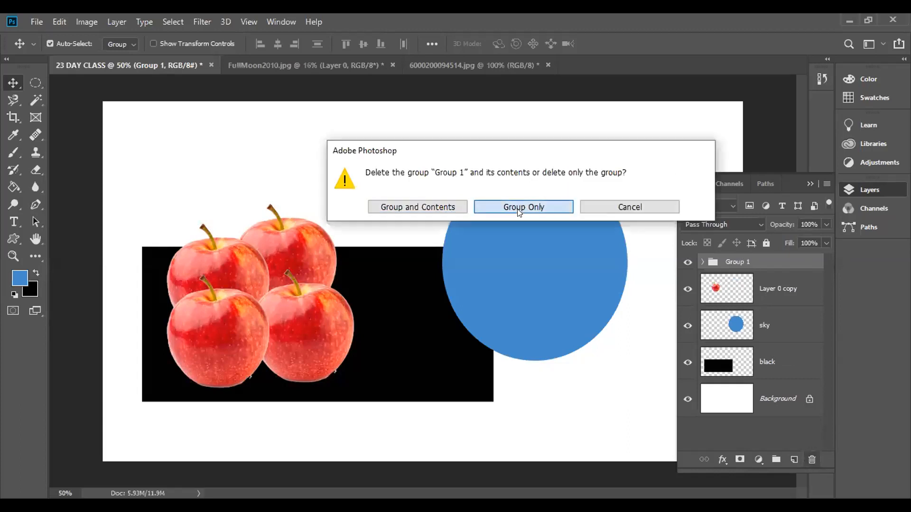
click(516, 210)
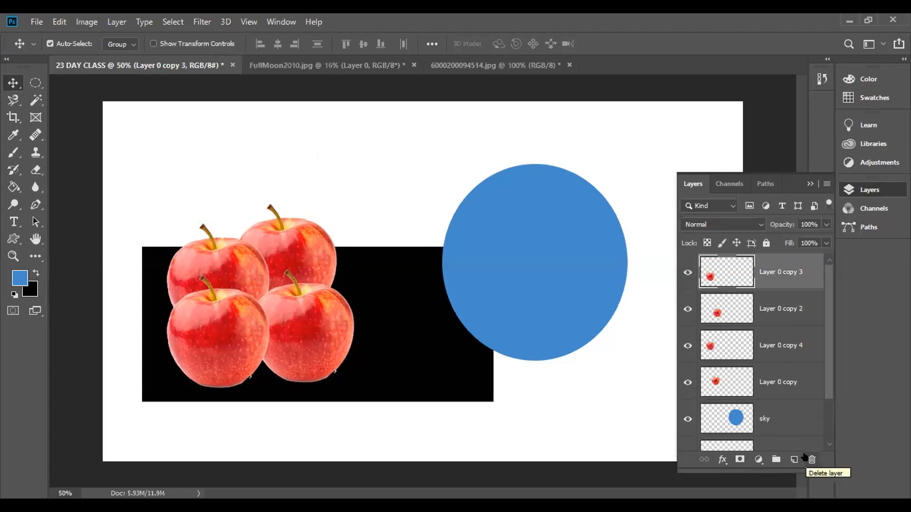
Step: Move the ungrouped apples apart one by one, and bring them back together into an overlapping cluster
drag(300, 326, 406, 281)
drag(327, 277, 396, 212)
drag(218, 284, 250, 242)
drag(380, 227, 282, 211)
drag(451, 264, 301, 222)
drag(269, 261, 248, 239)
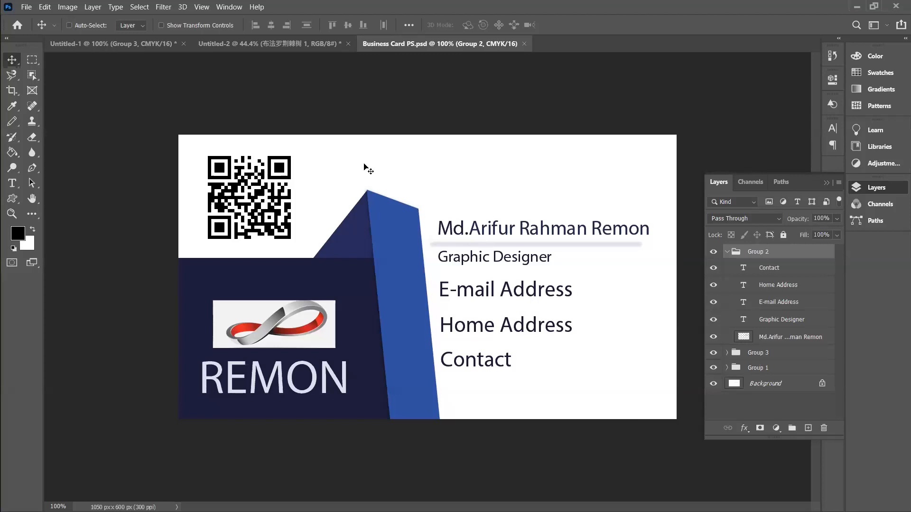
Step: Examine the business card designs in Untitled-2 and Business Card PS.psd, and switch to the Untitled-1 card
click(293, 45)
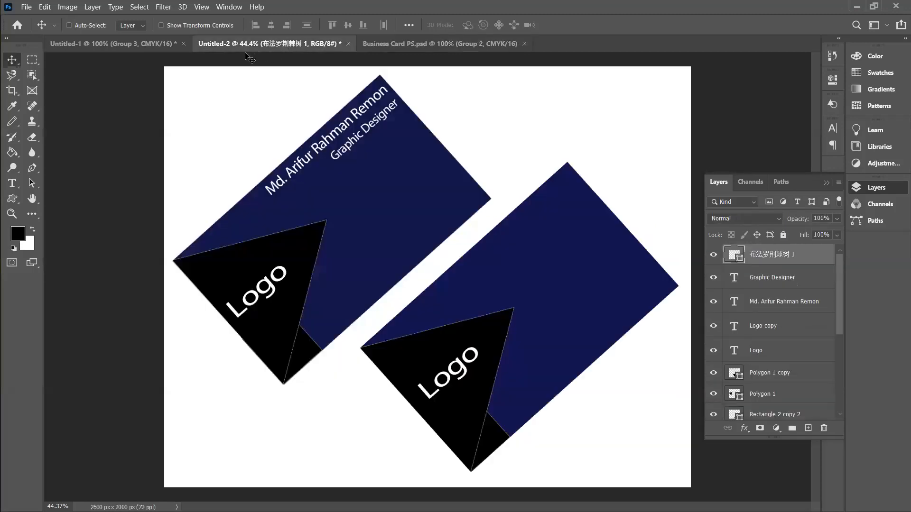
click(407, 43)
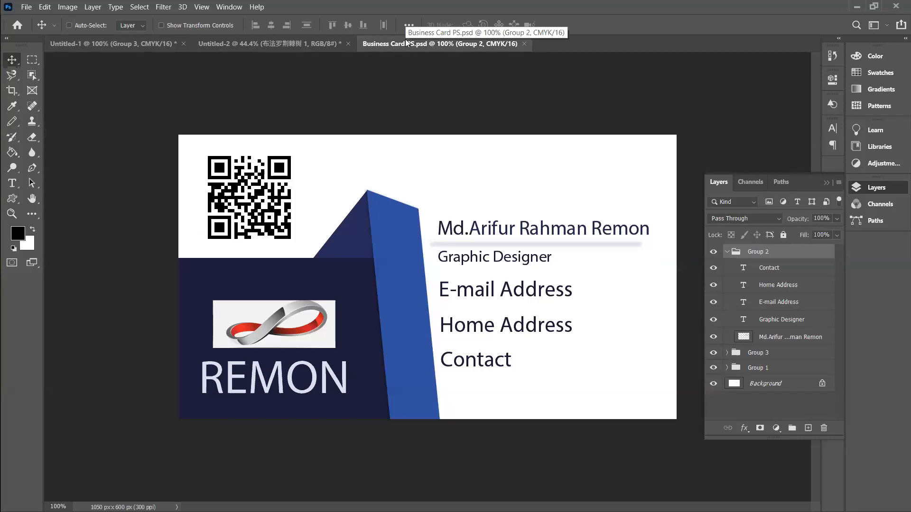
click(287, 47)
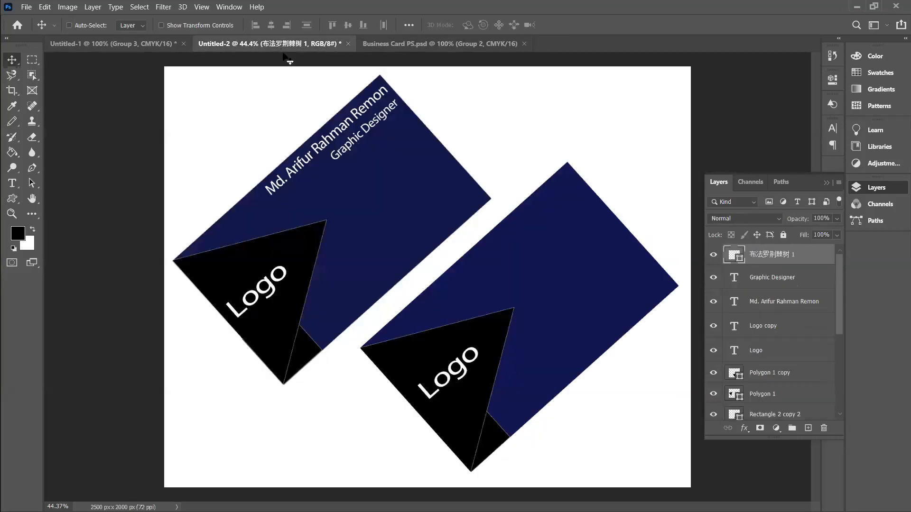
click(163, 46)
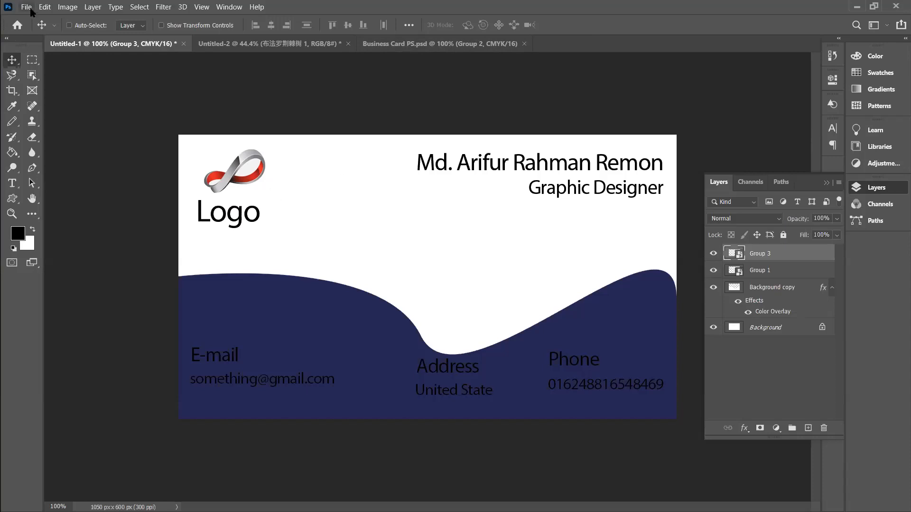
Step: Open a file from the Image folder inside the LEDP folder
click(26, 7)
click(83, 31)
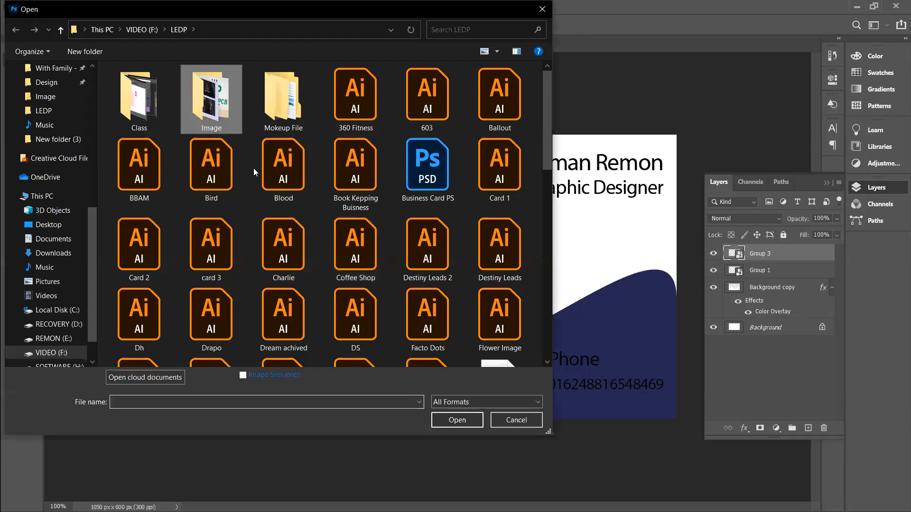
double_click(205, 98)
double_click(188, 266)
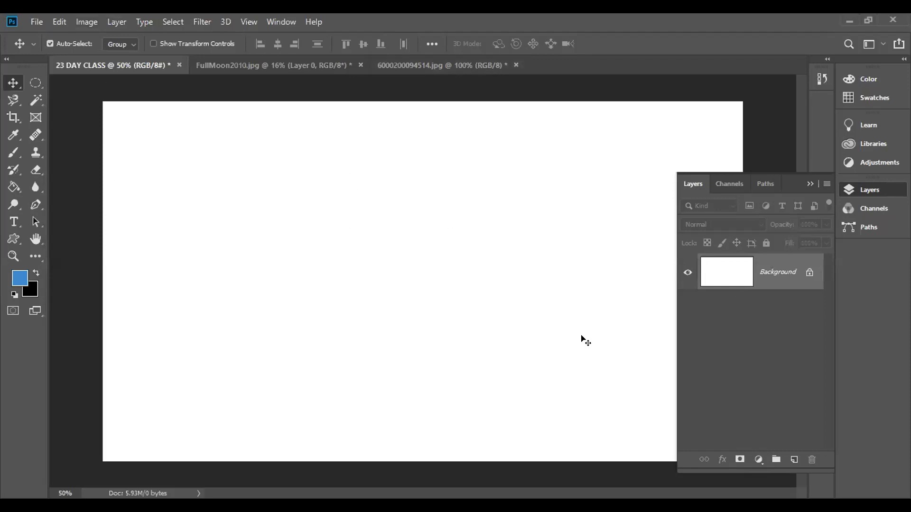
Step: Check the colour mode setting for a new document, and leave without creating one
click(33, 24)
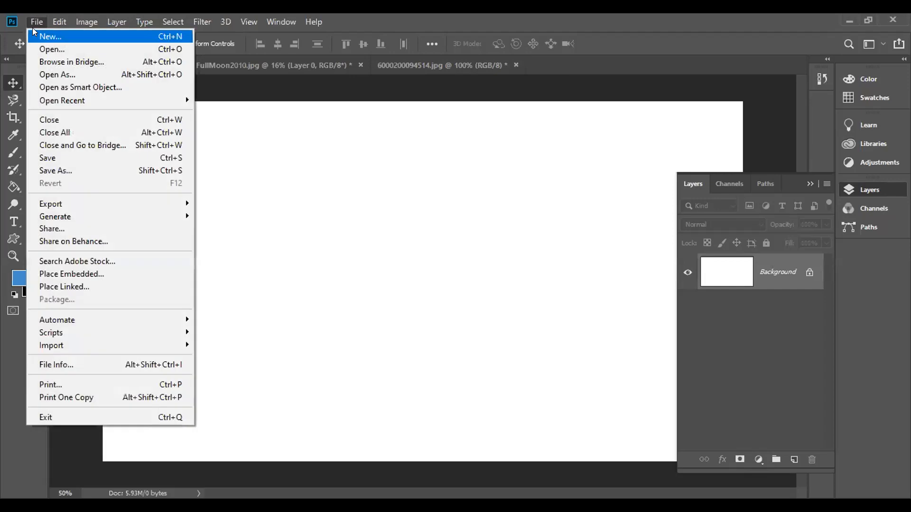
click(32, 27)
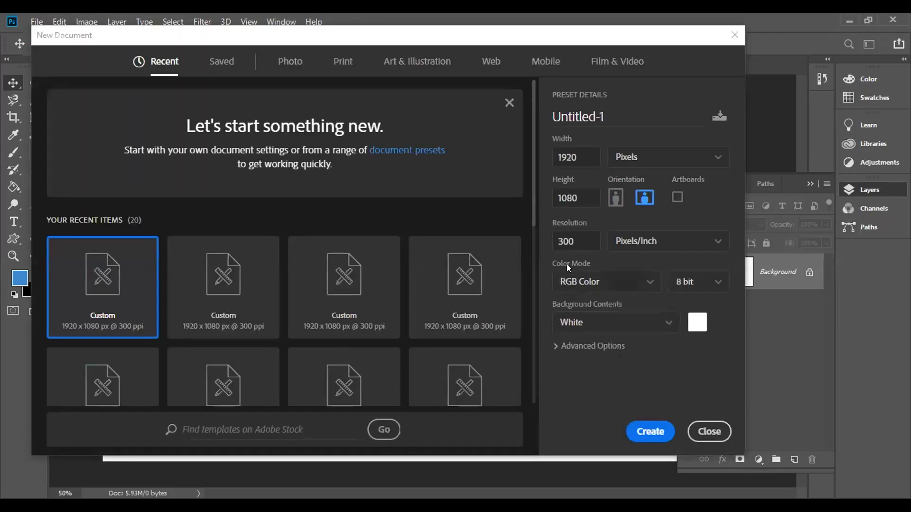
click(709, 430)
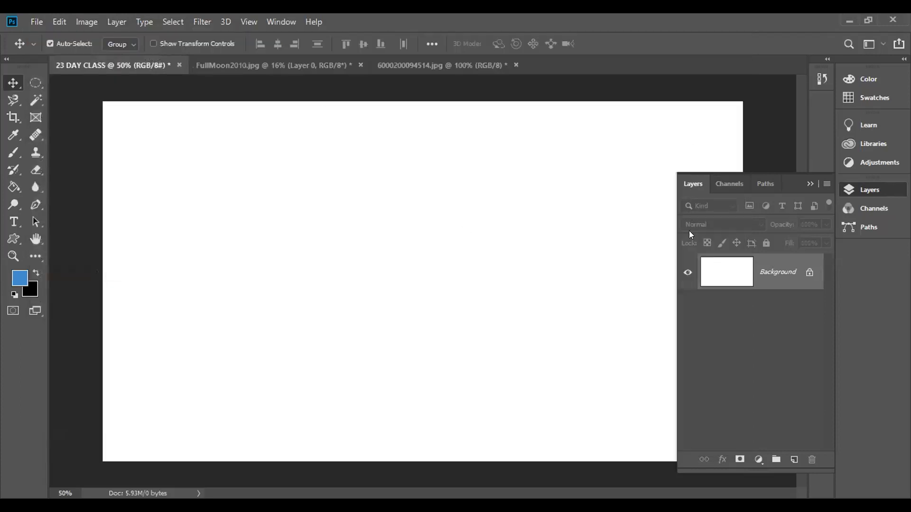
Step: Look through the paths and layers of 23 DAY CLASS, and show its colour channels
click(771, 184)
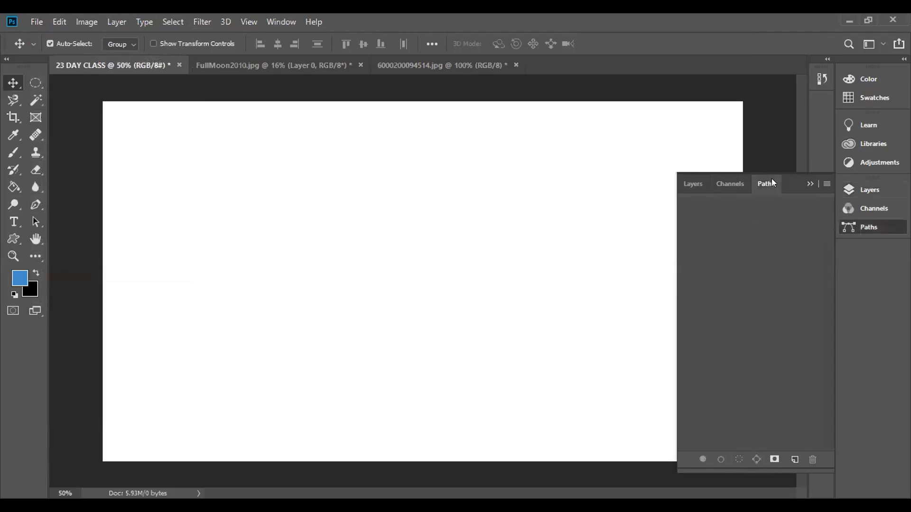
click(695, 183)
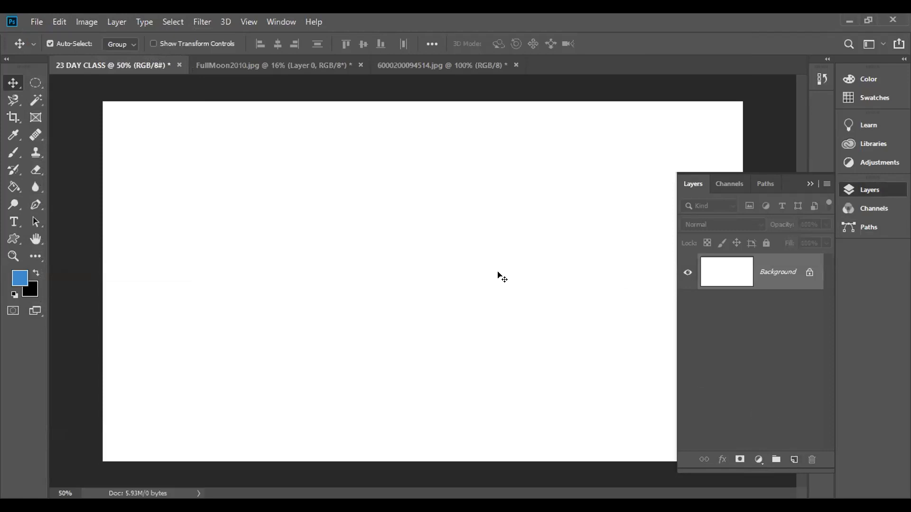
click(719, 188)
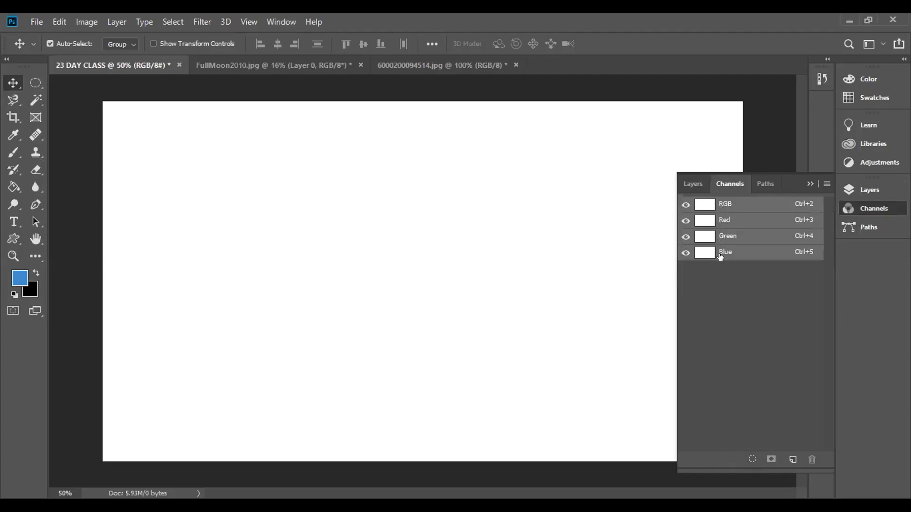
Step: Isolate the Red channel, draw a large elliptical selection on it and try to fill it with white
click(704, 222)
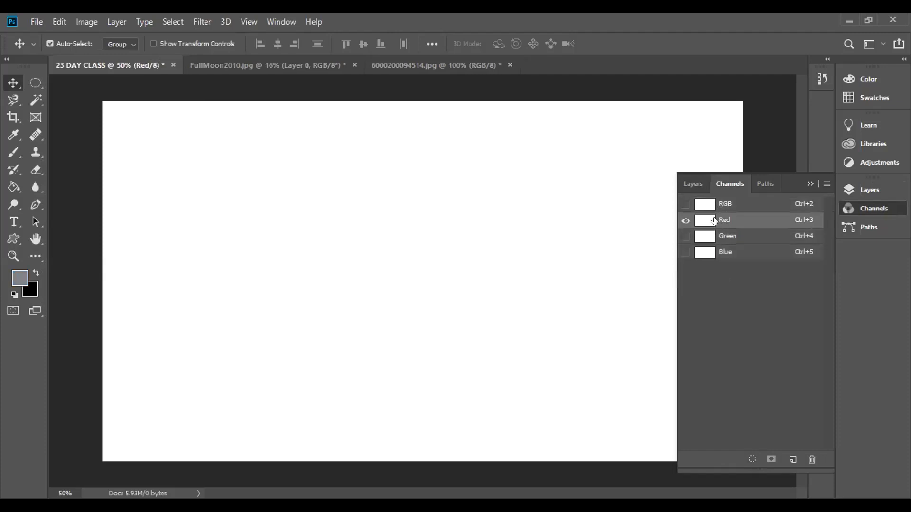
click(36, 83)
drag(260, 189, 447, 384)
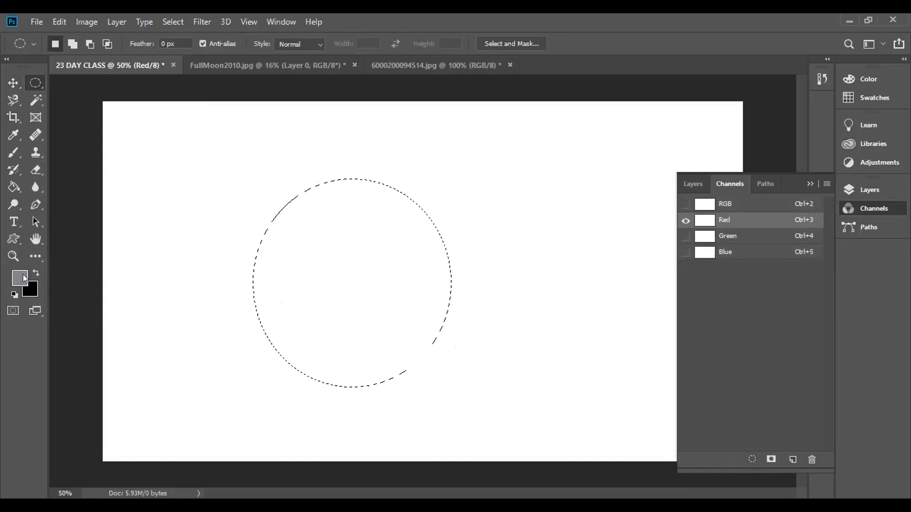
click(15, 295)
click(36, 274)
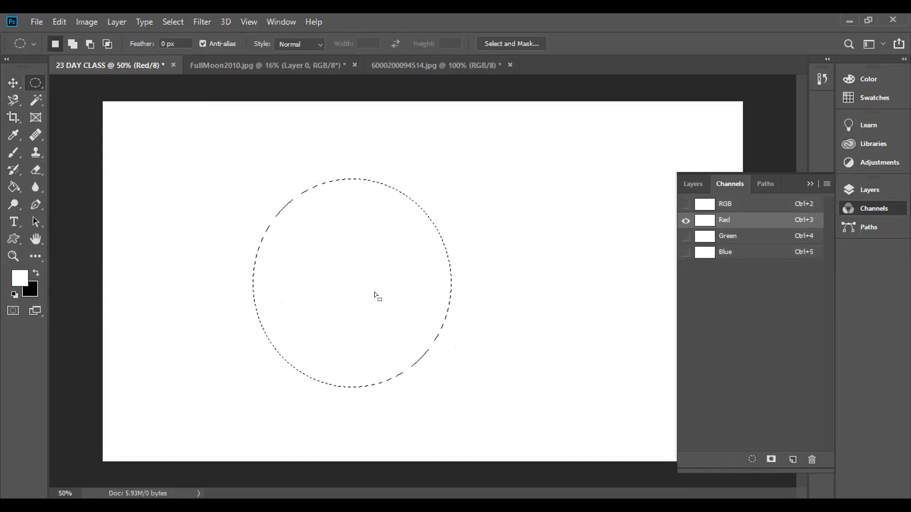
key(alt)
Step: Isolate the Green channel, draw a circular selection near the canvas centre and try to select the back layer
click(735, 234)
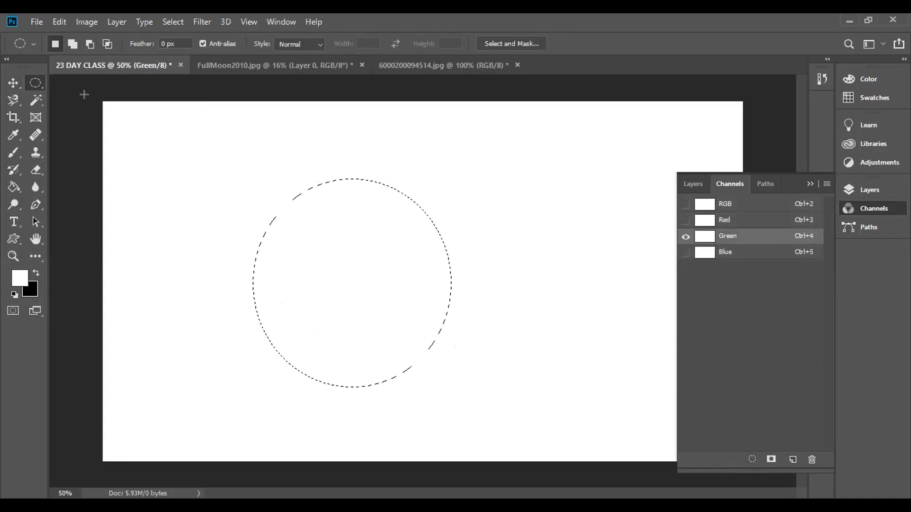
drag(354, 138, 547, 331)
key(alt+comma)
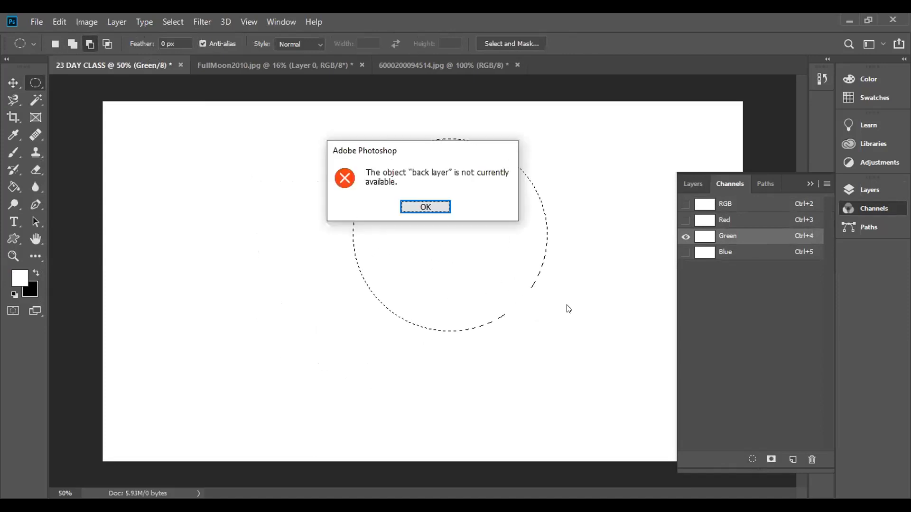
click(425, 207)
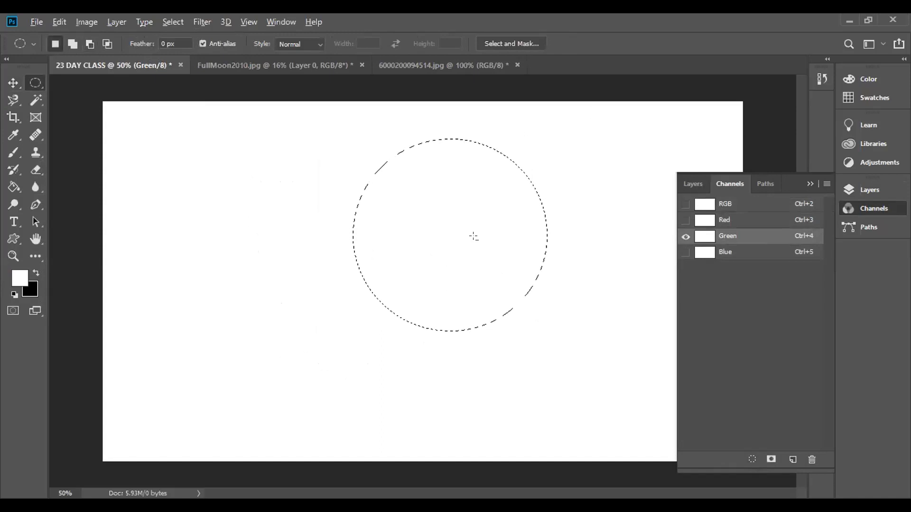
Step: Select the Blue channel, make all channels visible and draw a large circular selection on the canvas
click(726, 251)
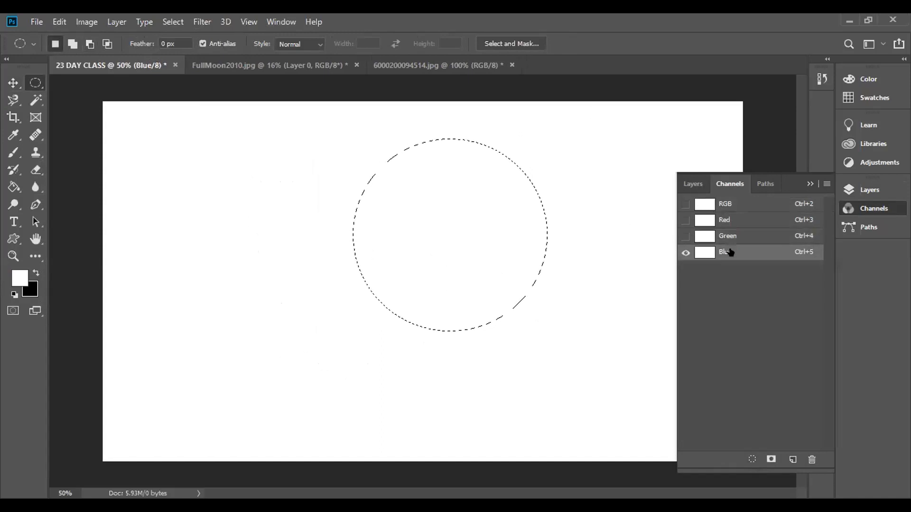
click(685, 204)
drag(208, 146, 455, 393)
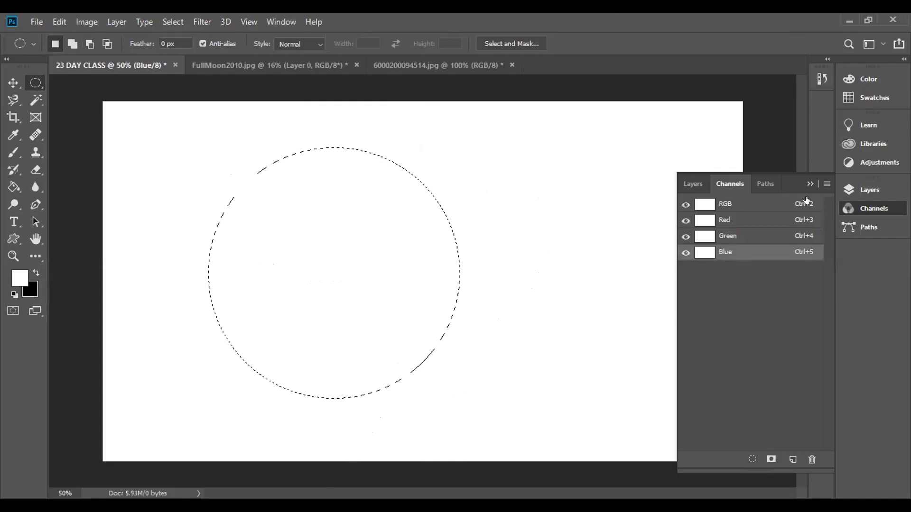
click(695, 187)
click(729, 185)
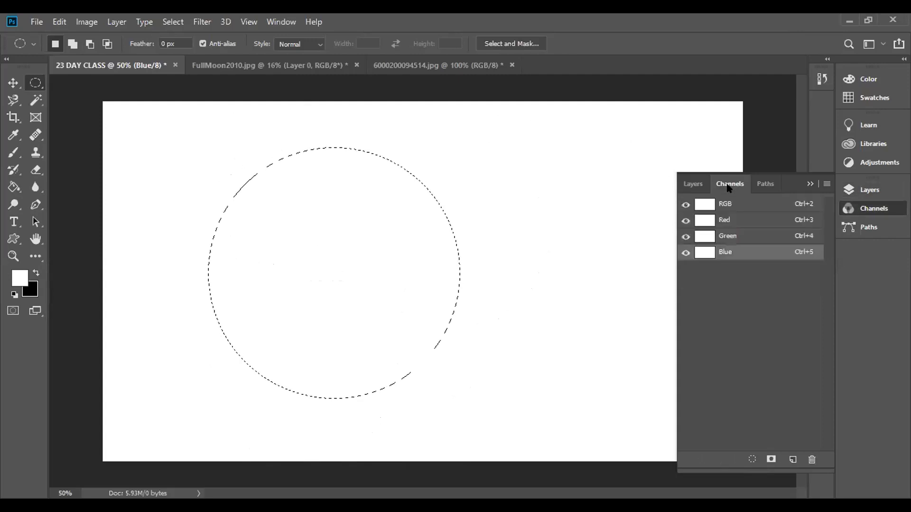
Step: Undo the recent changes to bring back the layer with the black rectangle
key(ctrl+z)
key(ctrl+z)
key(ctrl+z)
key(ctrl+z)
key(ctrl+z)
key(ctrl+z)
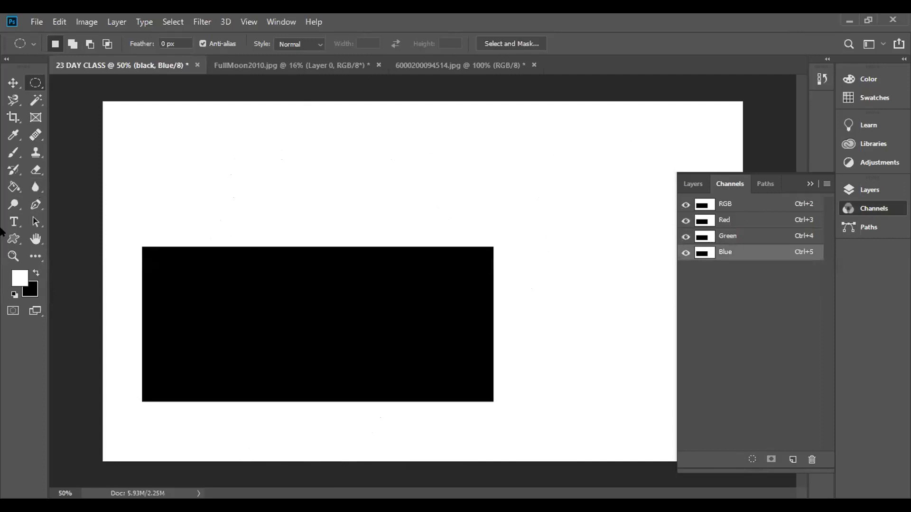
Step: Examine the Red, Green and Blue channels of the black rectangle, and compare them with the layer stack
click(720, 222)
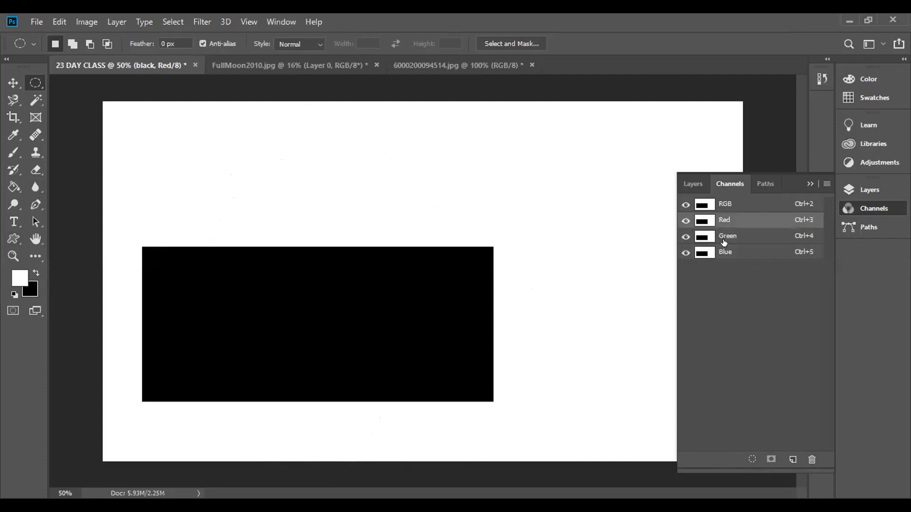
click(724, 242)
click(722, 253)
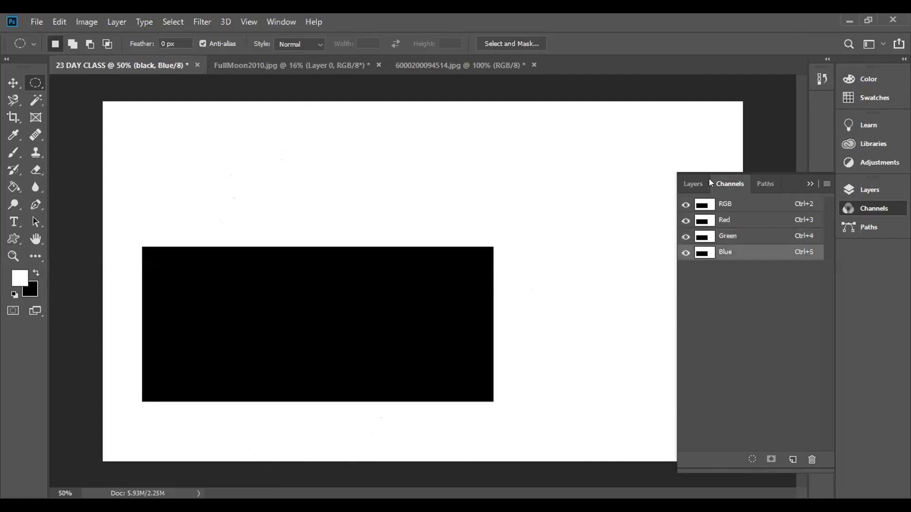
click(693, 184)
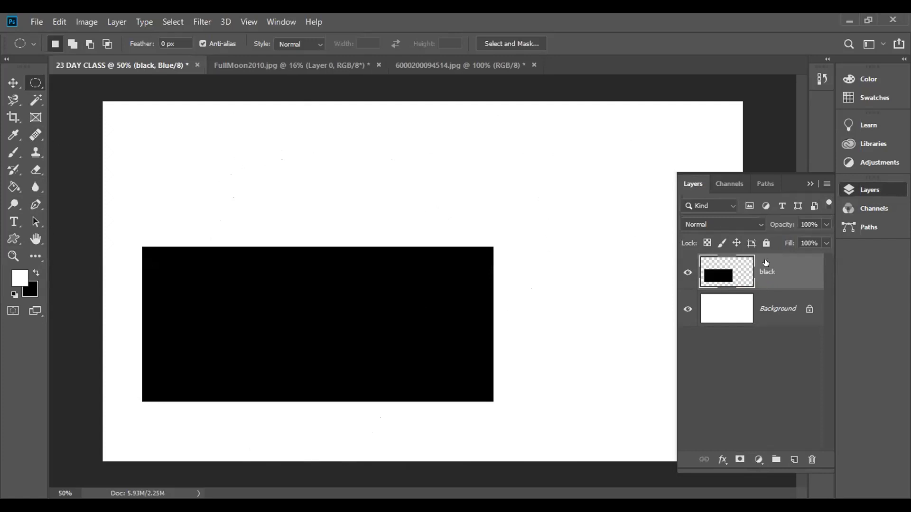
click(721, 187)
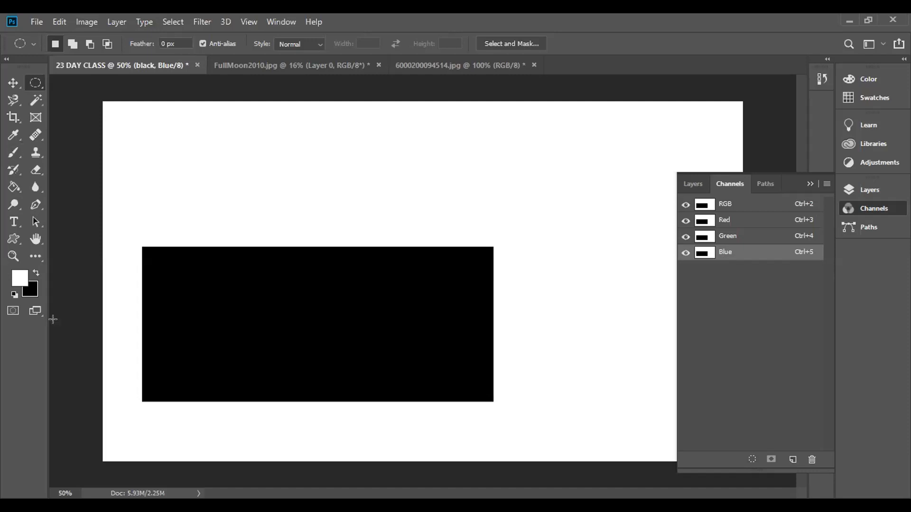
Step: Draw a small ellipse above the black rectangle and fill it with red on a new layer
click(19, 278)
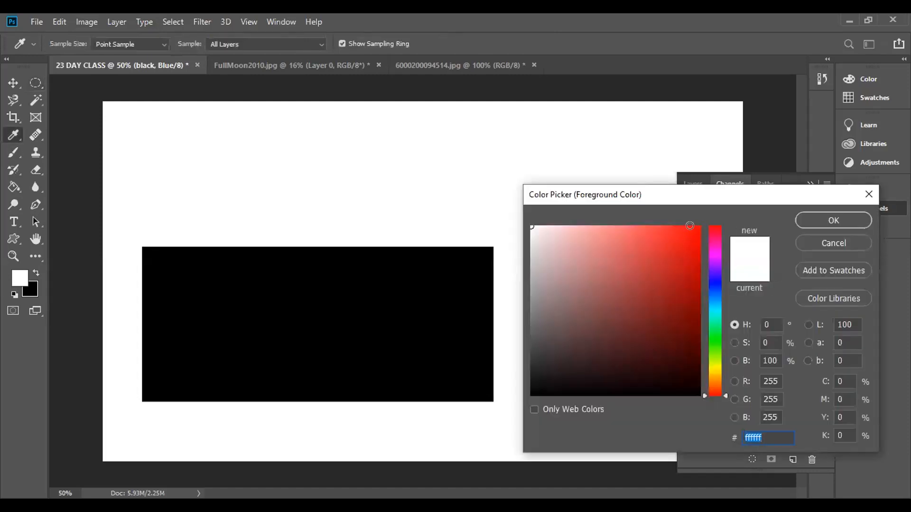
click(690, 226)
click(819, 218)
drag(360, 130, 456, 235)
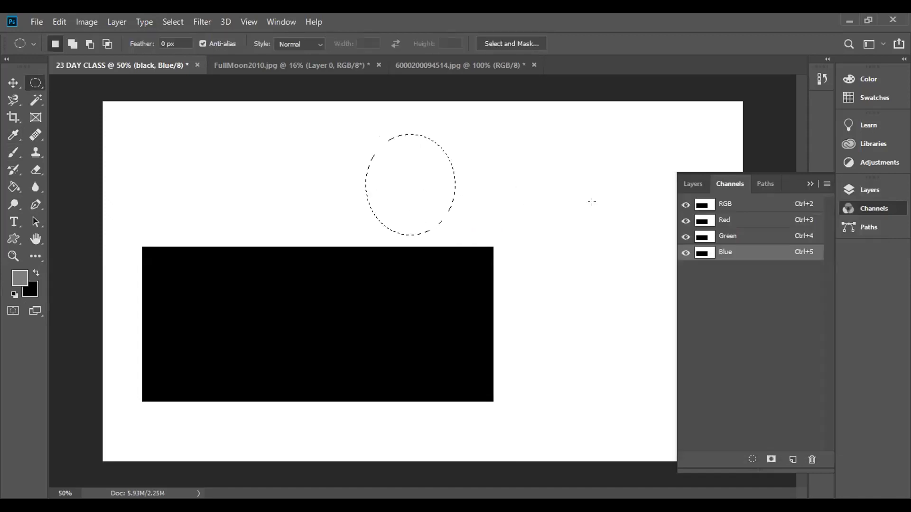
click(693, 184)
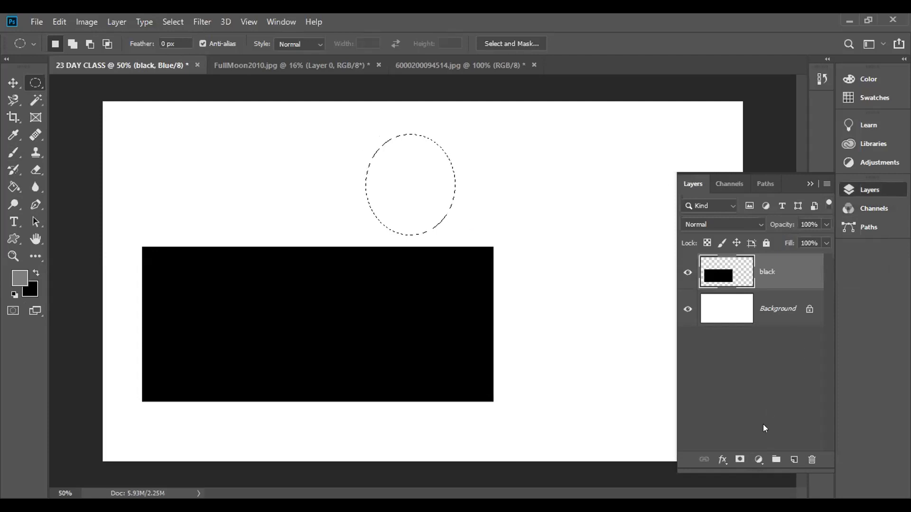
click(794, 460)
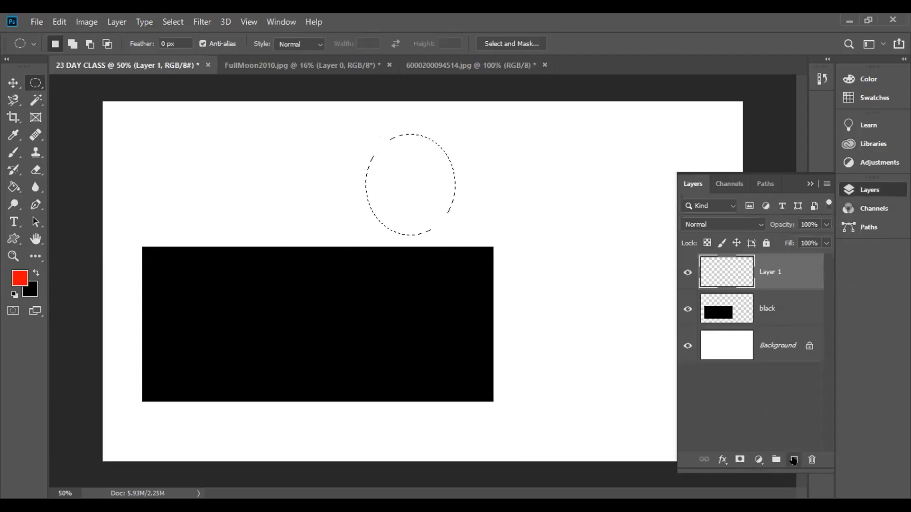
key(alt+BackSpace)
key(ctrl+d)
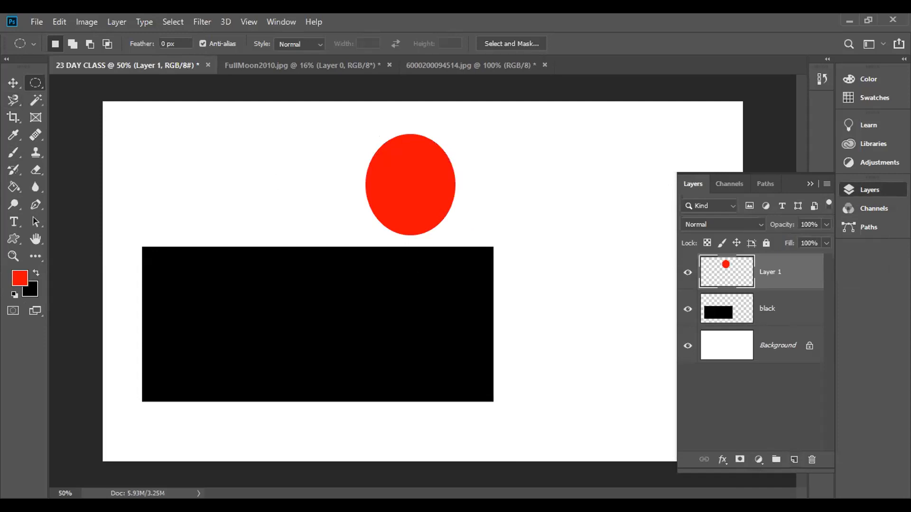
Step: On another new layer, draw a larger ellipse overlapping the red one and the black rectangle, filled with green
click(794, 460)
drag(227, 182, 437, 362)
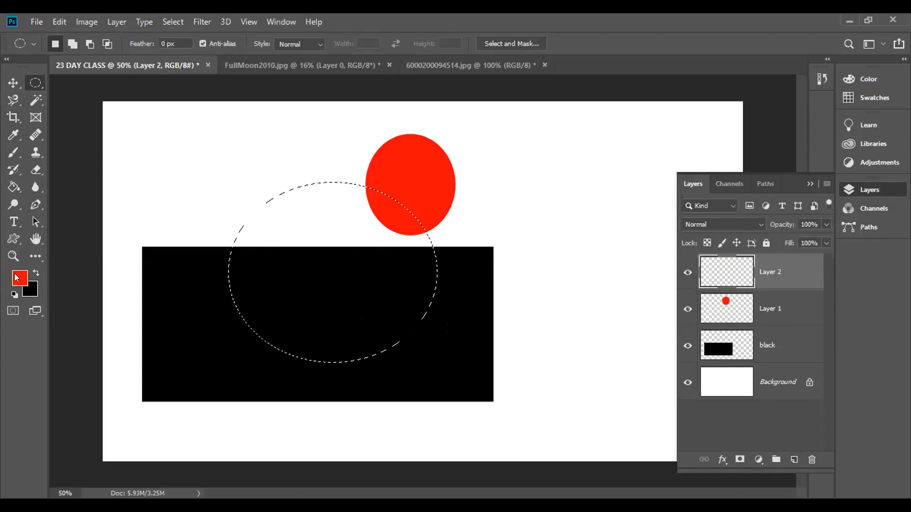
click(18, 277)
click(715, 336)
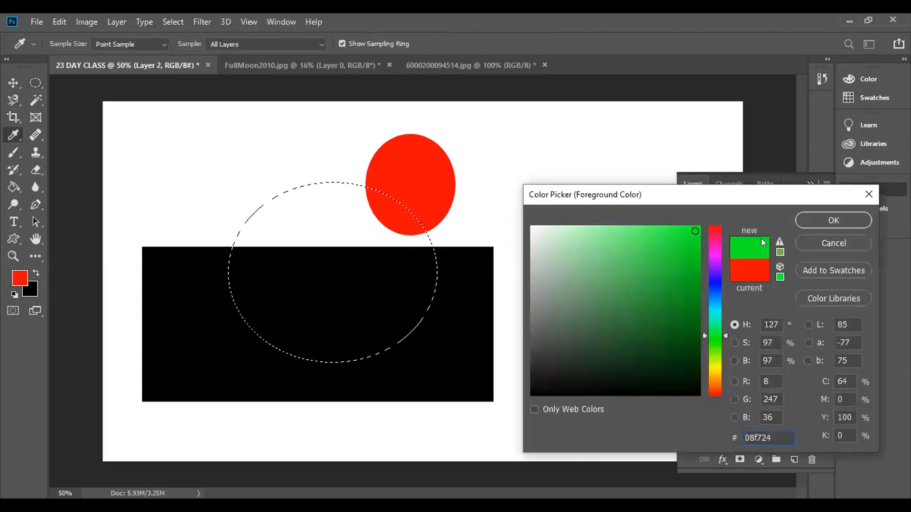
click(814, 221)
key(alt+BackSpace)
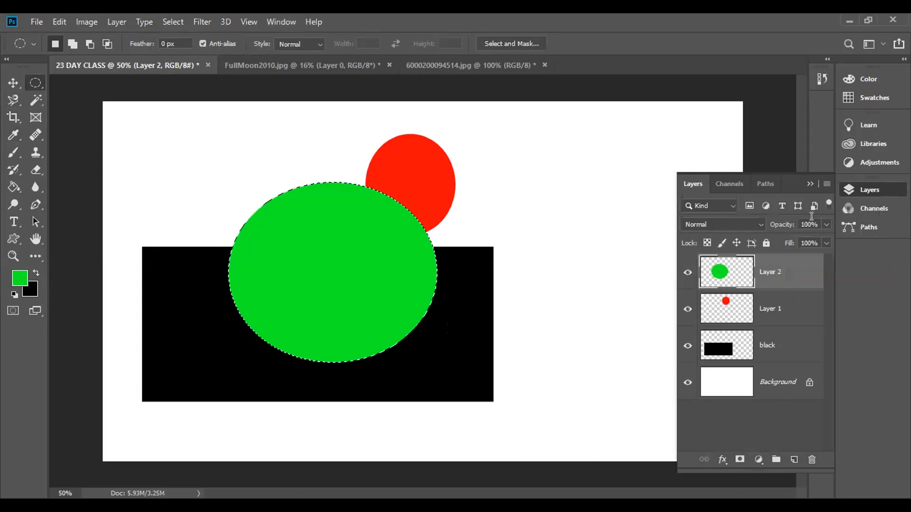
key(ctrl+d)
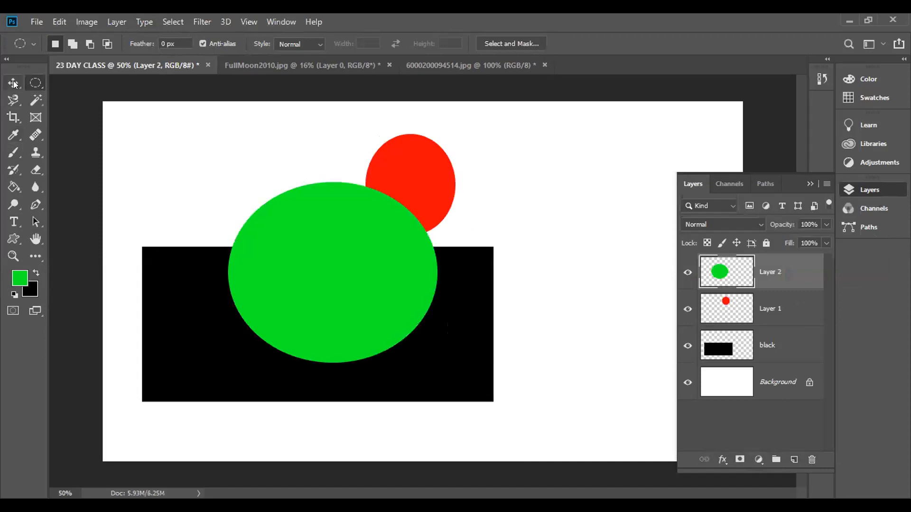
Step: Draw an ellipse over the black rectangle's right end and fill it with blue on a new layer
drag(423, 201, 610, 406)
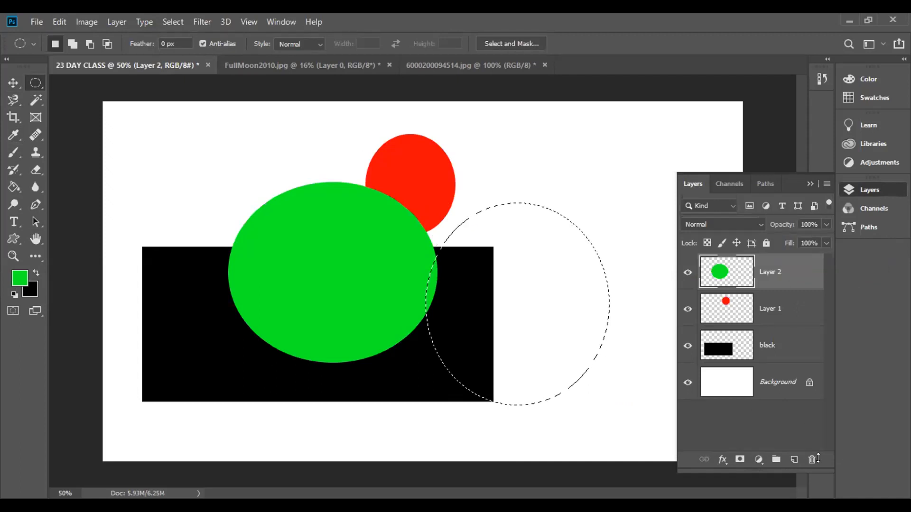
click(794, 459)
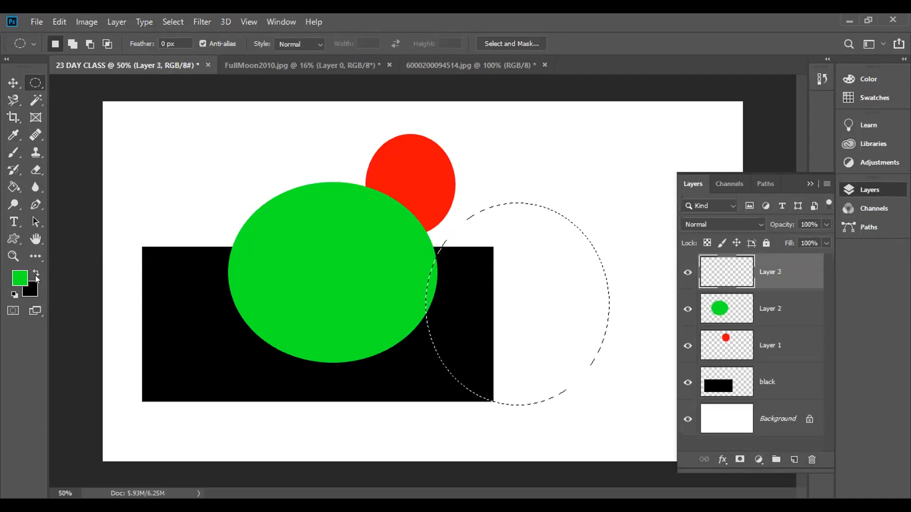
click(20, 278)
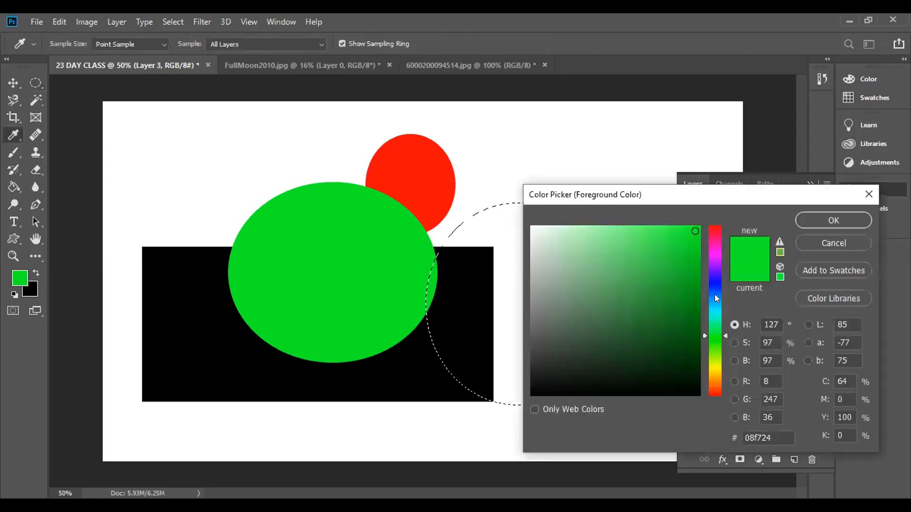
click(840, 217)
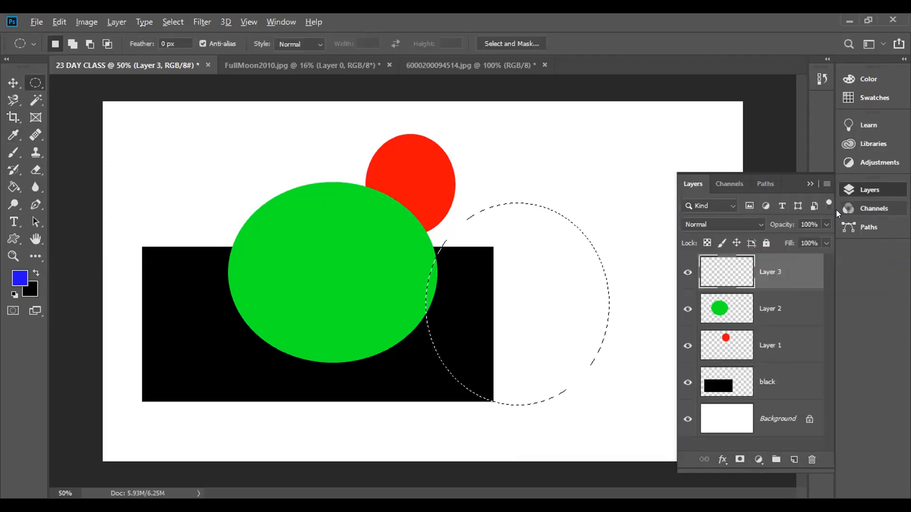
key(alt+BackSpace)
key(ctrl+d)
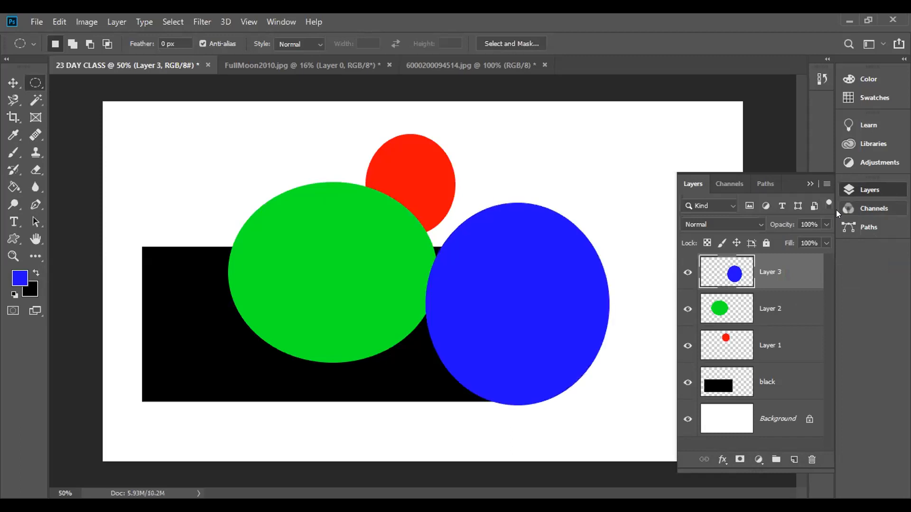
Step: Examine the composition with the Red and Green channels hidden in turn, and restore the full RGB composite
click(730, 185)
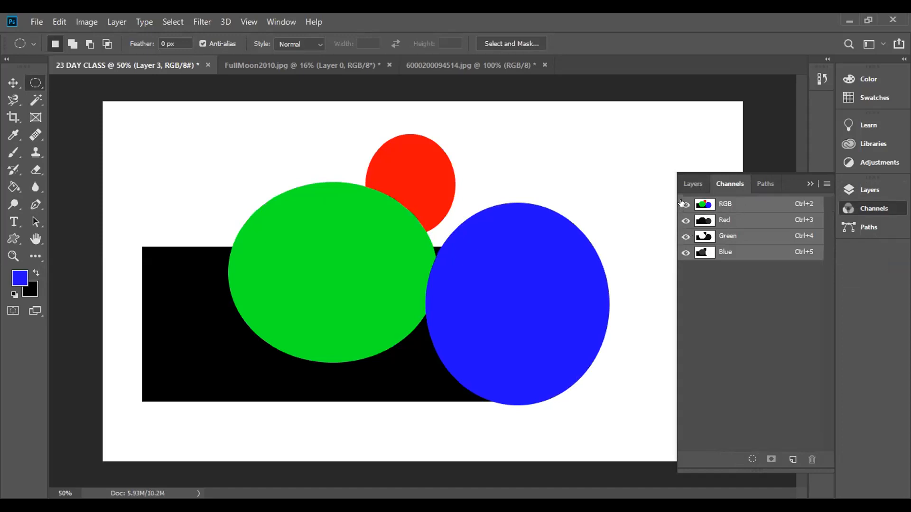
click(684, 219)
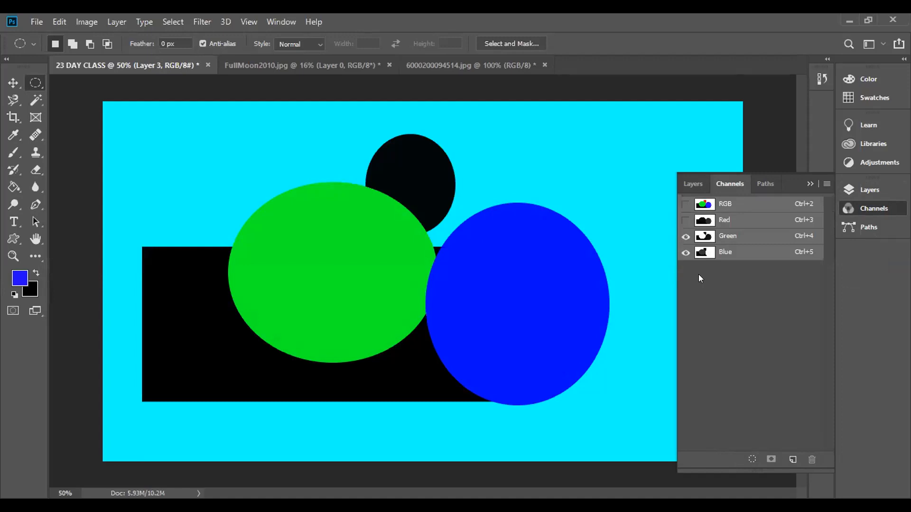
click(684, 236)
click(685, 236)
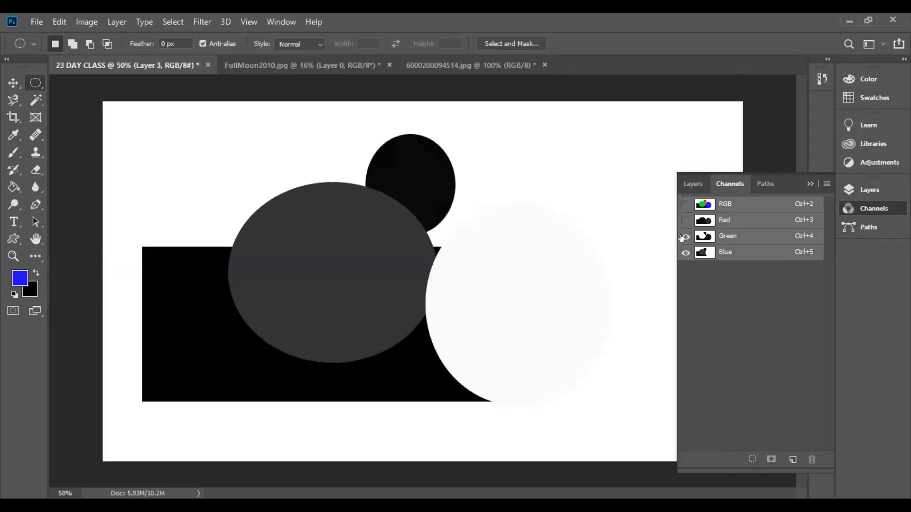
click(683, 204)
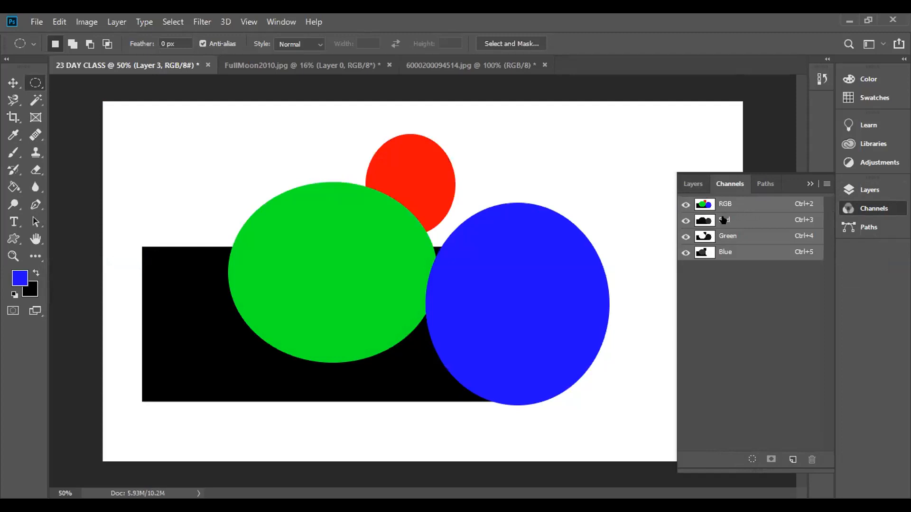
Step: Delete the layer named black, which holds the black rectangle
click(695, 184)
click(726, 376)
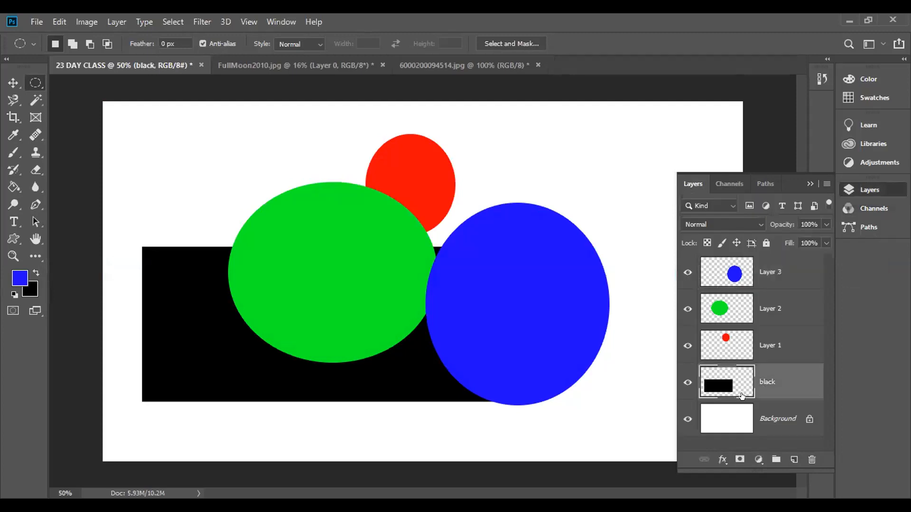
click(811, 459)
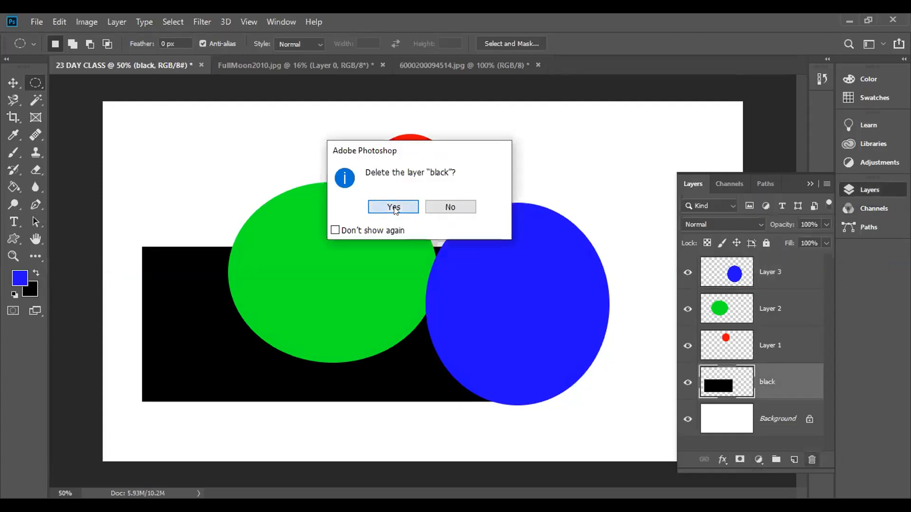
click(393, 205)
Step: Examine how the three coloured ellipses look without the Red and Green channels, restore both channels and return to the layer stack
click(733, 184)
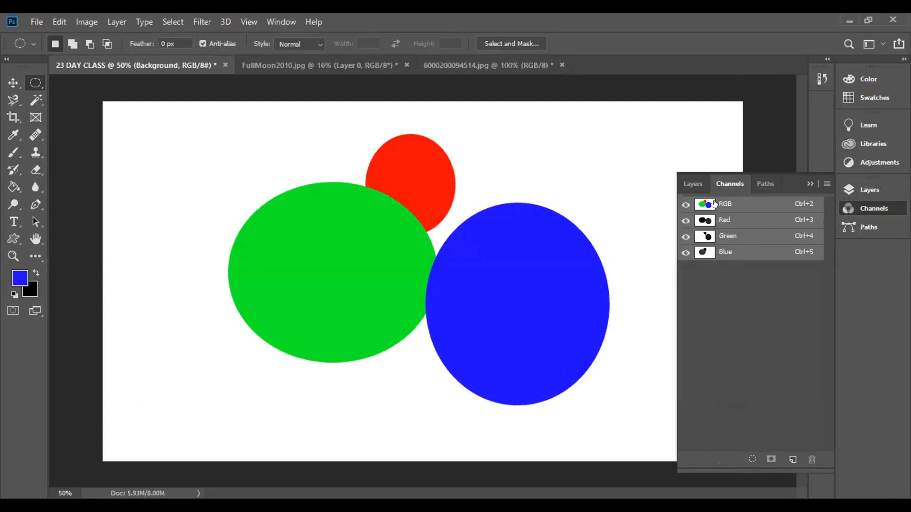
click(685, 221)
click(683, 235)
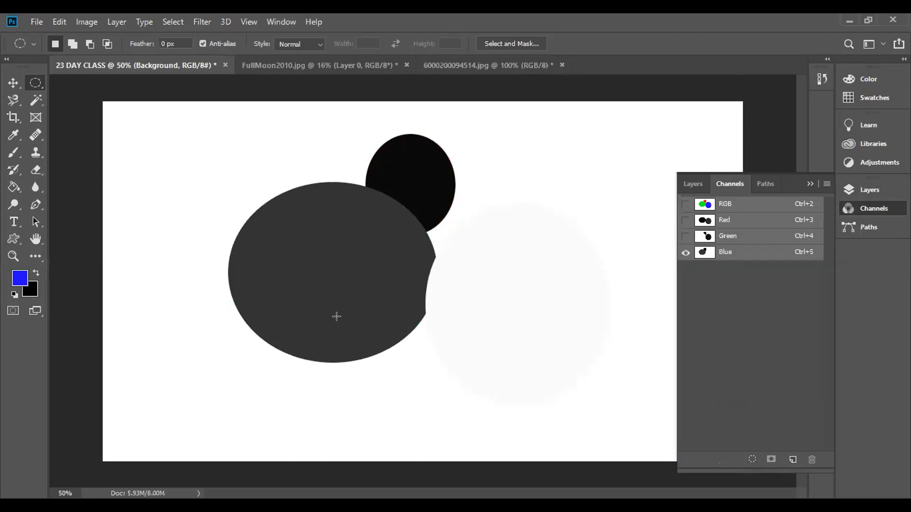
click(686, 236)
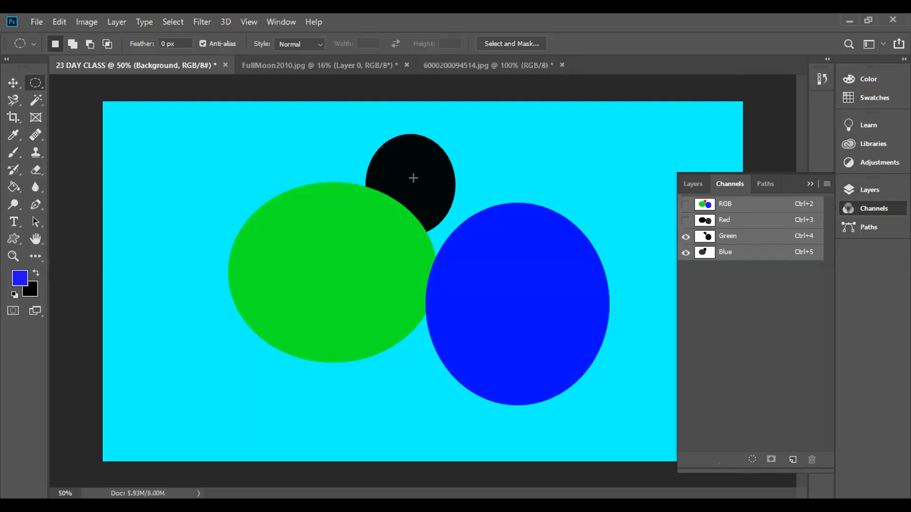
click(685, 219)
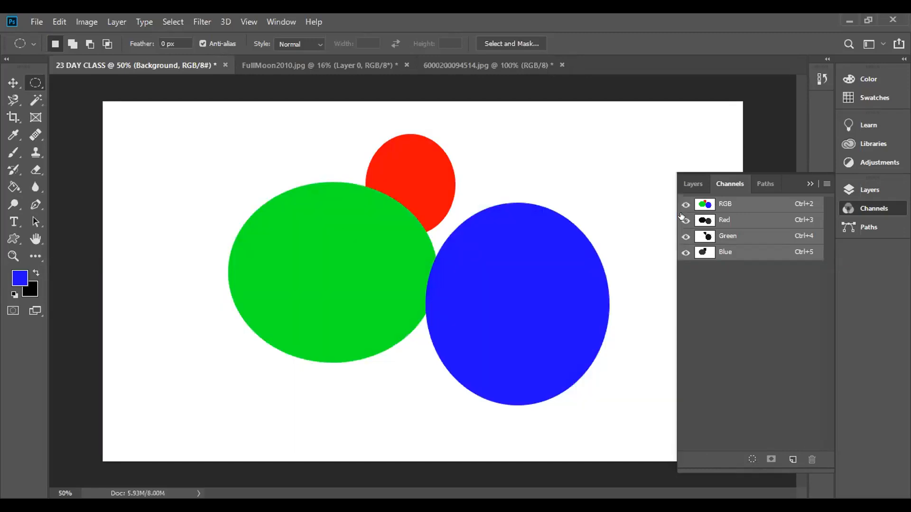
click(686, 184)
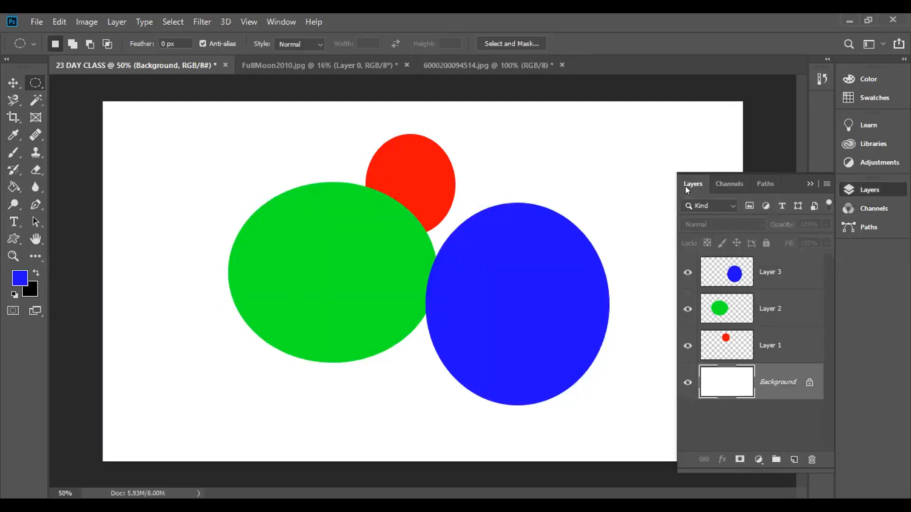
Step: Open the old-mansion-1212658 image from the Downloads folder
click(37, 22)
click(56, 49)
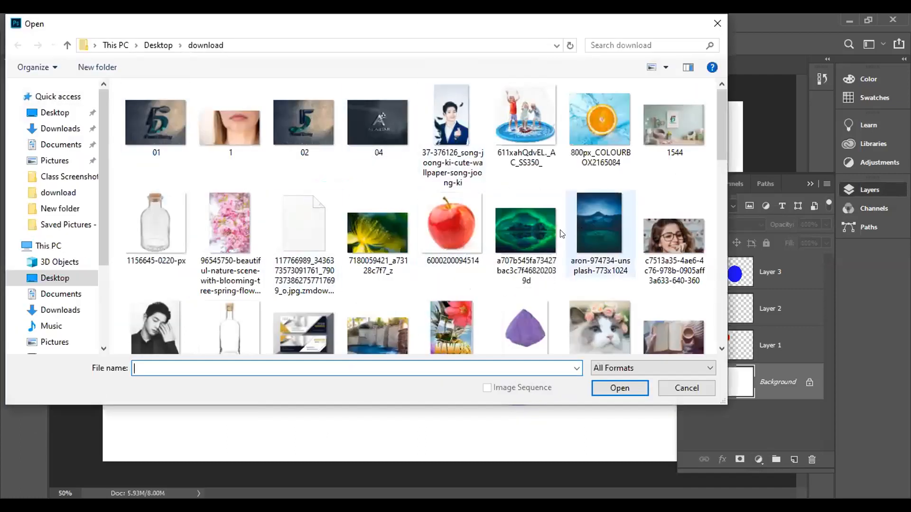
scroll(327, 313, down, 3)
scroll(326, 313, up, 3)
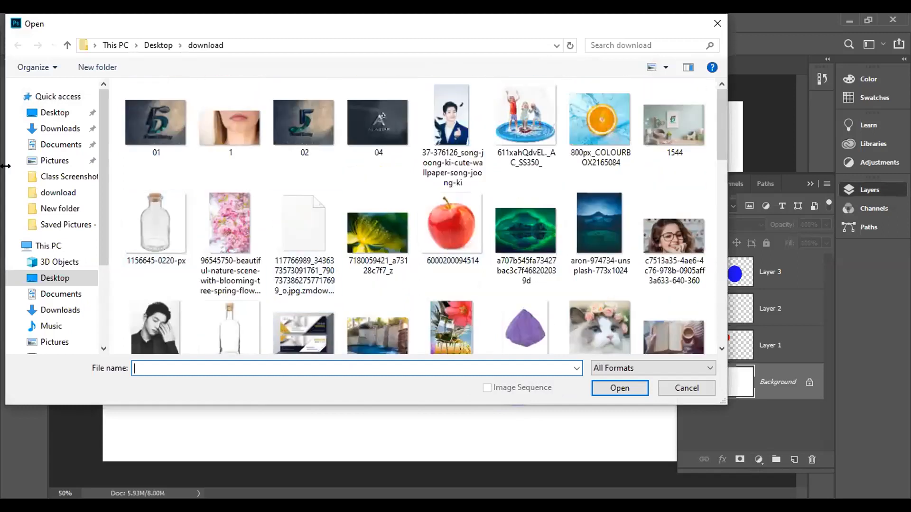
click(32, 129)
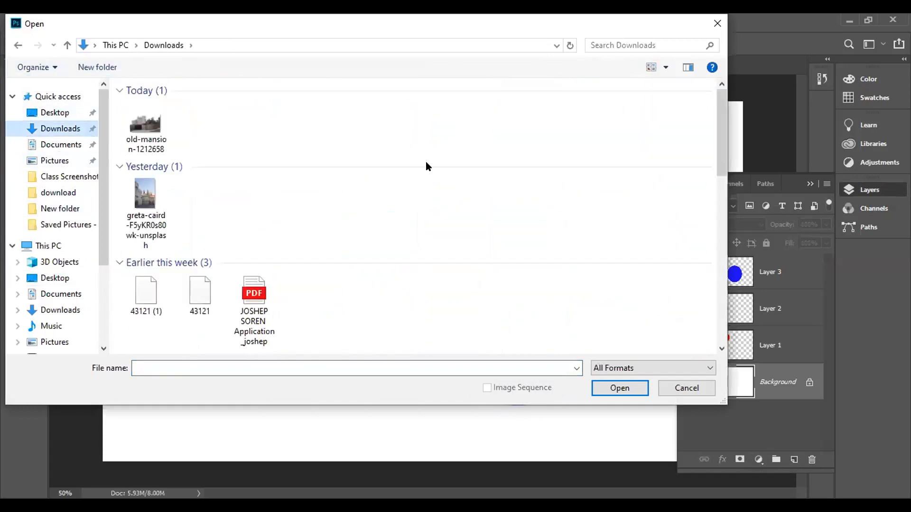
click(145, 127)
key(Return)
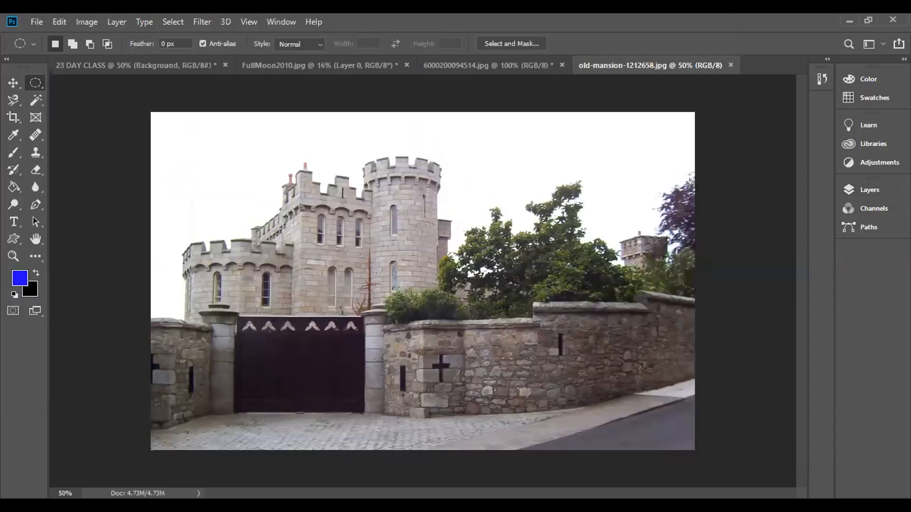
Step: Examine the mansion photo with its Red and Green channels hidden and restored, and compare the channels with its single Background layer
click(857, 188)
click(730, 184)
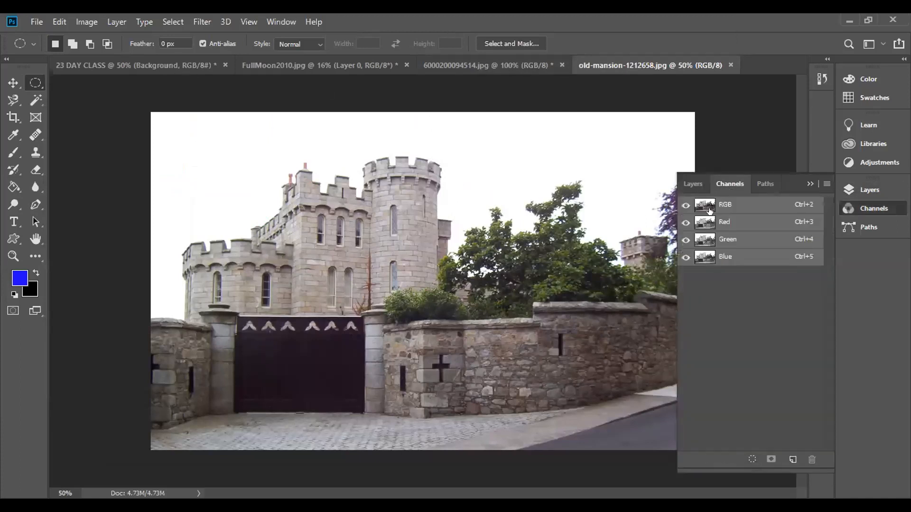
click(685, 222)
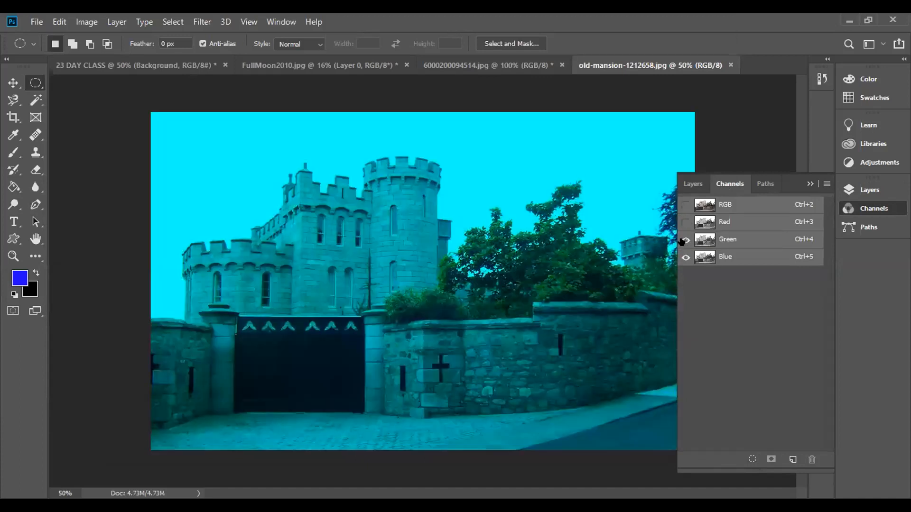
click(684, 240)
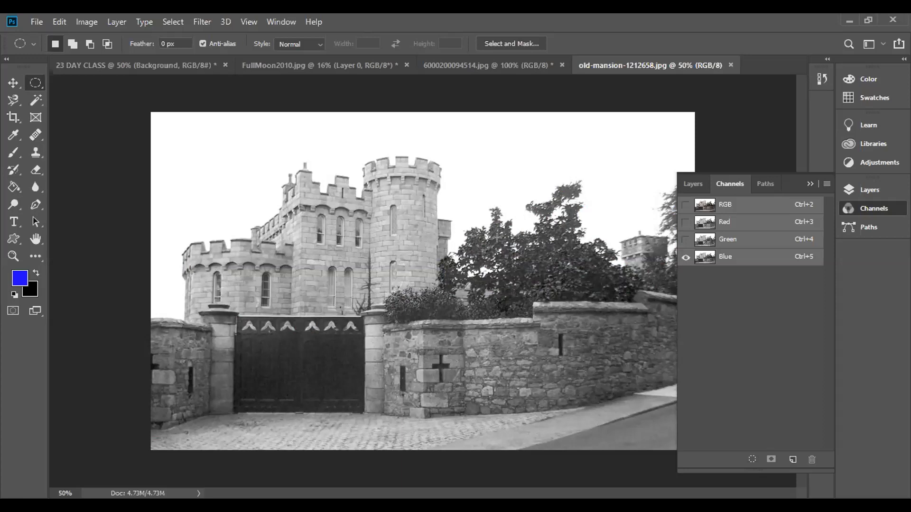
click(686, 239)
click(685, 223)
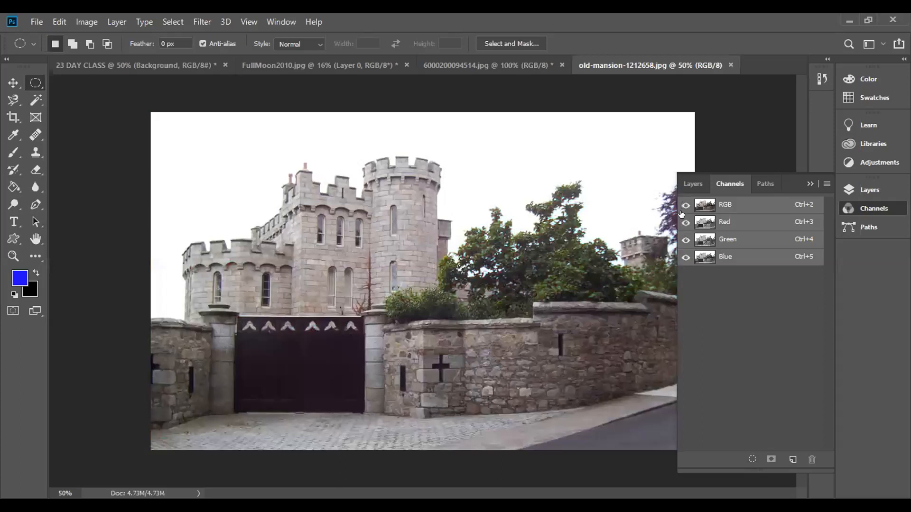
click(691, 185)
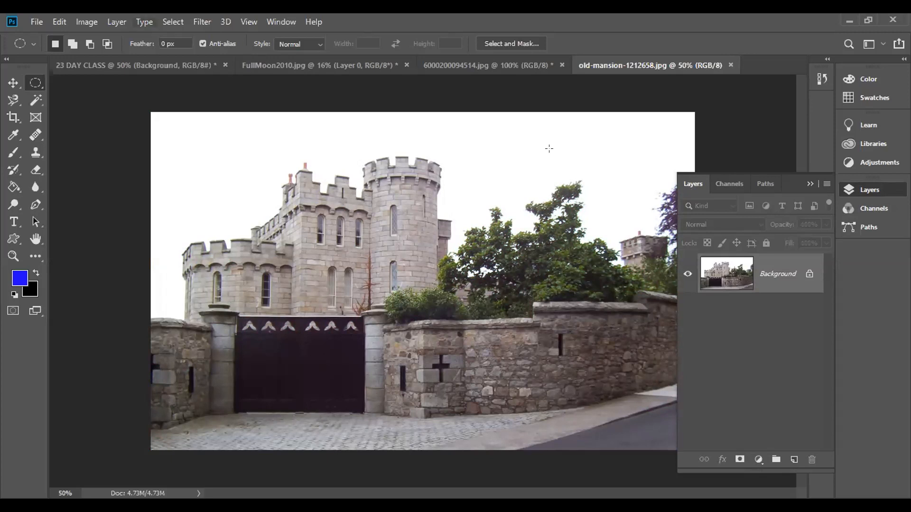
click(731, 185)
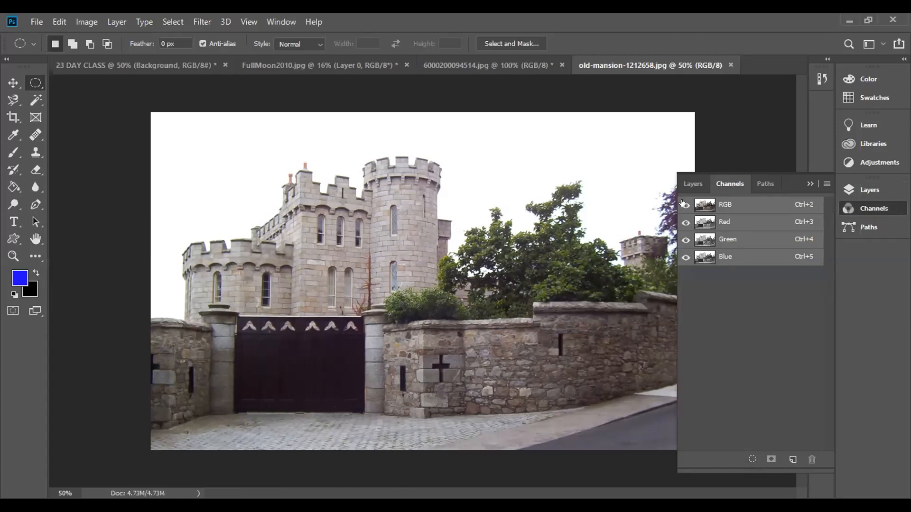
Step: Switch to the FullMoon2010.jpg document and view its Red channel alone
click(344, 65)
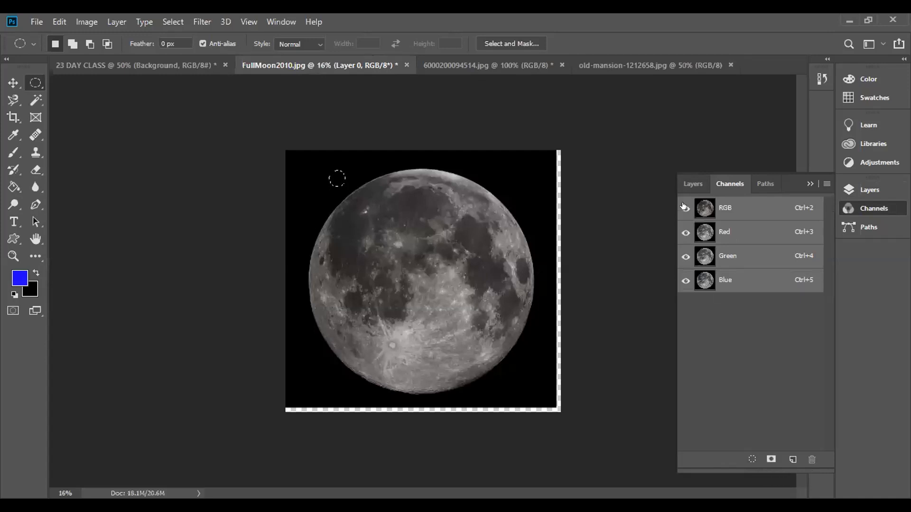
click(720, 232)
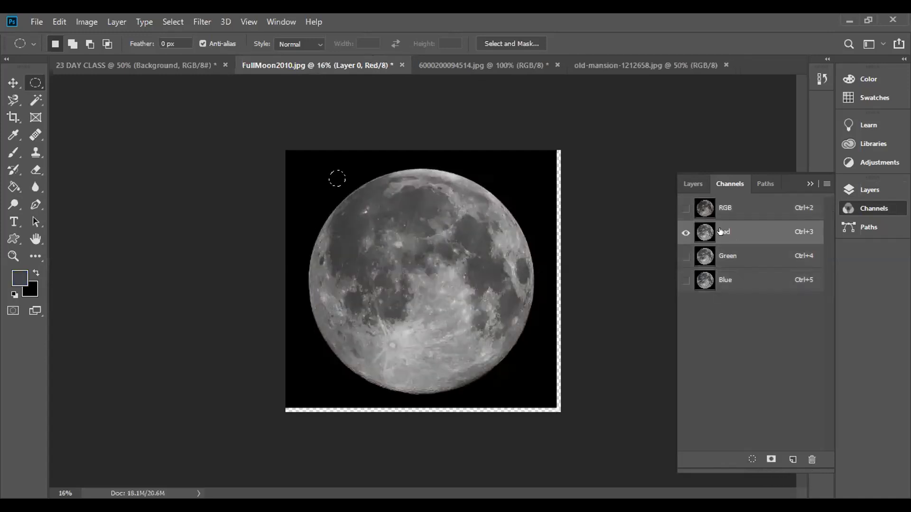
Step: Examine the moon image's individual Green, Blue and Red channels and return to the RGB composite
click(723, 254)
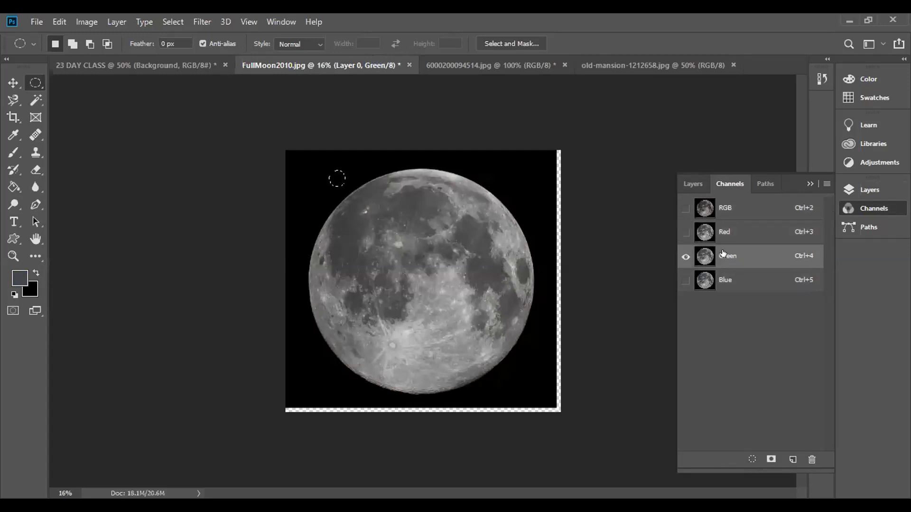
click(725, 279)
click(725, 257)
click(725, 232)
click(725, 208)
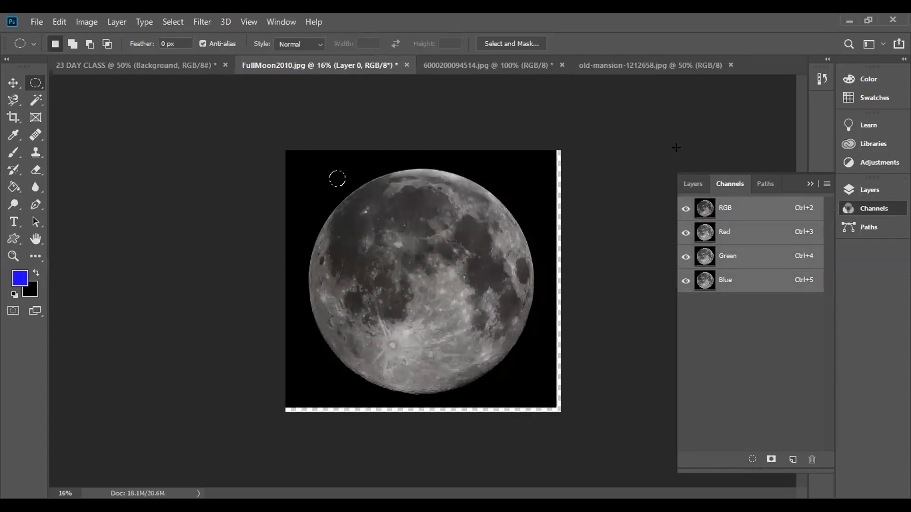
Step: In the 23 DAY CLASS document, examine the Red, Green and Blue channels of the coloured circles, then the composite and its layers
click(166, 66)
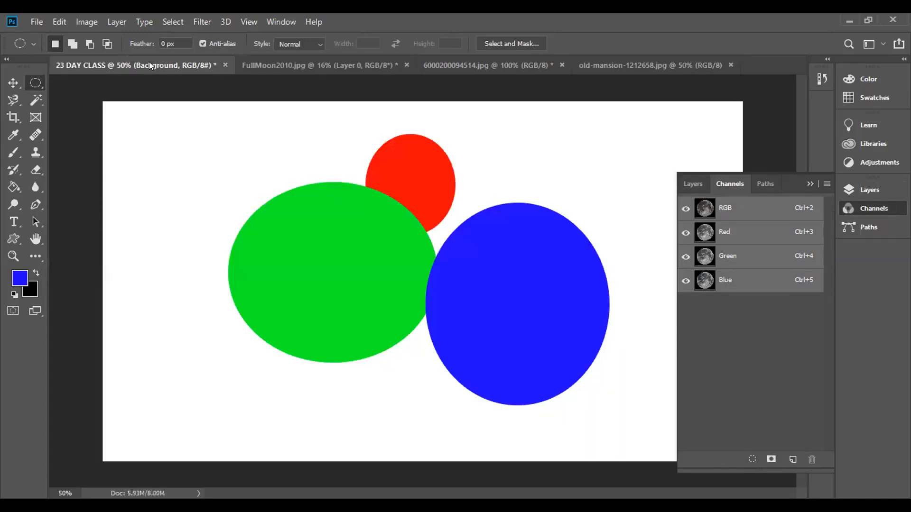
click(729, 220)
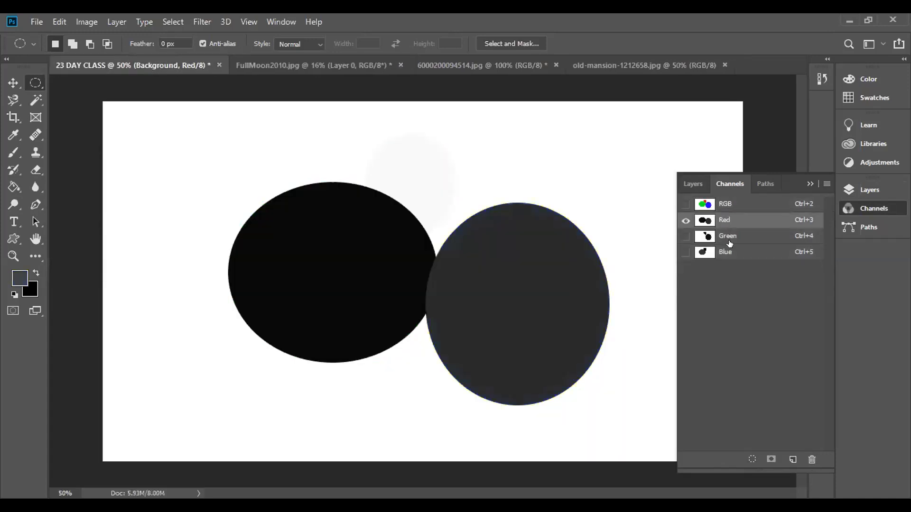
click(729, 242)
click(733, 254)
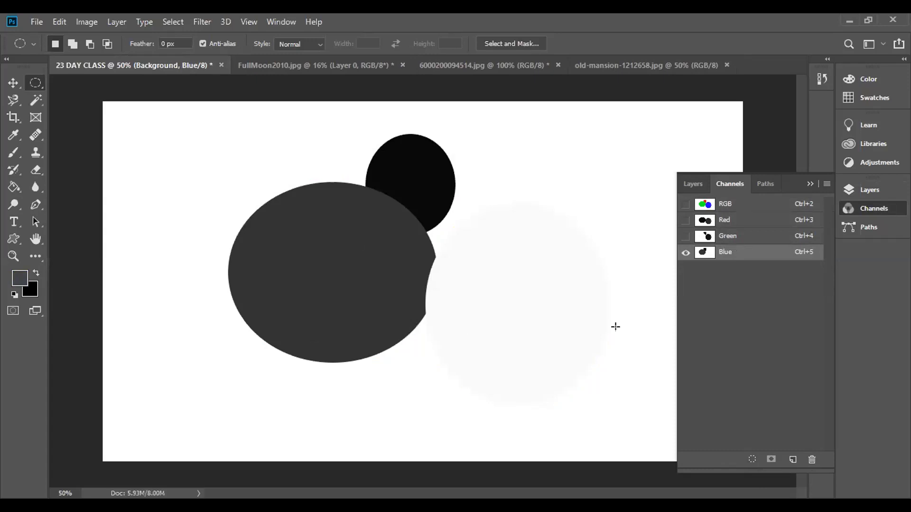
click(744, 222)
click(743, 204)
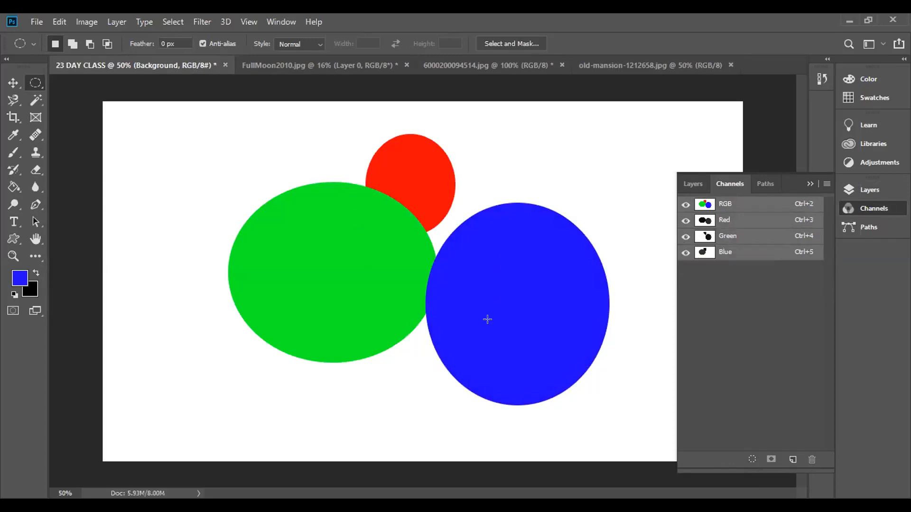
click(695, 183)
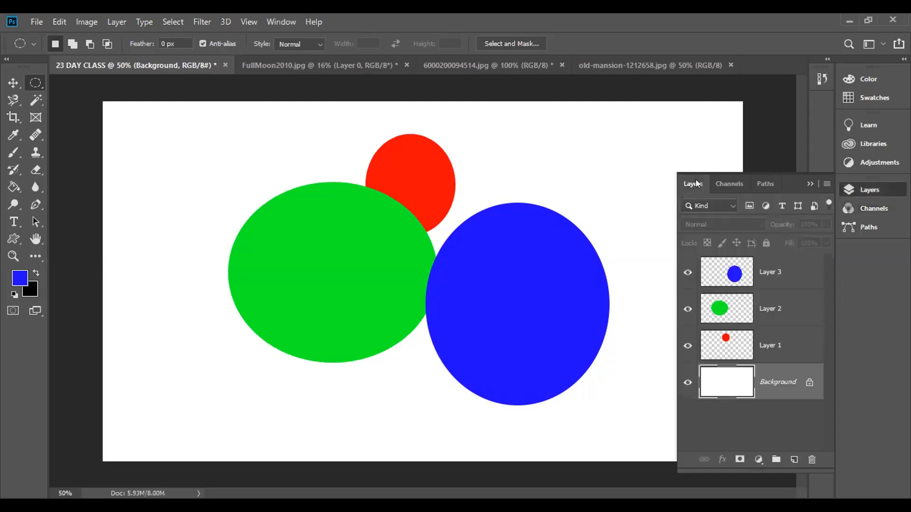
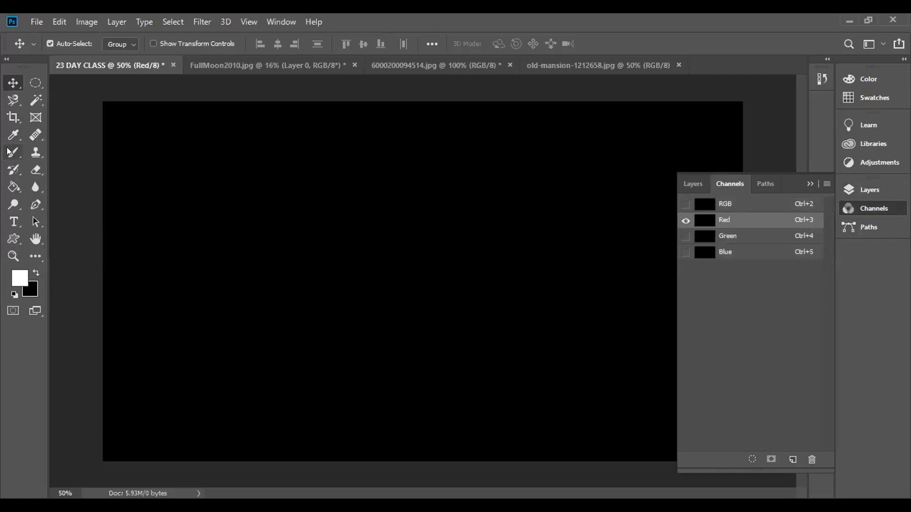
Step: Paint one white circle with the 500-size Brush in each of the Red, Green and Blue channels, overlapping them, and show the RGB composite
click(231, 227)
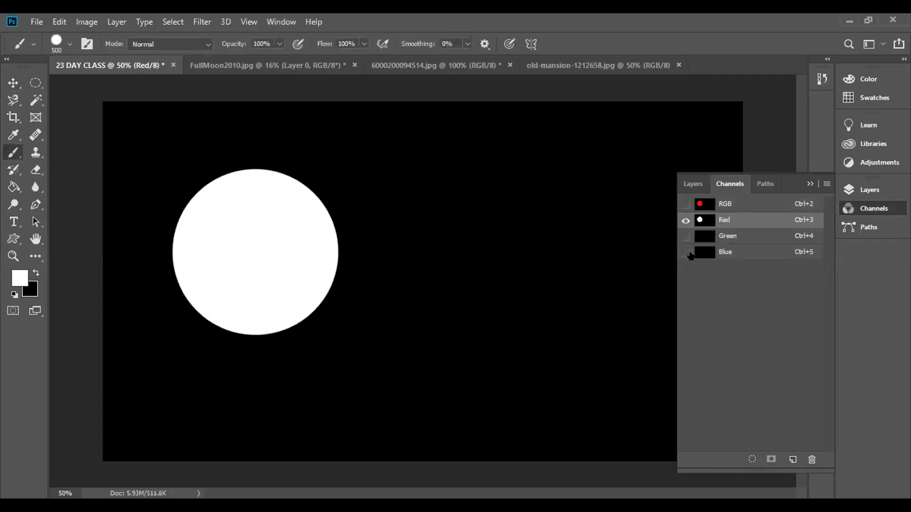
click(726, 236)
click(368, 242)
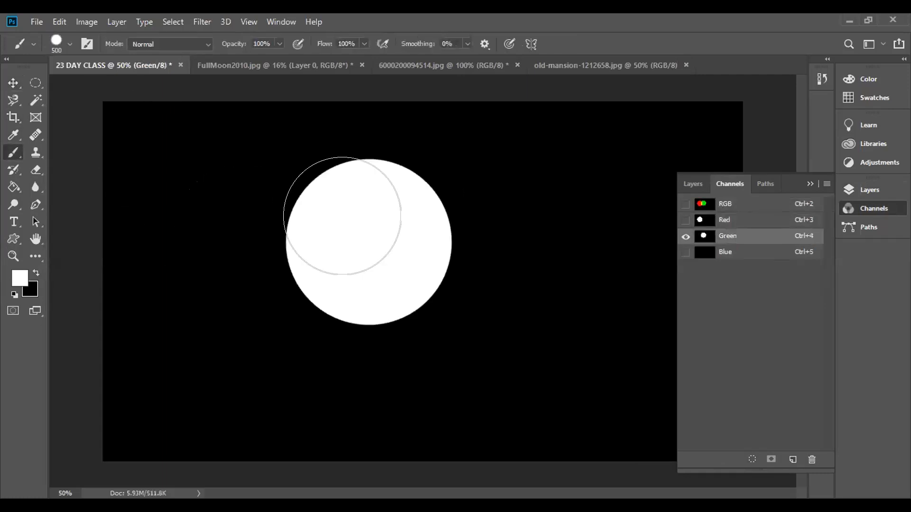
click(724, 252)
click(300, 309)
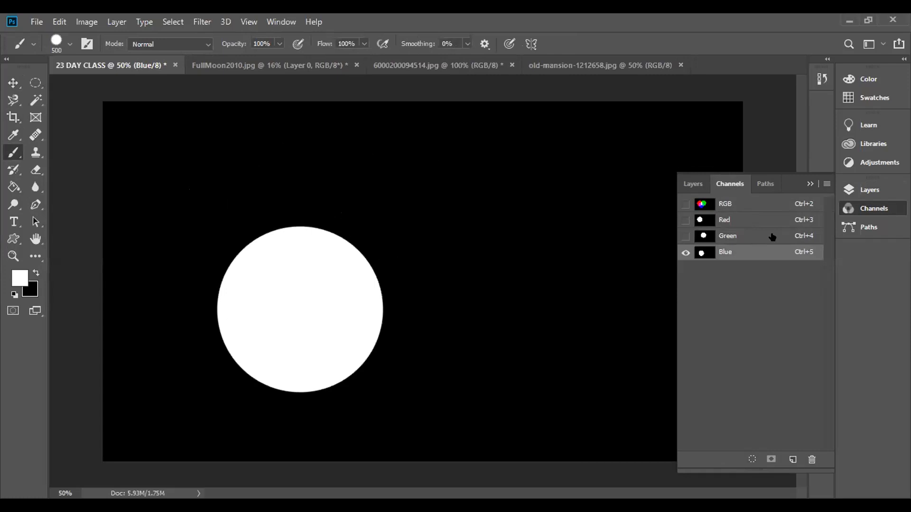
click(725, 205)
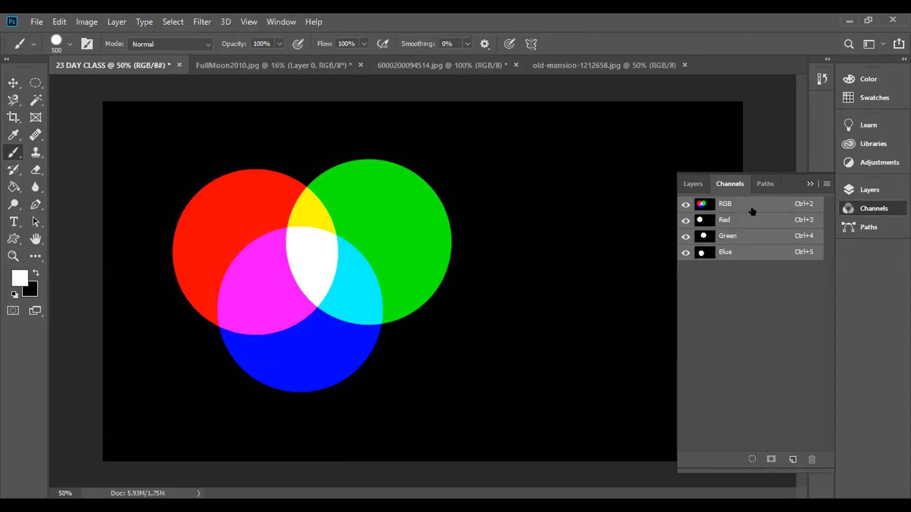
Step: Examine the painted circle in each of the Red, Green and Blue channels, then compare the composite with the layer list
click(724, 222)
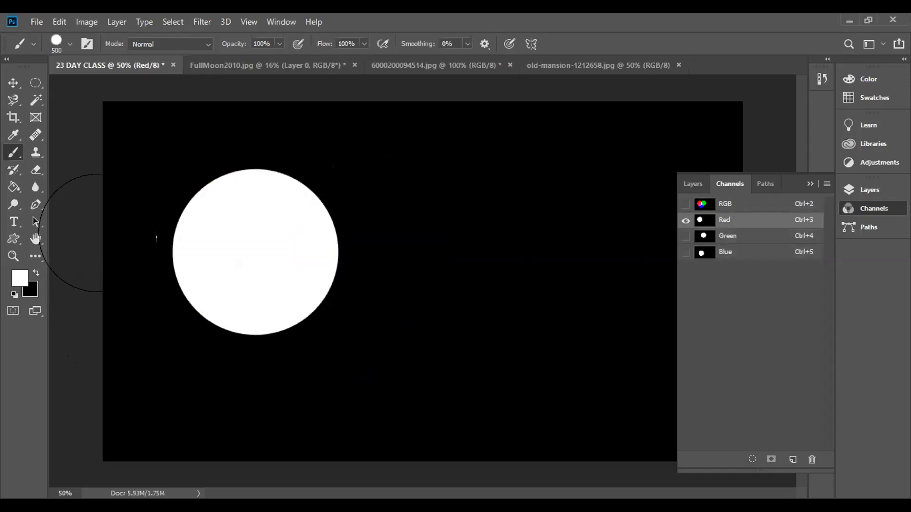
click(740, 239)
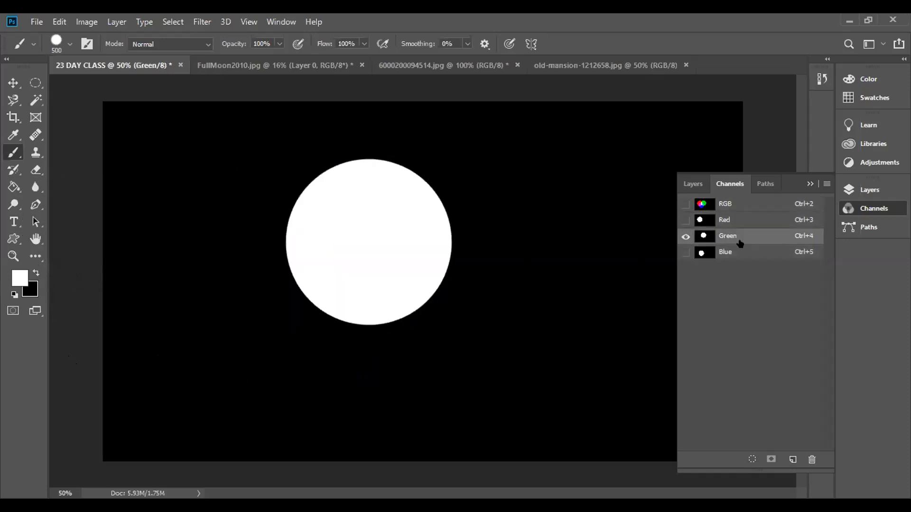
click(734, 252)
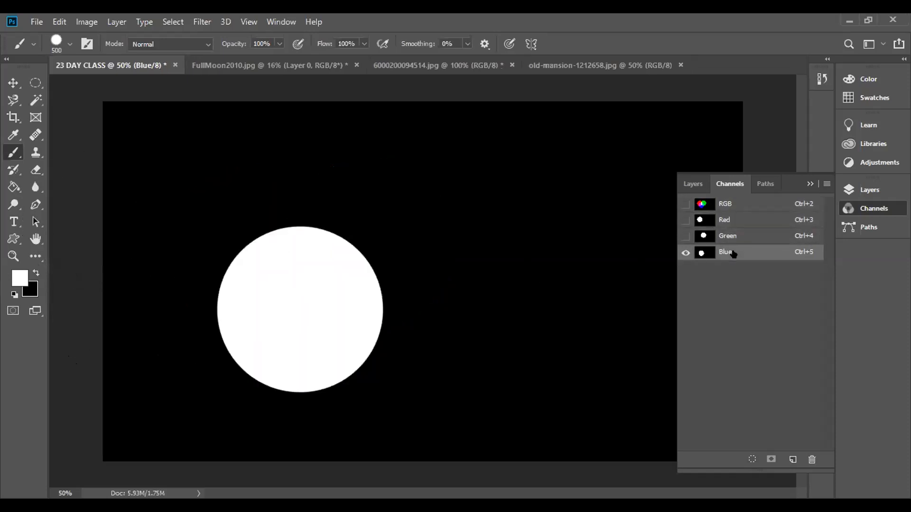
click(729, 203)
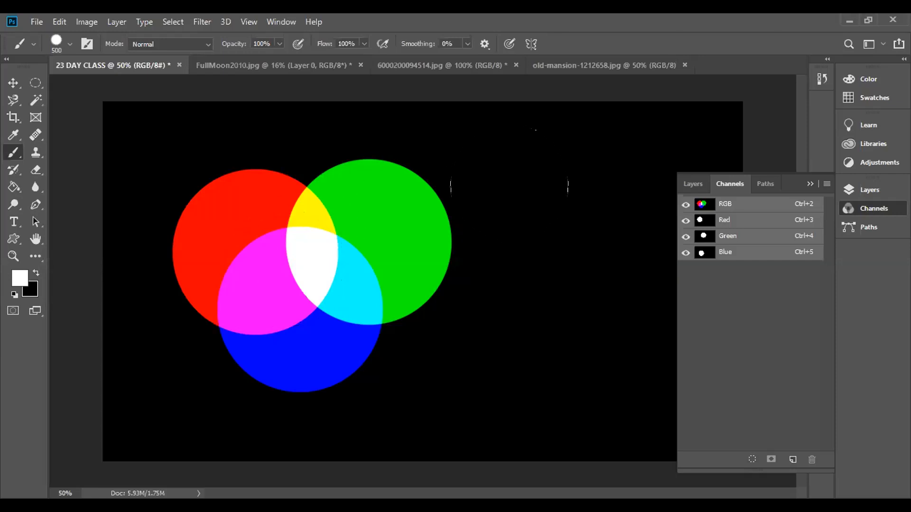
click(686, 183)
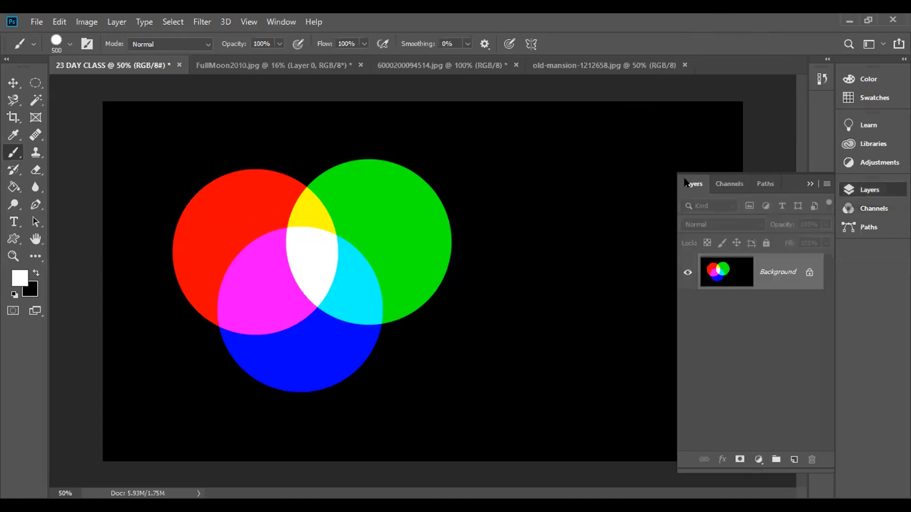
click(729, 187)
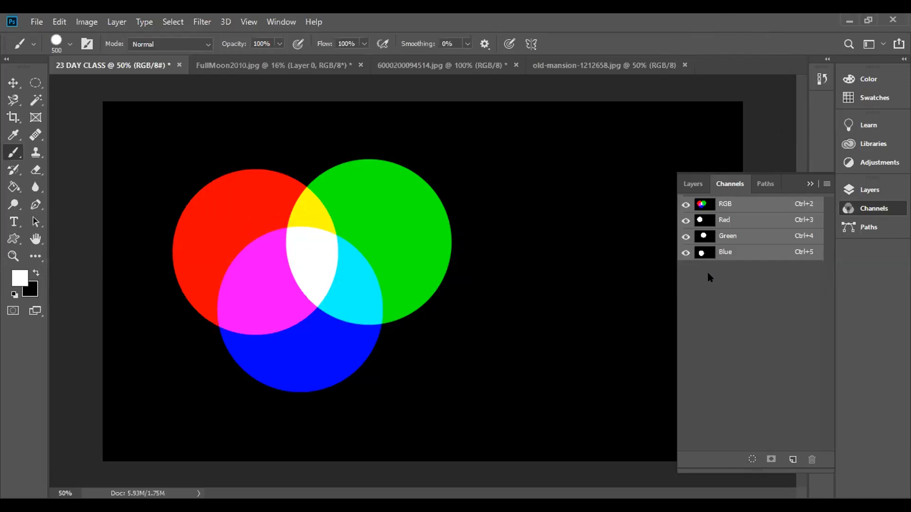
click(686, 186)
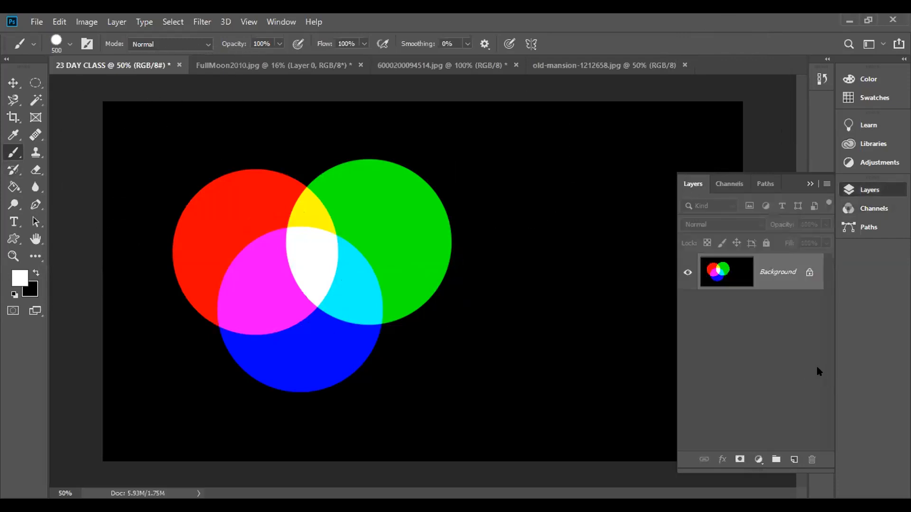
Step: Undo the three painted channel circles and the black background fill, and switch to the Move tool
key(ctrl+z)
key(ctrl+z)
key(ctrl+z)
key(ctrl+z)
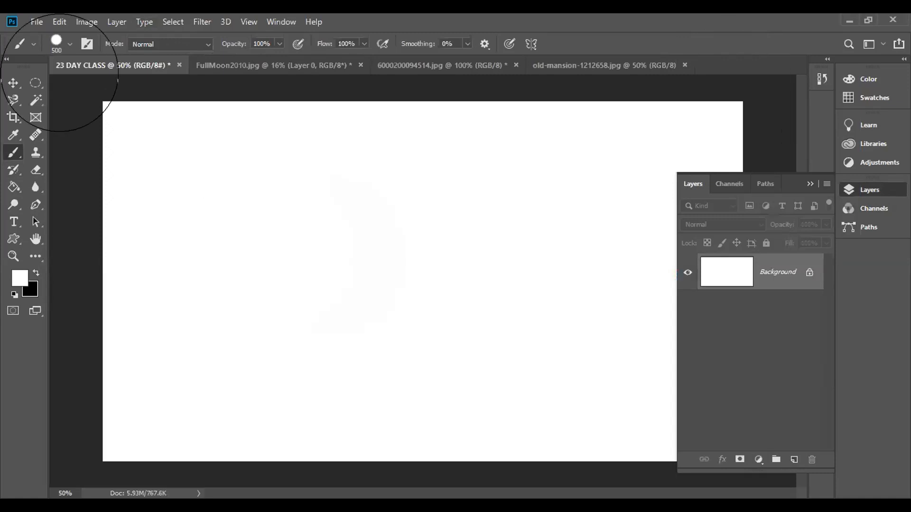
click(13, 83)
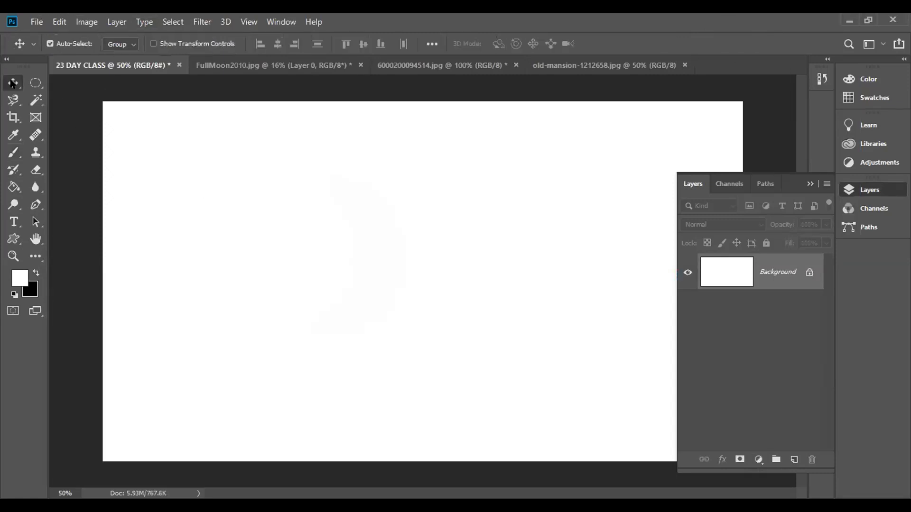
click(33, 22)
click(46, 49)
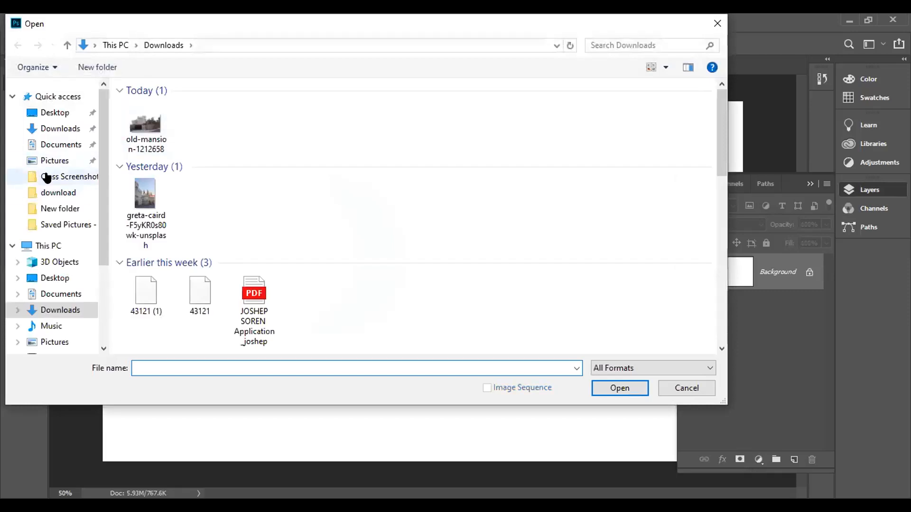
click(72, 114)
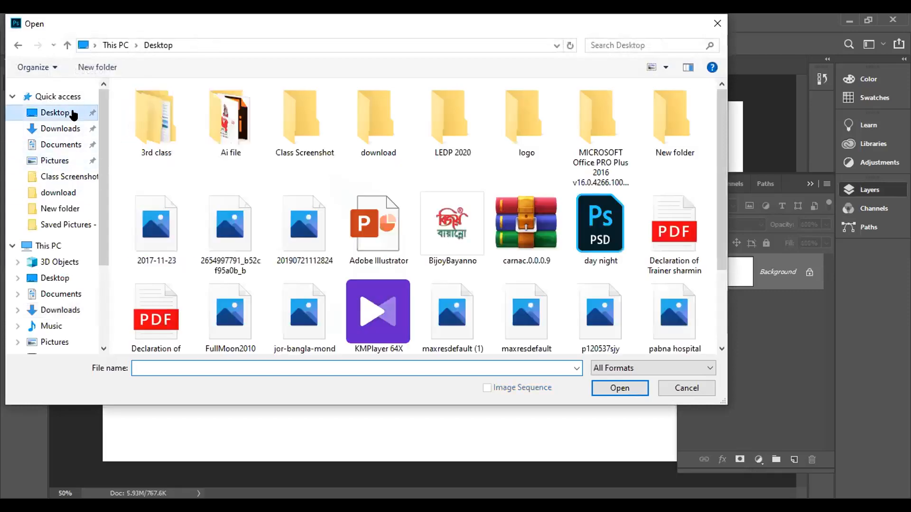
click(230, 231)
key(Return)
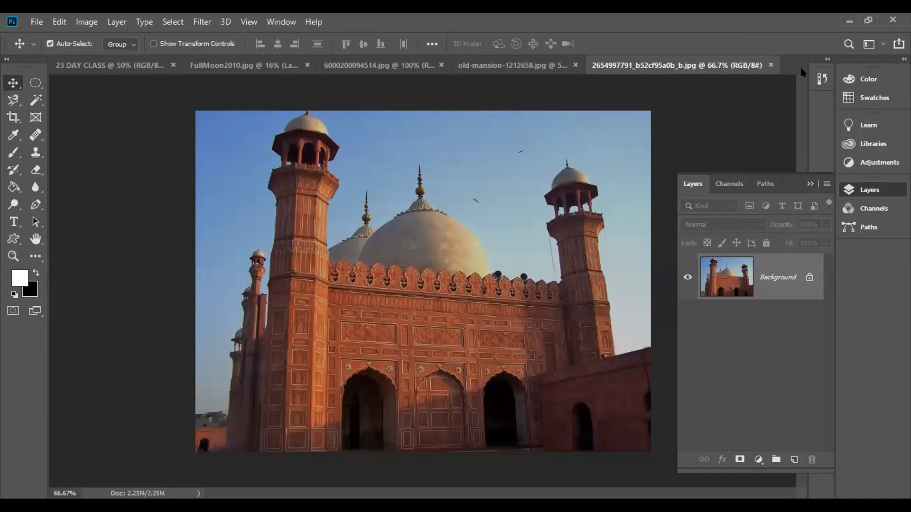
click(88, 21)
mouse_move(110, 59)
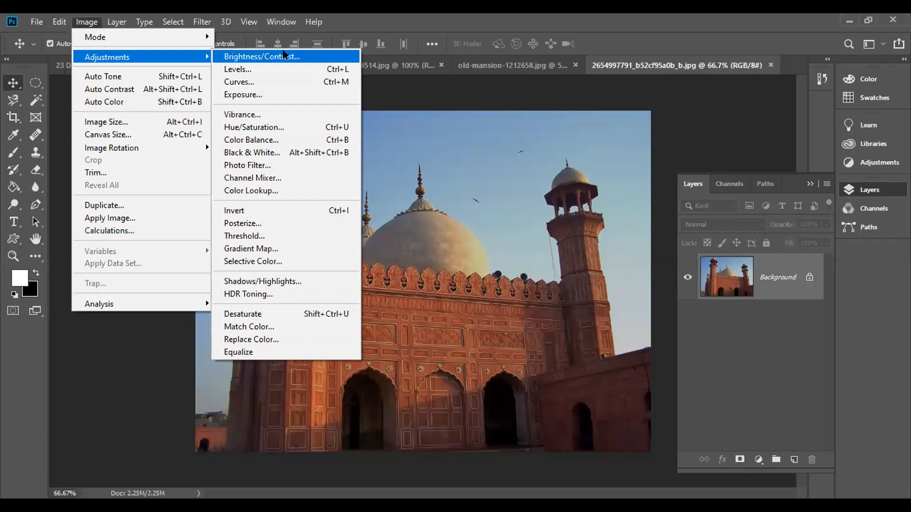
click(476, 327)
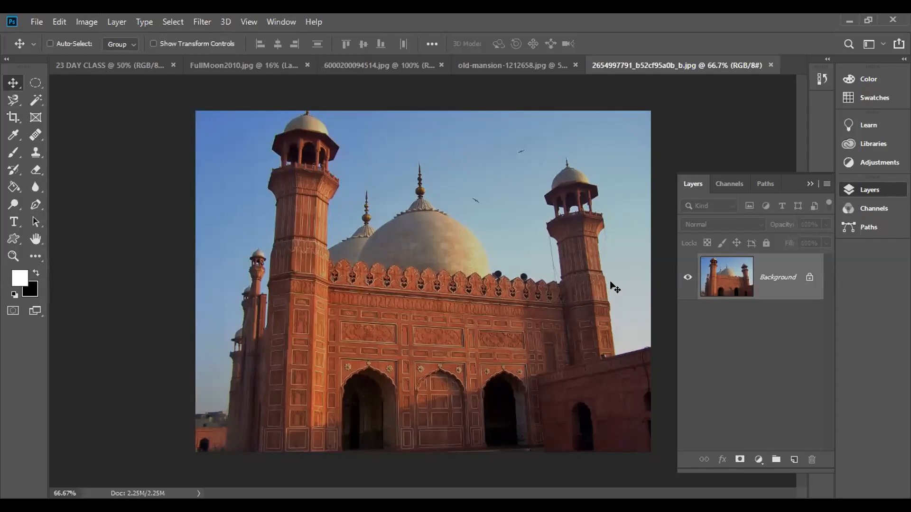
Step: Duplicate the mosque photo's Background layer and compare the copy with the original by hiding and showing each layer
key(ctrl+j)
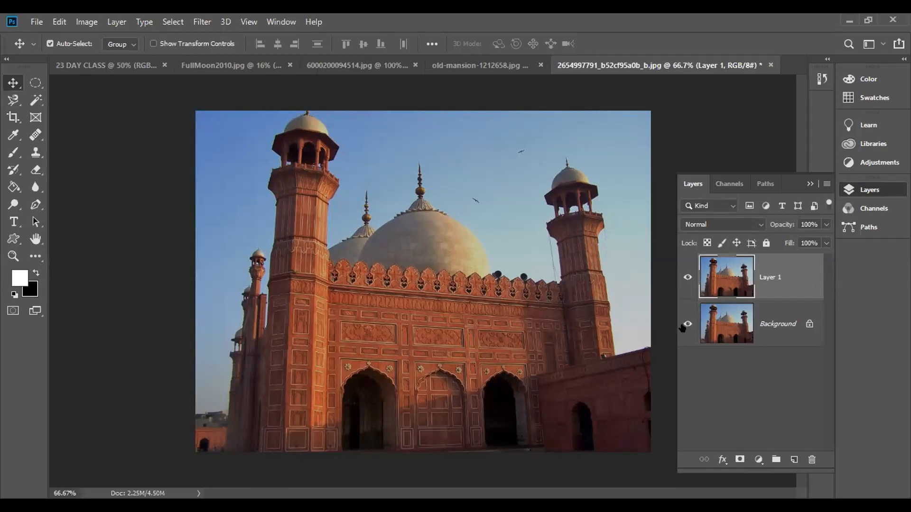
click(687, 277)
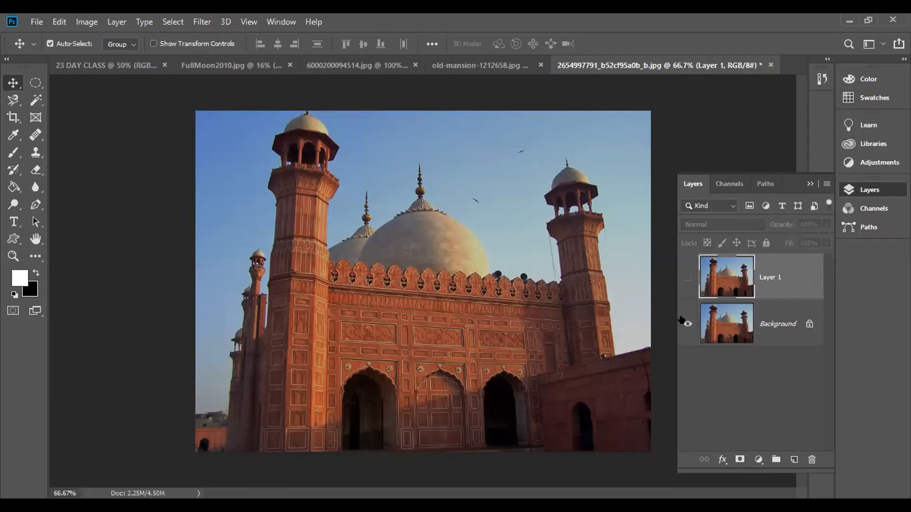
click(688, 324)
click(686, 277)
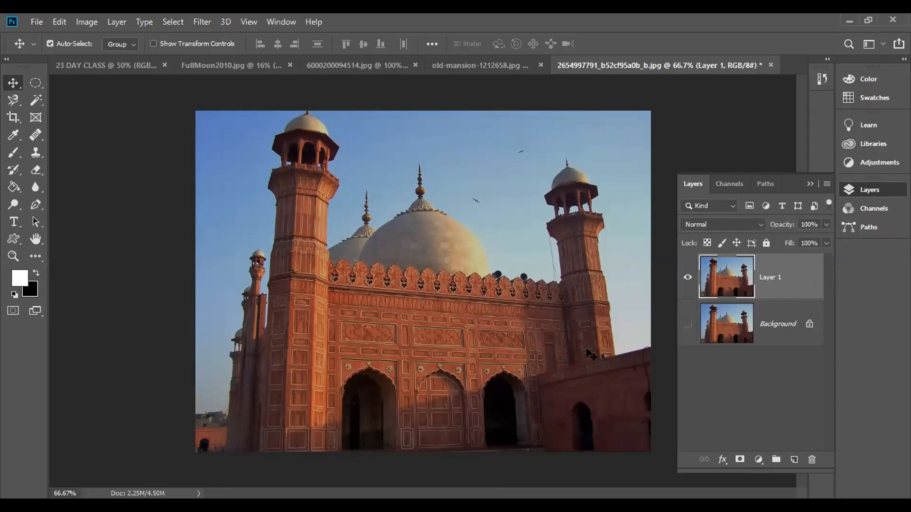
click(688, 323)
click(86, 25)
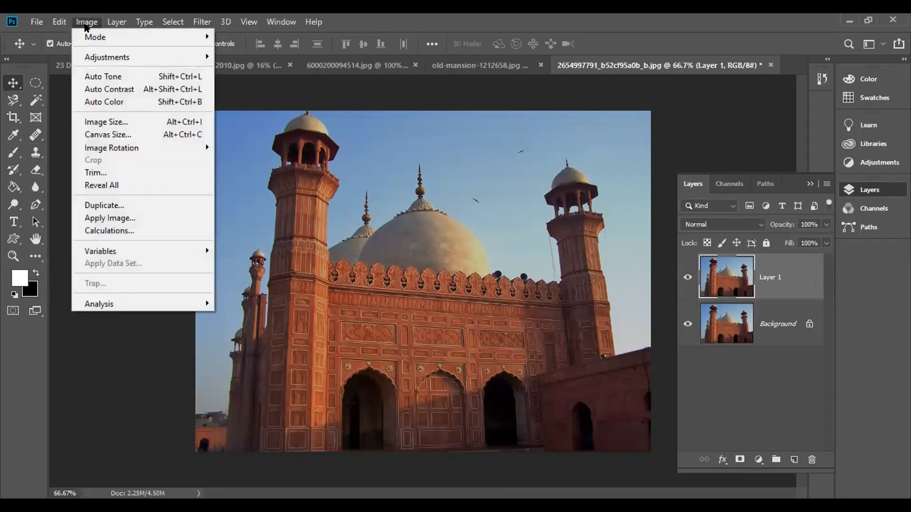
click(725, 366)
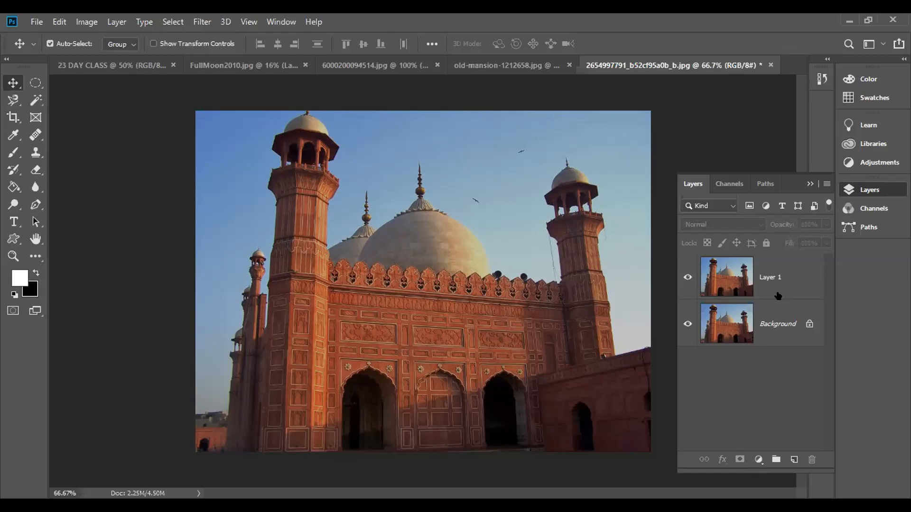
click(687, 277)
click(683, 277)
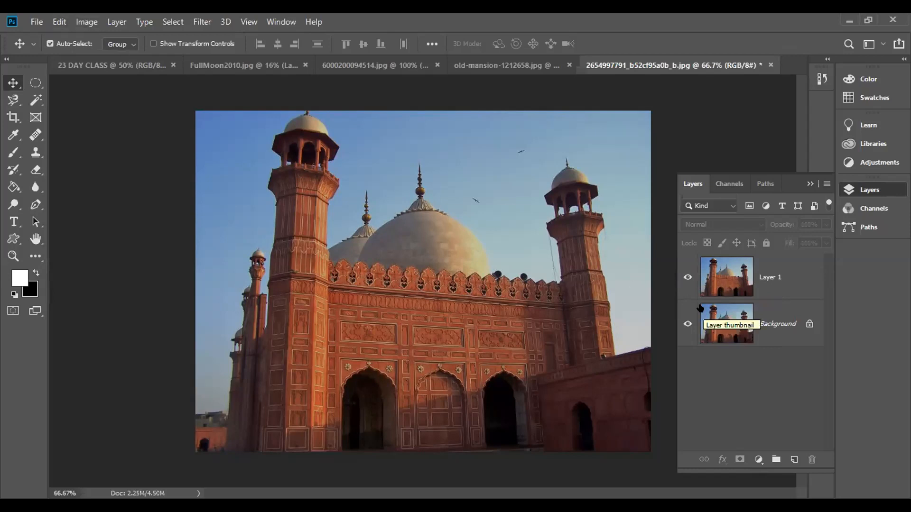
Step: Open Brightness/Contrast for the duplicated mosque layer, preview brightness at 150 and -12, and reset it to 0
right_click(786, 277)
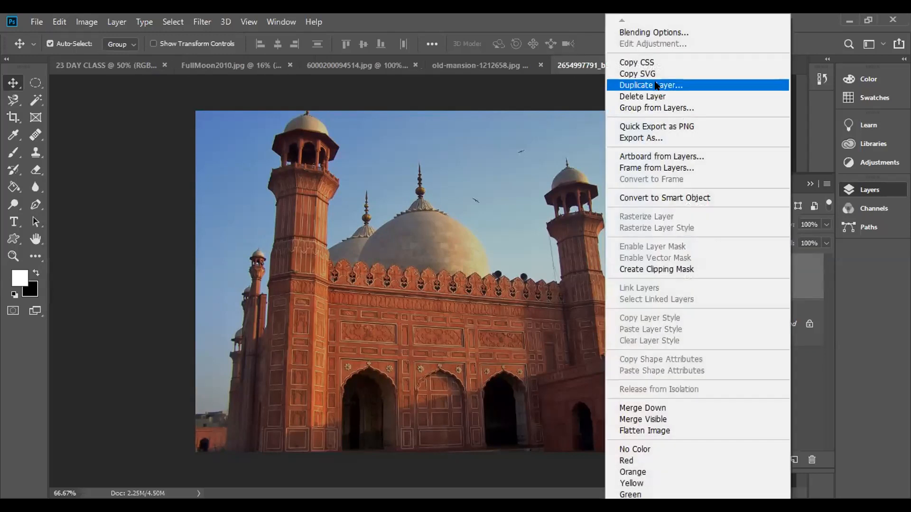
click(569, 433)
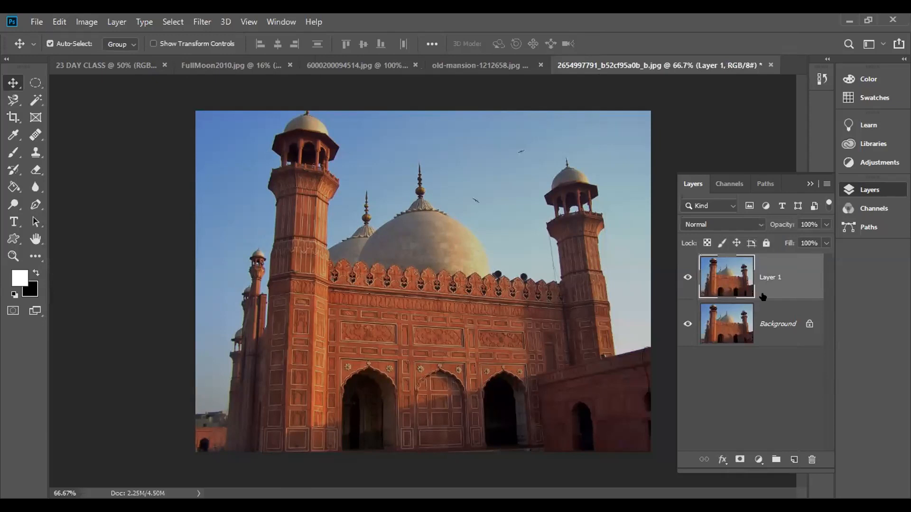
click(78, 20)
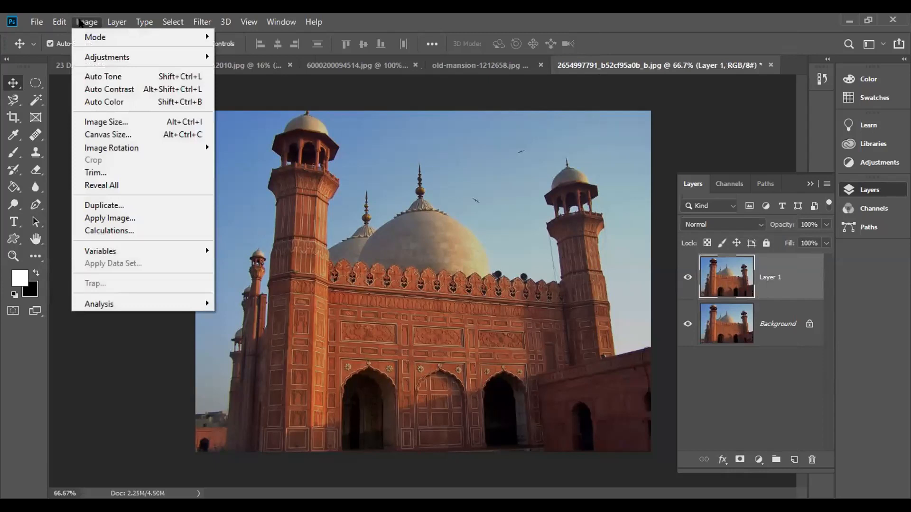
mouse_move(98, 57)
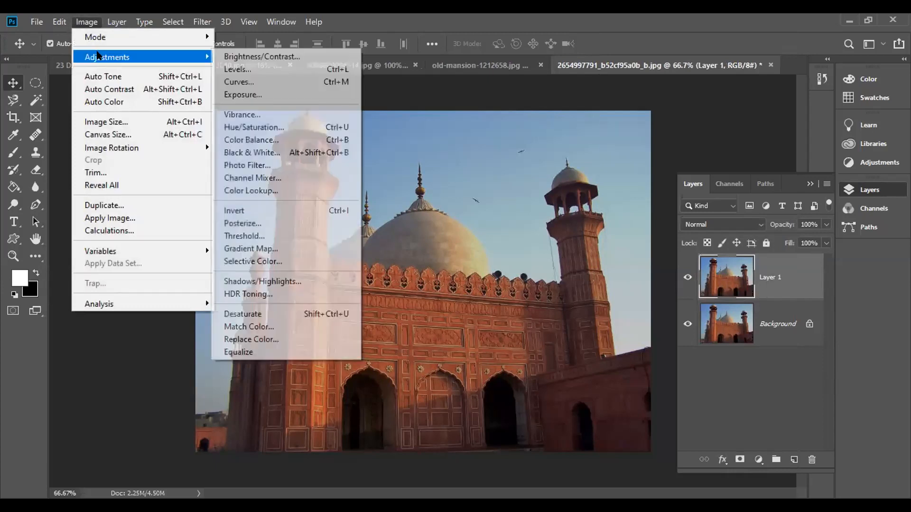
click(262, 58)
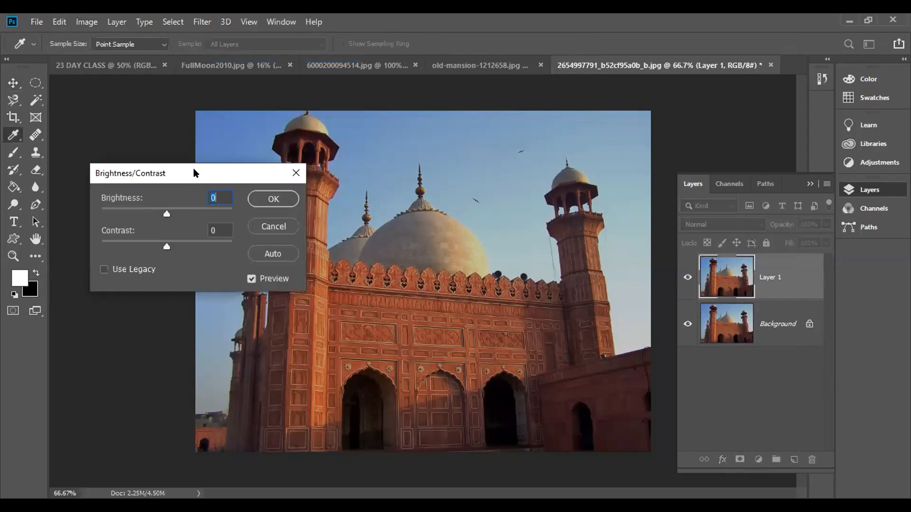
drag(194, 172, 151, 124)
drag(125, 166, 190, 163)
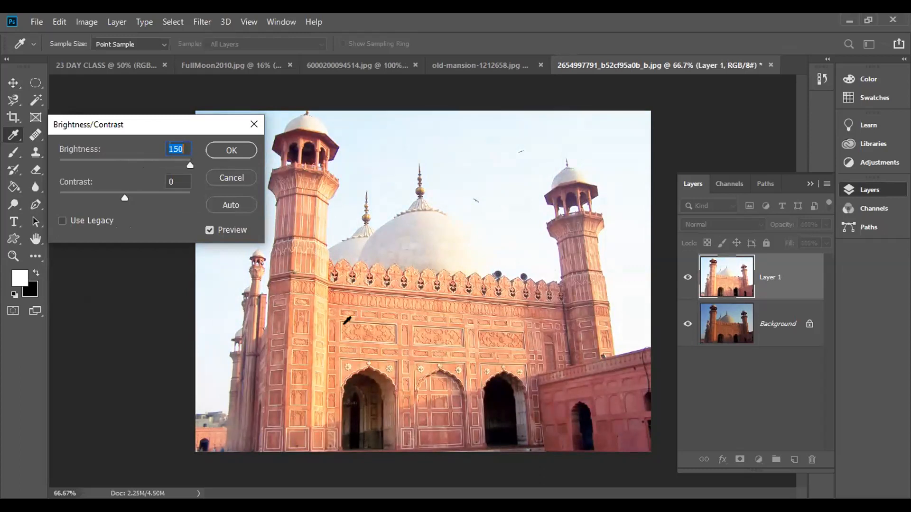
drag(190, 165, 119, 161)
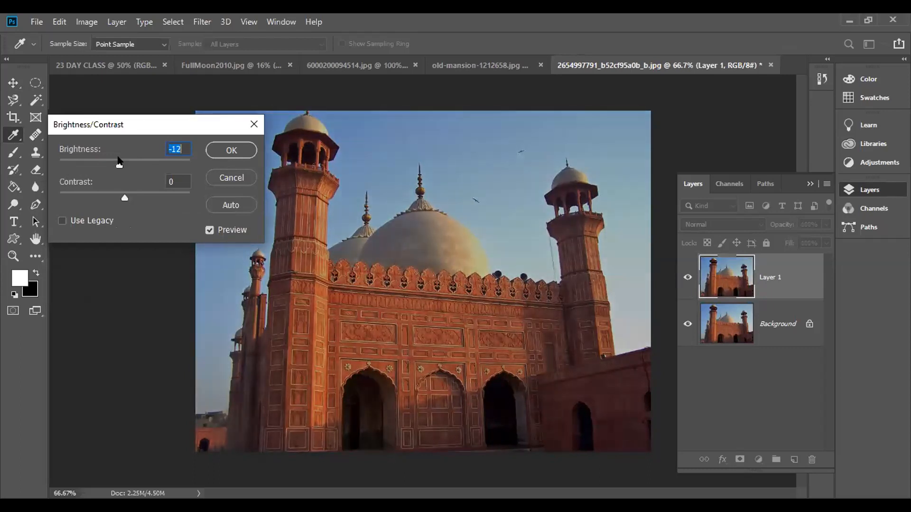
text(0)
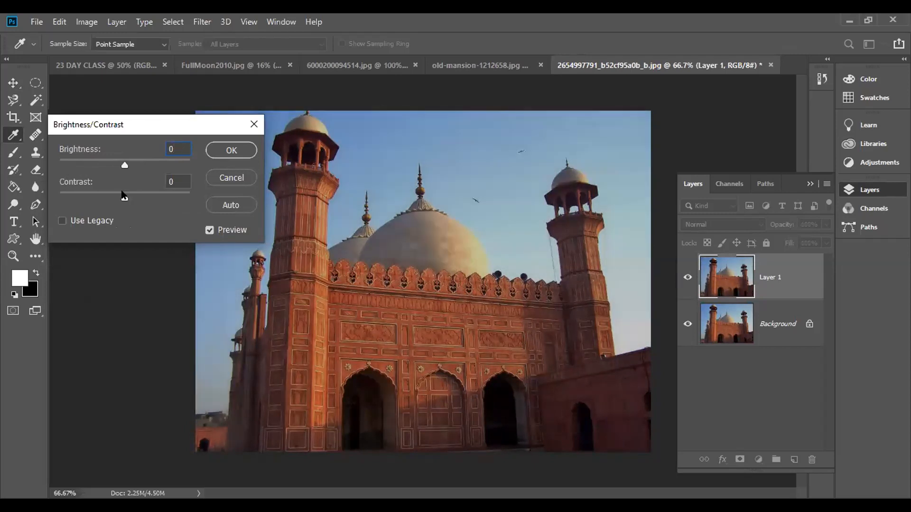
Step: Preview the contrast at 41 and other strengths, reset it to 0, and preview brightness at 109 and 34
drag(123, 198, 151, 195)
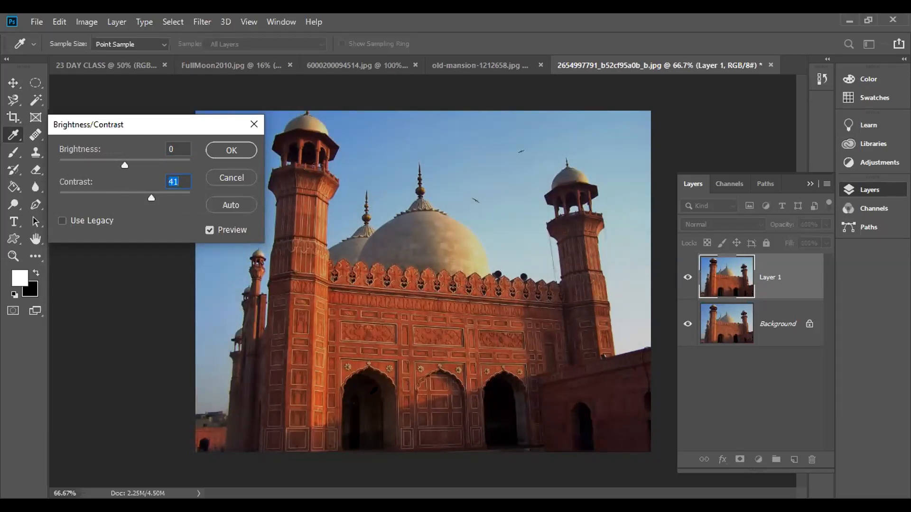
drag(152, 199, 172, 195)
drag(170, 199, 135, 199)
text(0)
drag(123, 164, 172, 161)
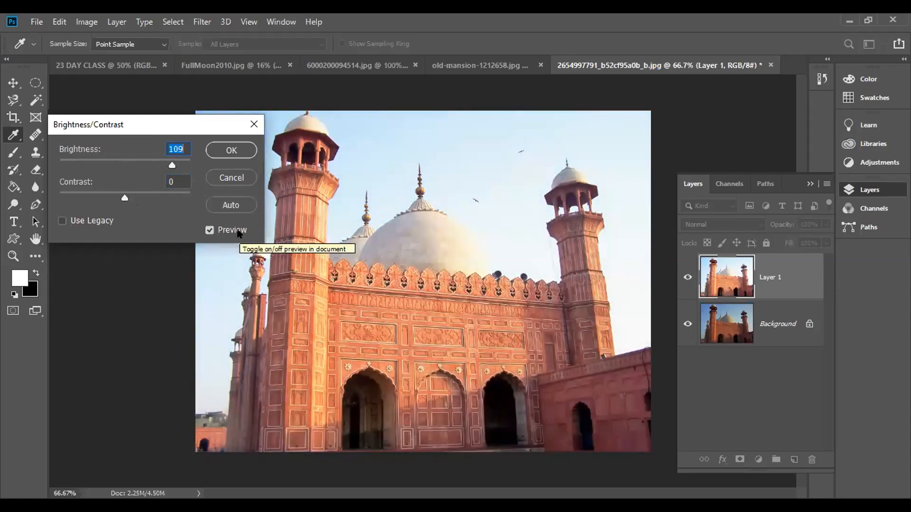
drag(172, 166, 140, 167)
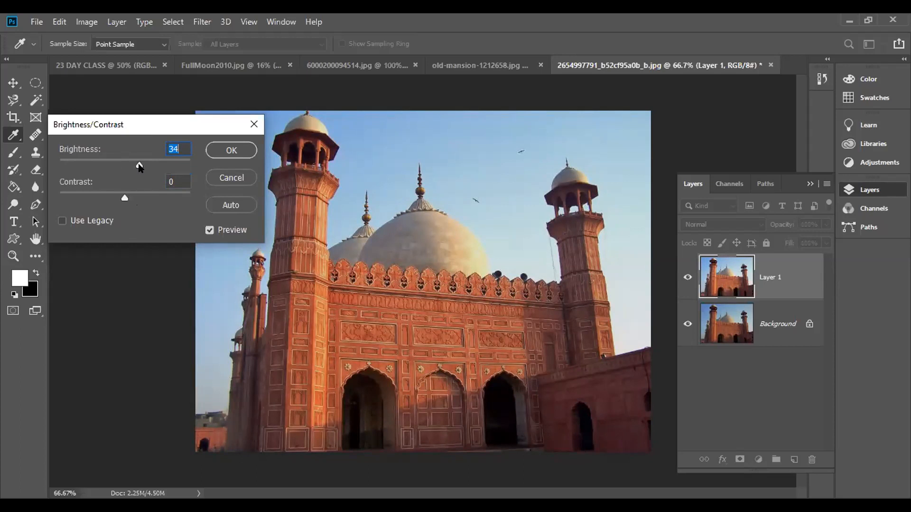
Step: Try the Use Legacy option with brightness 80 and contrast 67, and turn the option off again
click(61, 221)
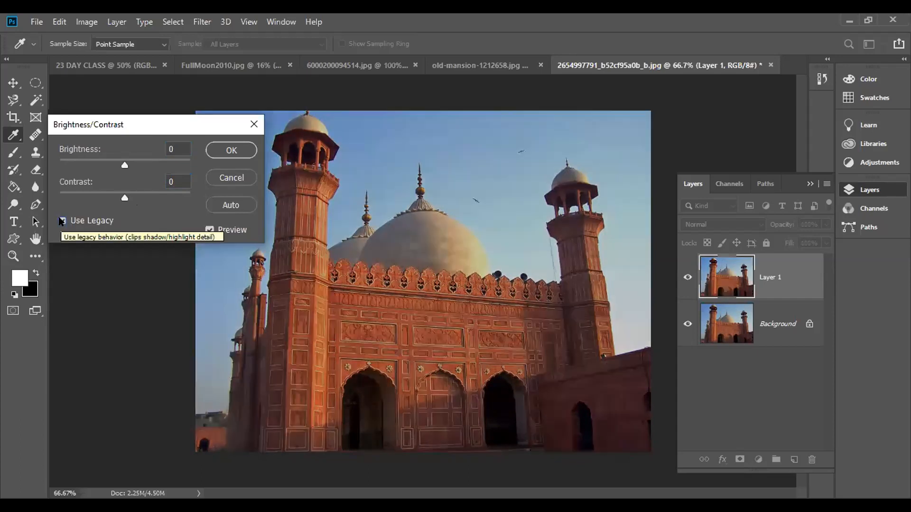
click(120, 163)
drag(122, 166, 175, 157)
drag(125, 198, 167, 195)
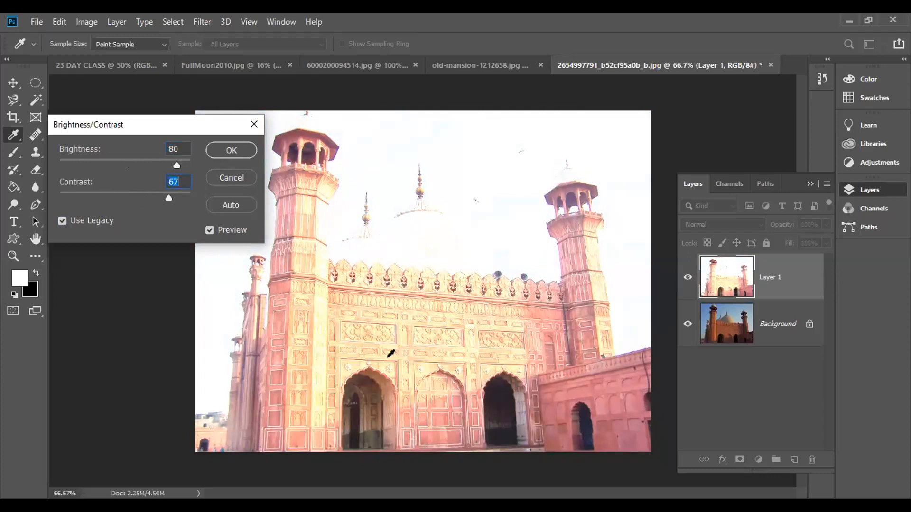
click(62, 222)
Step: Apply brightness 72 and contrast 28 to the duplicated layer and compare it with the original by hiding and showing it
drag(125, 165, 155, 163)
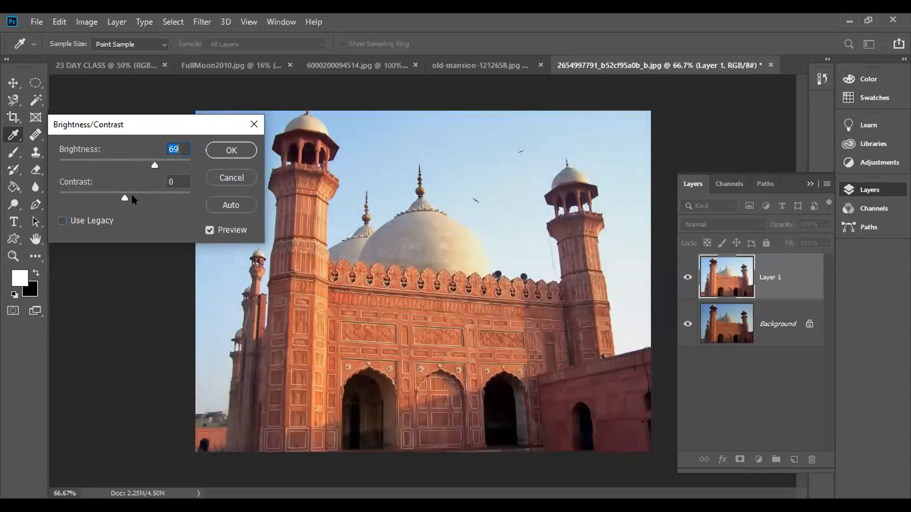
drag(133, 198, 137, 198)
click(220, 204)
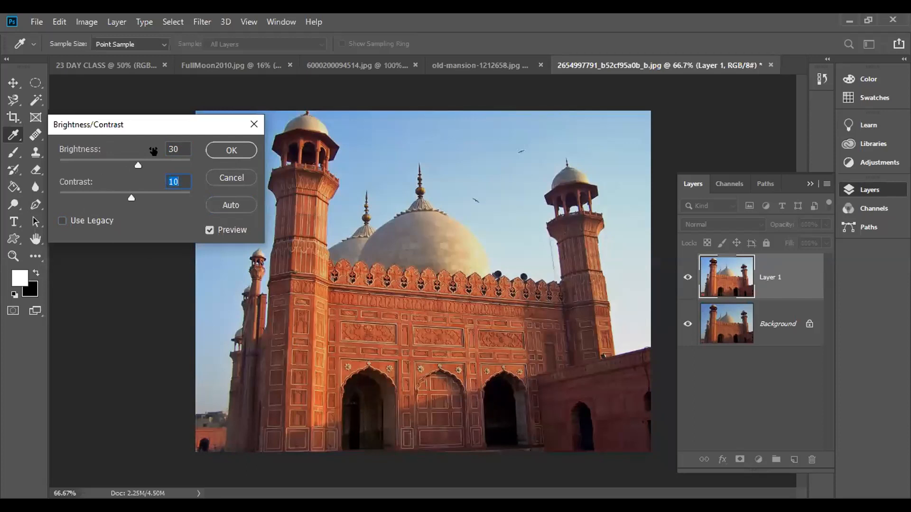
drag(137, 165, 156, 162)
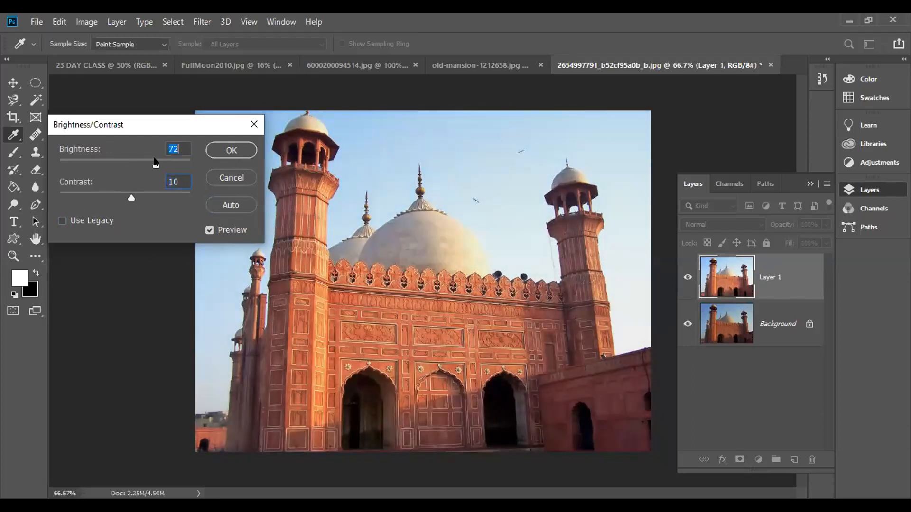
drag(131, 198, 142, 200)
click(242, 151)
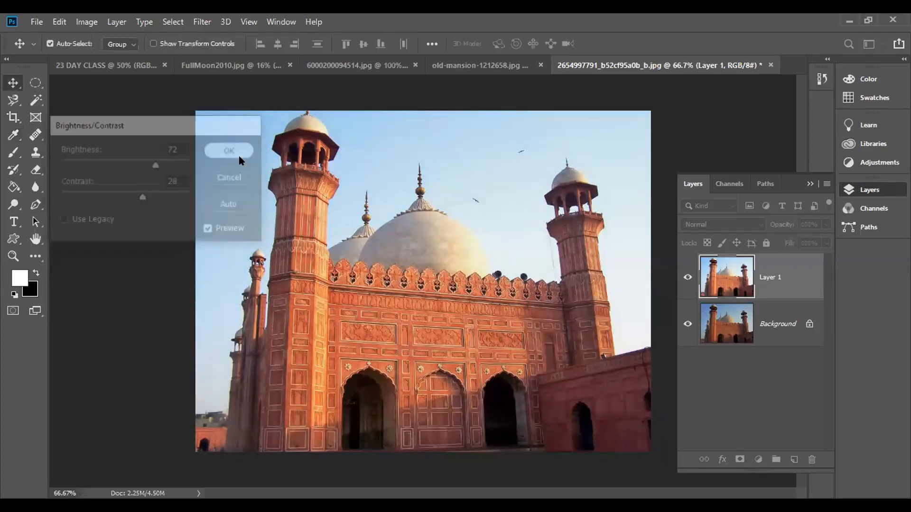
click(684, 278)
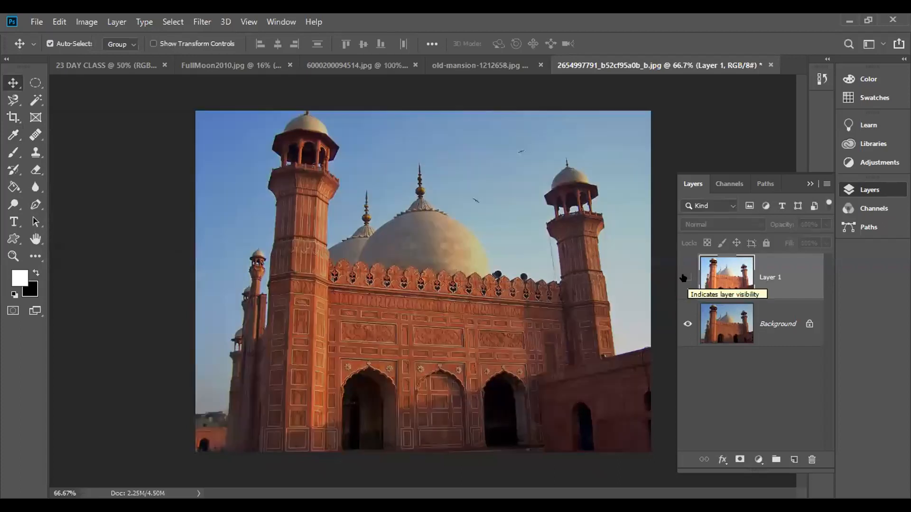
click(684, 277)
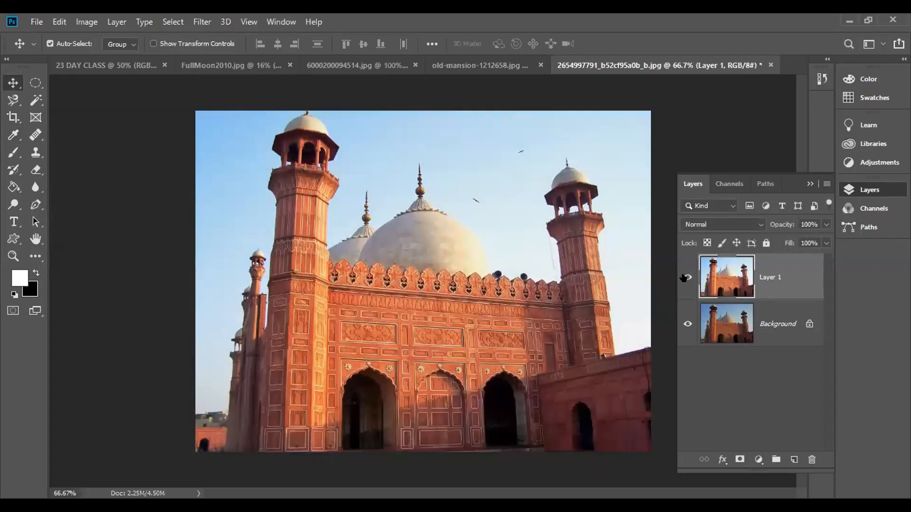
Step: Delete the brightened layer and an extra empty layer, and duplicate the Background layer again
drag(771, 266, 815, 459)
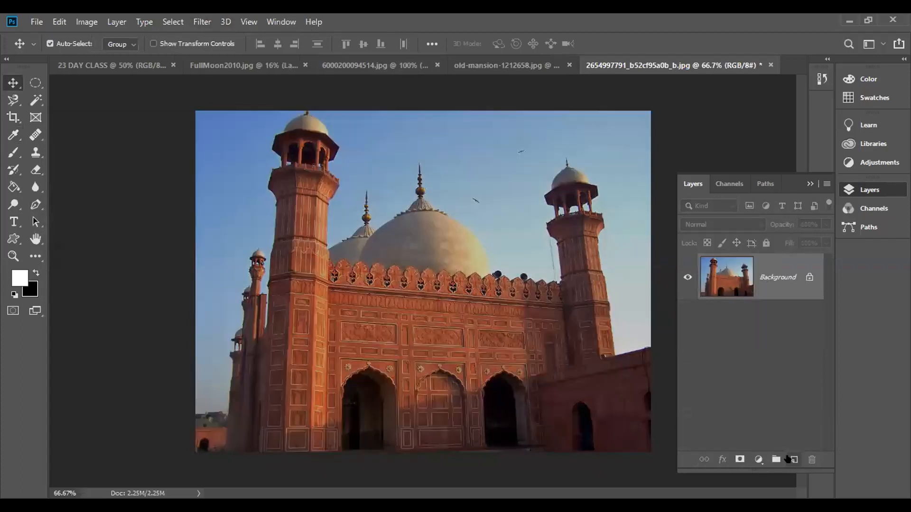
click(793, 460)
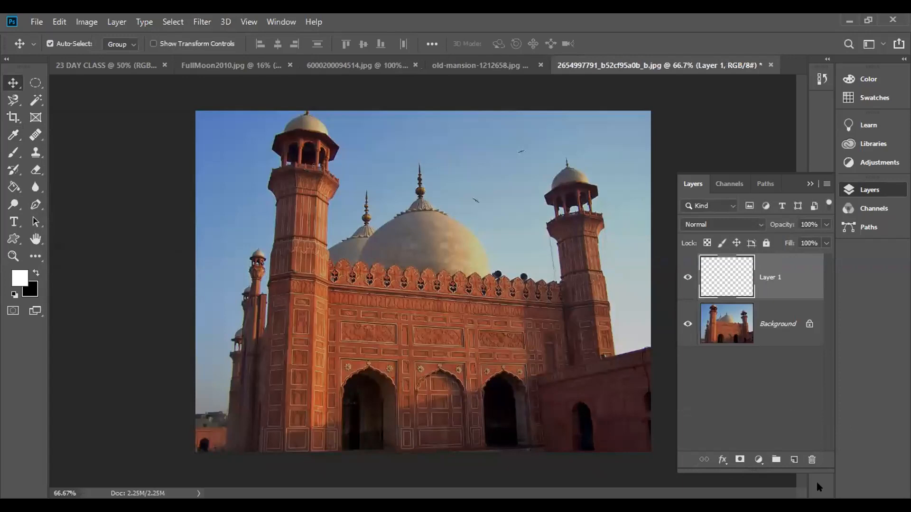
key(Delete)
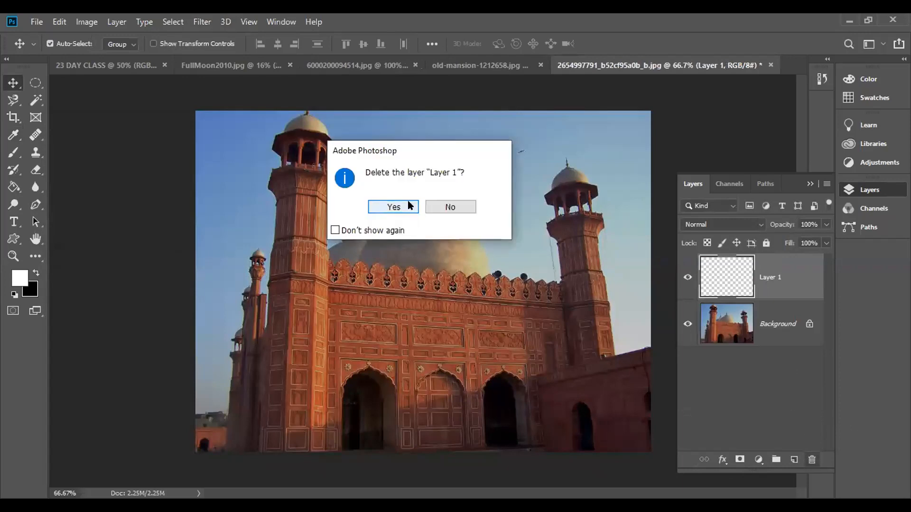
click(409, 207)
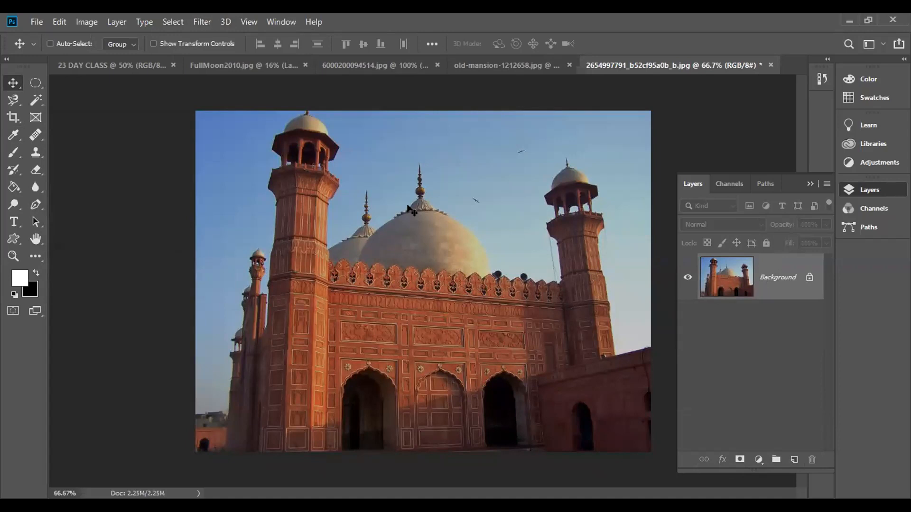
key(ctrl+j)
click(50, 44)
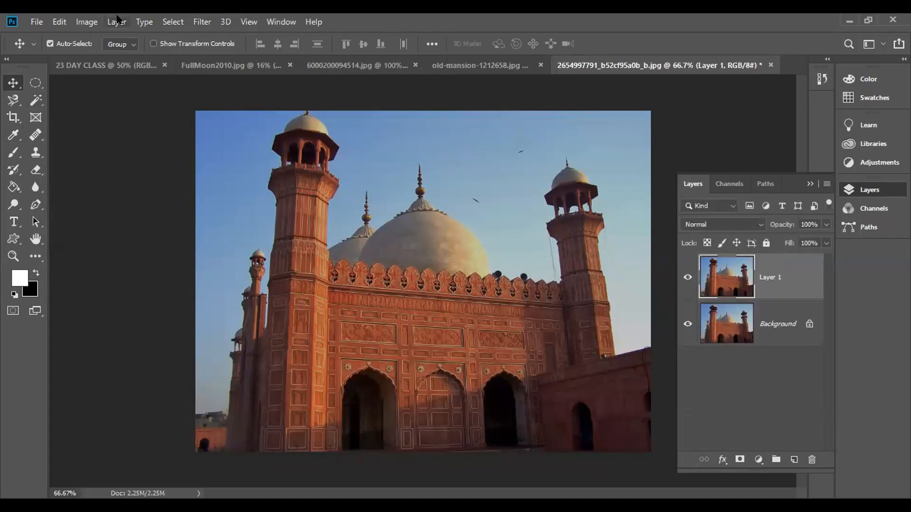
Step: Open the Levels adjustment for the duplicated layer, browse its presets and keep Default
click(87, 21)
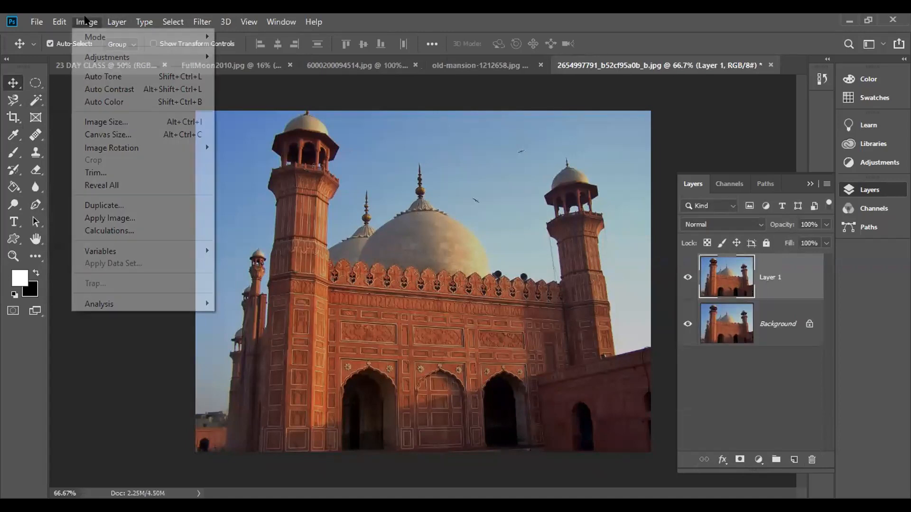
mouse_move(111, 54)
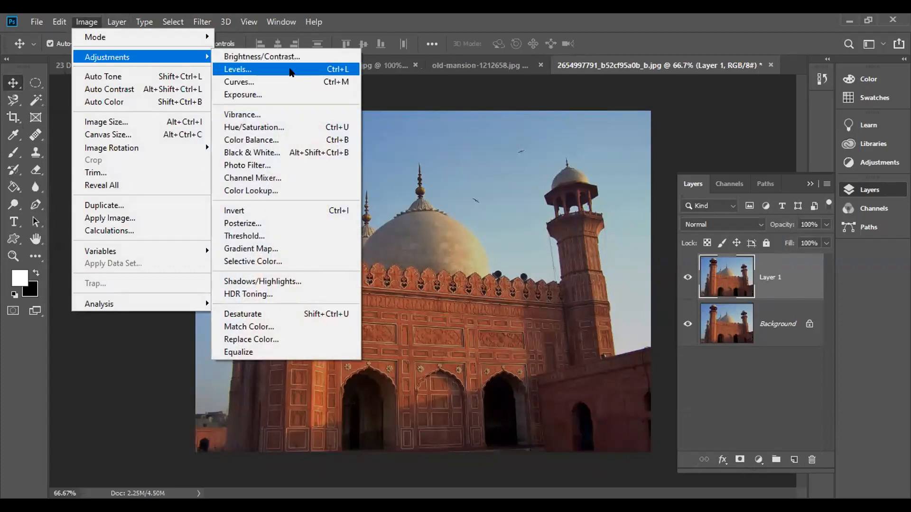
click(291, 70)
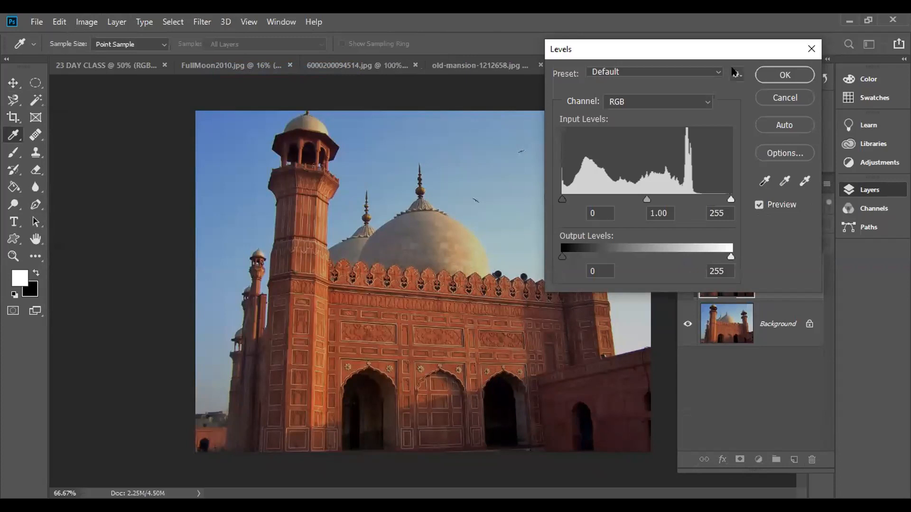
click(710, 71)
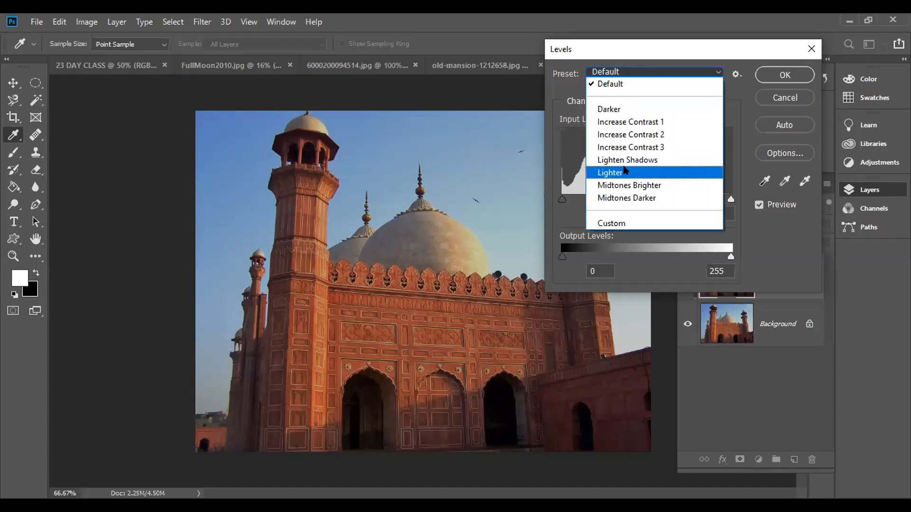
click(648, 90)
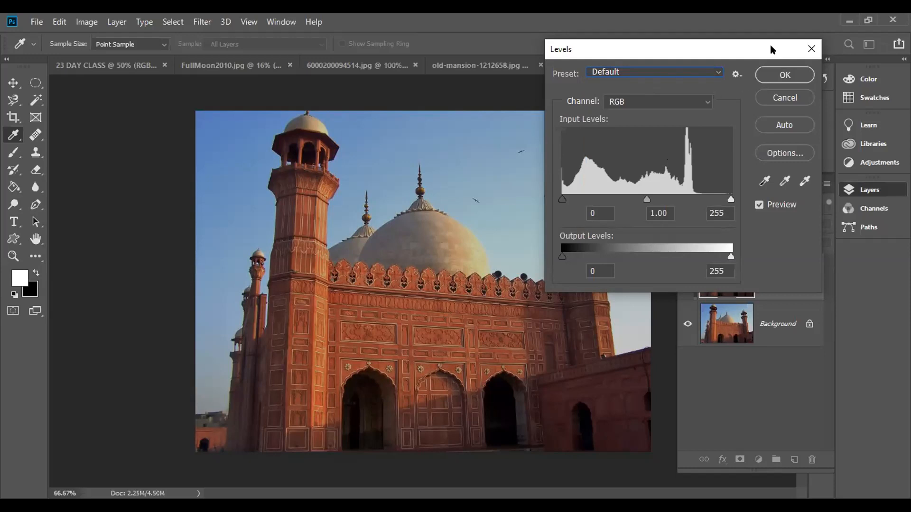
Step: Try a white input level of 205 in Levels and restore it to 255
drag(747, 46, 842, 32)
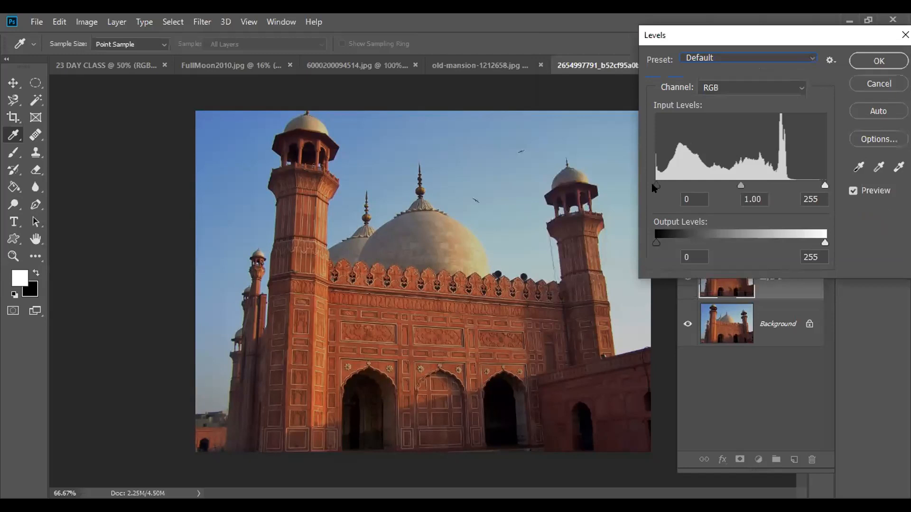
drag(656, 186, 636, 179)
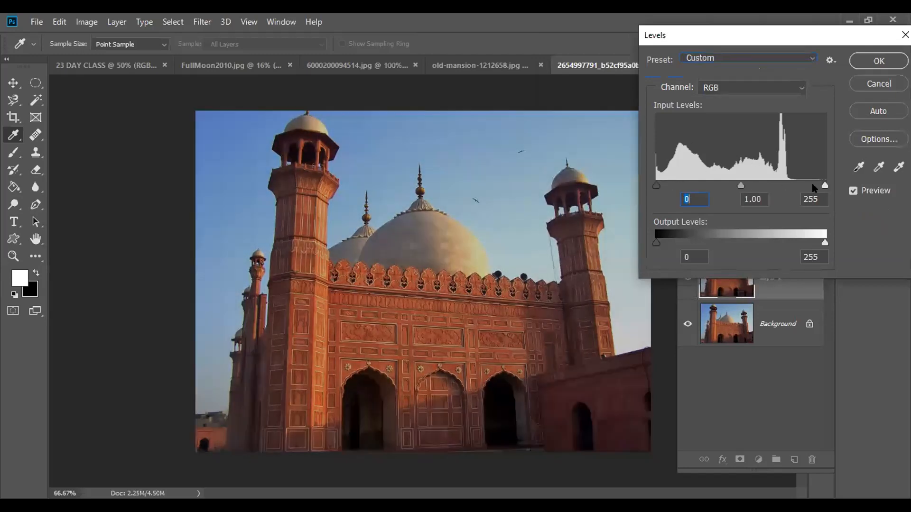
drag(825, 185, 791, 187)
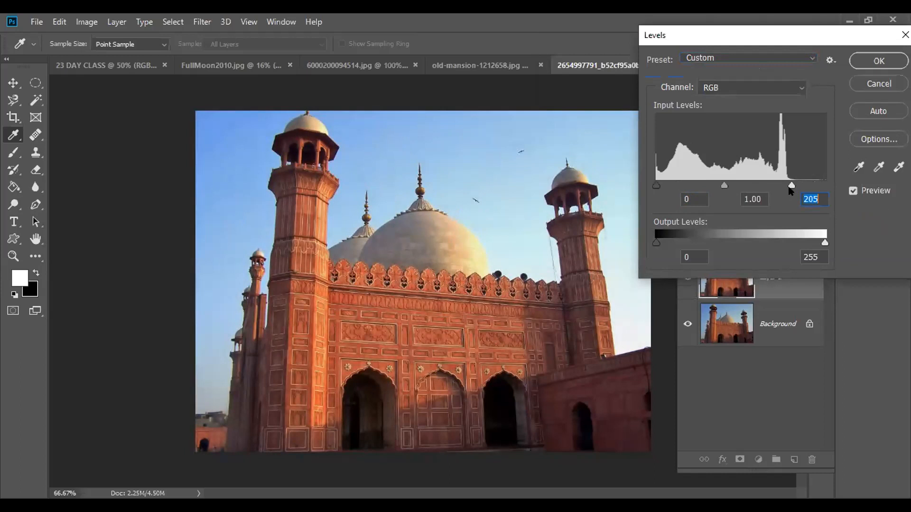
drag(792, 186, 836, 179)
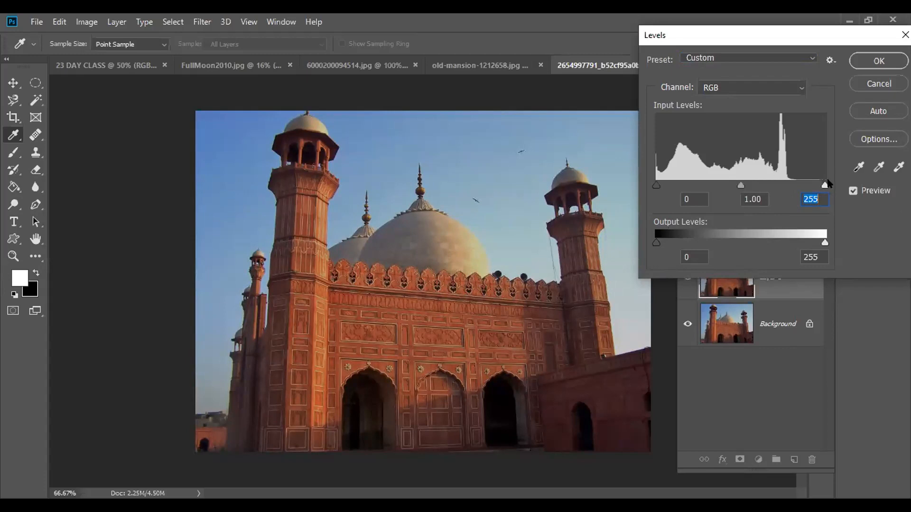
Step: Try a white input level of 177 with midtones at 1.13, and run the automatic Levels correction
drag(824, 184, 772, 180)
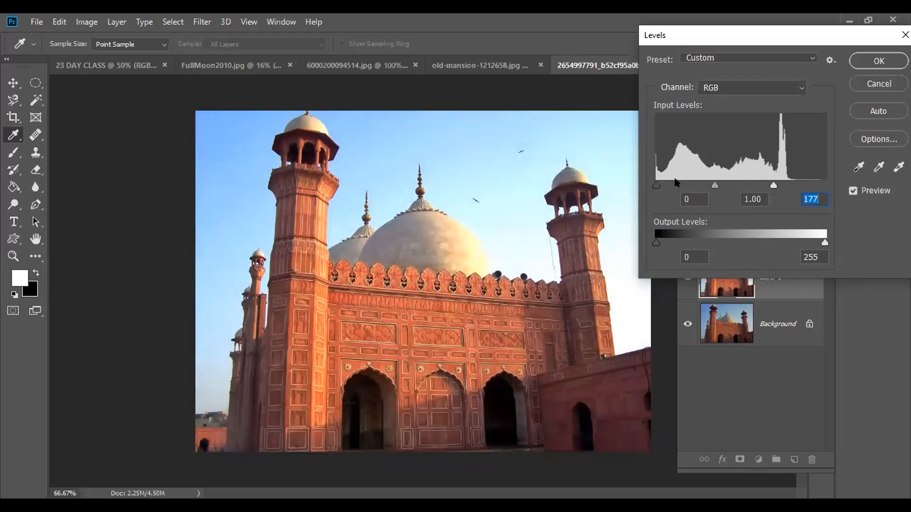
mouse_move(656, 186)
mouse_down()
mouse_move(750, 189)
mouse_move(651, 185)
mouse_up()
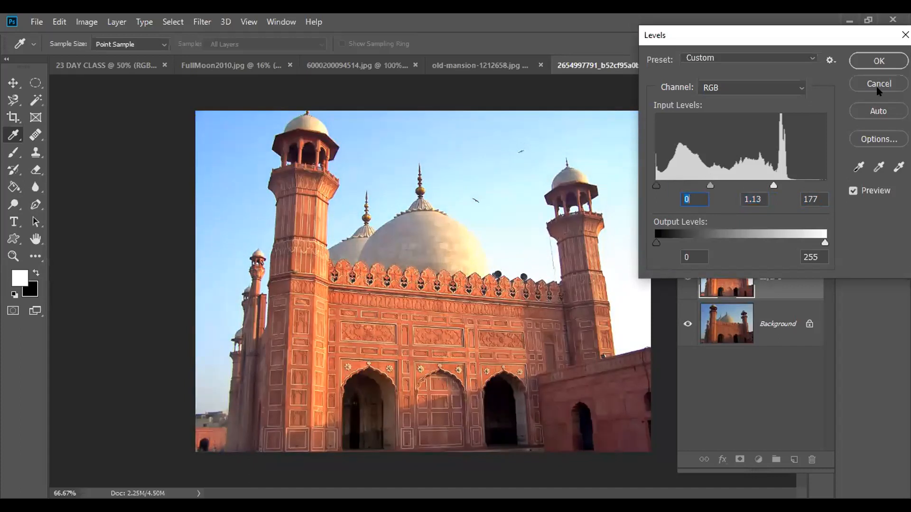
click(871, 114)
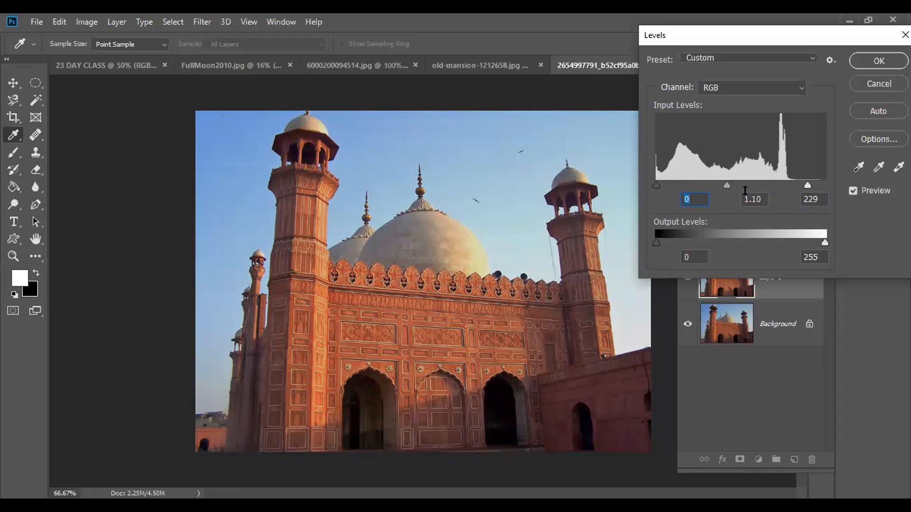
Step: Try an extreme white input level of 63 and return it to 255
drag(655, 186, 631, 195)
right_click(631, 195)
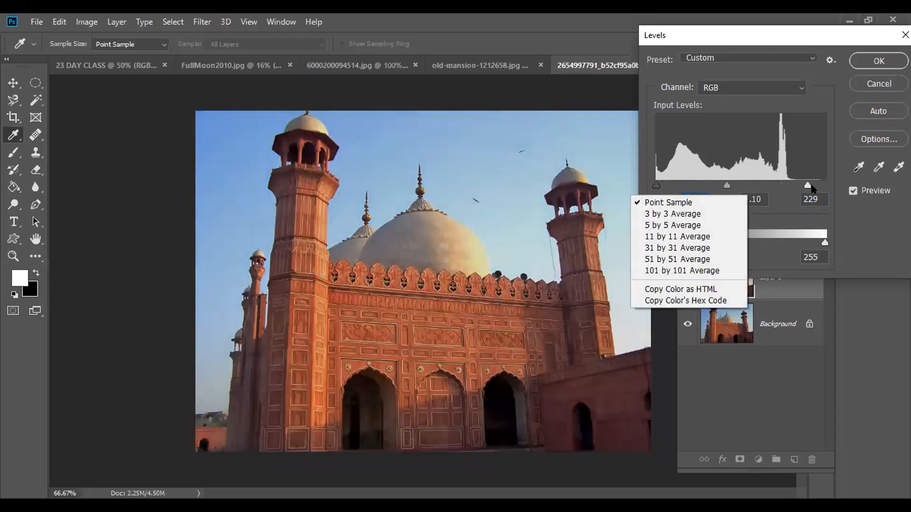
click(839, 180)
drag(808, 185, 698, 200)
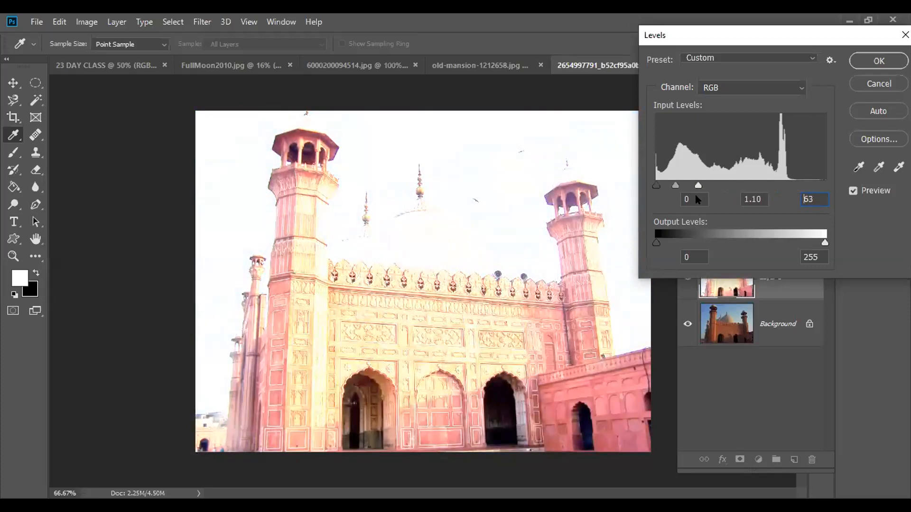
drag(698, 186, 833, 190)
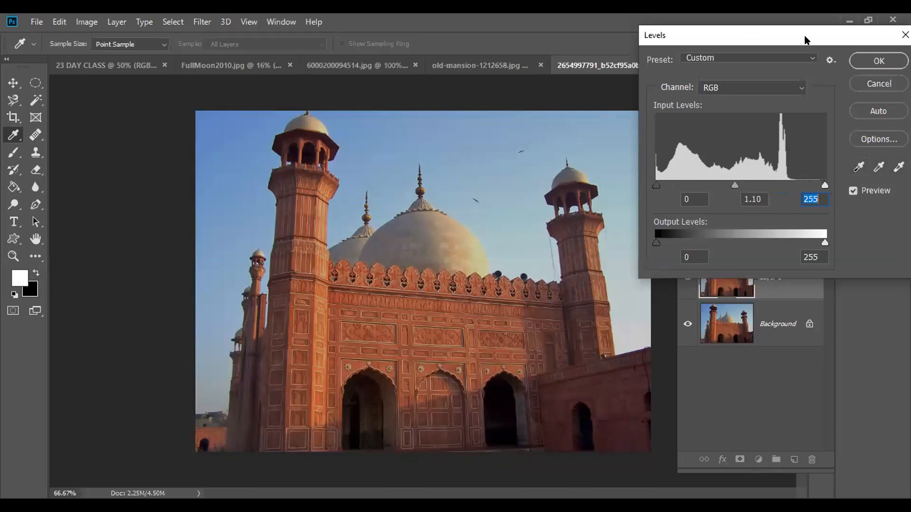
Step: Compare the photo with and without the Levels preview
drag(814, 40, 725, 30)
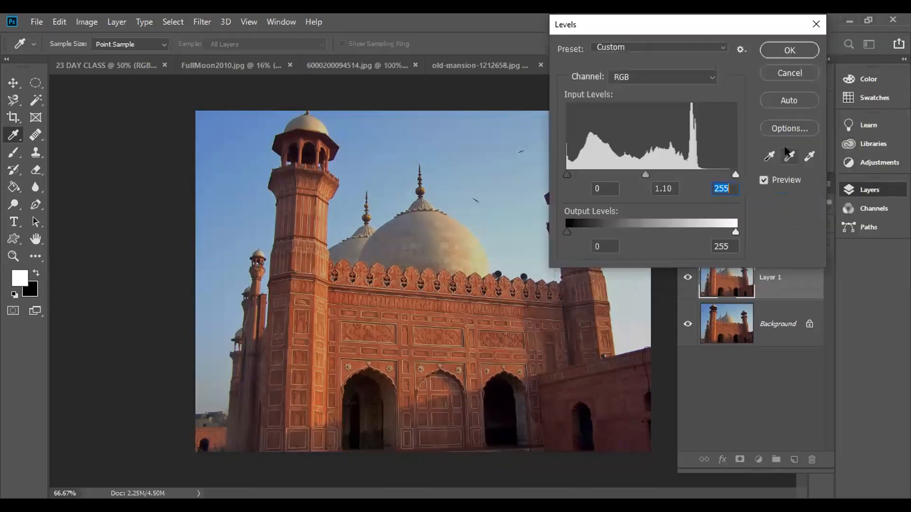
click(763, 179)
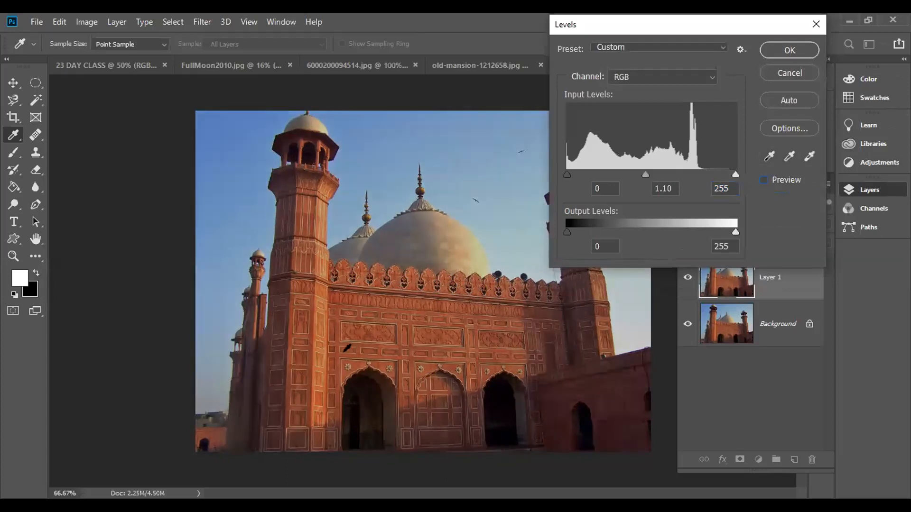
click(762, 180)
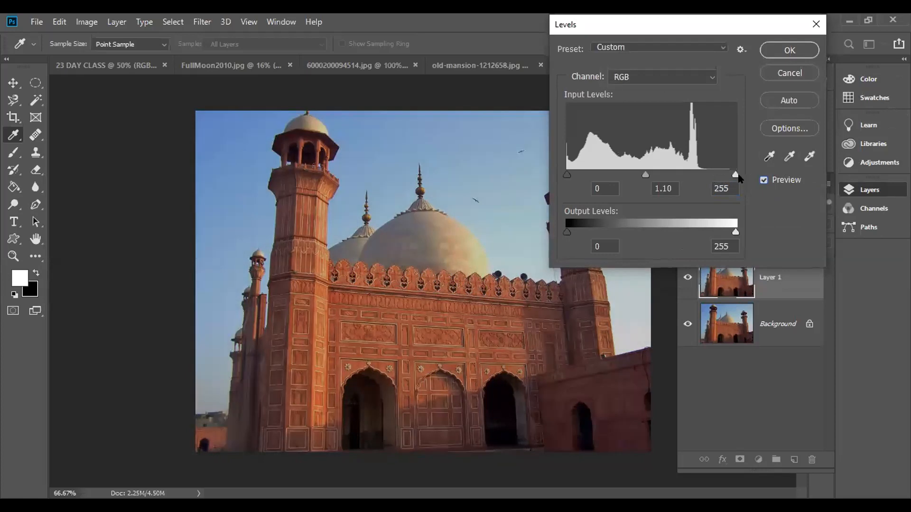
Step: Try the black and white point eyedroppers, and lower the white input level to 240
click(768, 158)
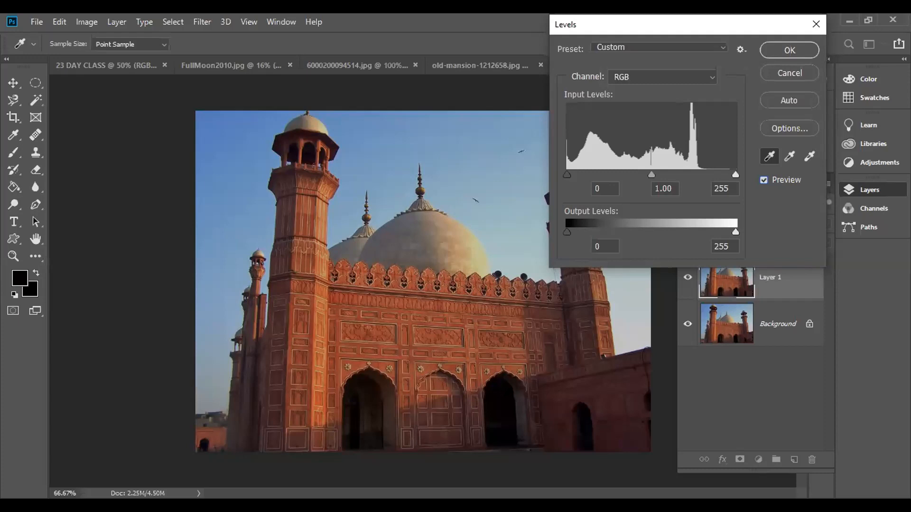
click(810, 156)
drag(735, 177, 726, 175)
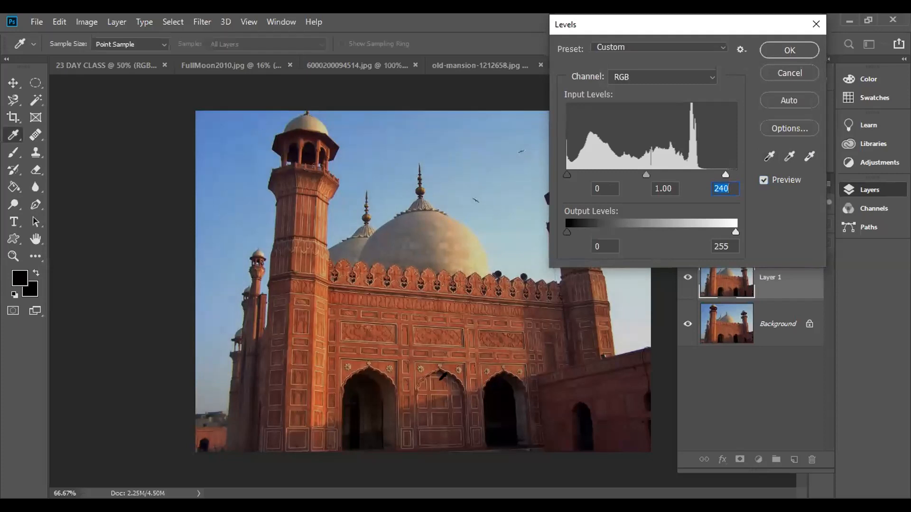
Step: Sample the minaret's stonework up close, and undo the white input level change
key(ctrl+plus)
key(ctrl+plus)
key(ctrl+plus)
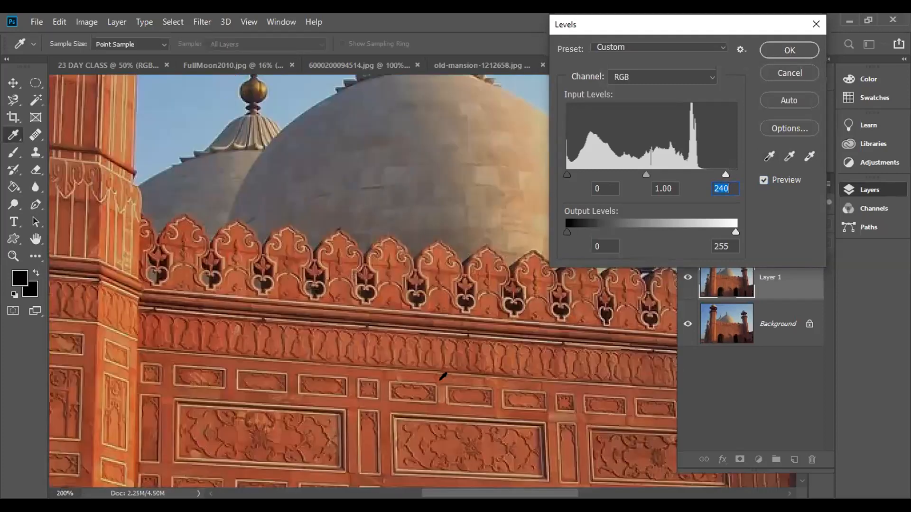
key(ctrl+plus)
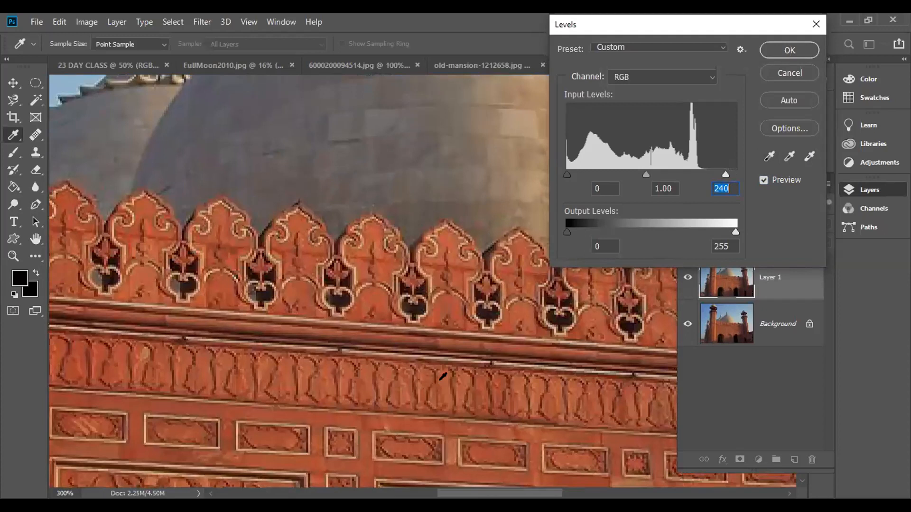
key(ctrl+minus)
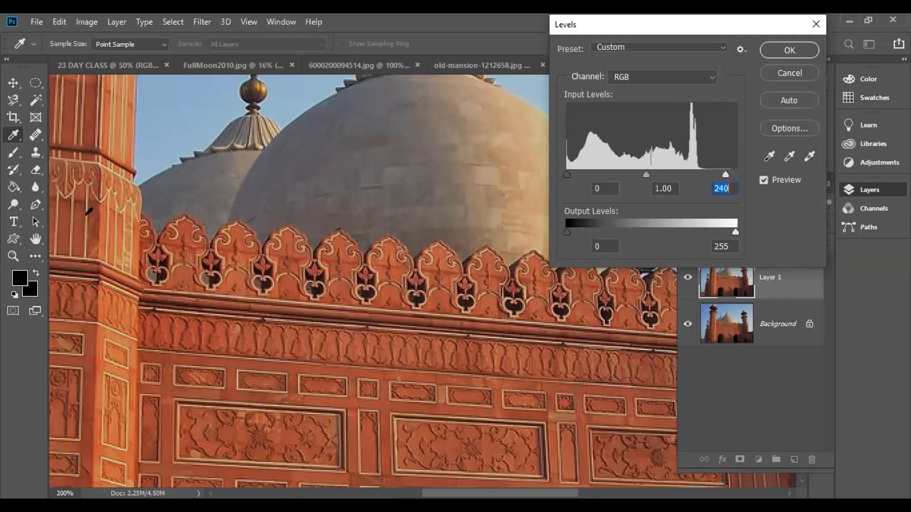
click(86, 214)
click(87, 198)
key(ctrl+minus)
key(ctrl+minus)
key(ctrl+minus)
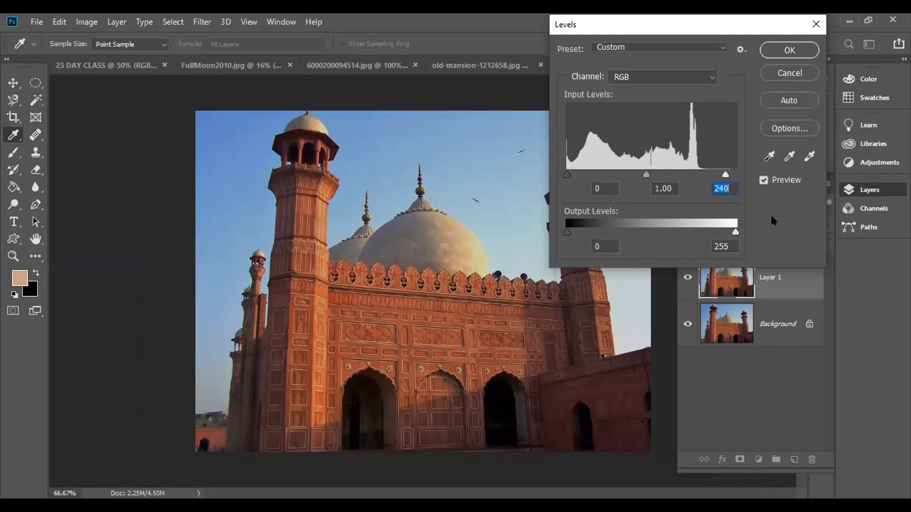
key(ctrl+z)
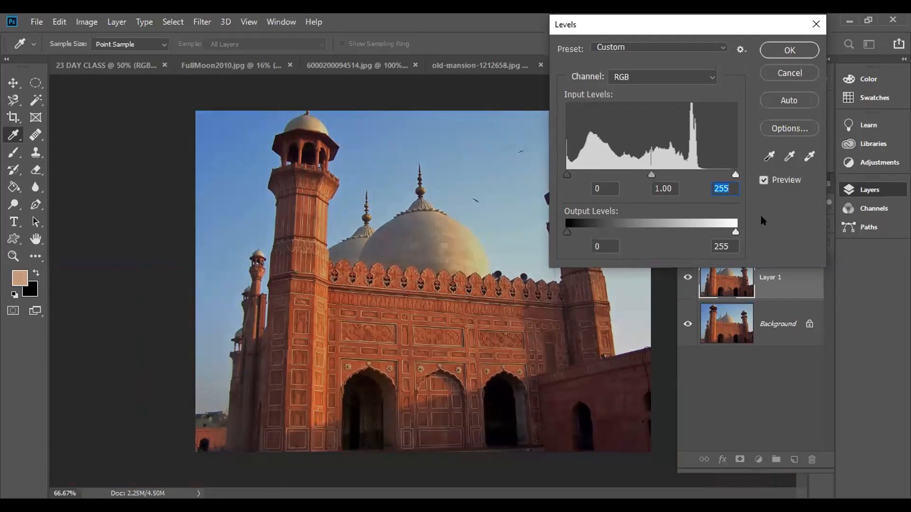
Step: Set the white point by sampling the stone parapet below the dome
click(809, 156)
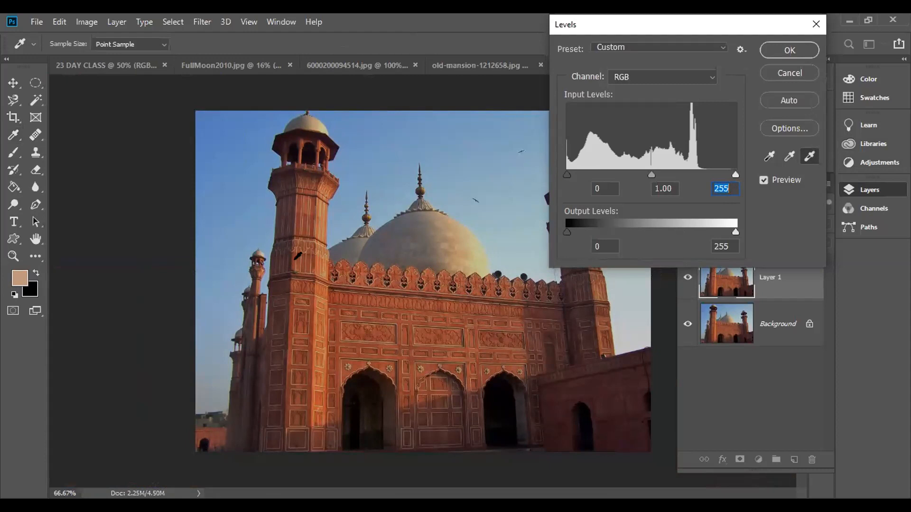
key(ctrl+plus)
key(ctrl+plus)
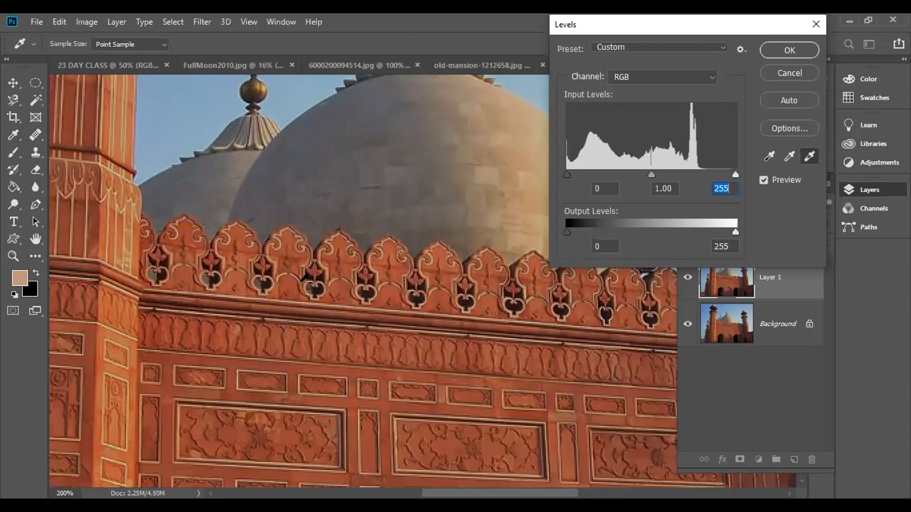
click(284, 293)
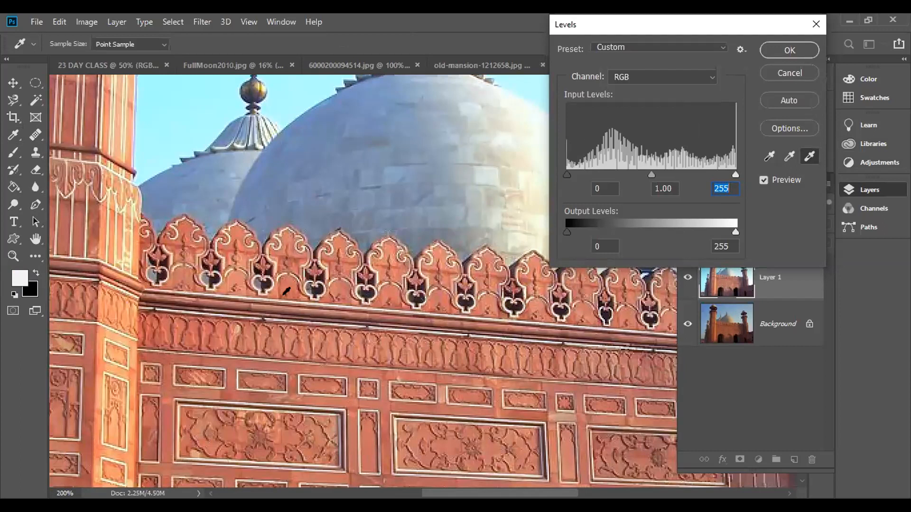
key(ctrl+minus)
key(ctrl+minus)
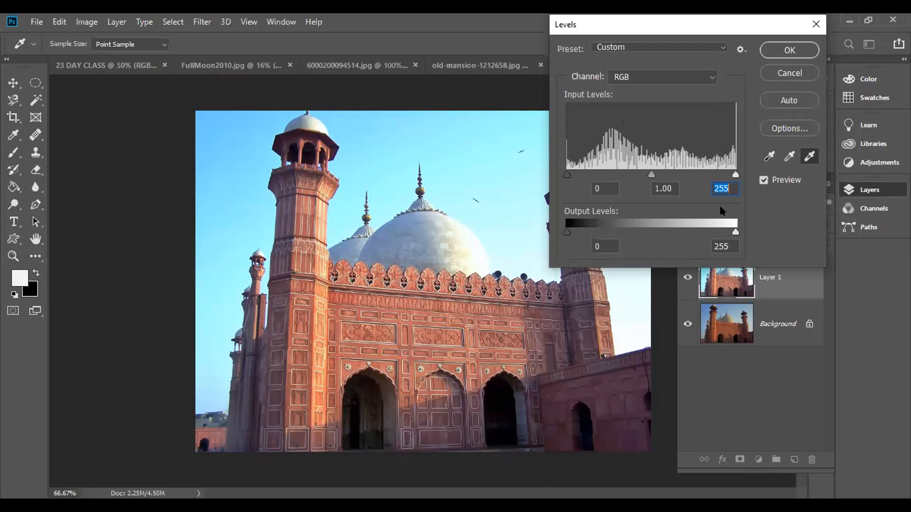
Step: Set the input levels to 10, 1.16 and 235, and apply the Levels adjustment to Layer 1
click(769, 156)
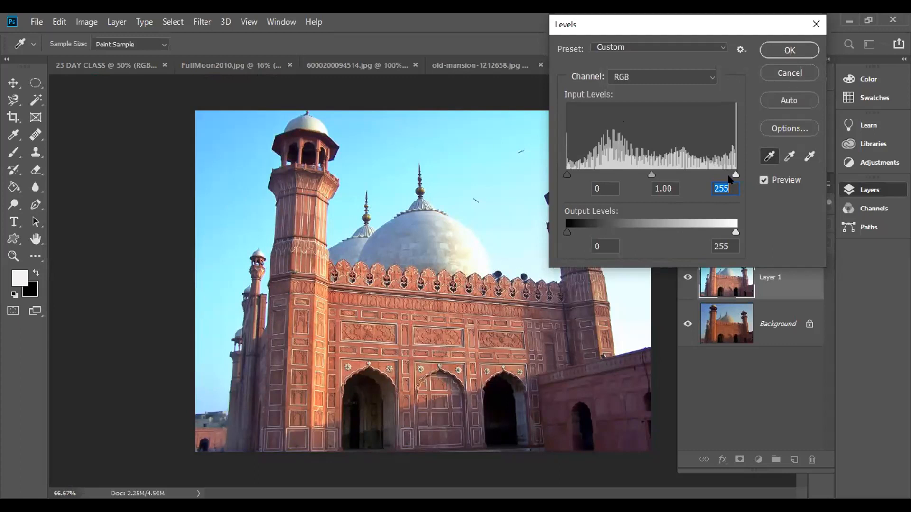
drag(735, 175, 722, 176)
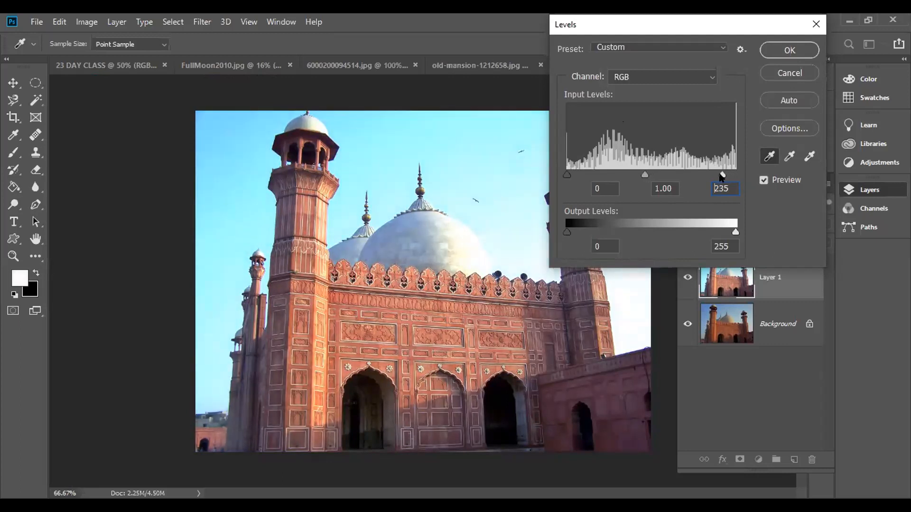
drag(567, 175, 583, 177)
drag(649, 175, 640, 177)
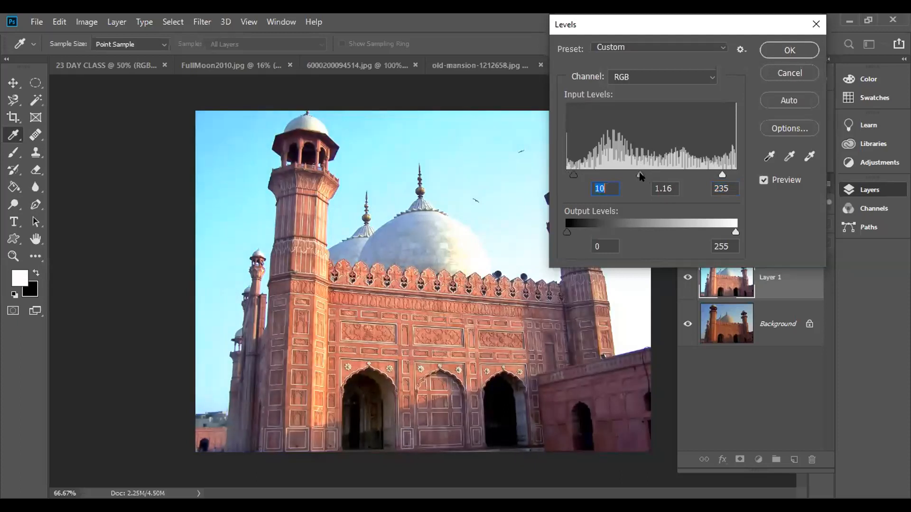
click(783, 50)
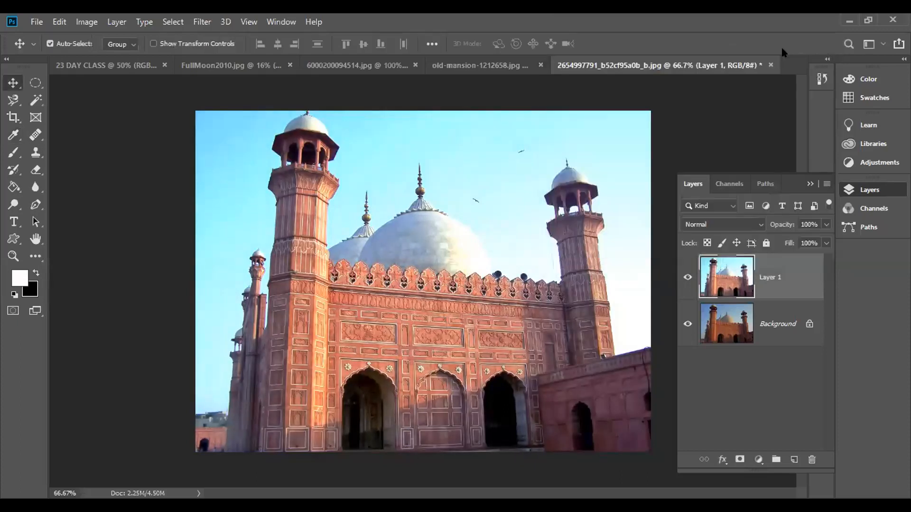
Step: Compare the Levels-adjusted Layer 1 with the original photo by hiding and showing the layer
click(687, 277)
click(686, 277)
click(87, 22)
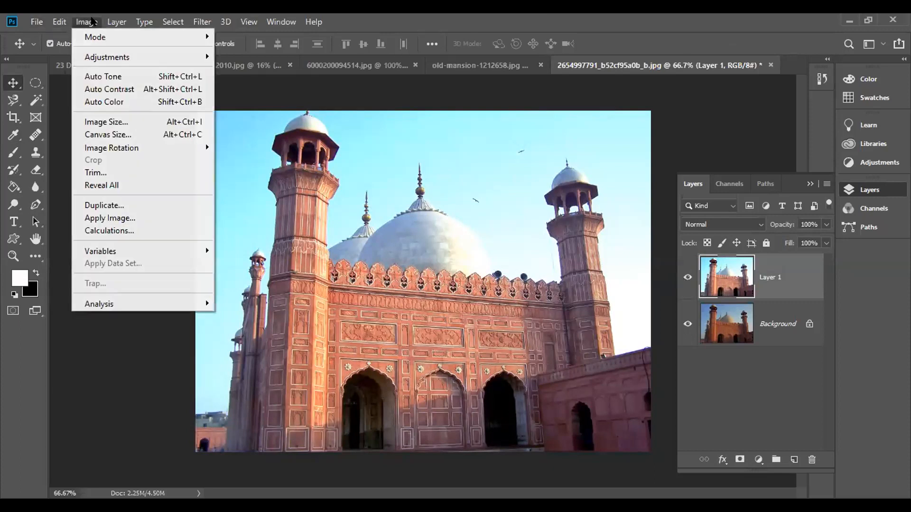
mouse_move(186, 58)
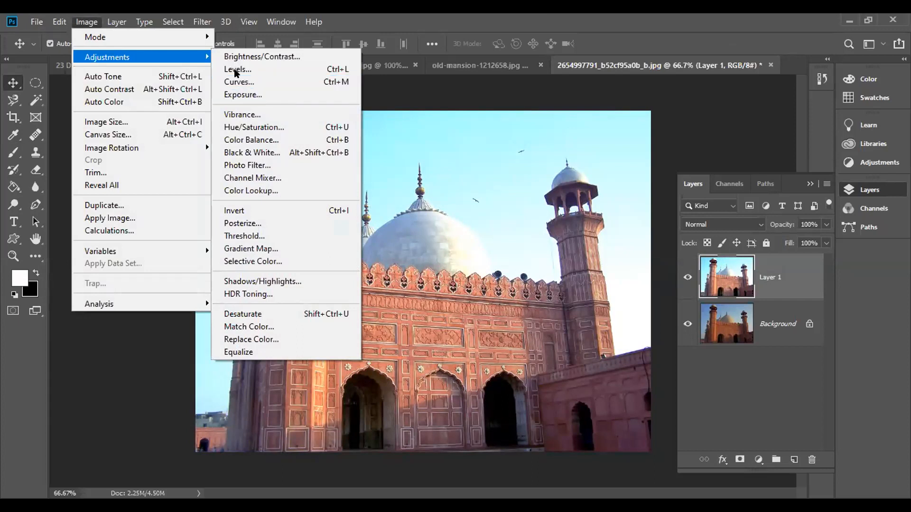
click(463, 98)
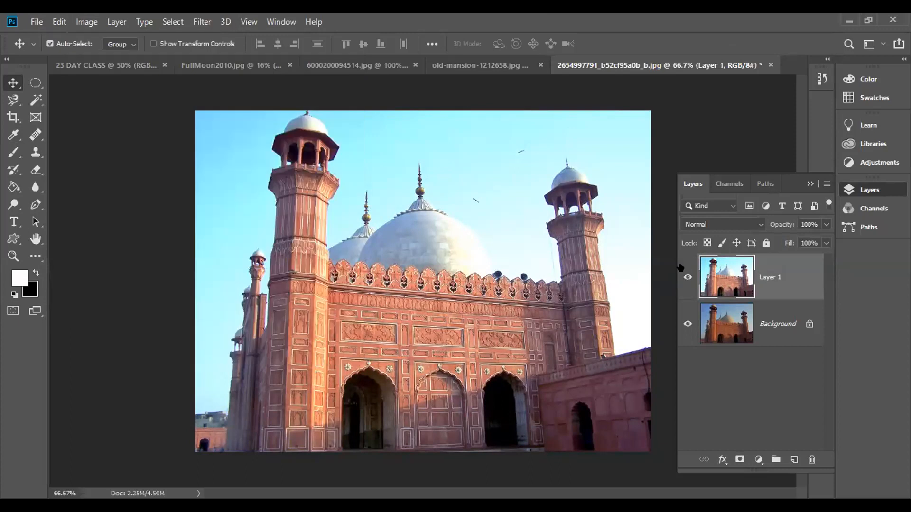
click(688, 277)
click(688, 278)
Step: Replace the Levels-adjusted layer with a fresh duplicate of Background, and open the Curves adjustment for it
drag(776, 279, 808, 456)
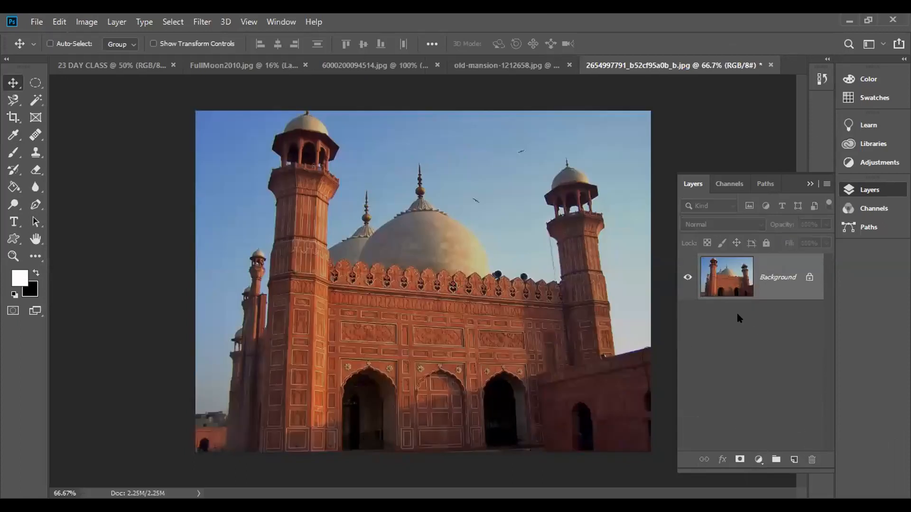
key(ctrl+j)
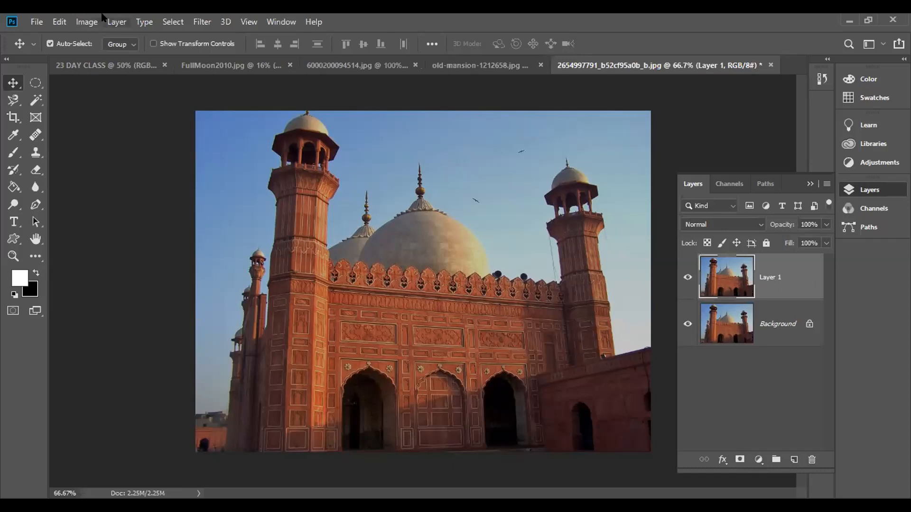
click(93, 22)
mouse_move(108, 56)
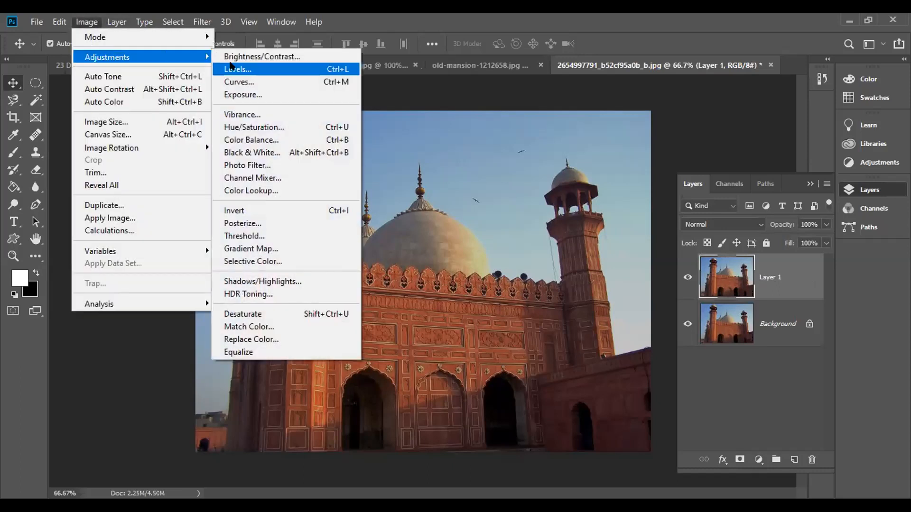
click(237, 81)
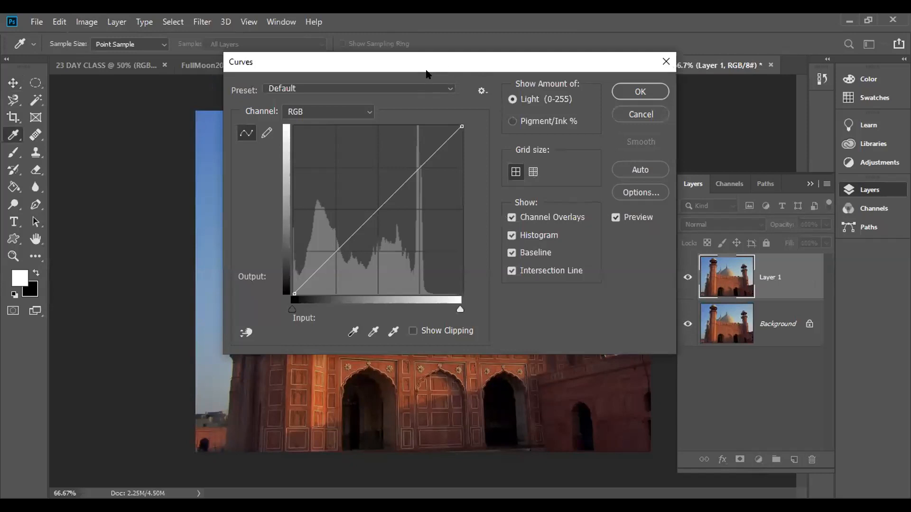
drag(426, 71, 510, 55)
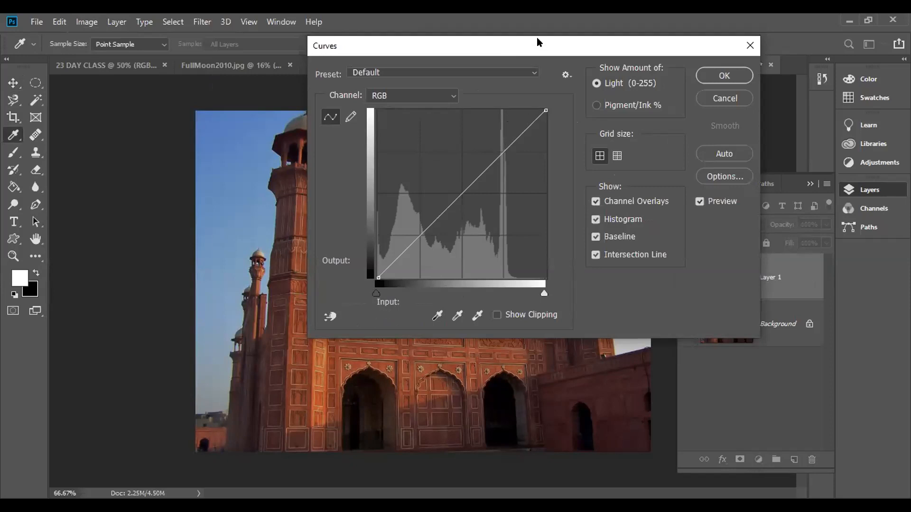
drag(537, 37, 749, 63)
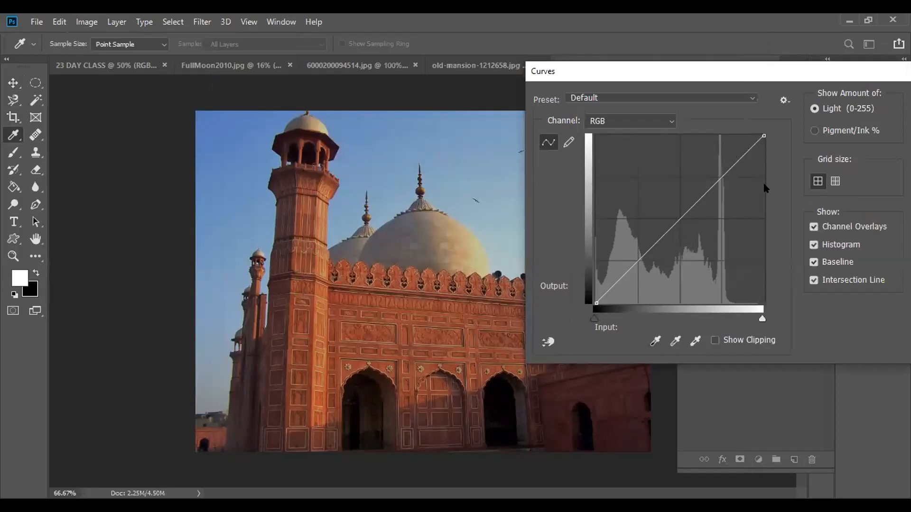
drag(756, 133, 725, 252)
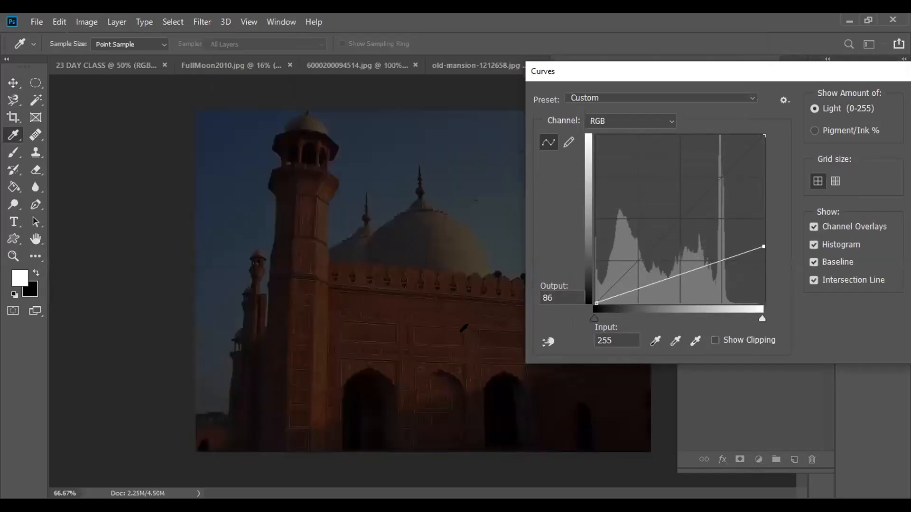
drag(761, 246, 764, 136)
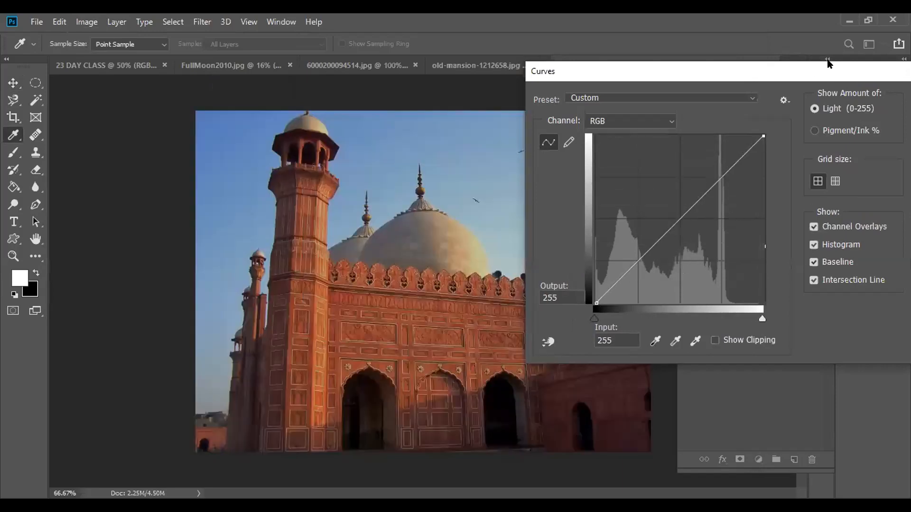
drag(825, 66, 656, 77)
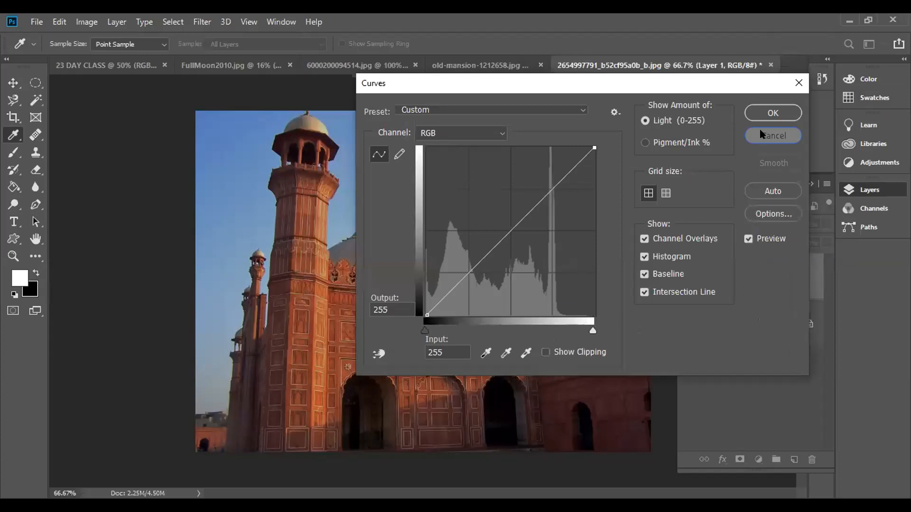
click(761, 135)
Step: Open Curves for Layer 1 and pull the RGB curve's midtones slightly below the diagonal, keeping the white point at output 255
click(87, 22)
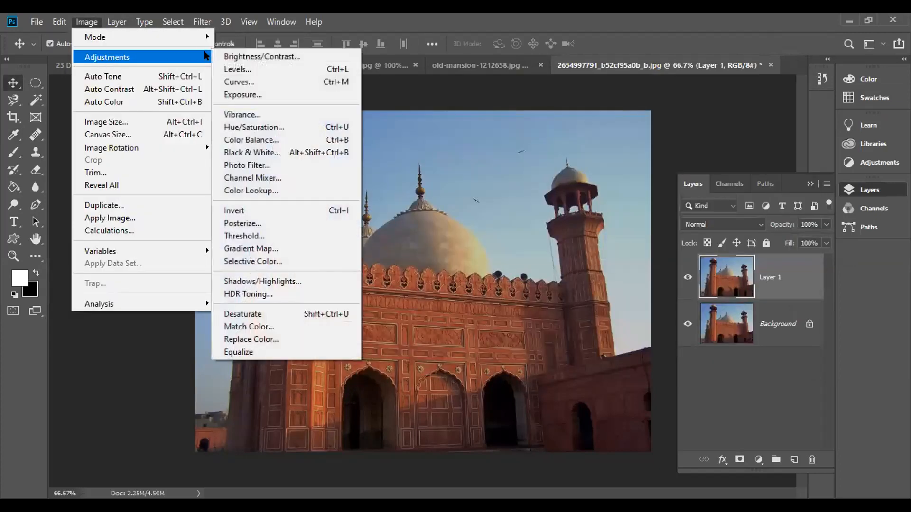
click(237, 82)
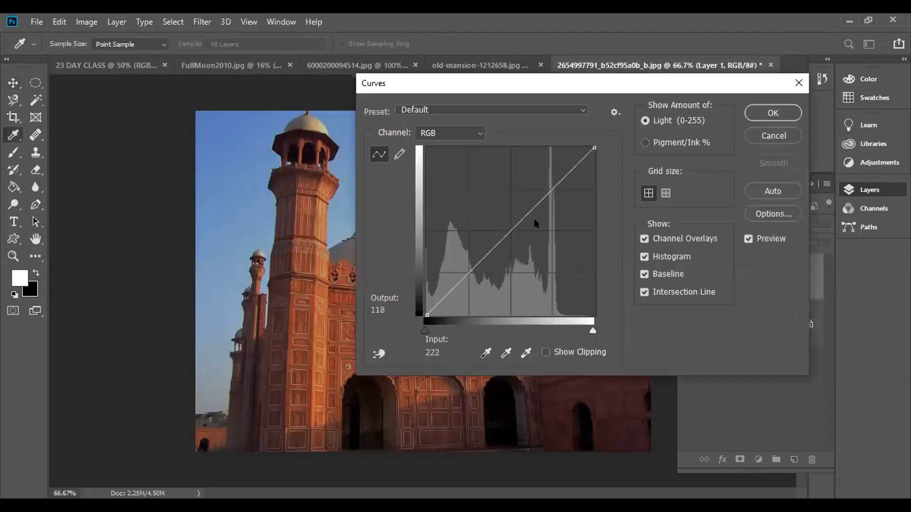
drag(513, 228, 523, 257)
drag(499, 215, 512, 229)
mouse_move(594, 148)
mouse_down()
mouse_move(552, 141)
mouse_move(595, 148)
mouse_move(594, 140)
mouse_up()
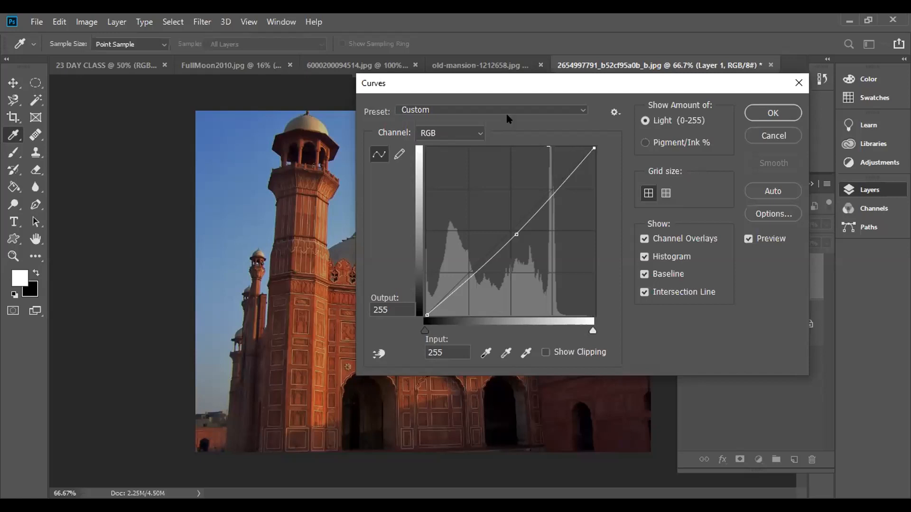
Step: Try shifting the white points of the Red and Green curves, leaving each at output 255
click(474, 133)
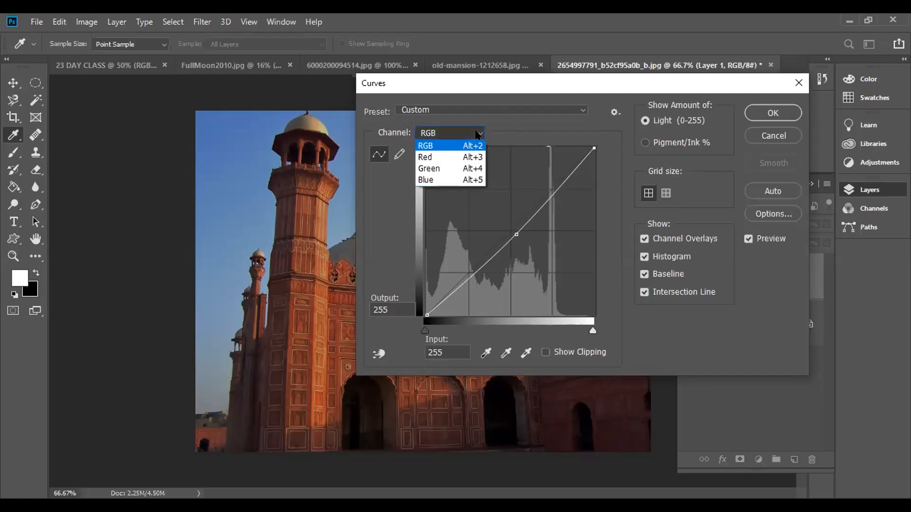
click(428, 156)
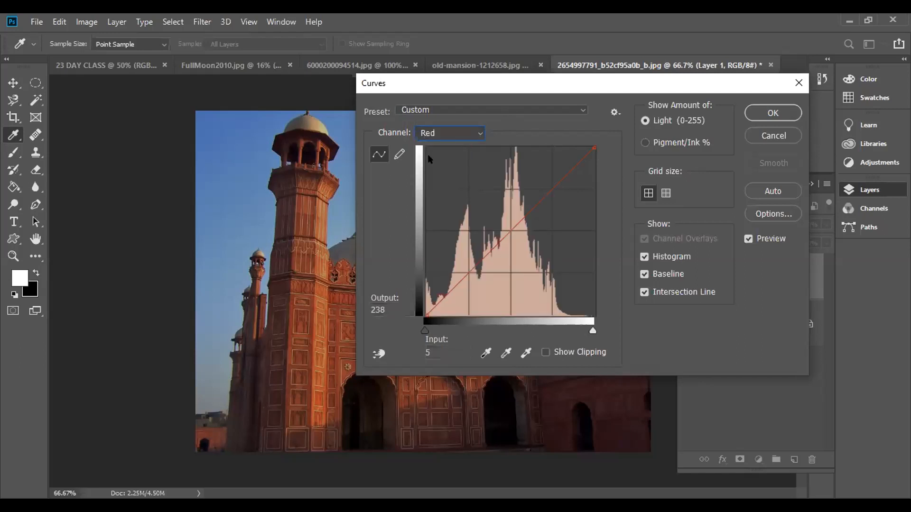
mouse_move(594, 148)
mouse_down()
mouse_move(594, 207)
mouse_move(591, 141)
mouse_move(592, 148)
mouse_up()
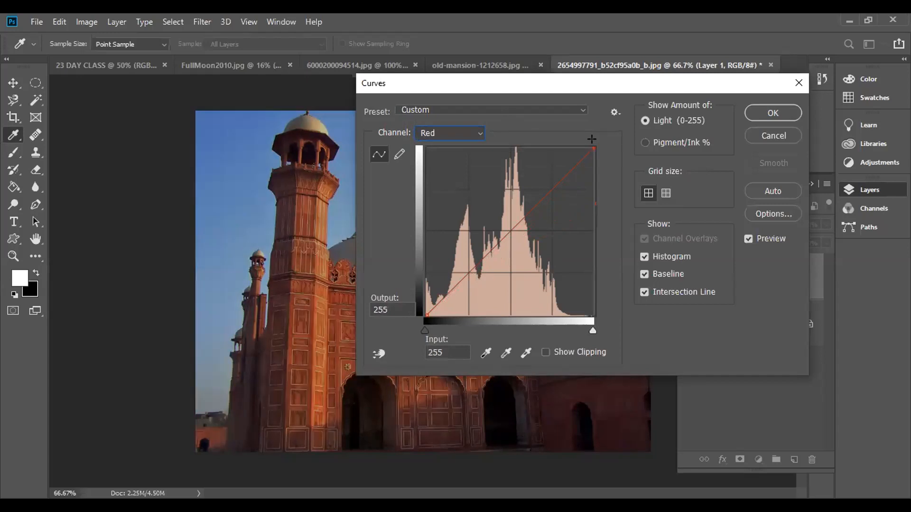
click(464, 136)
click(429, 166)
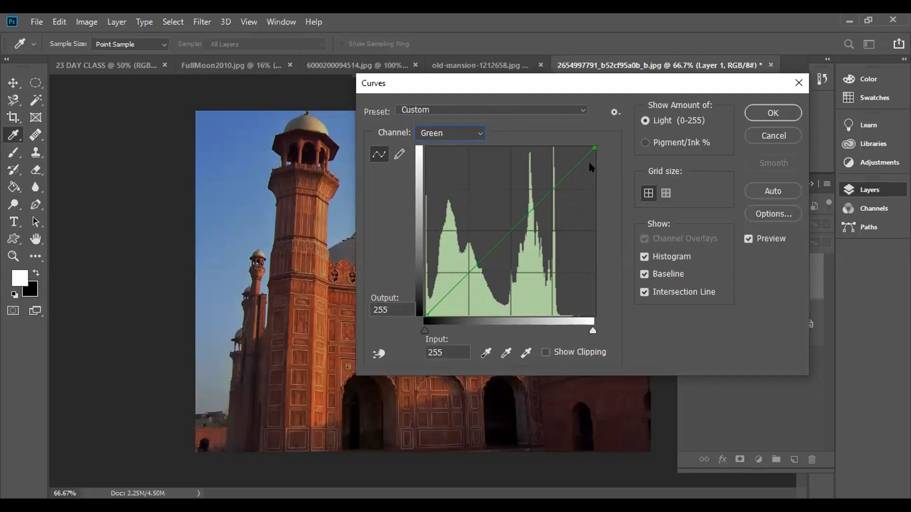
mouse_move(595, 148)
mouse_down()
mouse_move(592, 192)
mouse_move(593, 149)
mouse_up()
Step: Lower the Blue curve's white point to output 166, apply the Curves adjustment, and compare Layer 1 with the original photo
click(481, 135)
click(475, 177)
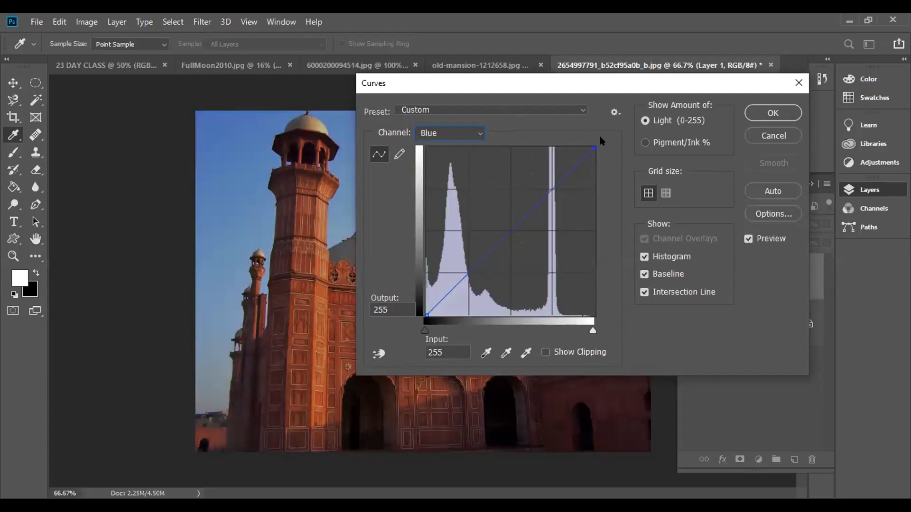
drag(593, 148, 602, 209)
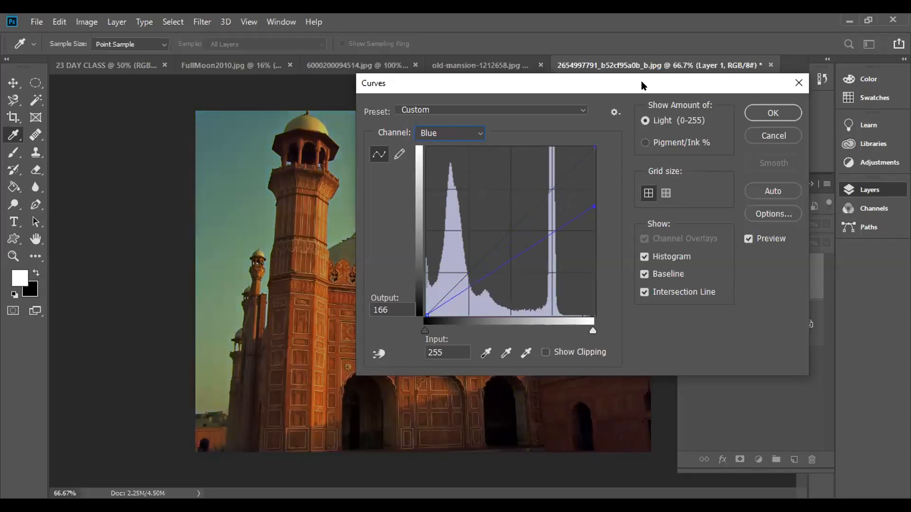
drag(642, 81, 402, 119)
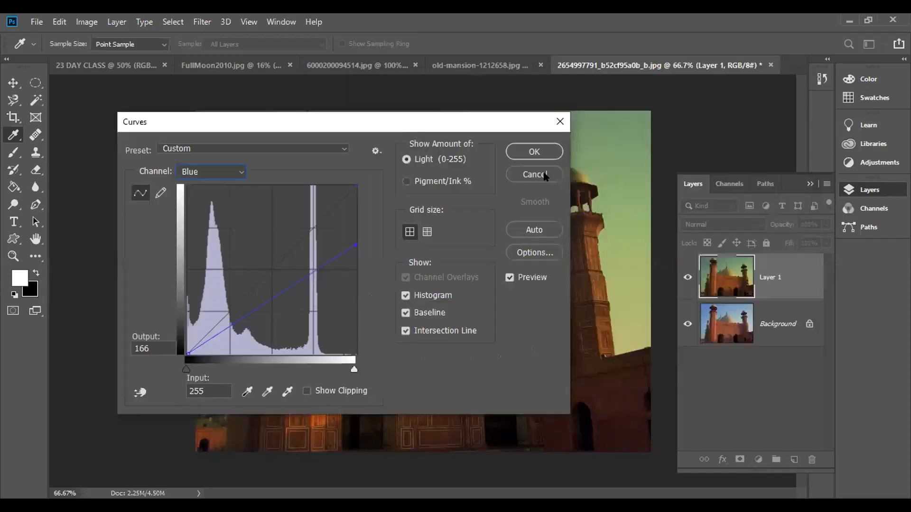
click(540, 156)
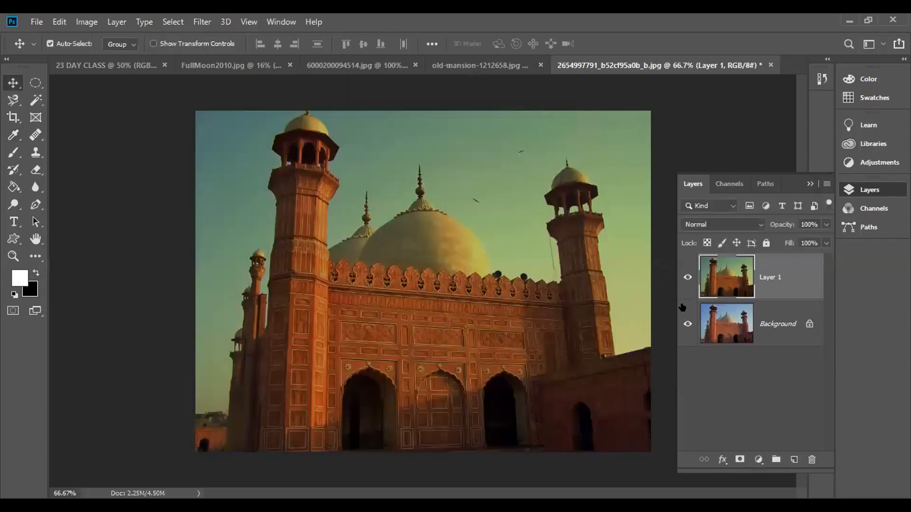
click(684, 278)
click(683, 278)
Step: Open Levels for Layer 1, try setting the white point from the left minaret's stone shaft, and undo that sample
click(87, 22)
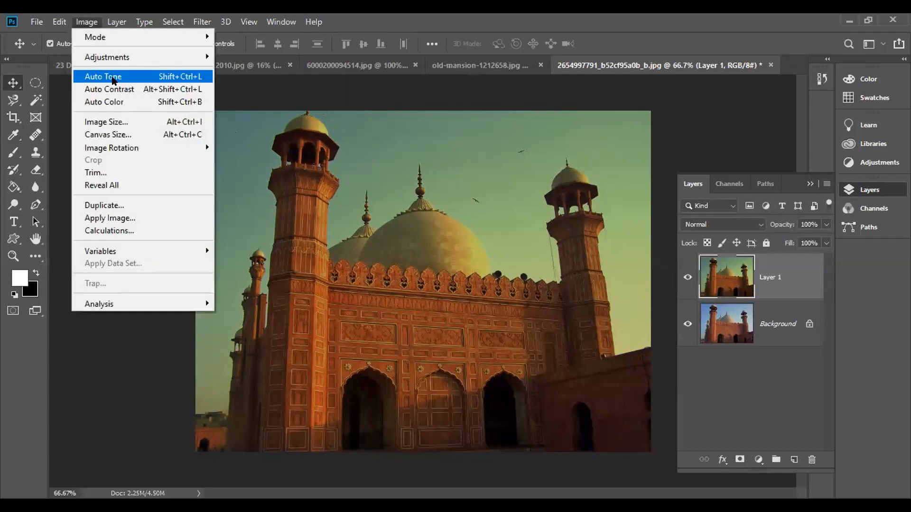
mouse_move(118, 58)
click(235, 69)
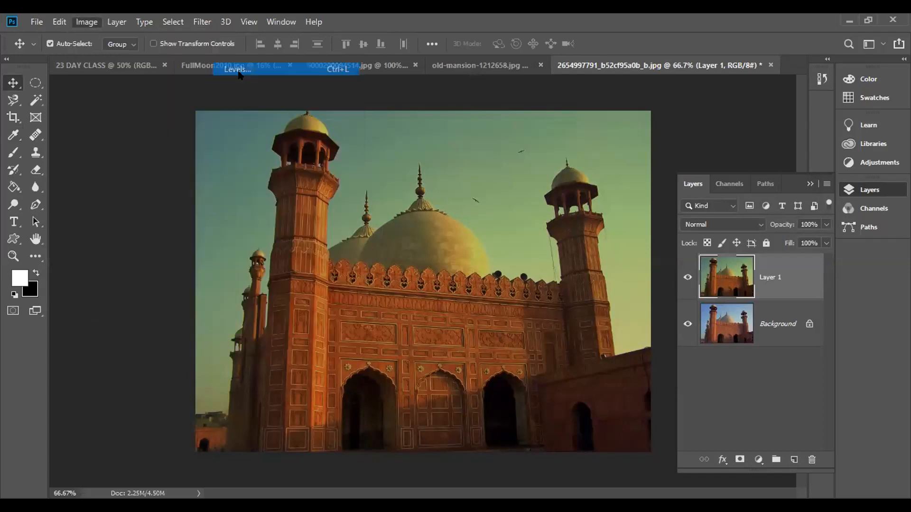
click(810, 156)
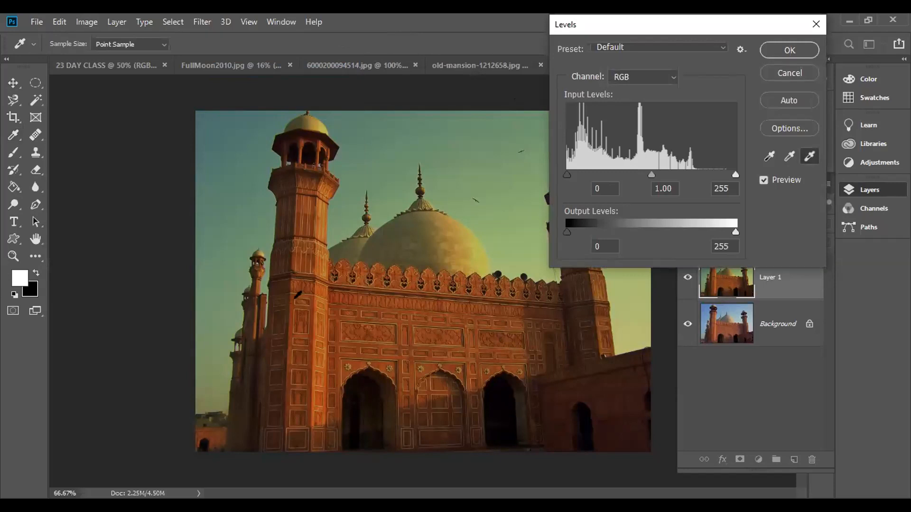
click(294, 297)
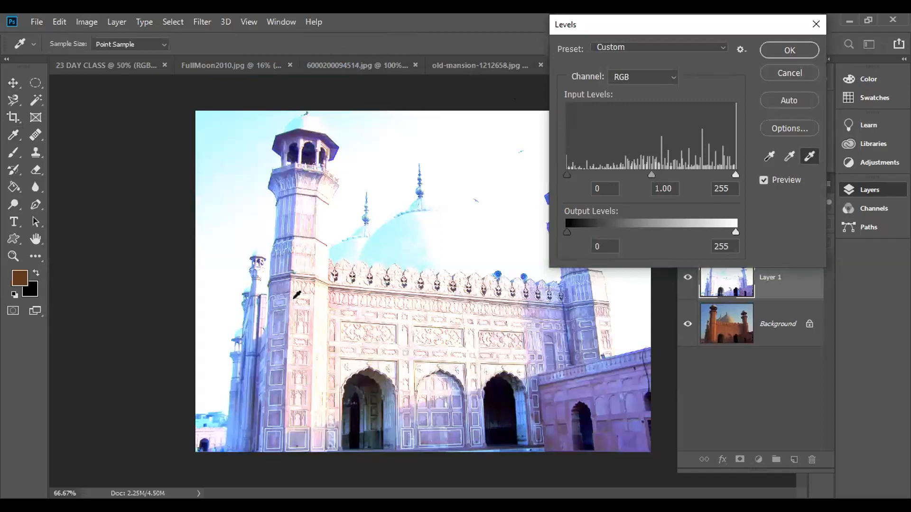
key(ctrl+z)
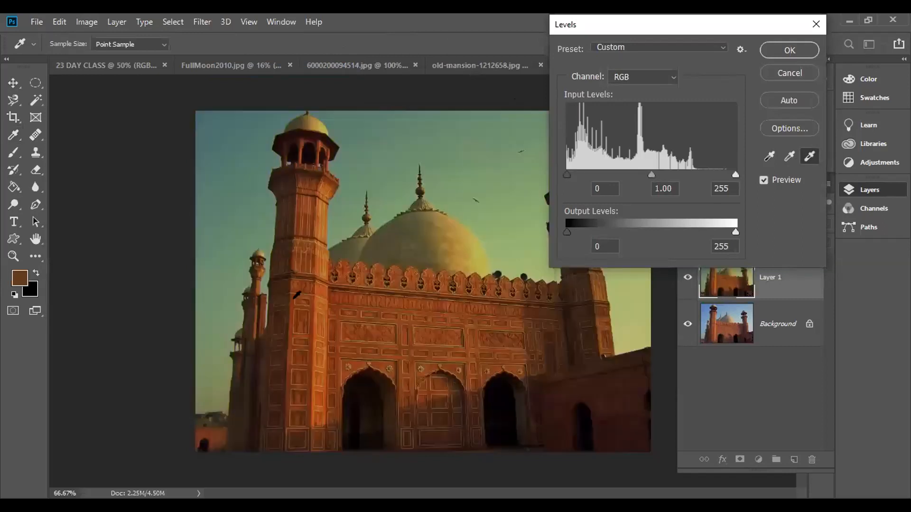
Step: Set the white point by sampling a light spot on the parapet below the dome, and apply the Levels adjustment
key(ctrl+plus)
key(ctrl+plus)
key(ctrl+plus)
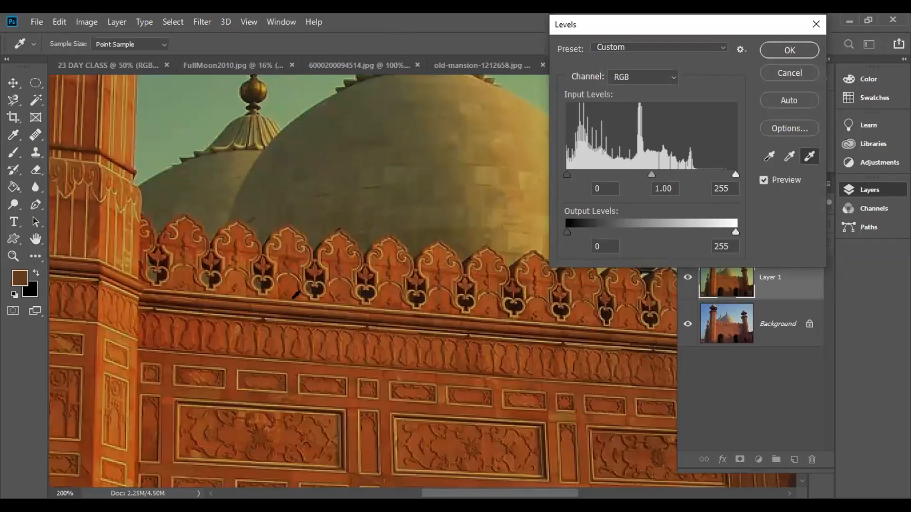
click(303, 295)
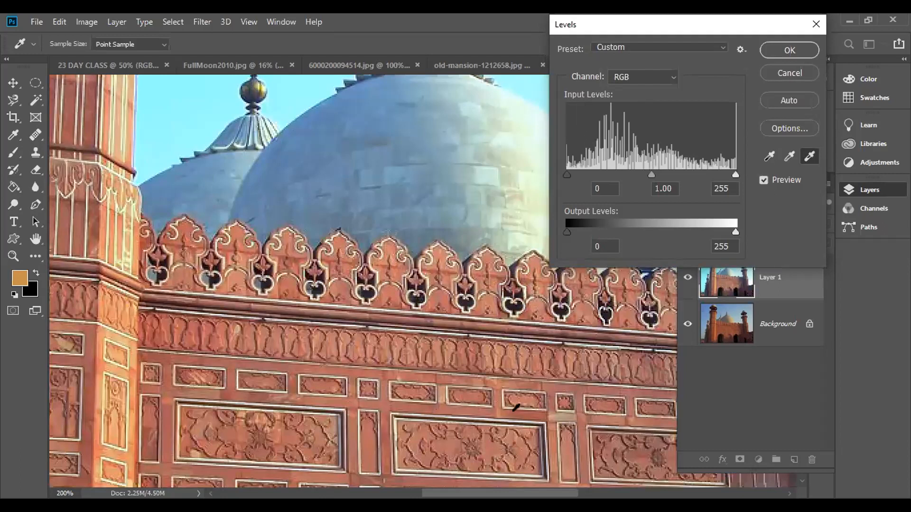
key(ctrl+0)
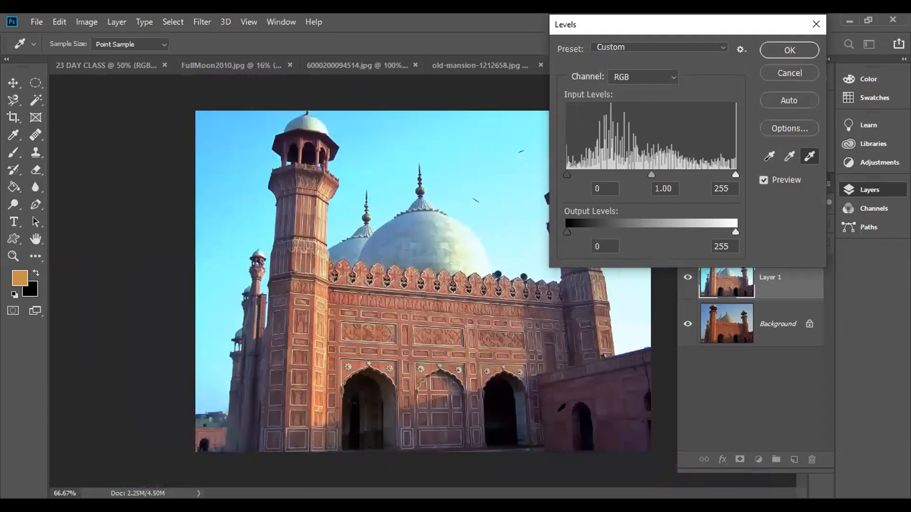
click(790, 50)
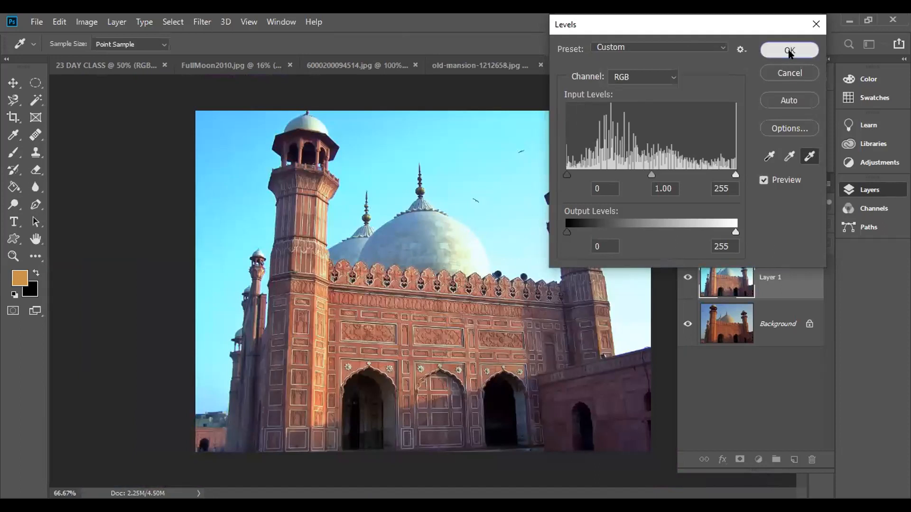
key(v)
Step: Open Curves for Layer 1, set the RGB white point to input 254 and output 255, and apply the adjustment
click(87, 22)
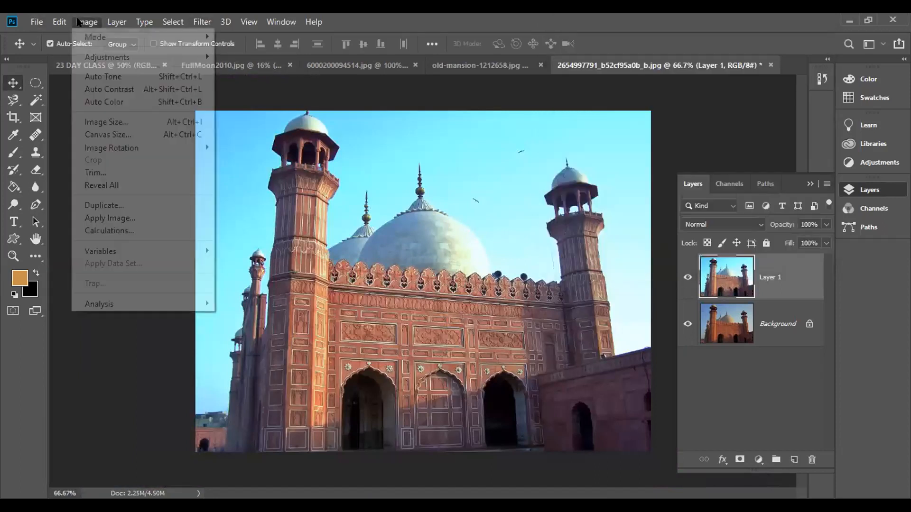
mouse_move(143, 57)
click(278, 84)
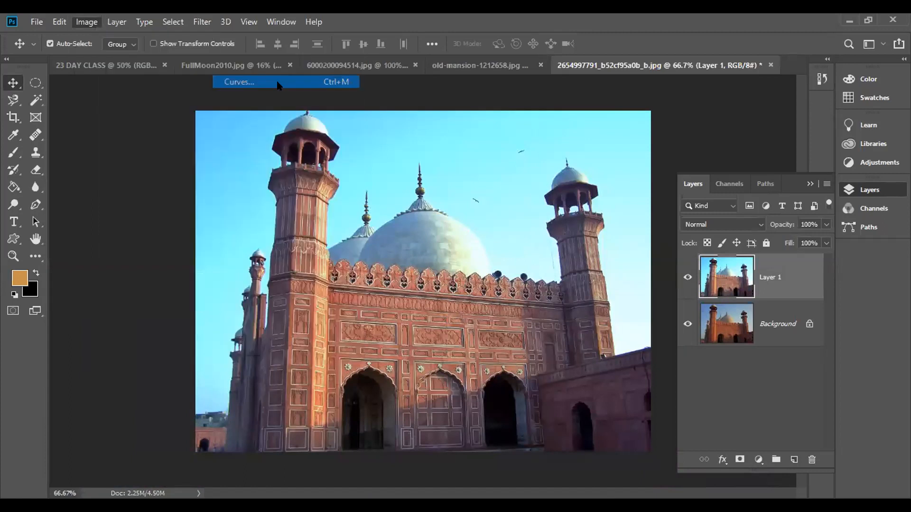
mouse_move(350, 182)
mouse_down()
mouse_move(352, 247)
mouse_move(351, 179)
mouse_up()
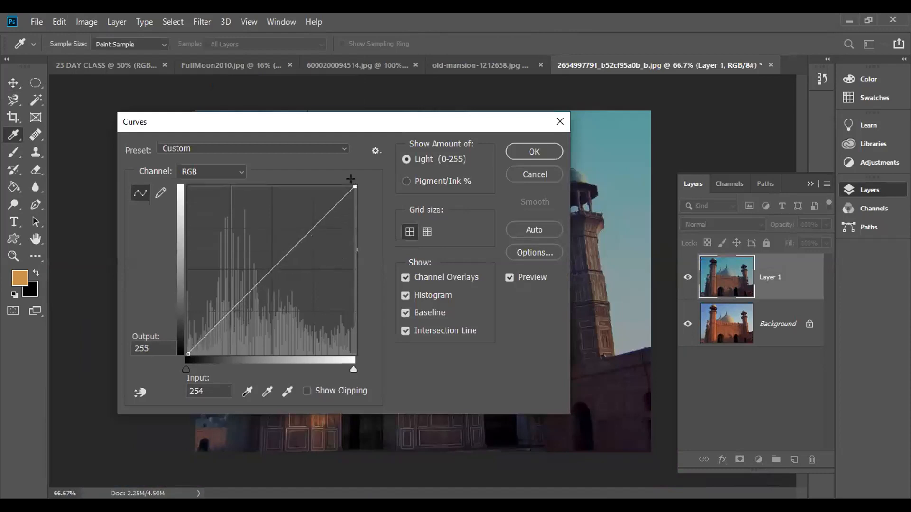
click(528, 153)
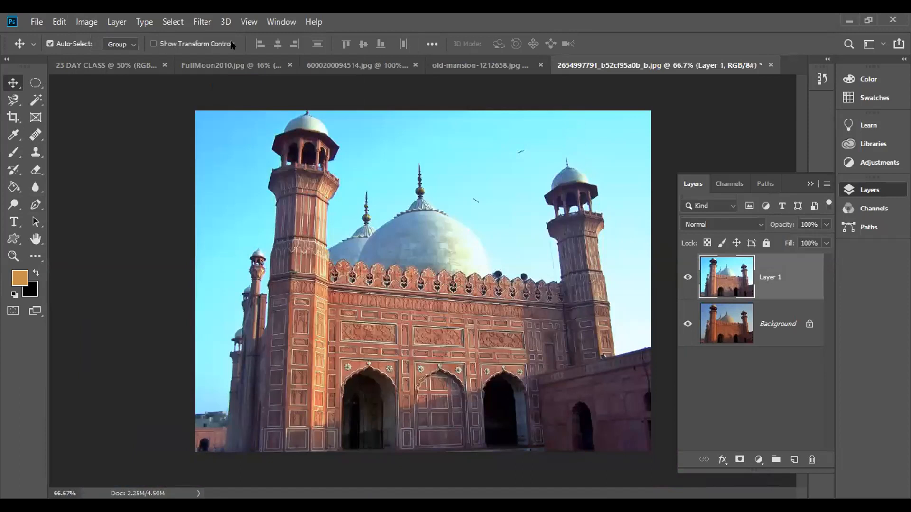
click(89, 22)
mouse_move(156, 59)
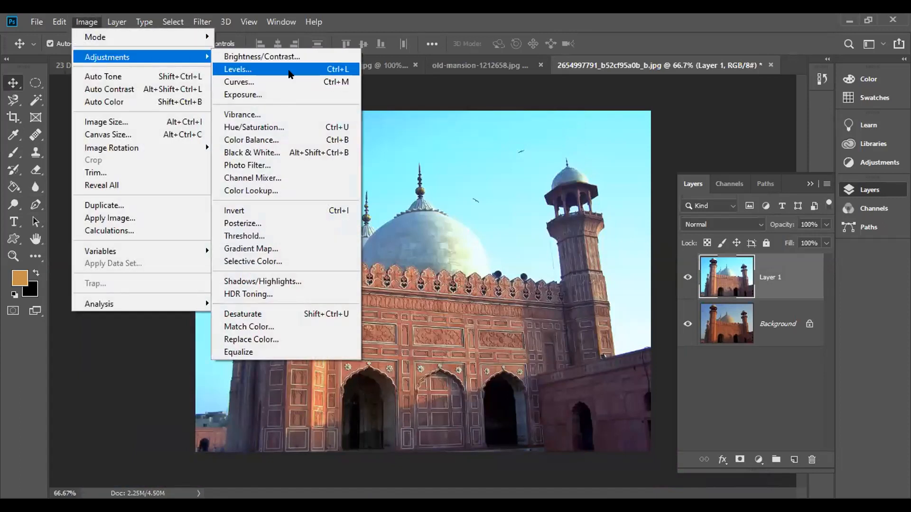
click(710, 125)
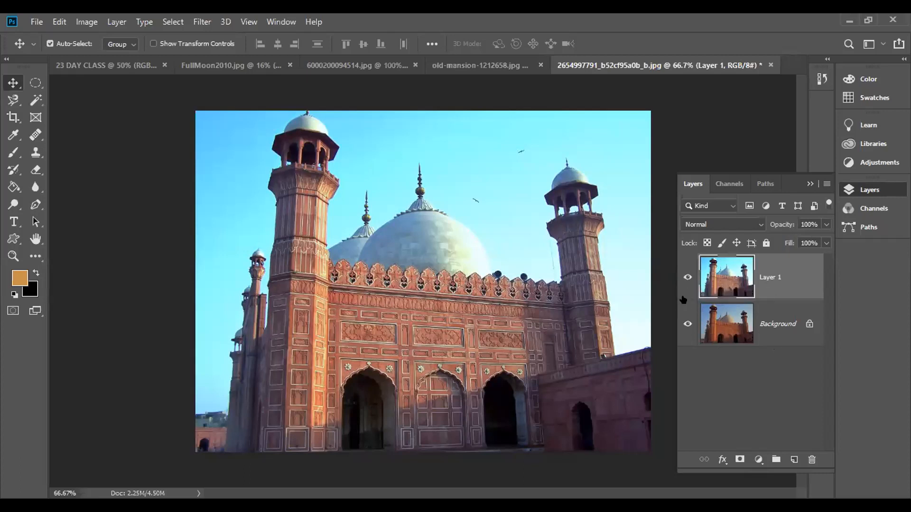
Step: Compare the colour-corrected Layer 1 with Background by hiding and showing the layer
click(688, 277)
click(686, 277)
click(687, 276)
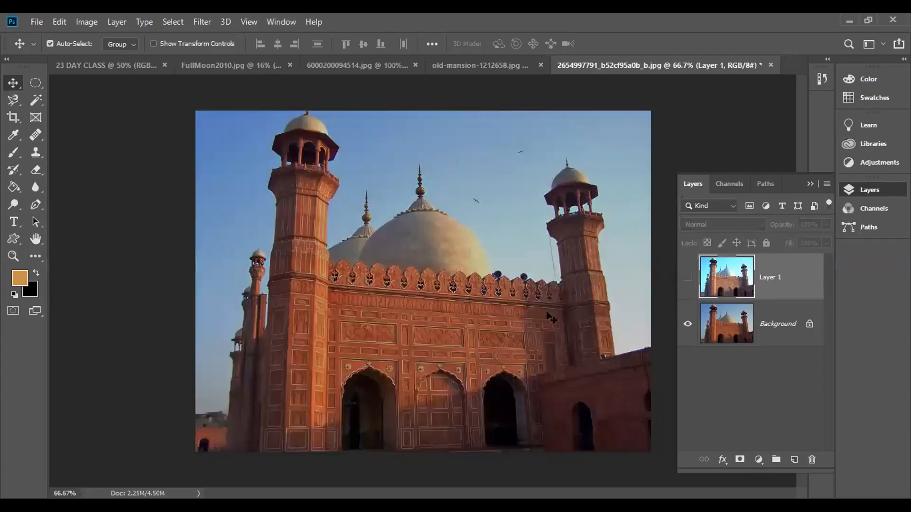
click(687, 277)
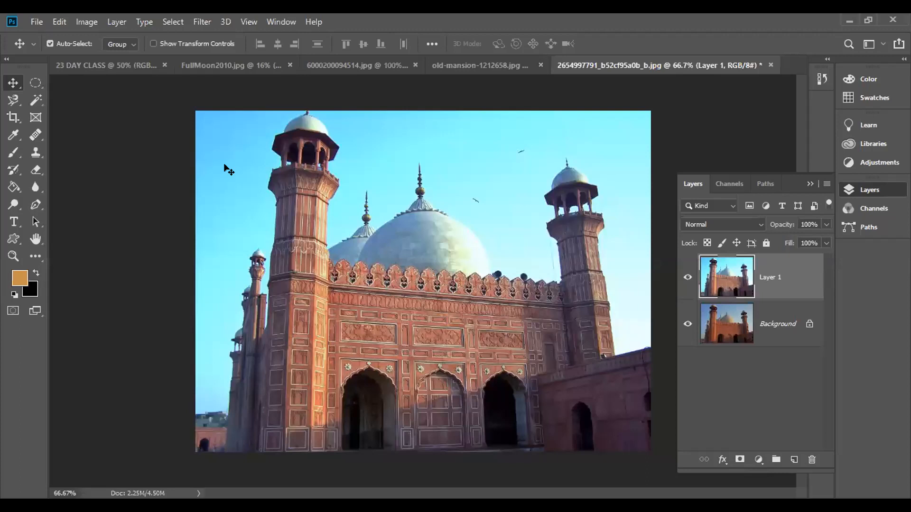
Step: Select the sky beside the left minaret with the Magic Wand at tolerance 32, and delete it from Layer 1
click(36, 101)
click(242, 172)
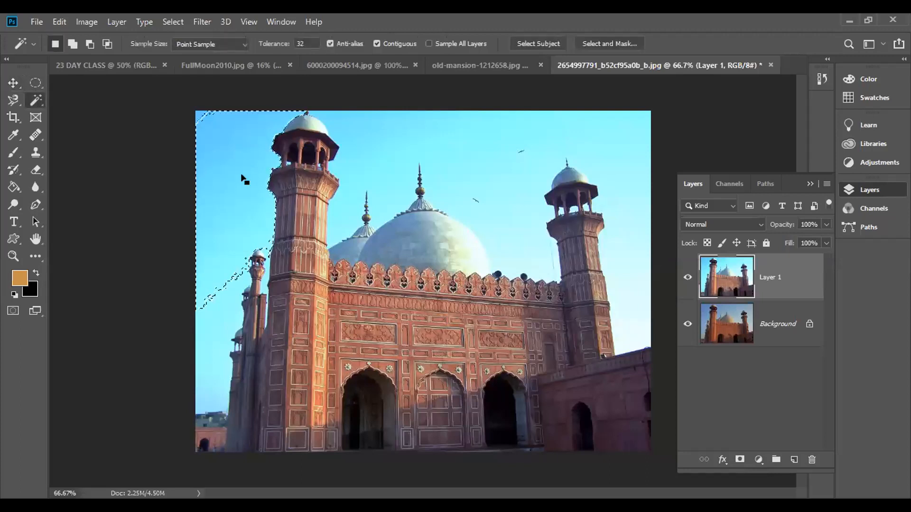
key(Delete)
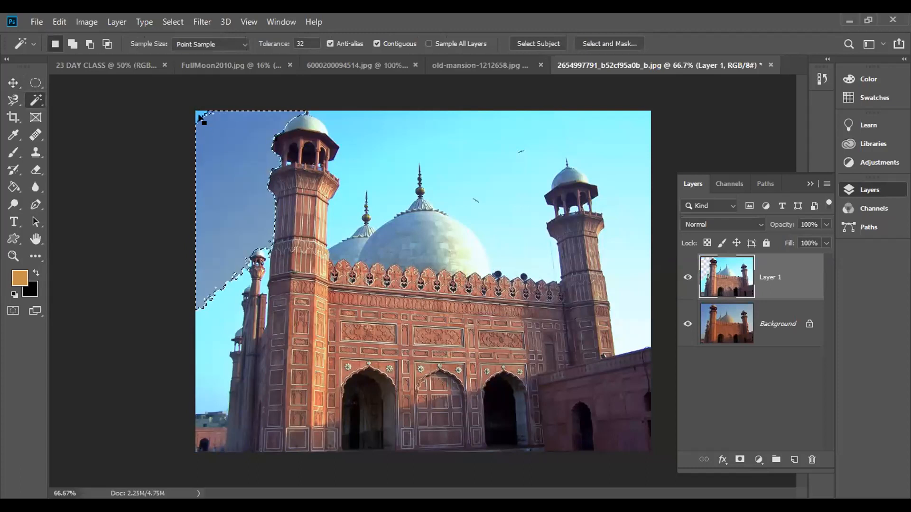
Step: Select the two large sky areas between the left and right minarets with the Magic Wand, and delete them from Layer 1
key(ctrl+d)
click(197, 114)
shift+click(368, 136)
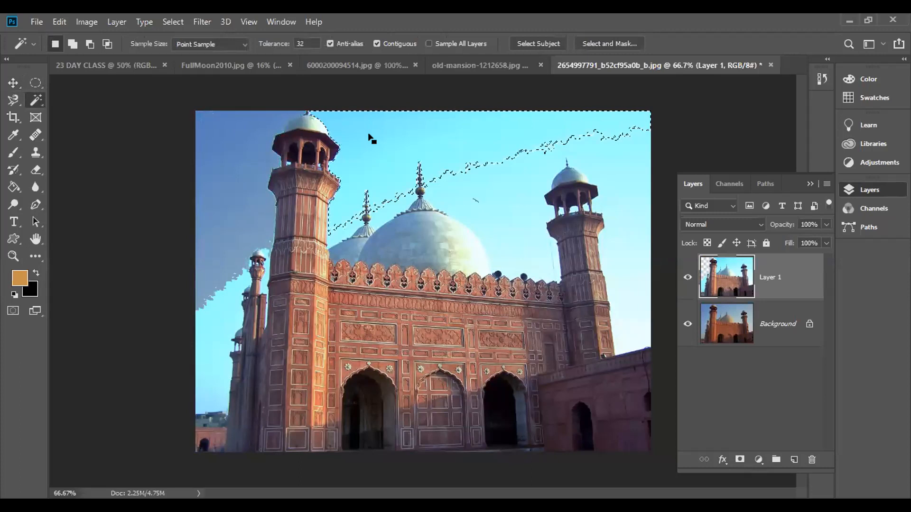
key(Delete)
click(497, 213)
key(Delete)
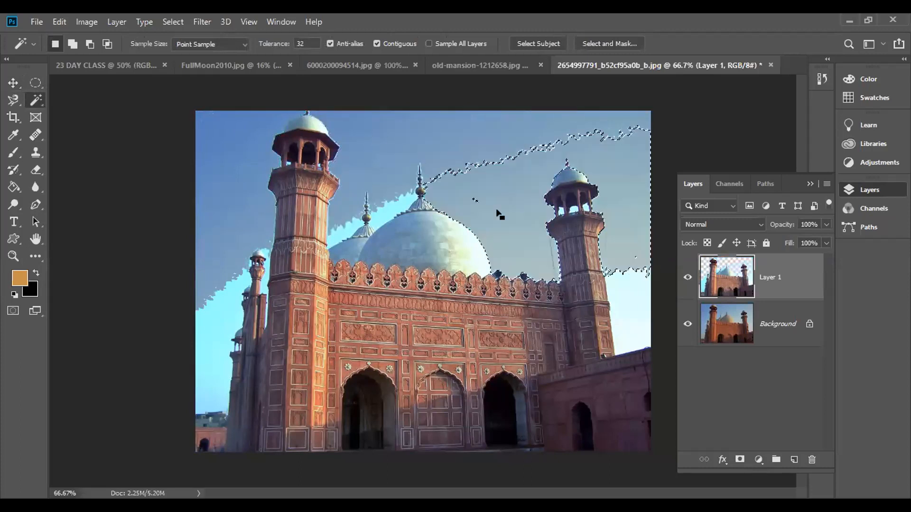
Step: Remove the remaining sky patches beside the domes, around the left minarets and beside the right minaret from Layer 1
click(387, 210)
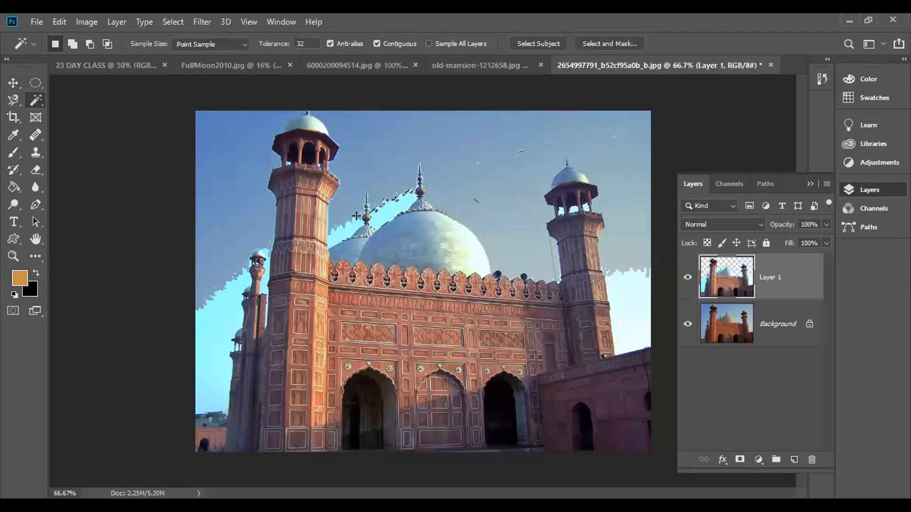
key(Delete)
click(335, 231)
key(Delete)
click(226, 299)
key(Delete)
click(269, 275)
key(Delete)
click(631, 304)
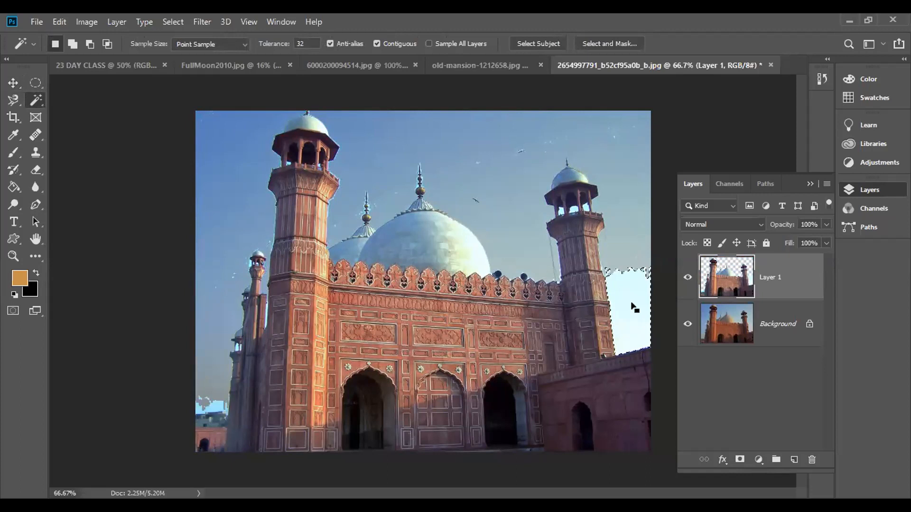
key(Delete)
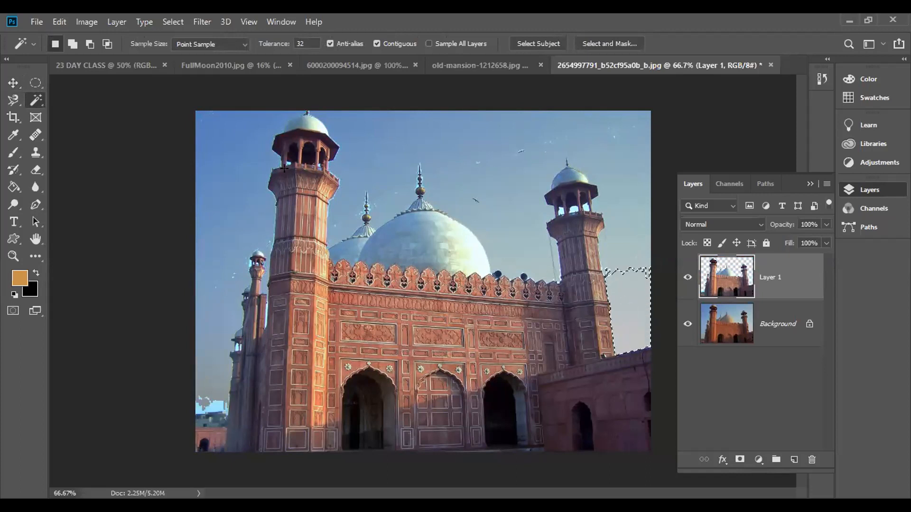
Step: Hide the Background layer and delete the leftover sky strip above the distant rooftops beside the left minarets from Layer 1
click(387, 210)
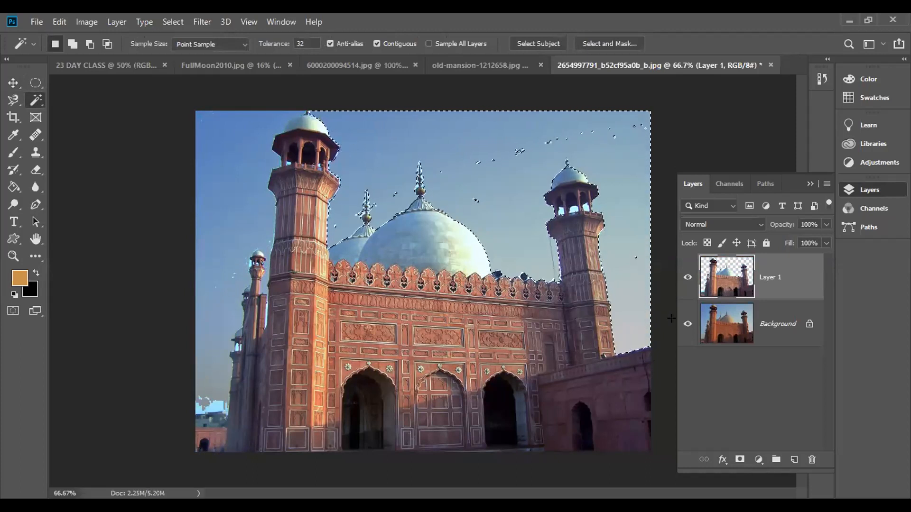
click(688, 324)
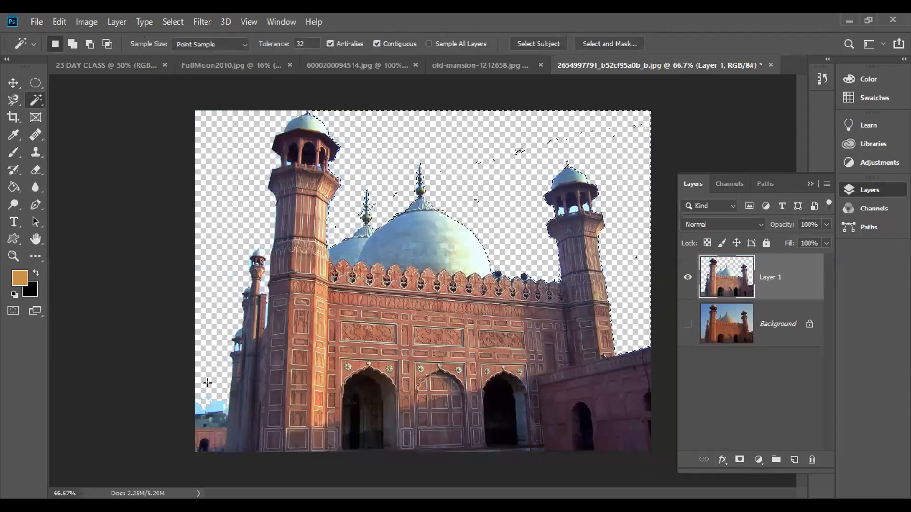
click(209, 405)
key(Delete)
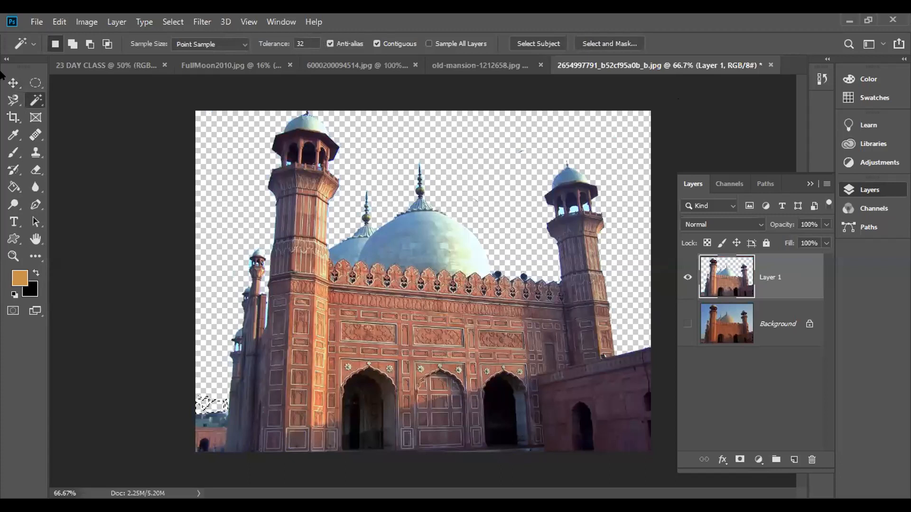
Step: Examine the cut-out edges around the domes closely and try to select the leftover cyan fringe beside the smaller dome's finial
click(13, 83)
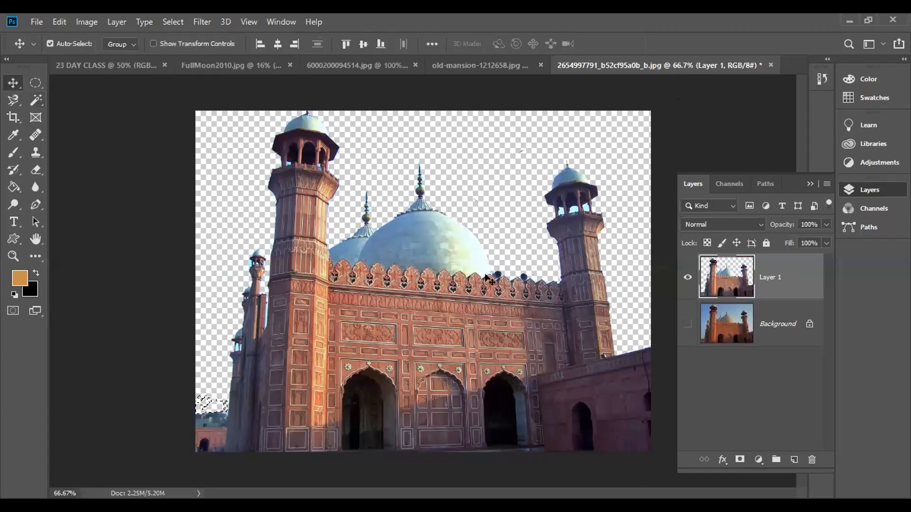
key(ctrl+plus)
key(ctrl+plus)
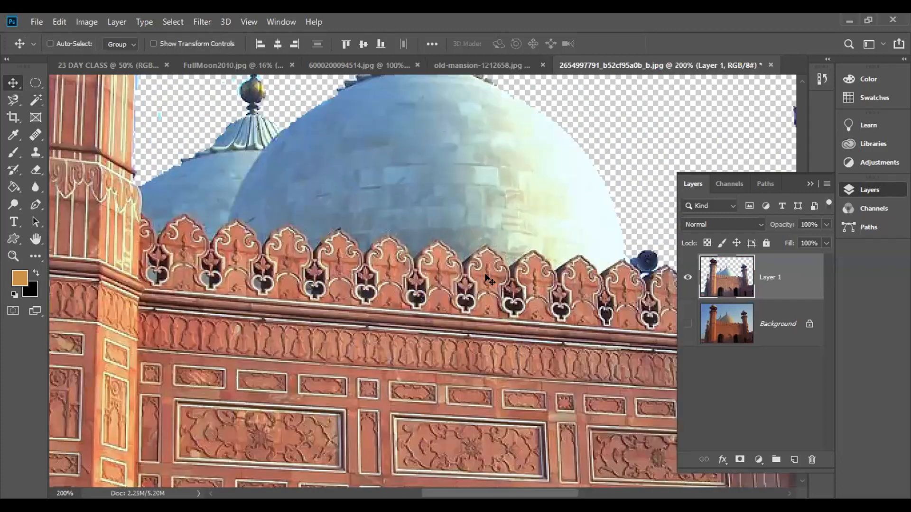
key(ctrl+plus)
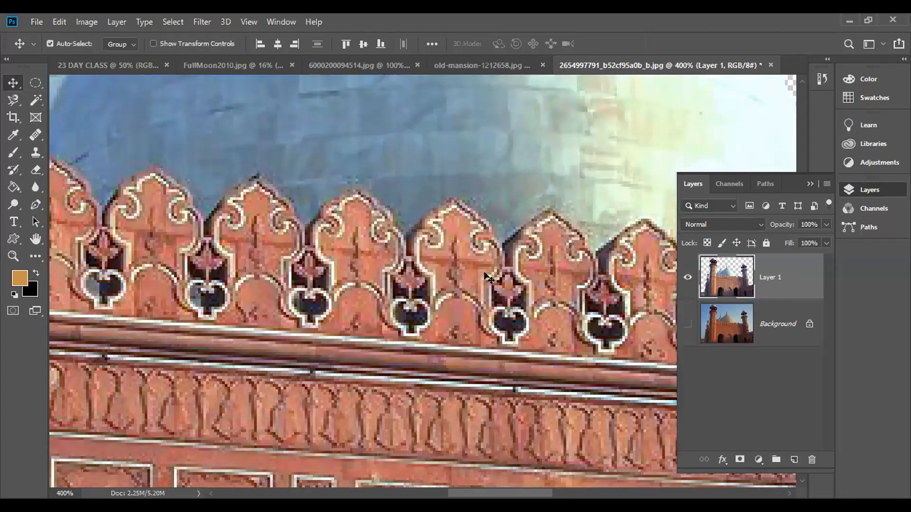
scroll(489, 278, up, 3)
scroll(393, 223, up, 10)
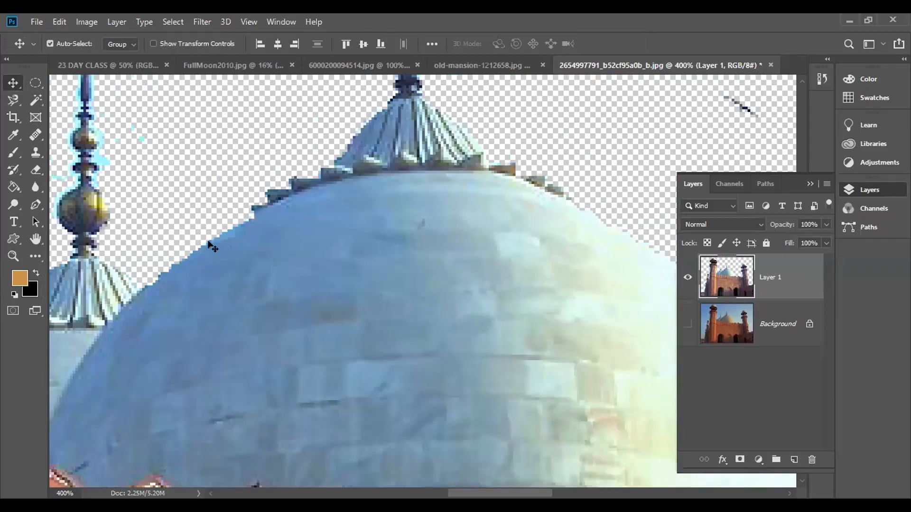
click(35, 100)
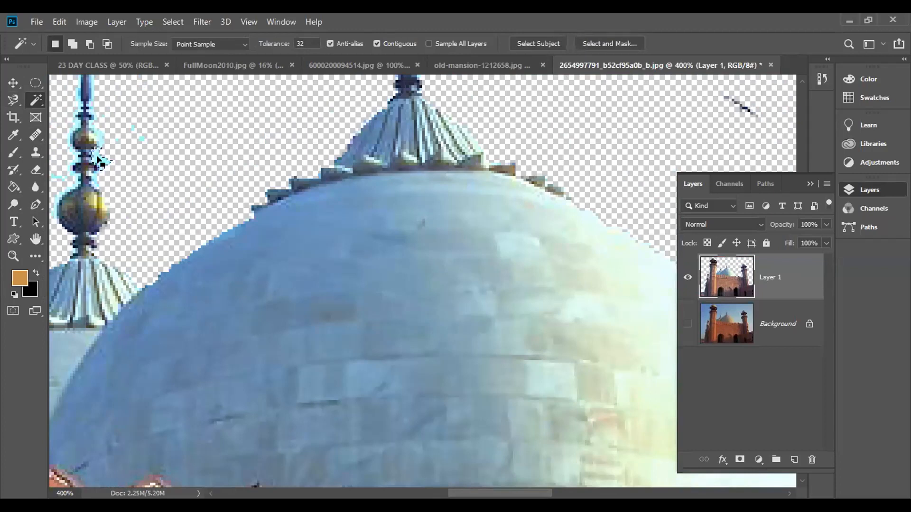
click(90, 128)
key(ctrl+d)
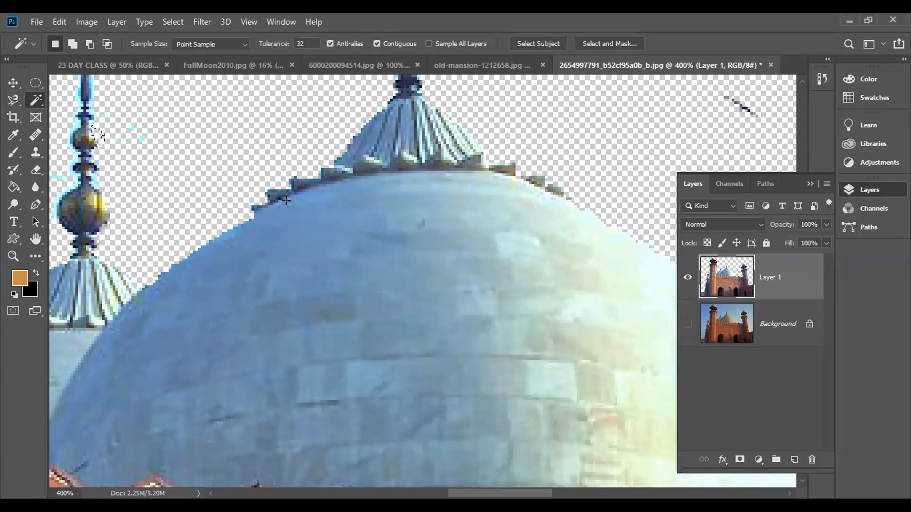
key(ctrl+minus)
key(ctrl+minus)
key(ctrl+minus)
key(ctrl+minus)
key(ctrl+minus)
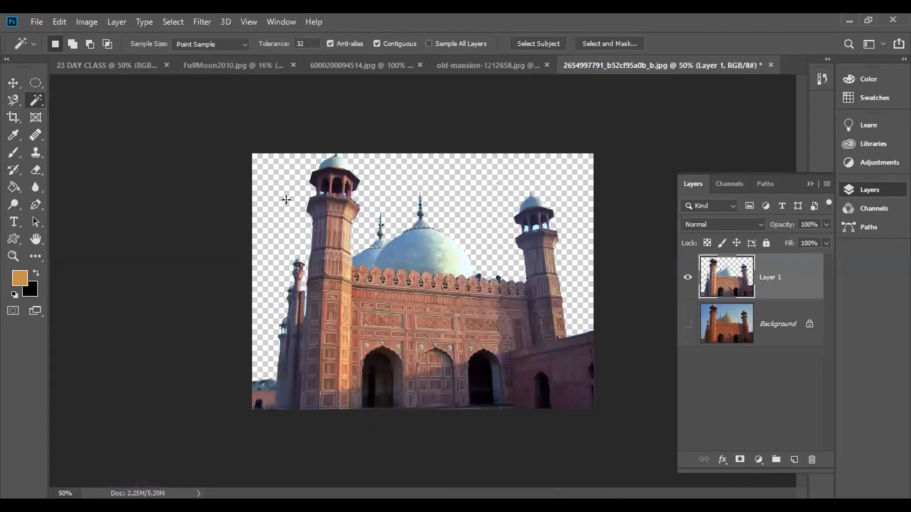
Step: Open the image old-mansion-1212658 from the Downloads folder
click(36, 22)
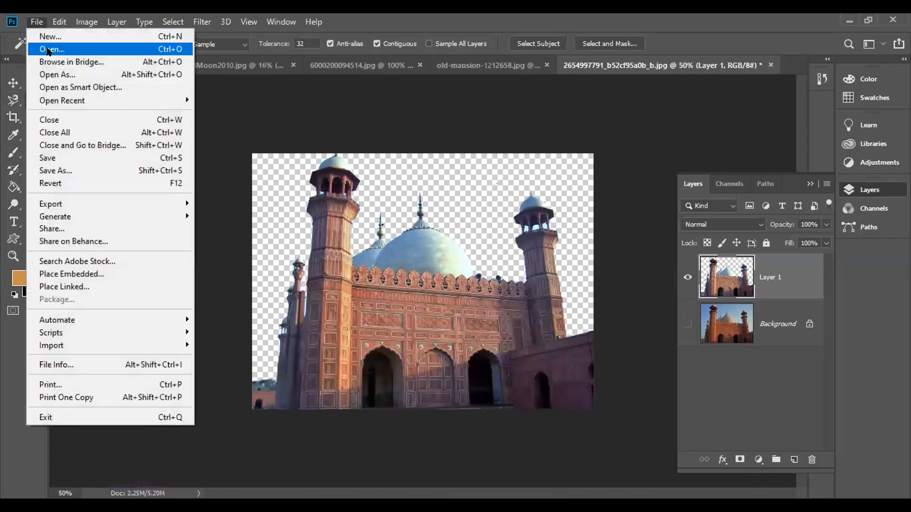
click(45, 45)
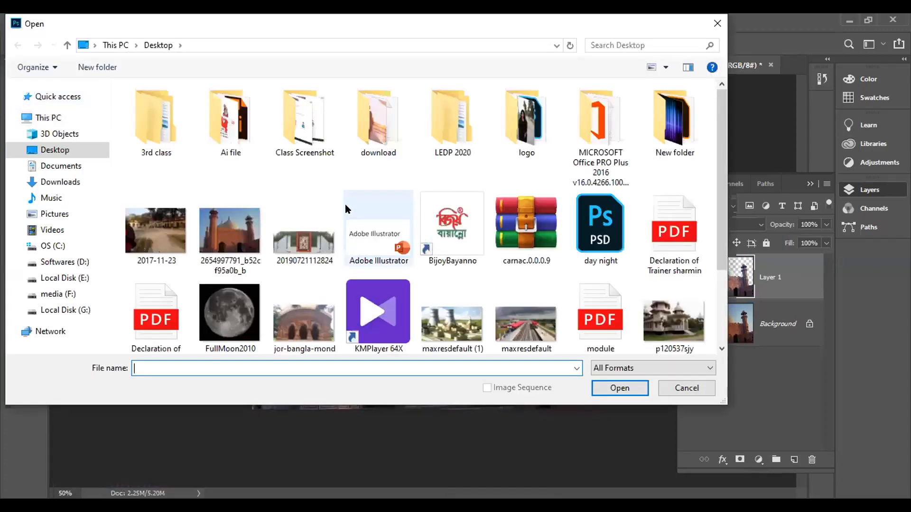
scroll(206, 215, down, 2)
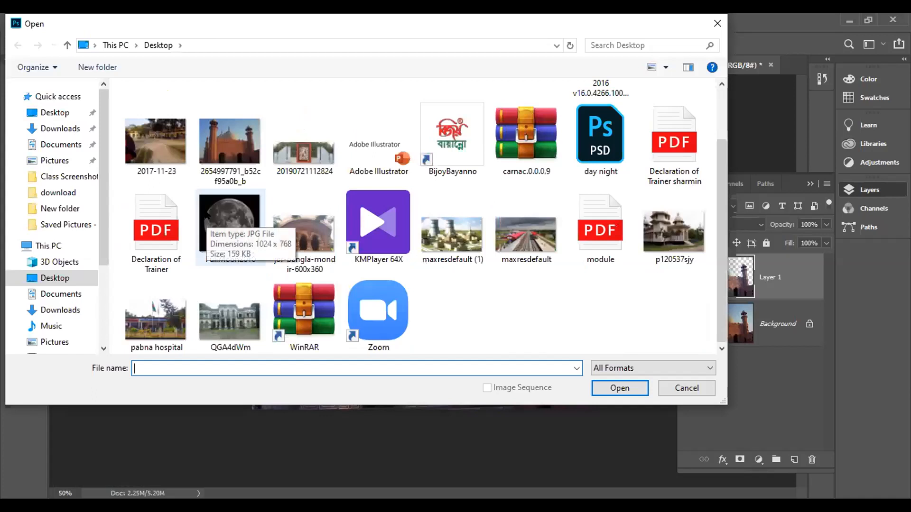
scroll(289, 209, up, 2)
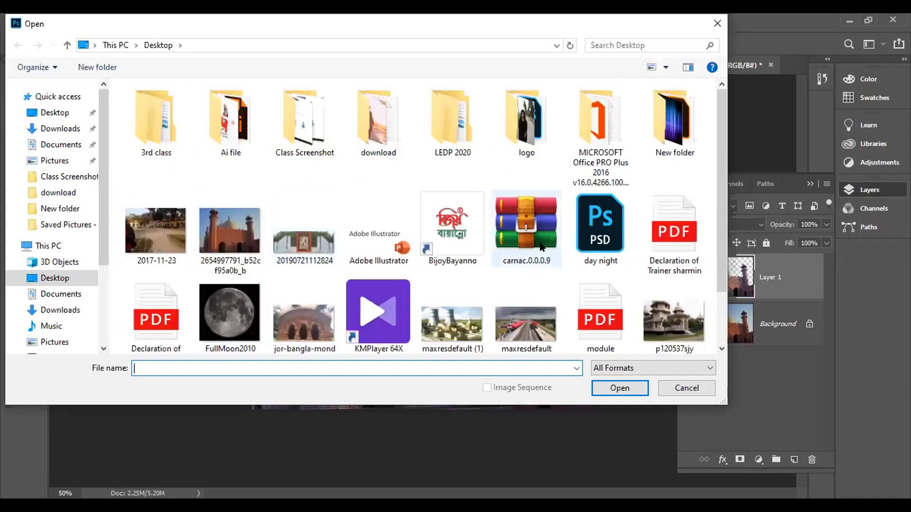
click(57, 114)
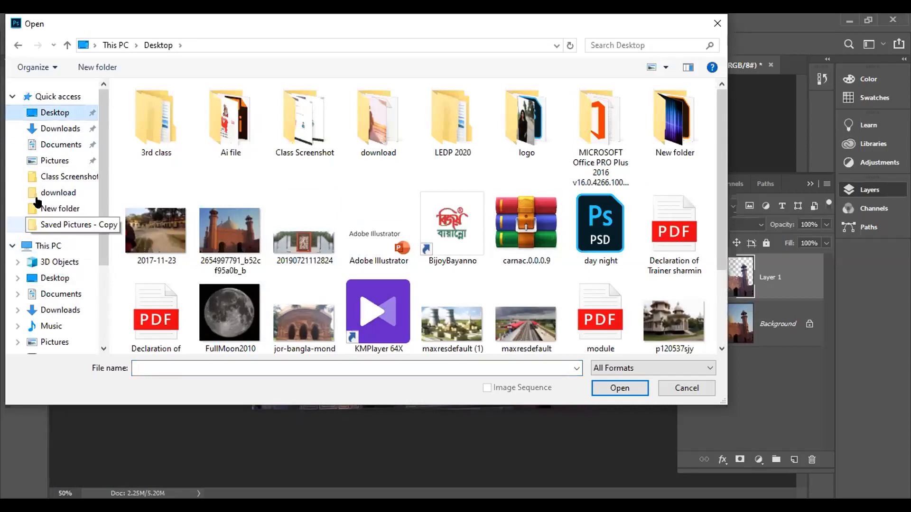
click(64, 129)
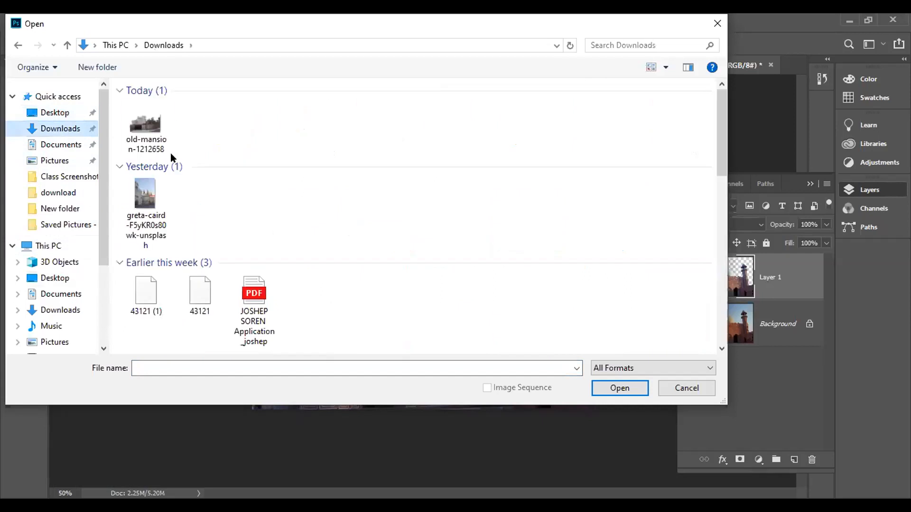
click(140, 134)
click(613, 390)
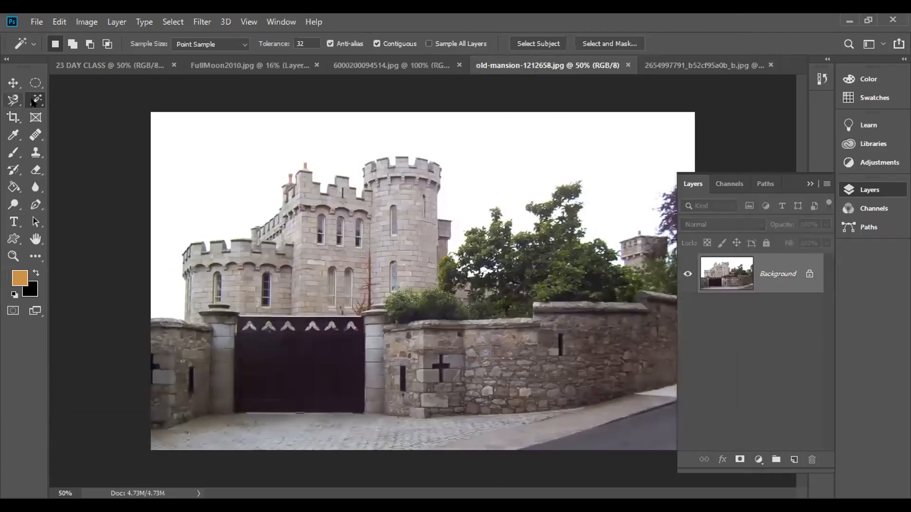
click(293, 152)
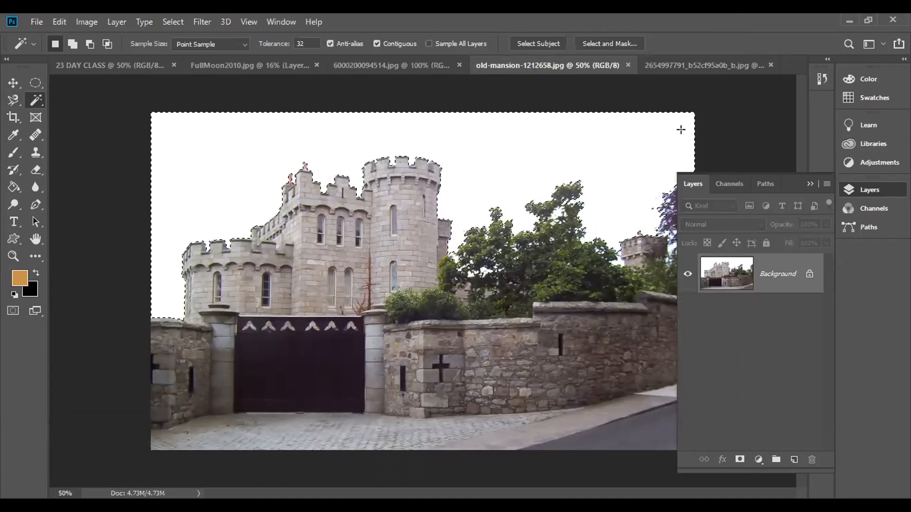
key(ctrl+d)
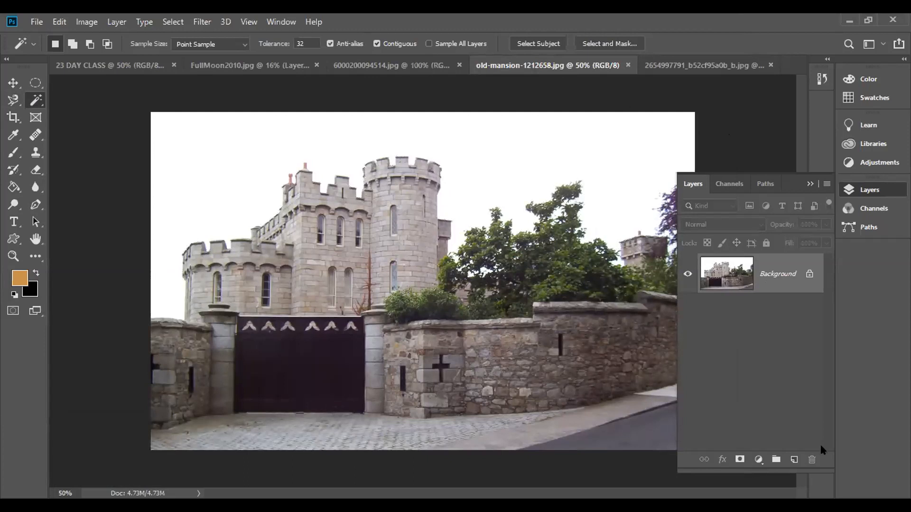
click(788, 459)
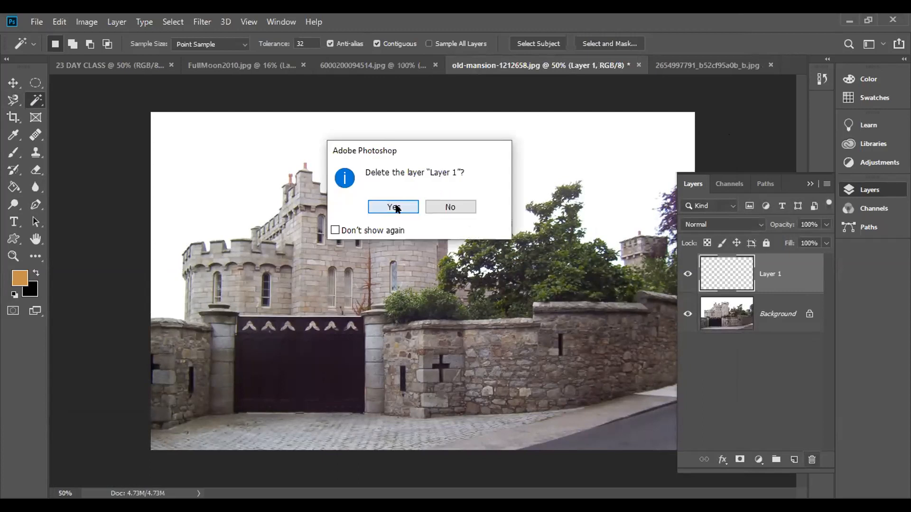
click(393, 206)
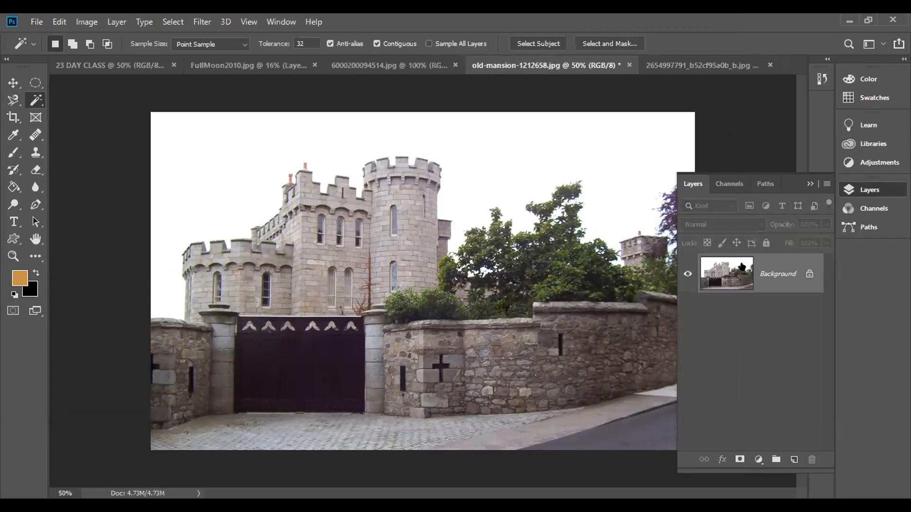
Step: Duplicate the mansion's Background layer, delete the white sky from the copy with the Magic Wand at tolerance 32, and hide Background
key(ctrl+j)
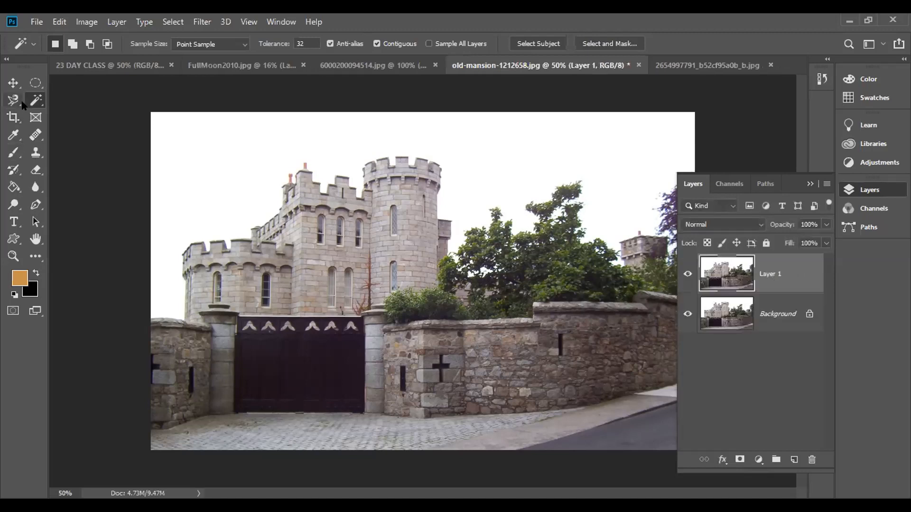
click(206, 158)
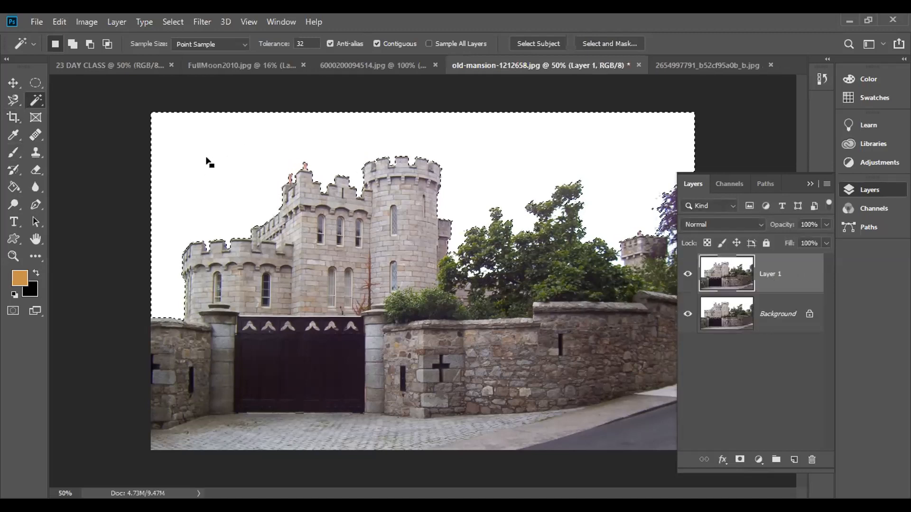
key(Delete)
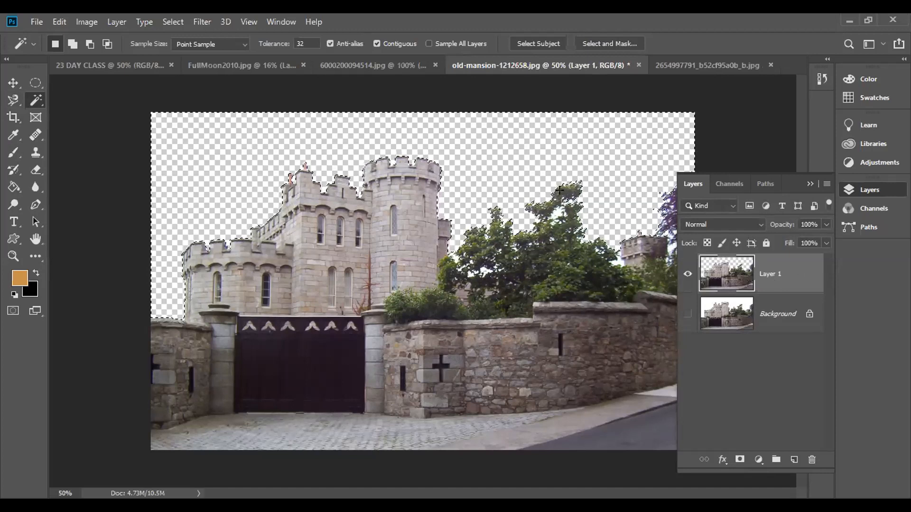
Step: Add a new empty layer and place it between Layer 1 and Background
click(13, 83)
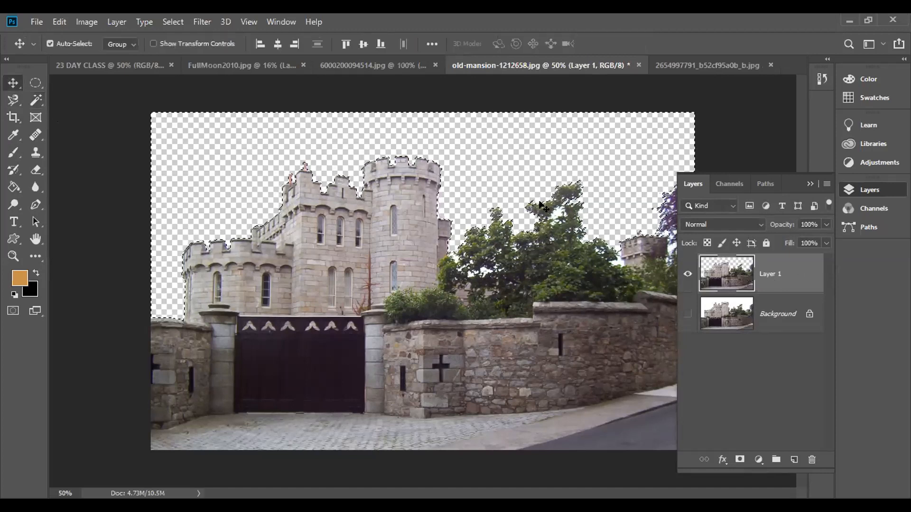
click(794, 460)
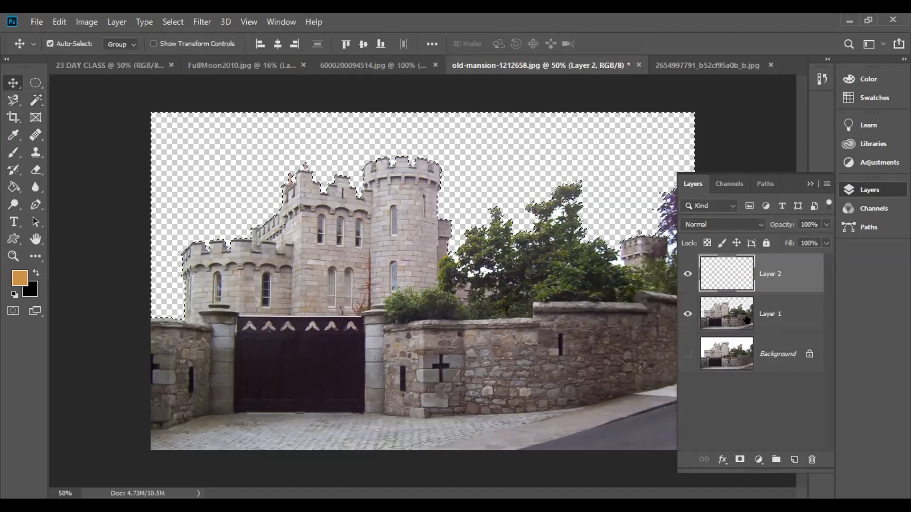
drag(755, 278, 739, 335)
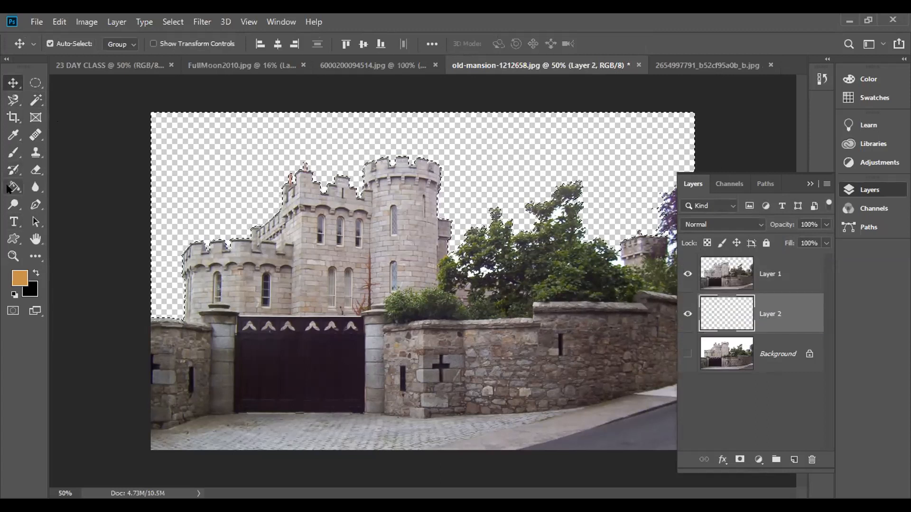
Step: Switch to the Gradient tool and set the custom purple gradient's starting colour stop to 28075c
click(8, 188)
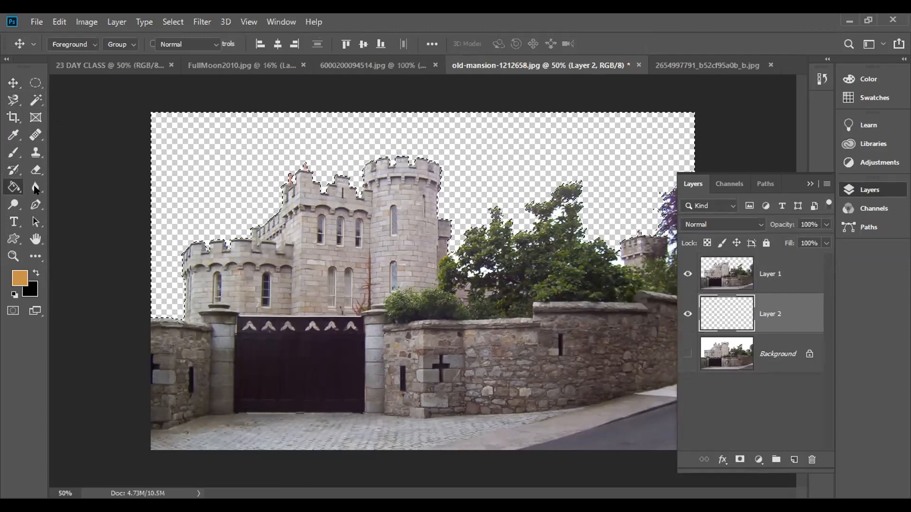
key(shift+g)
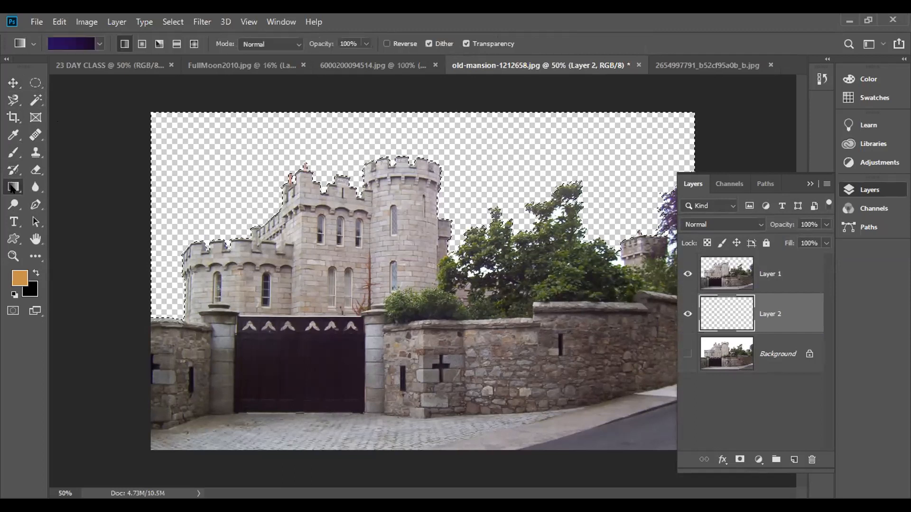
click(88, 44)
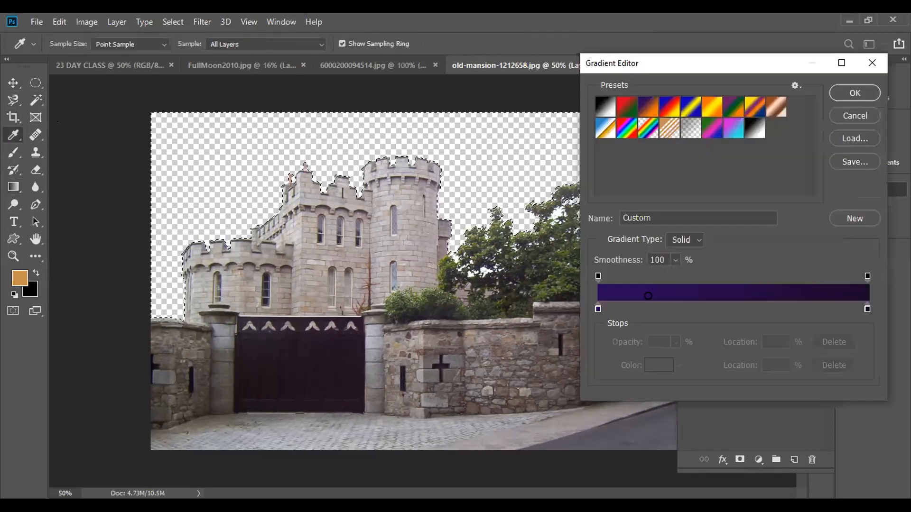
double_click(598, 309)
click(690, 360)
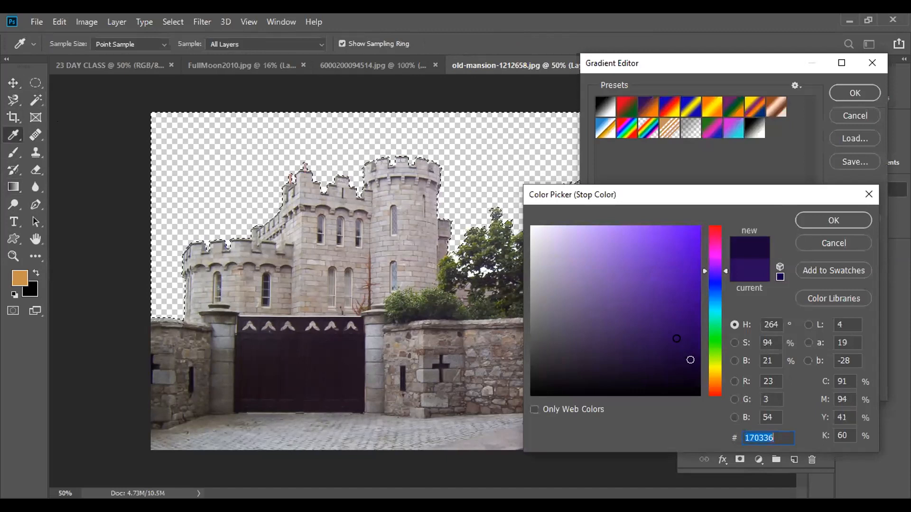
click(687, 268)
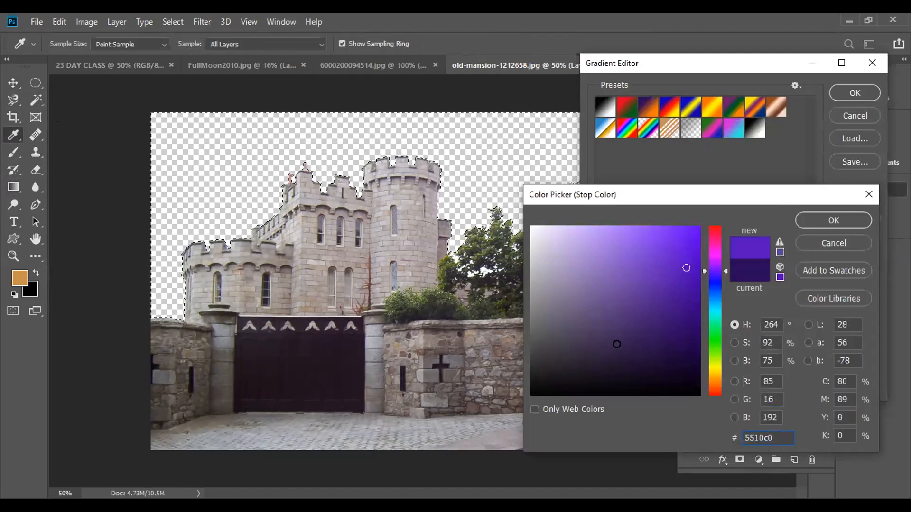
click(687, 335)
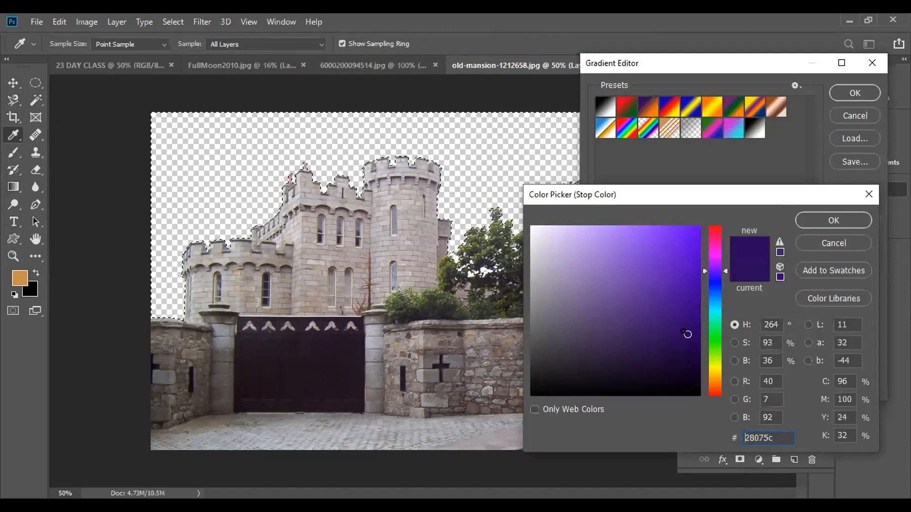
click(817, 219)
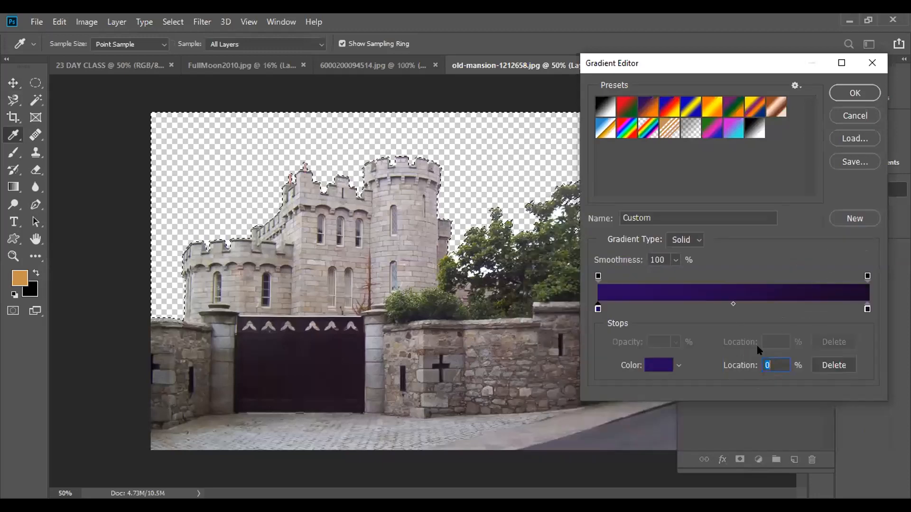
click(856, 95)
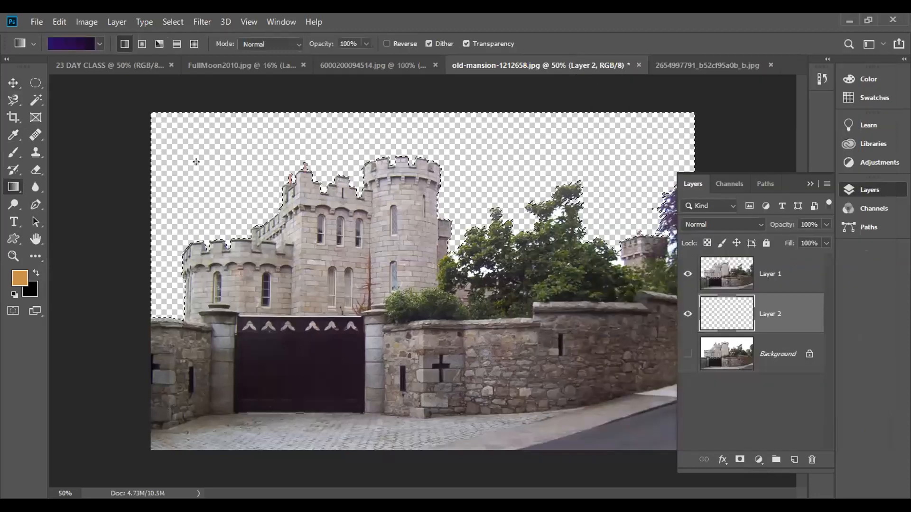
Step: Fill the selected sky on Layer 2 with the linear purple gradient, darker toward the upper edge, and deselect it
drag(490, 136, 481, 182)
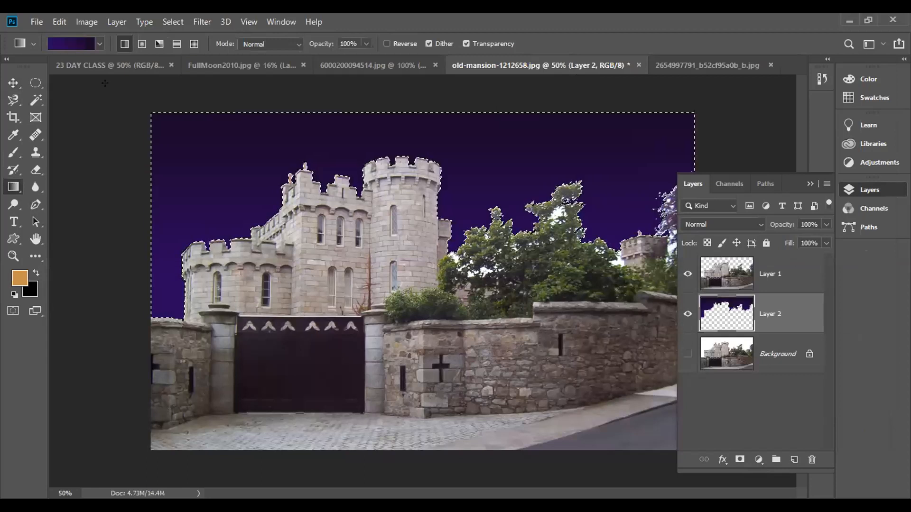
key(v)
click(562, 95)
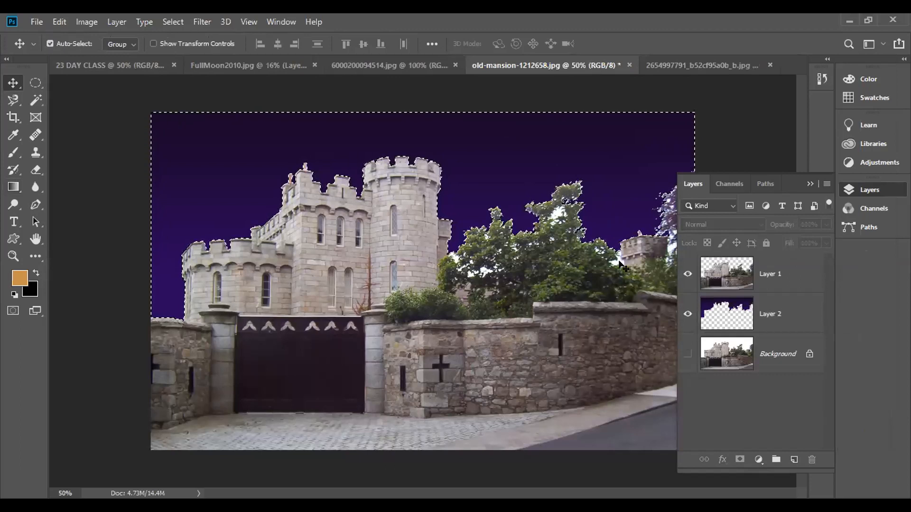
key(ctrl+d)
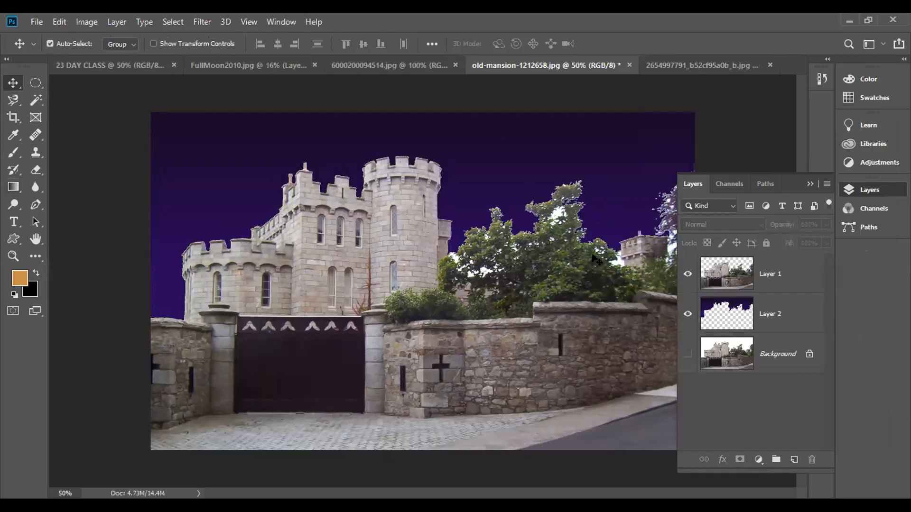
Step: Examine the cut-out edges of the round tower and the white gaps left among the tree leaves closely
key(ctrl+plus)
key(ctrl+plus)
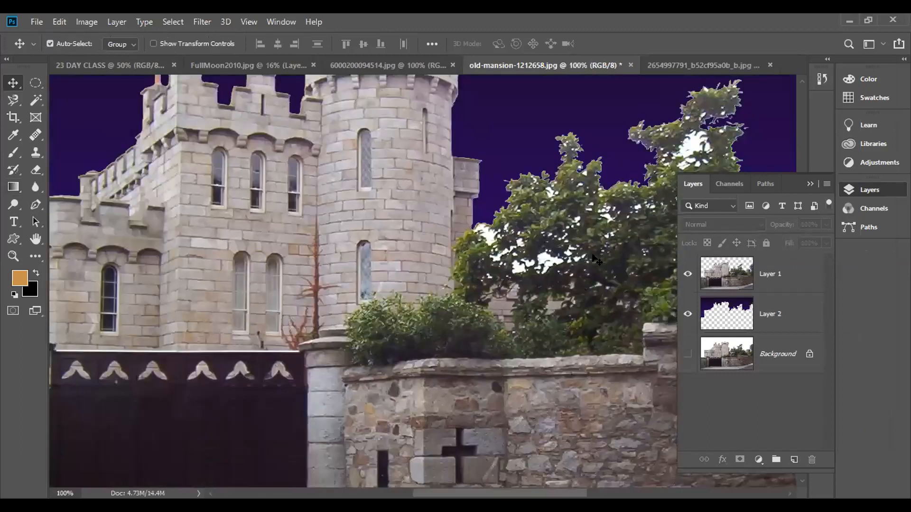
scroll(586, 247, up, 3)
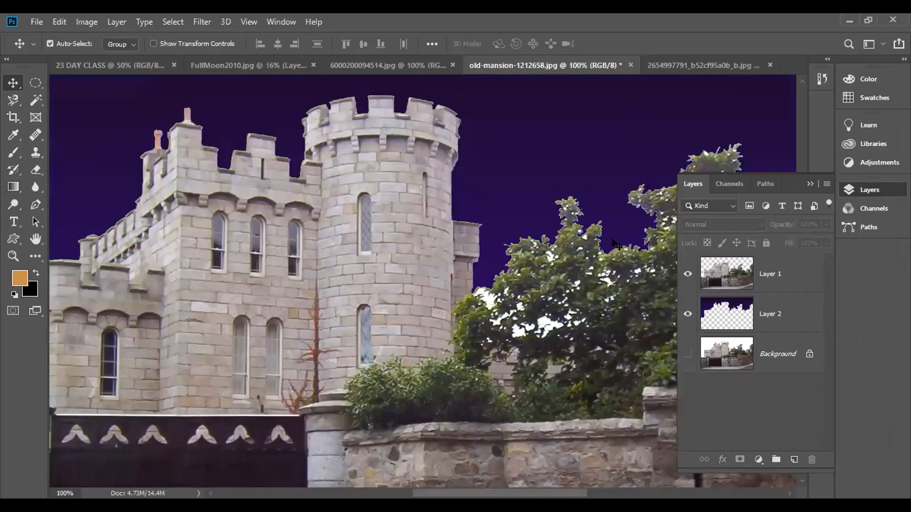
click(808, 183)
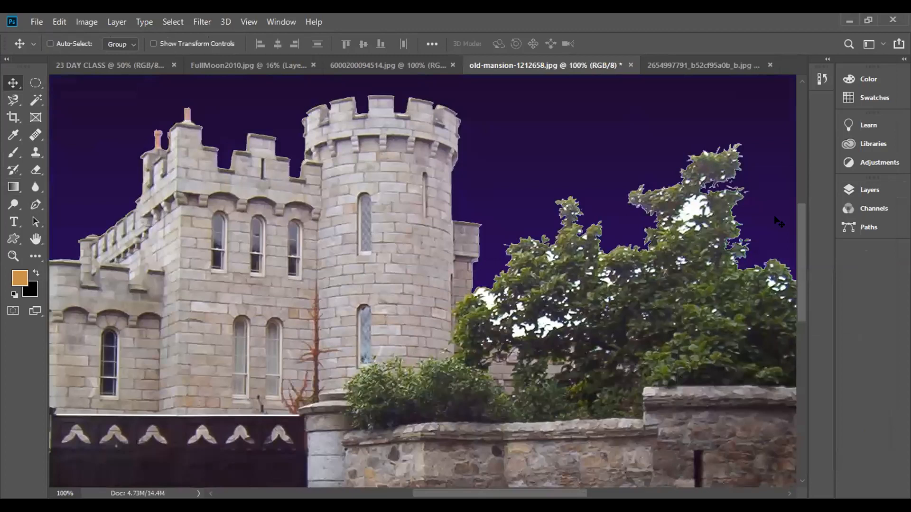
key(ctrl+plus)
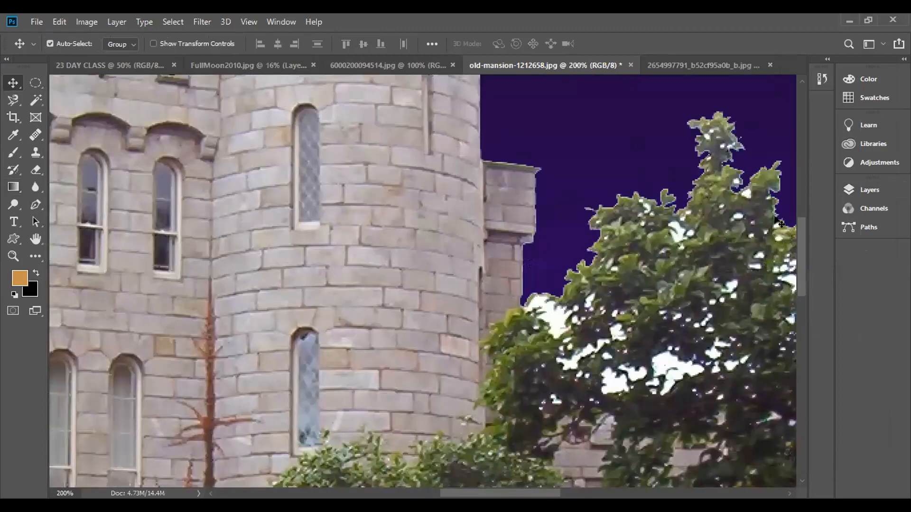
key(ctrl+plus)
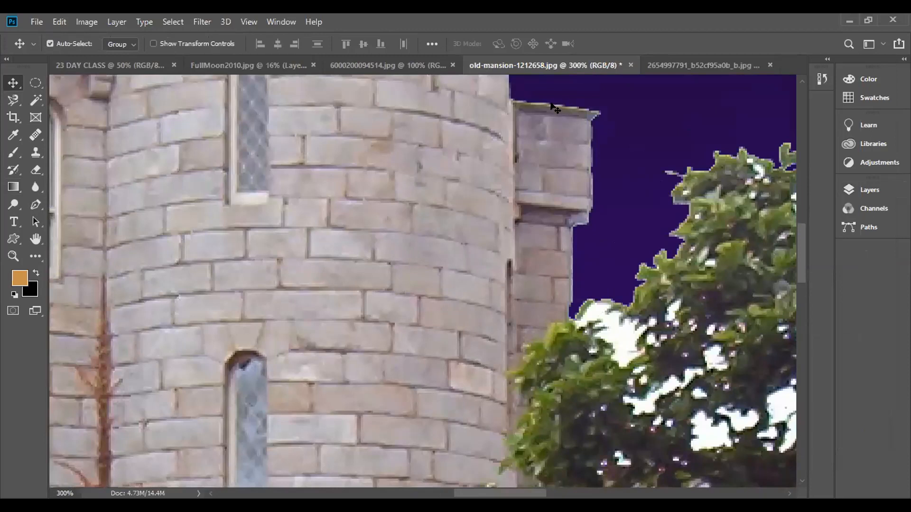
key(ctrl+plus)
key(ctrl+plus)
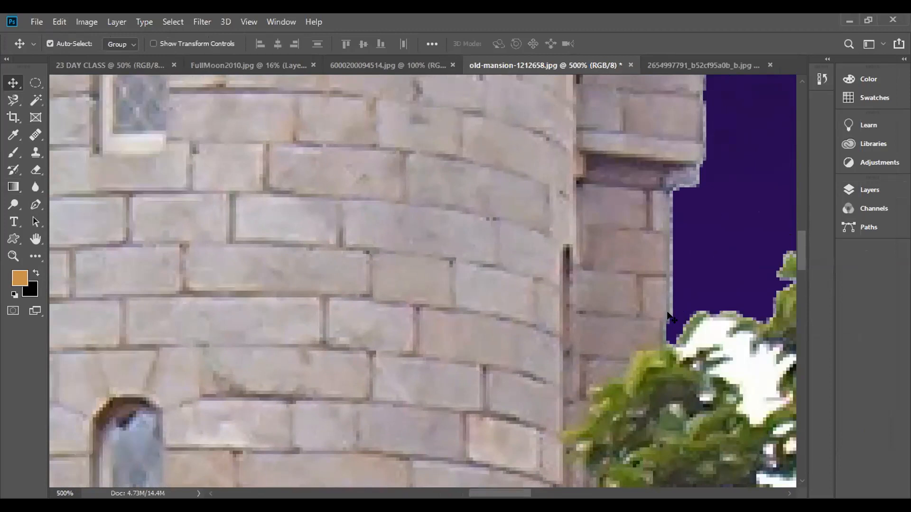
key(ctrl+minus)
key(ctrl+minus)
key(ctrl+minus)
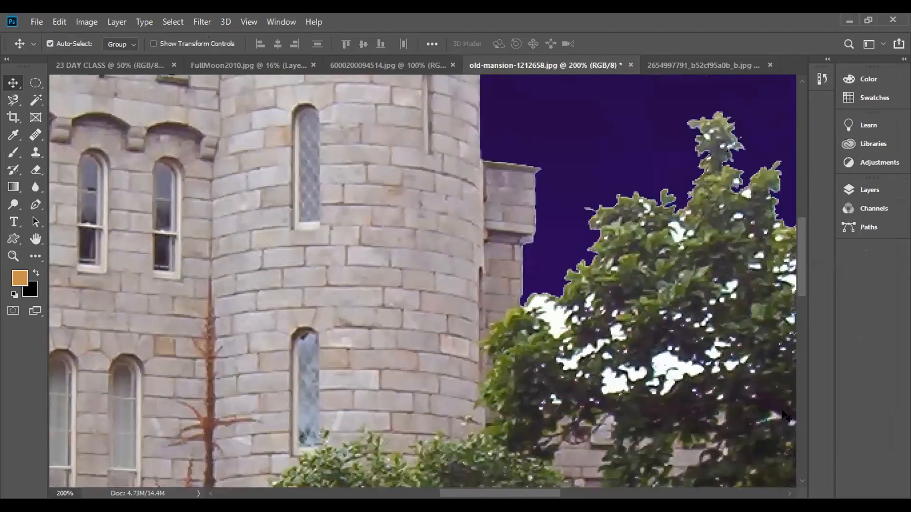
click(873, 190)
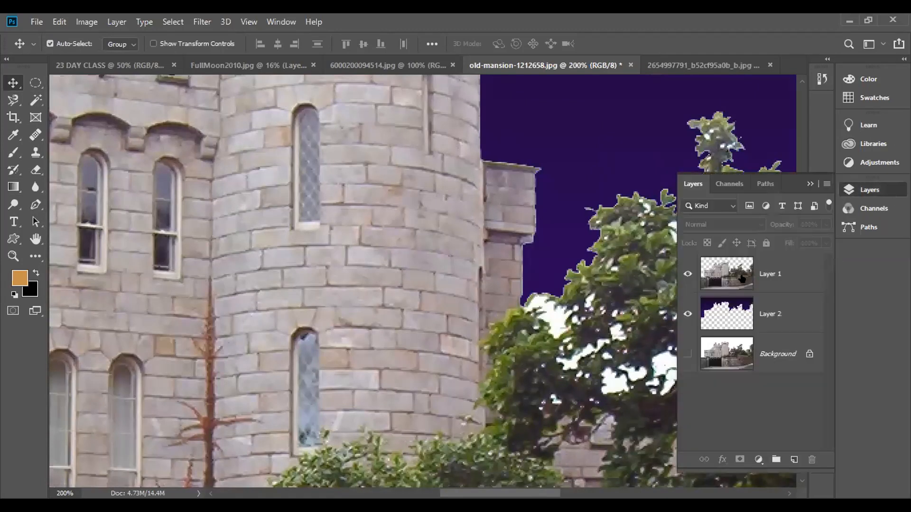
click(743, 279)
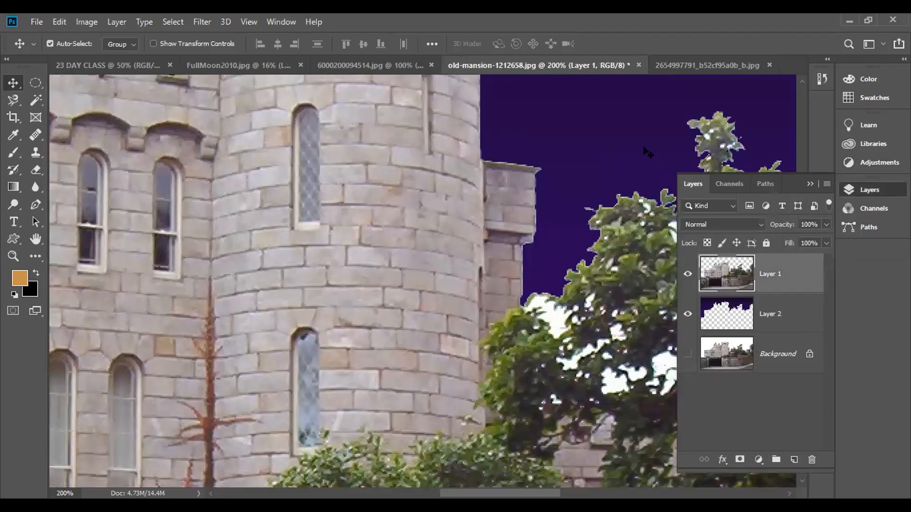
click(647, 153)
click(745, 261)
click(809, 183)
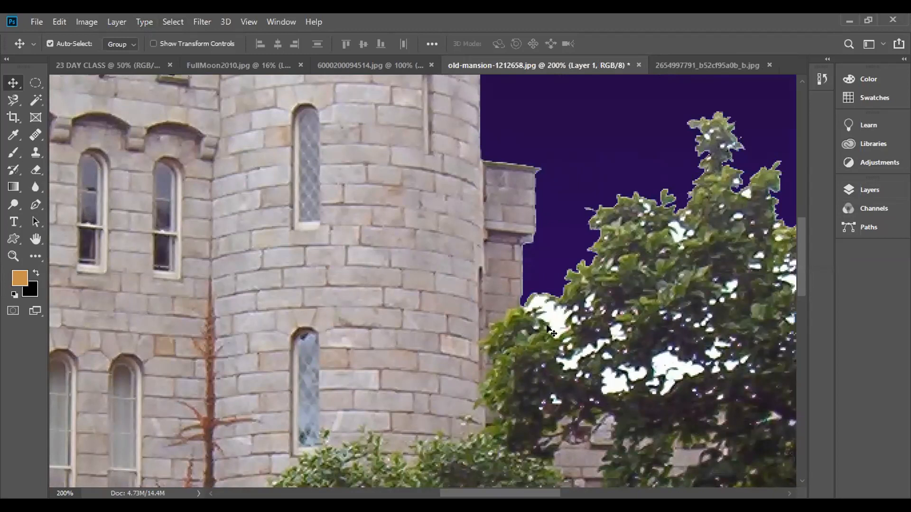
Step: Undo the gradient fill, the layer changes and the sky deletion until the mansion photo has its white sky back
key(Delete)
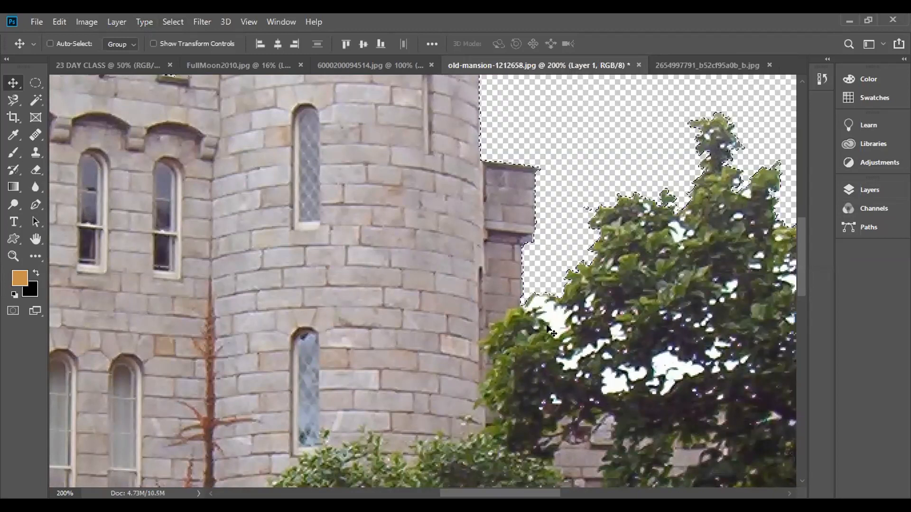
key(ctrl+z)
key(ctrl+minus)
key(ctrl+minus)
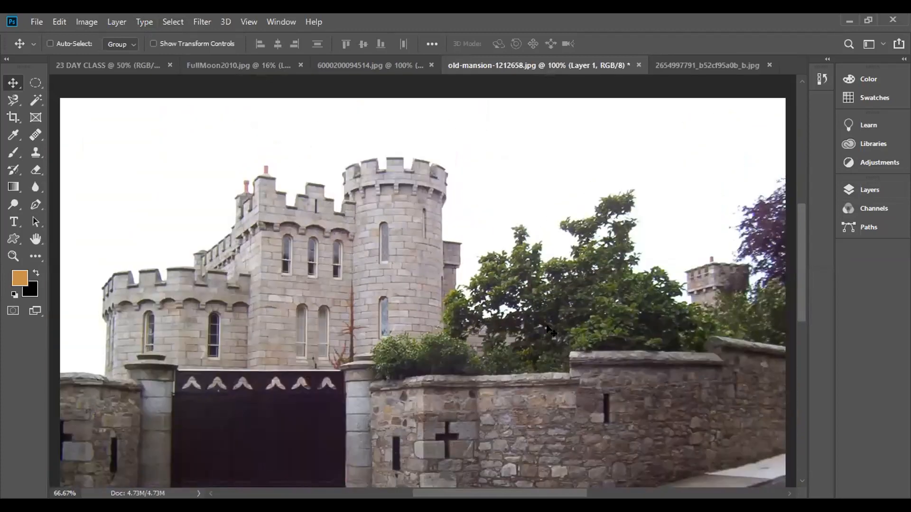
key(ctrl+minus)
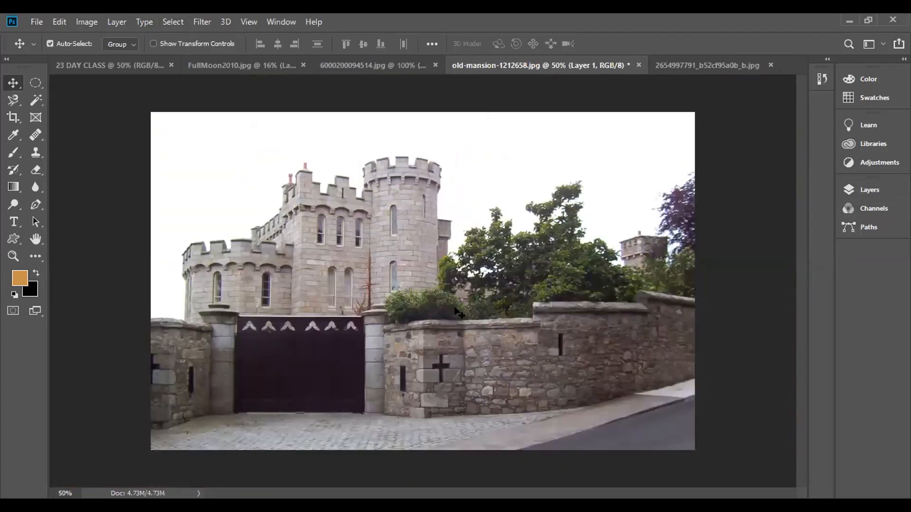
Step: Compare the mansion photo's Red, Green and Blue channels and duplicate the Blue channel
click(868, 191)
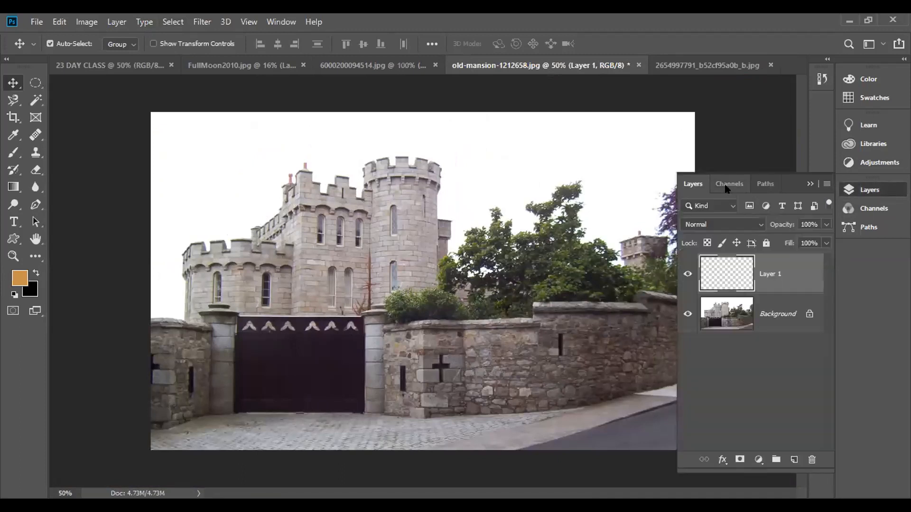
click(726, 188)
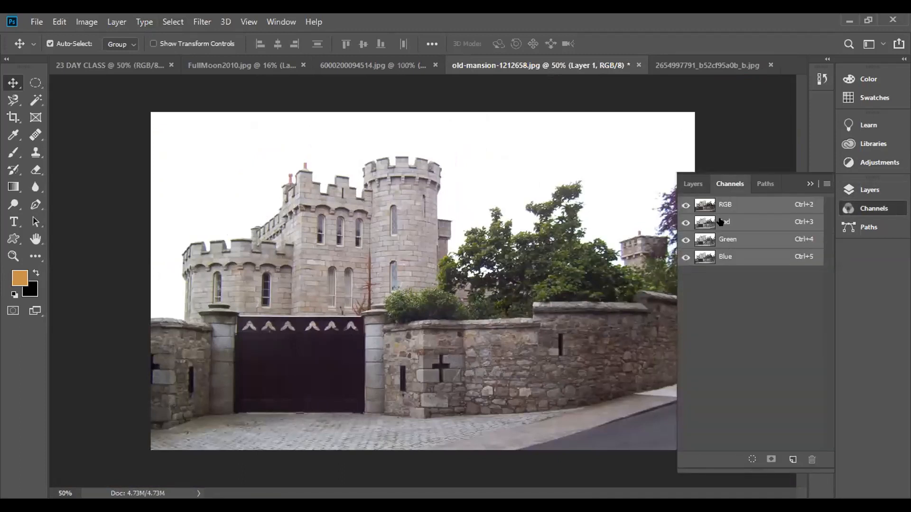
click(722, 219)
click(721, 237)
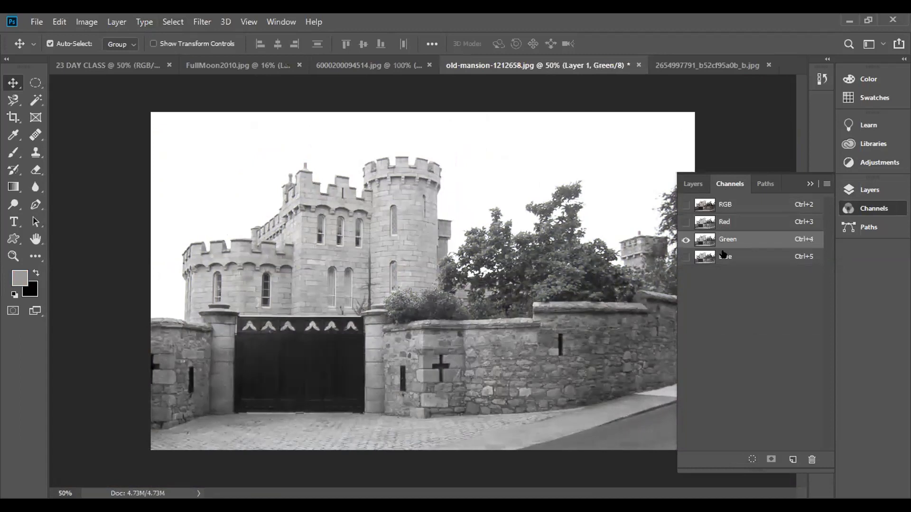
click(724, 256)
drag(740, 264, 792, 460)
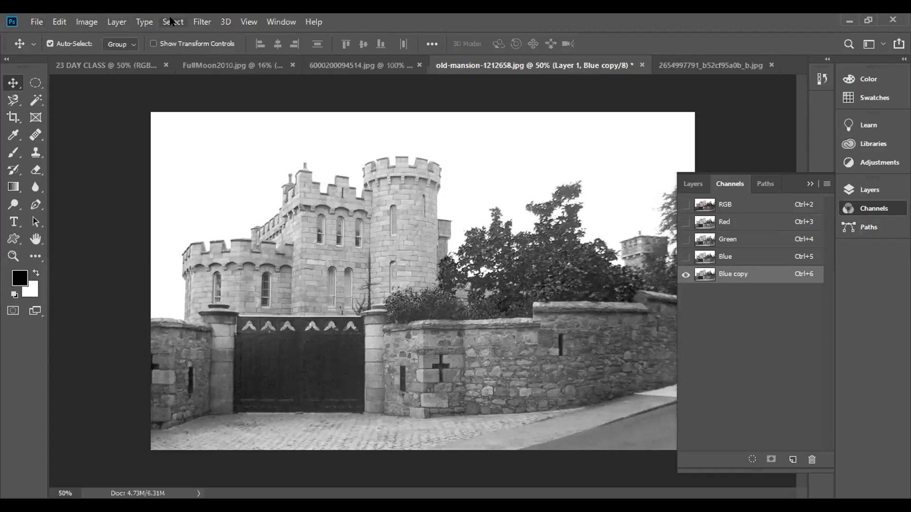
click(172, 22)
key(Escape)
click(59, 21)
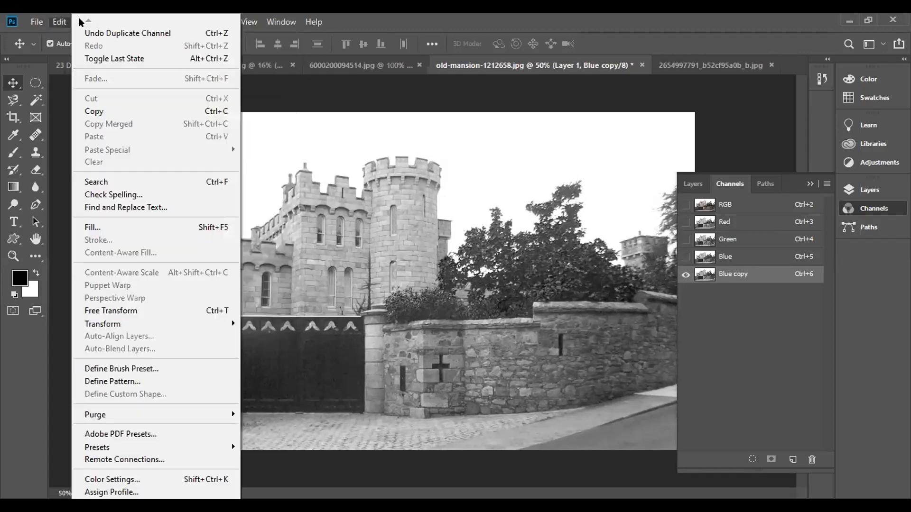
click(326, 94)
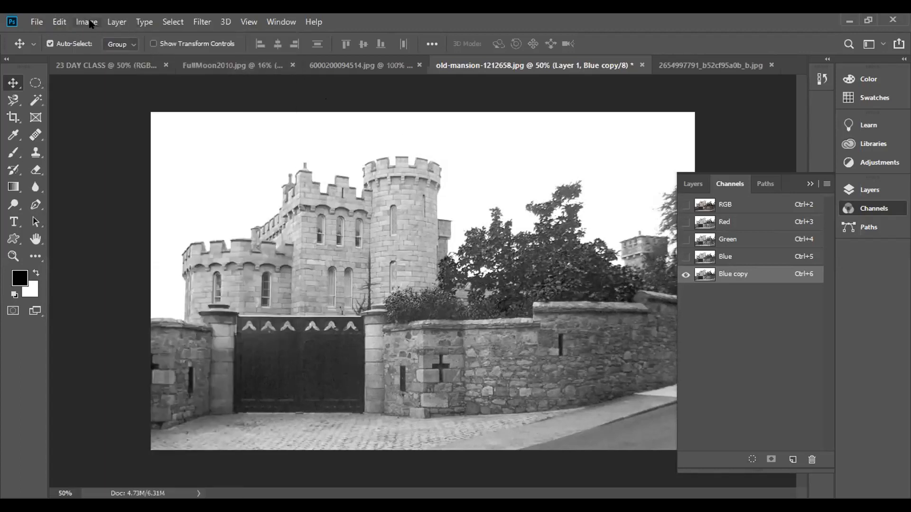
Step: Apply Levels to the Blue copy channel with the black input level at 141 to darken the mansion and trees
click(87, 22)
mouse_move(108, 63)
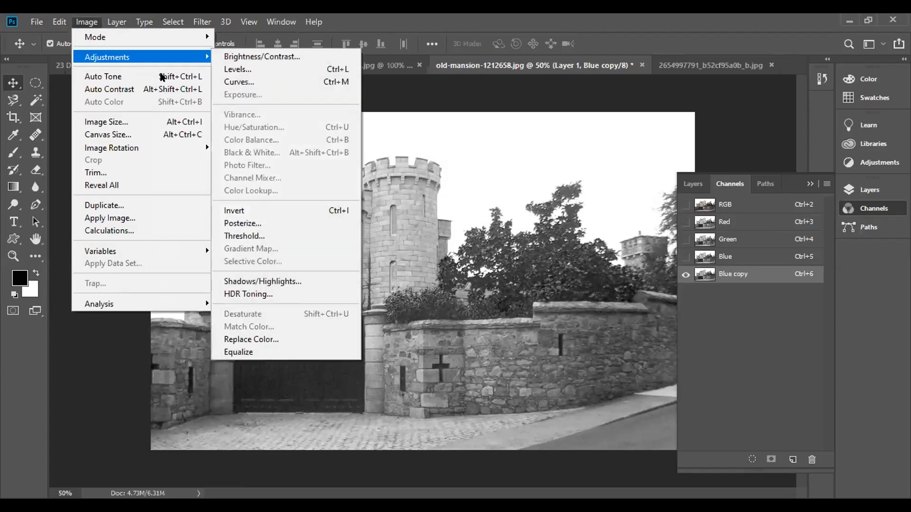
click(248, 71)
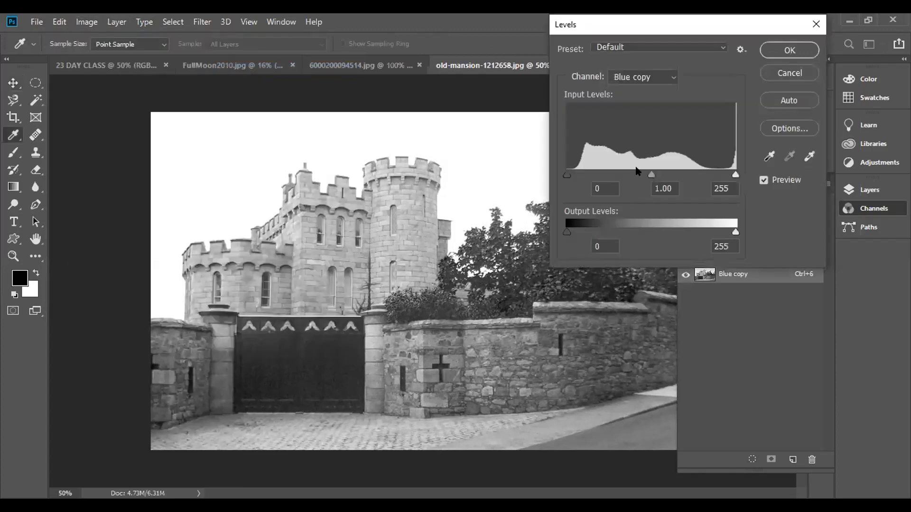
drag(567, 175, 660, 176)
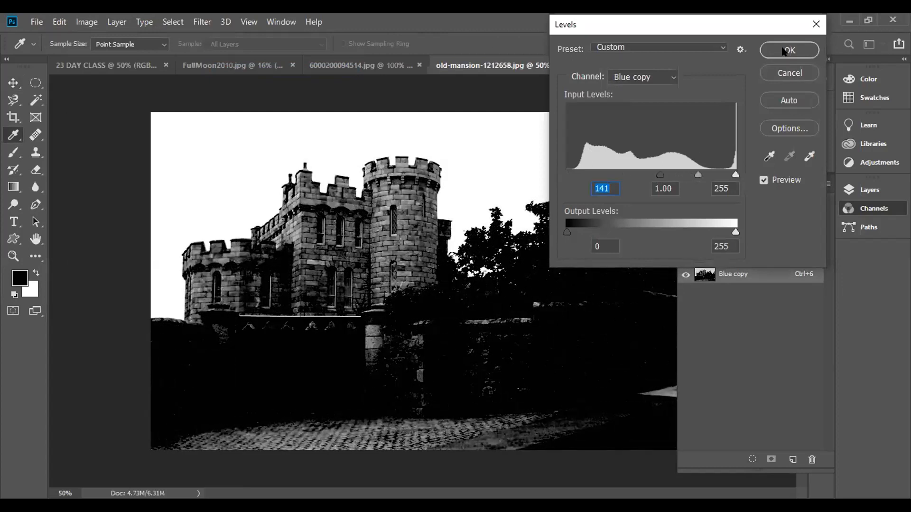
click(784, 50)
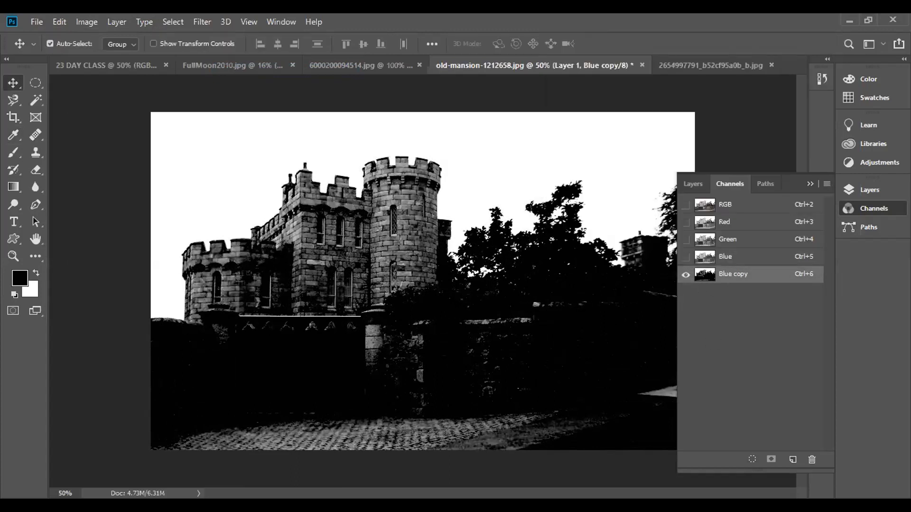
Step: Apply Levels to the Blue copy channel again, raising the black input level until the mansion and trees form a solid black silhouette
key(ctrl+l)
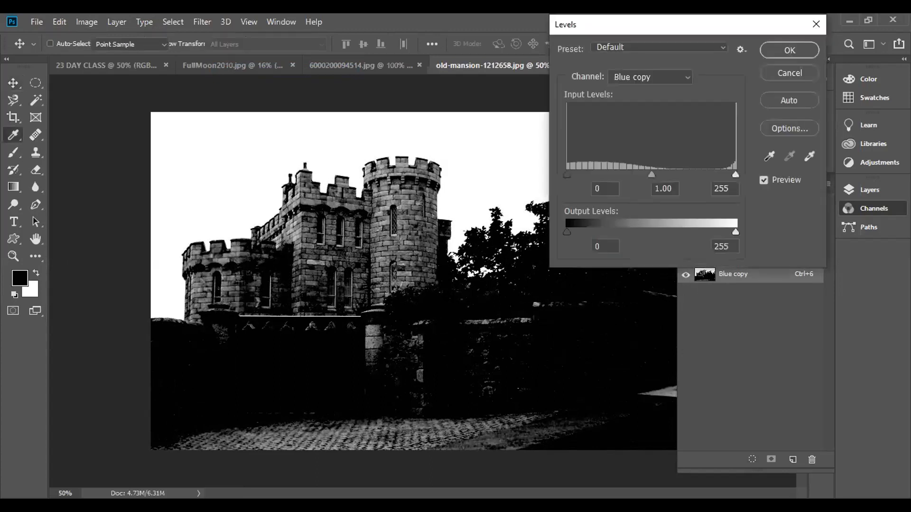
drag(567, 177, 696, 170)
click(794, 49)
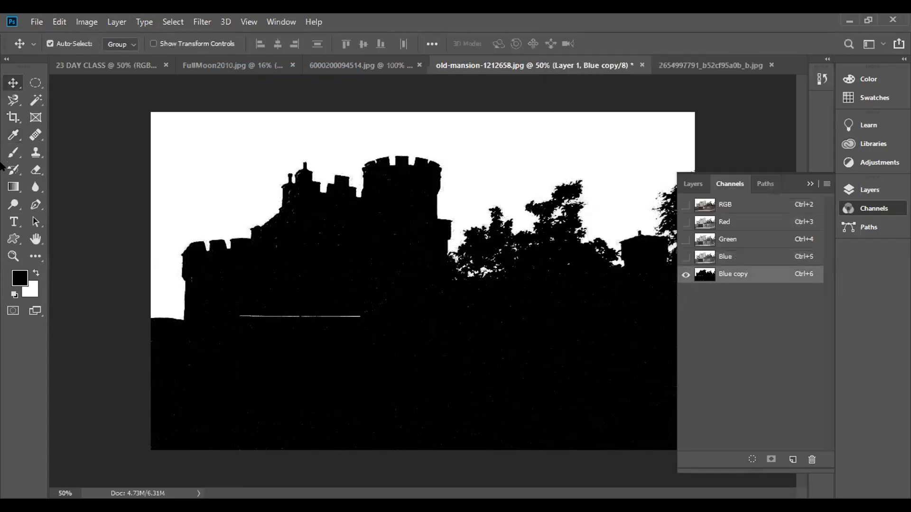
Step: Paint the remaining light specks and lines inside the mansion silhouette black with the Brush, leaving the tree edges untouched
click(13, 153)
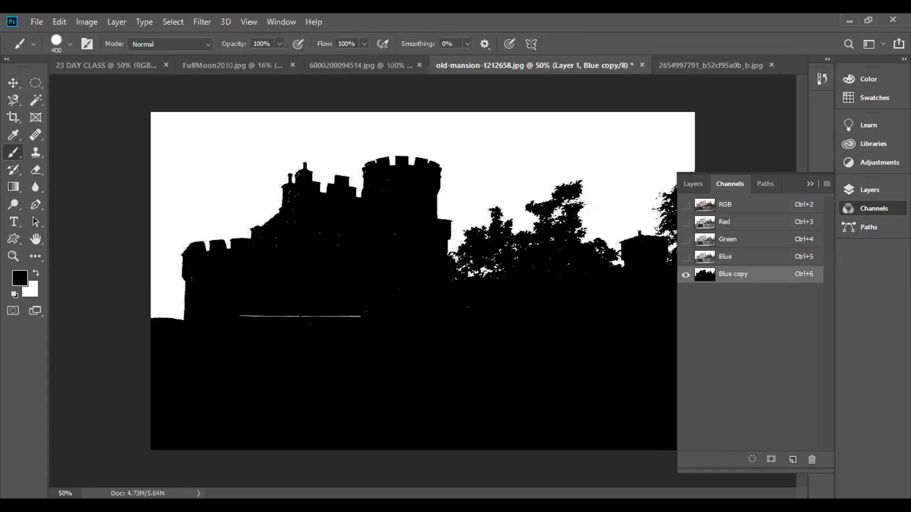
drag(342, 266, 280, 276)
drag(284, 217, 291, 205)
drag(405, 282, 464, 316)
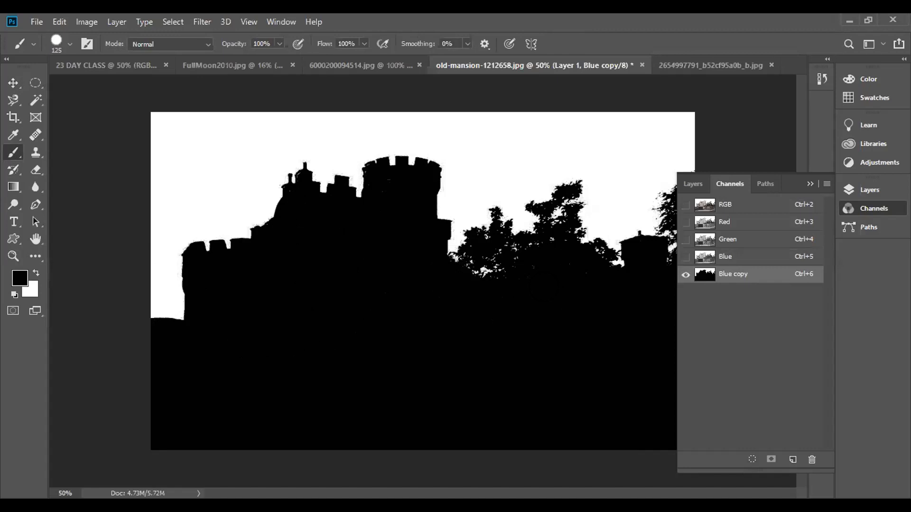
click(514, 247)
key(ctrl+z)
click(13, 83)
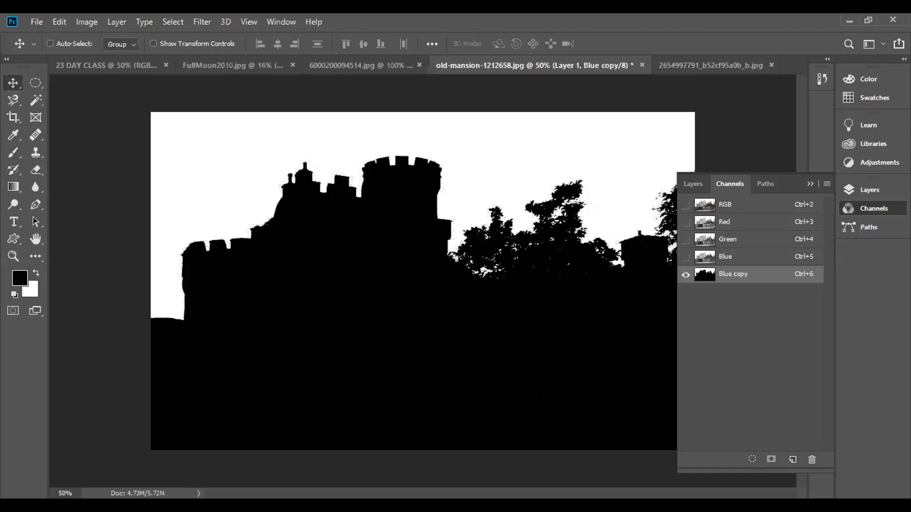
Step: Invert the Blue copy channel and load its white area as a selection over the full-colour photo
key(ctrl+i)
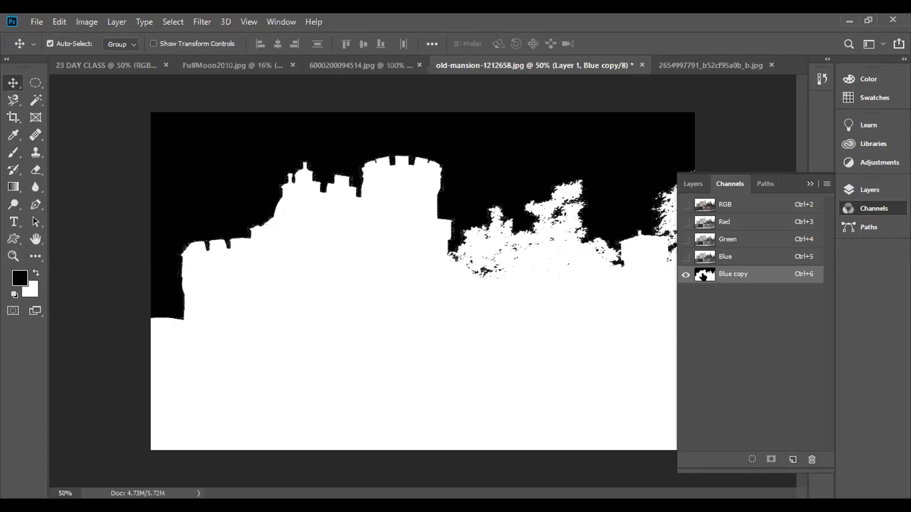
ctrl+click(704, 276)
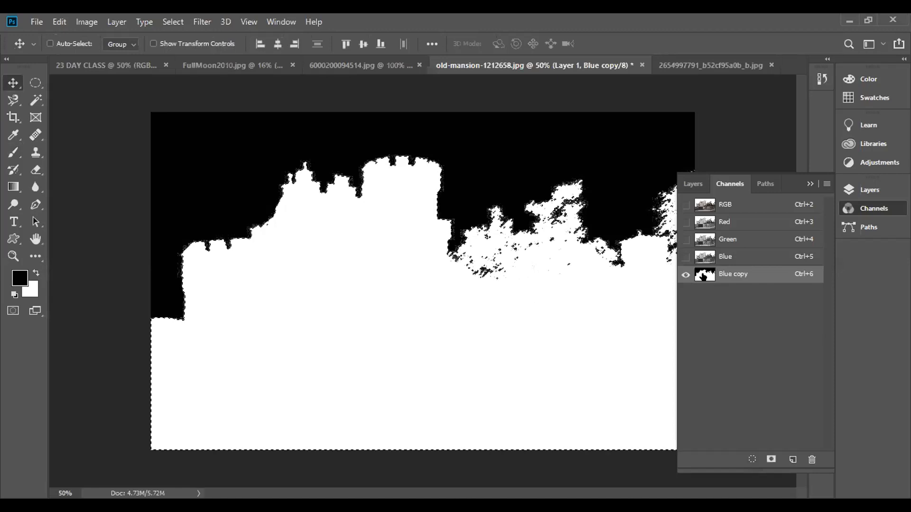
click(692, 183)
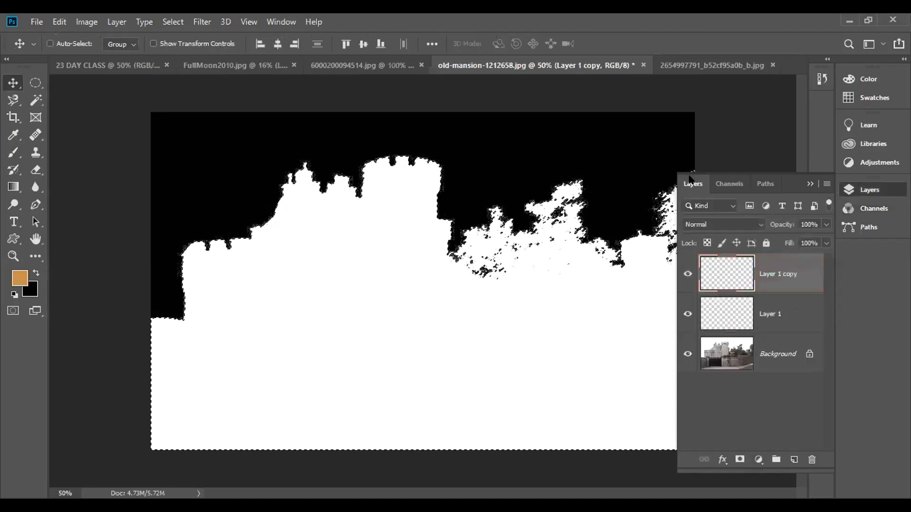
key(ctrl+2)
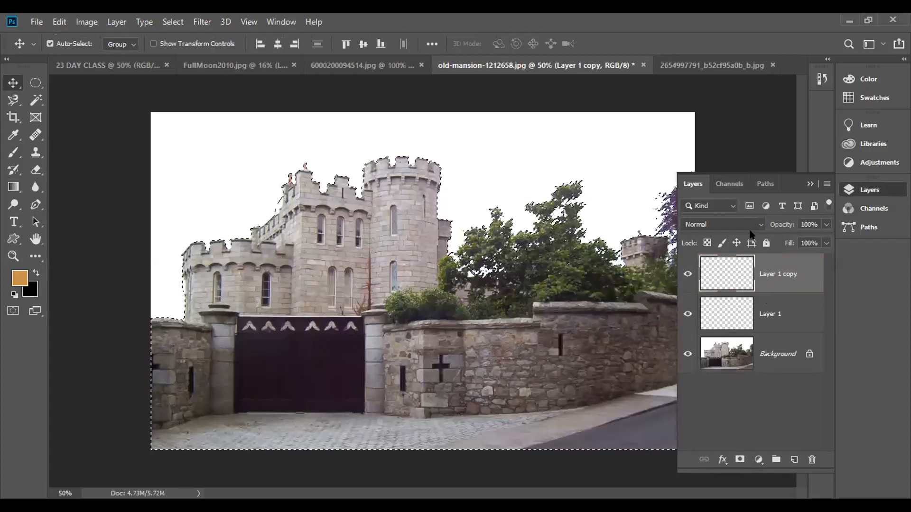
Step: Copy the selected mansion, trees and foreground from the Background onto a new layer
click(762, 359)
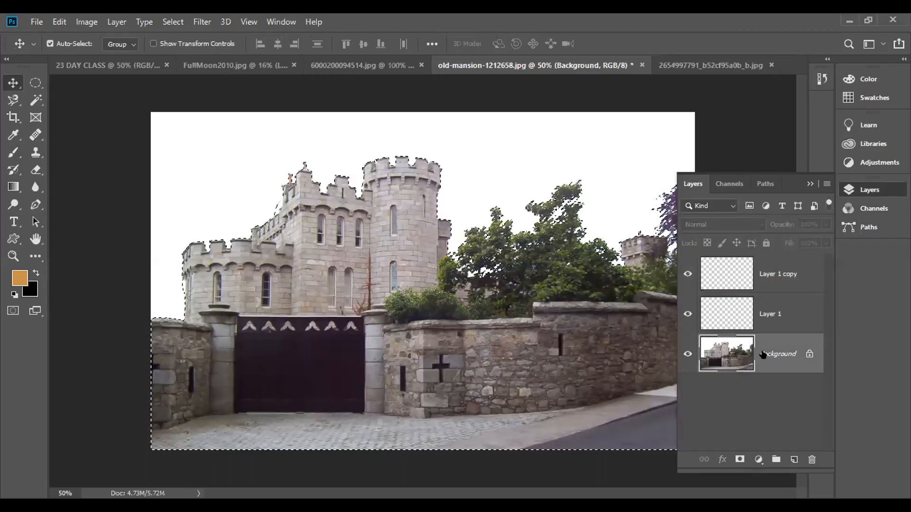
key(ctrl+shift+alt+n)
key(ctrl+shift+alt+e)
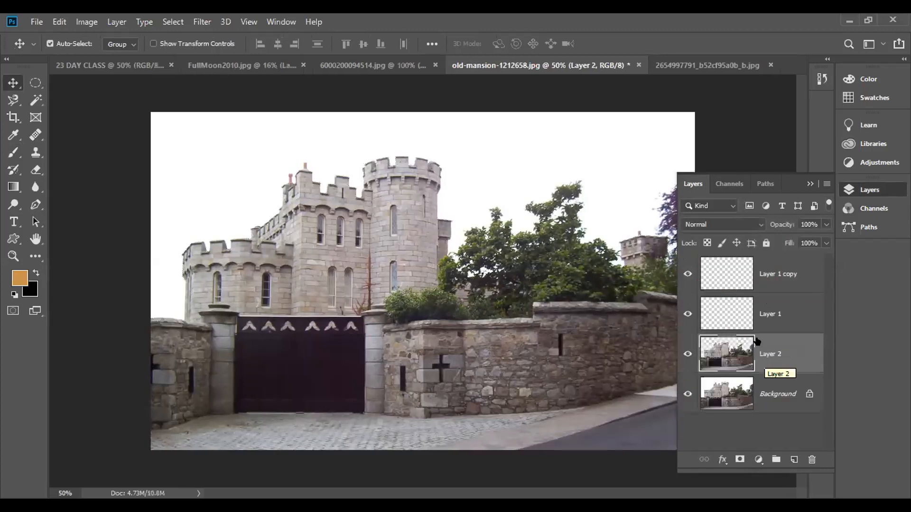
Step: Delete the empty Layer 1 and hide the Background layer
click(754, 311)
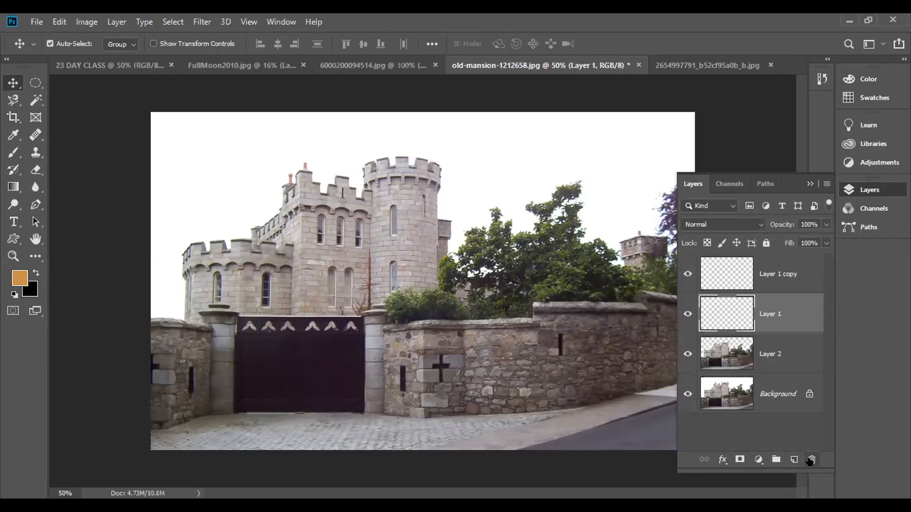
click(811, 461)
click(392, 208)
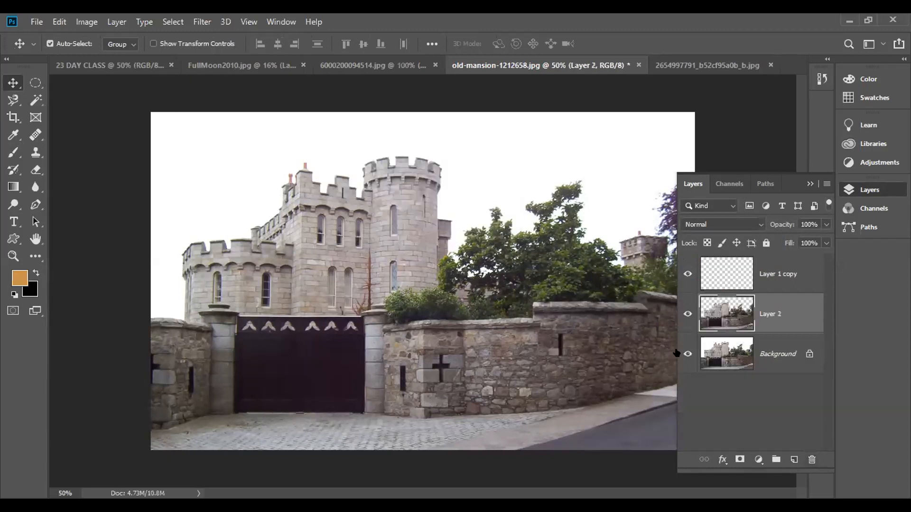
click(687, 354)
Step: Move Layer 1 copy beneath the mansion cut-out and fill it with a vertical dark purple gradient that darkens toward the top
drag(756, 276, 755, 327)
click(13, 186)
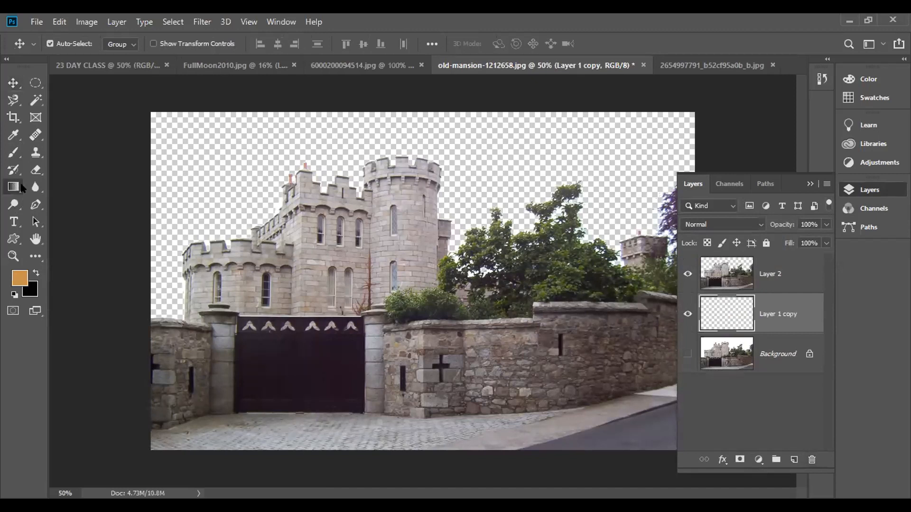
drag(458, 313, 455, 116)
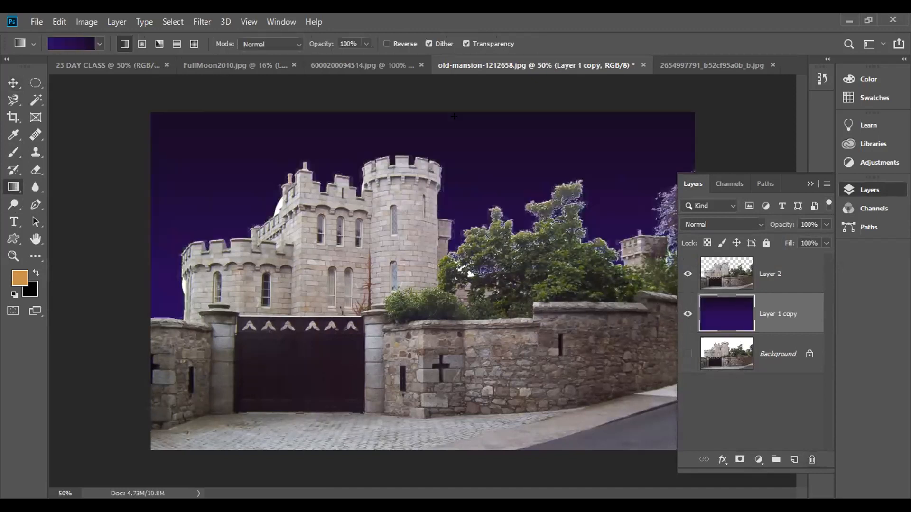
click(13, 82)
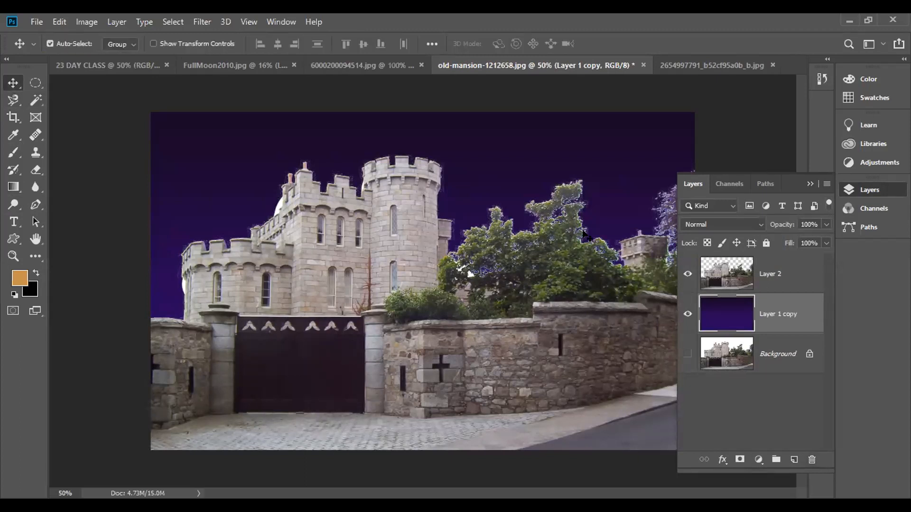
Step: Load the outline of the mansion cut-out on Layer 2 as a selection
key(ctrl+plus)
key(ctrl+plus)
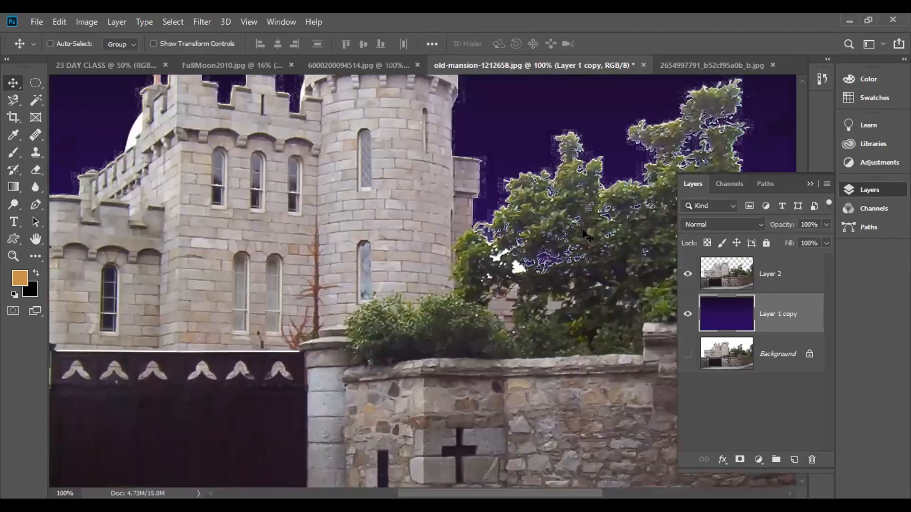
key(ctrl+plus)
scroll(422, 154, up, 5)
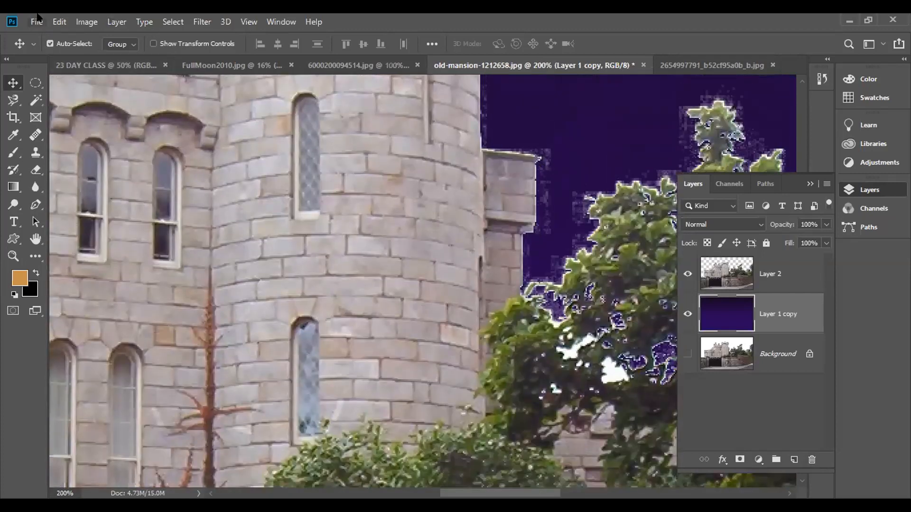
click(176, 21)
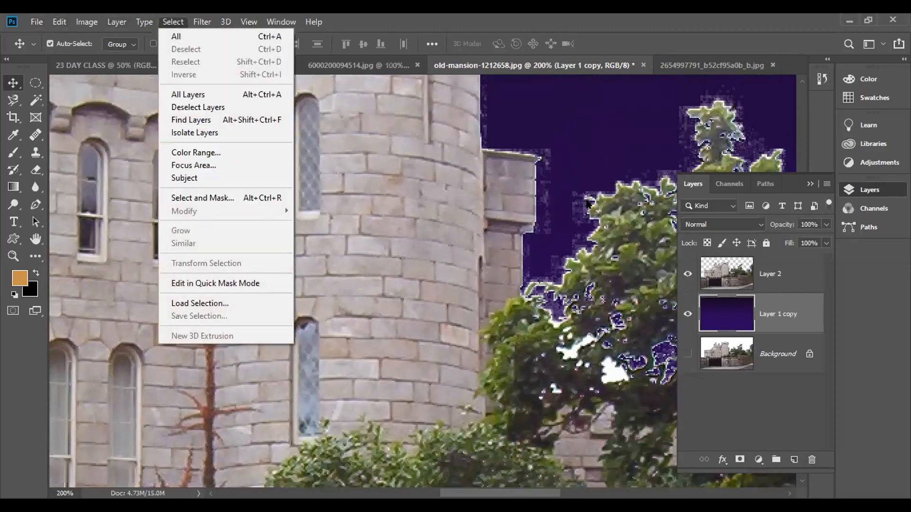
click(591, 204)
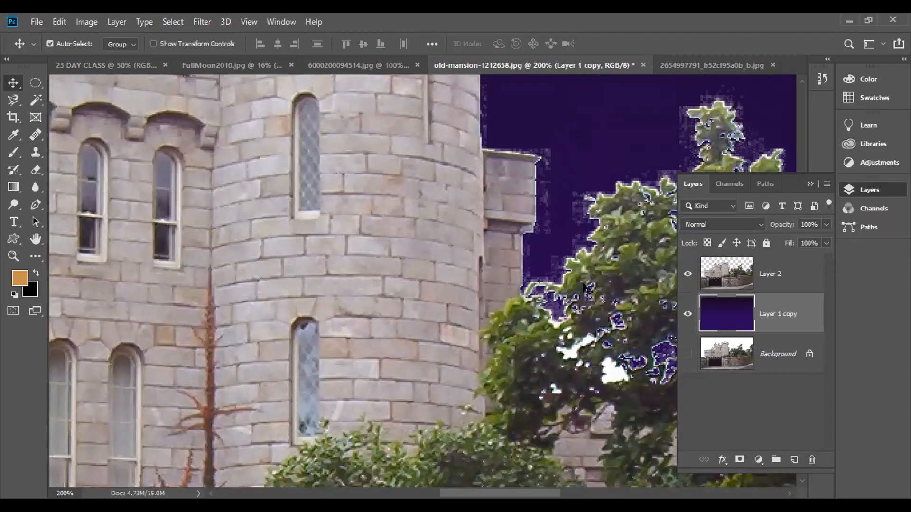
click(724, 280)
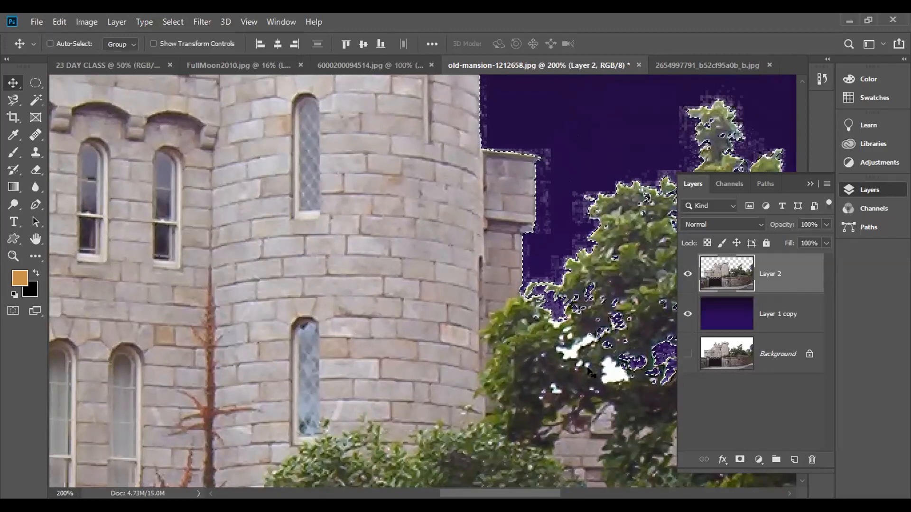
key(ctrl+plus)
key(ctrl+plus)
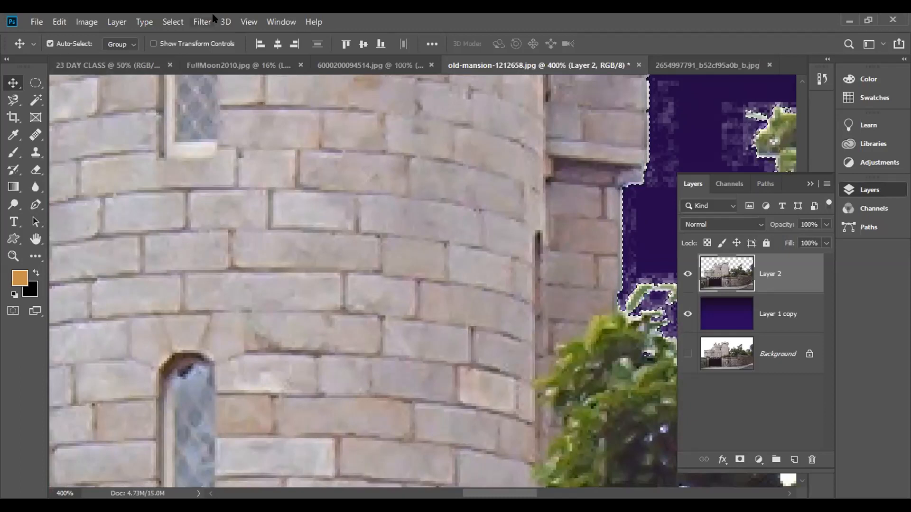
Step: Try contracting the mansion selection by 3 pixels and undo the contraction
click(166, 21)
mouse_move(202, 210)
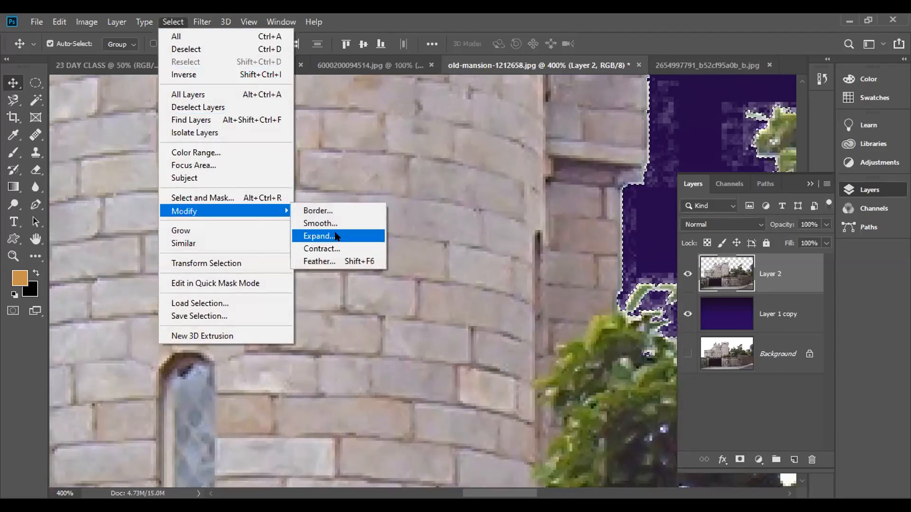
click(333, 249)
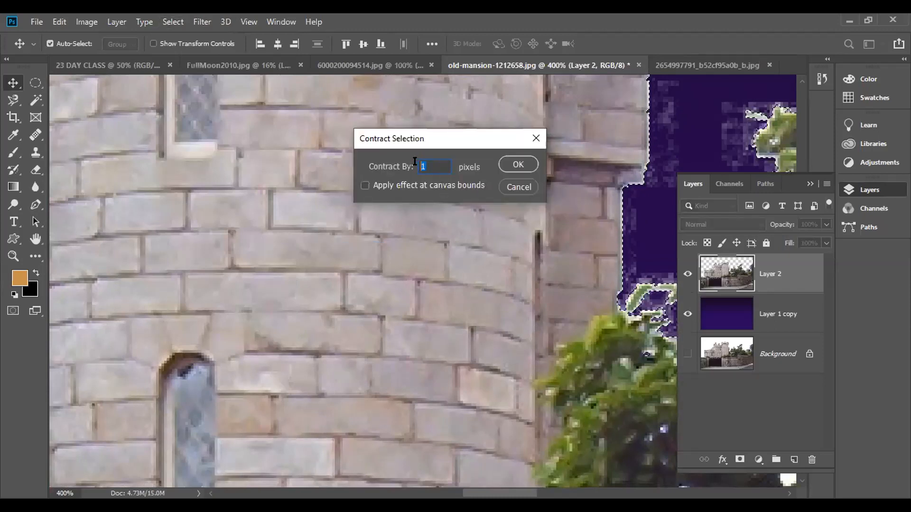
text(3)
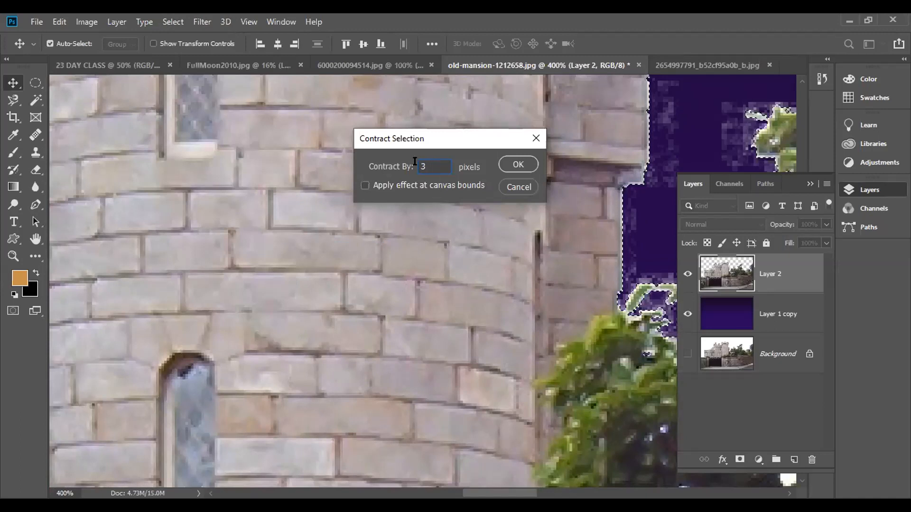
click(517, 165)
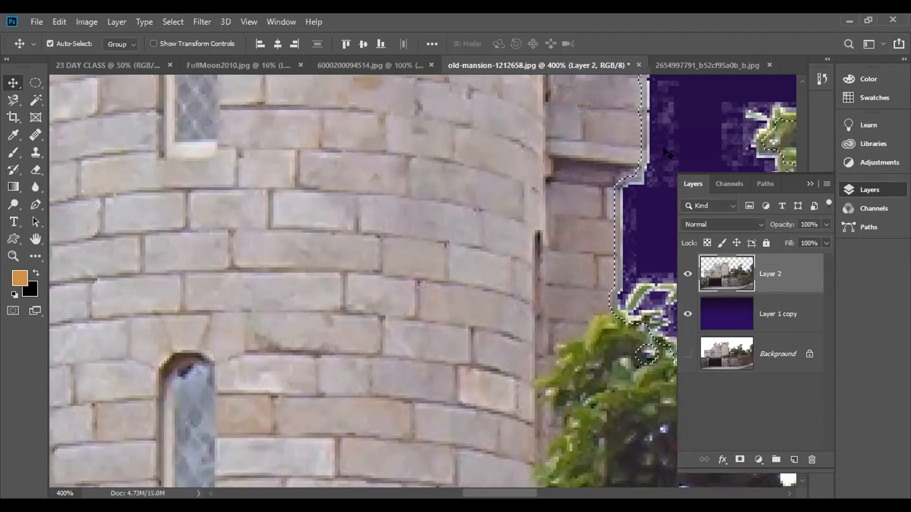
click(172, 21)
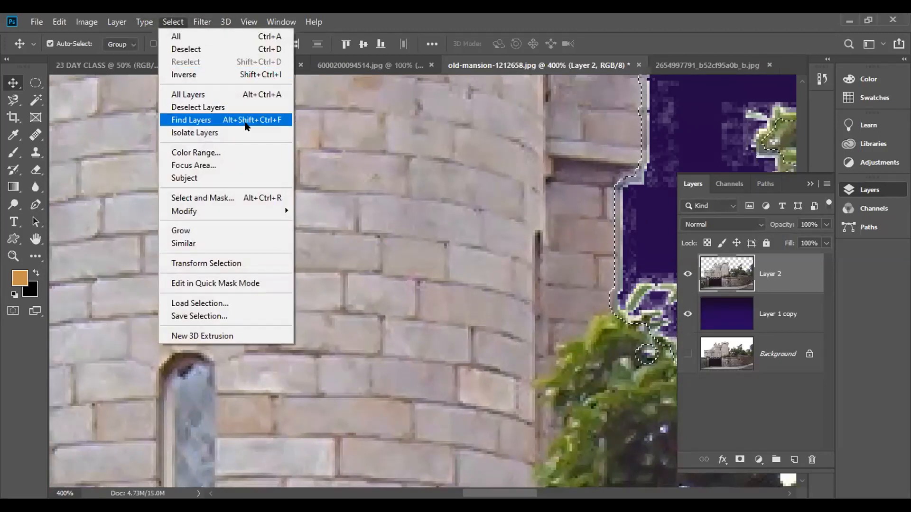
key(ctrl+z)
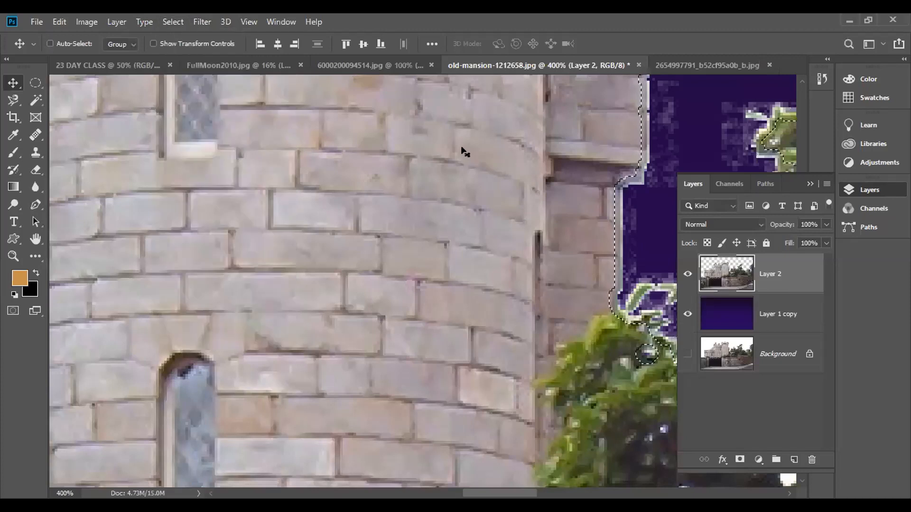
Step: Contract the mansion selection by 1 pixel
click(171, 22)
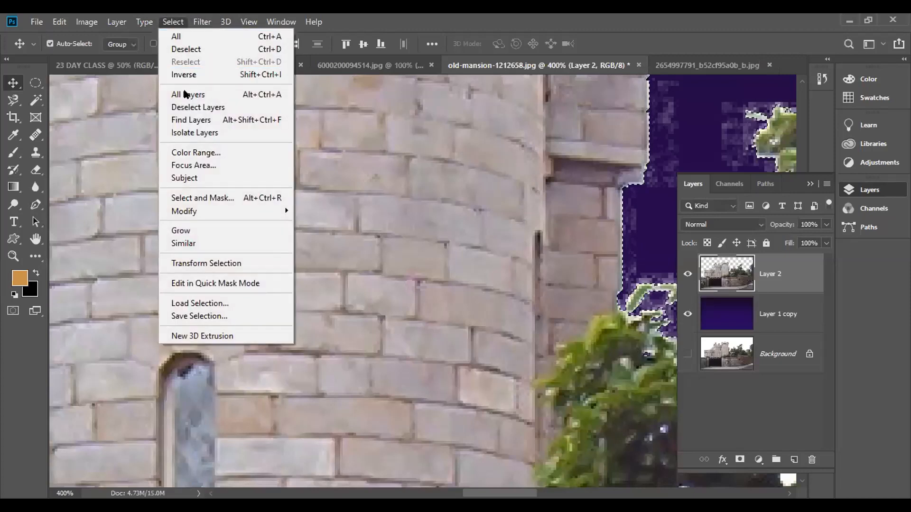
mouse_move(191, 210)
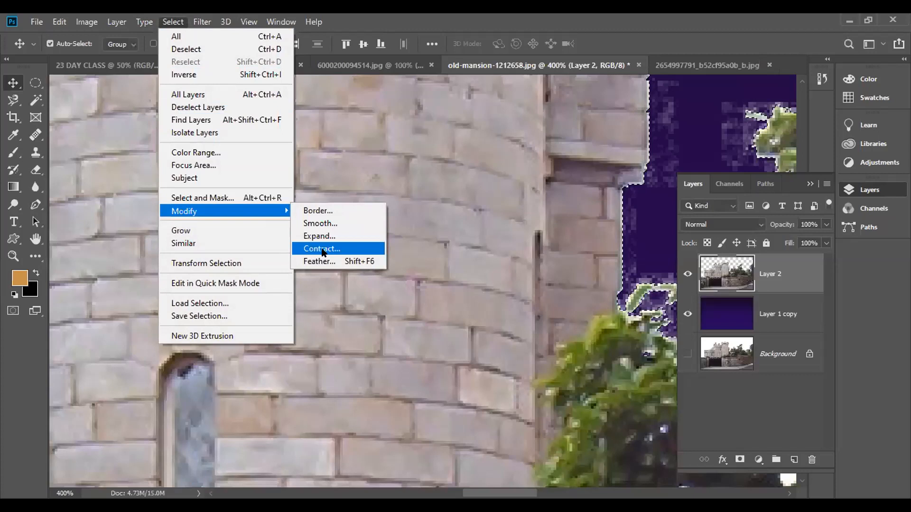
click(322, 251)
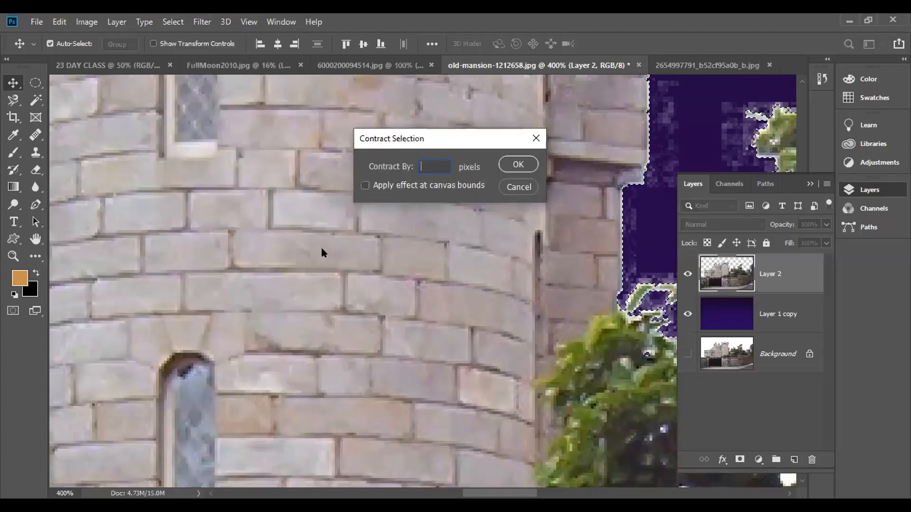
text(1)
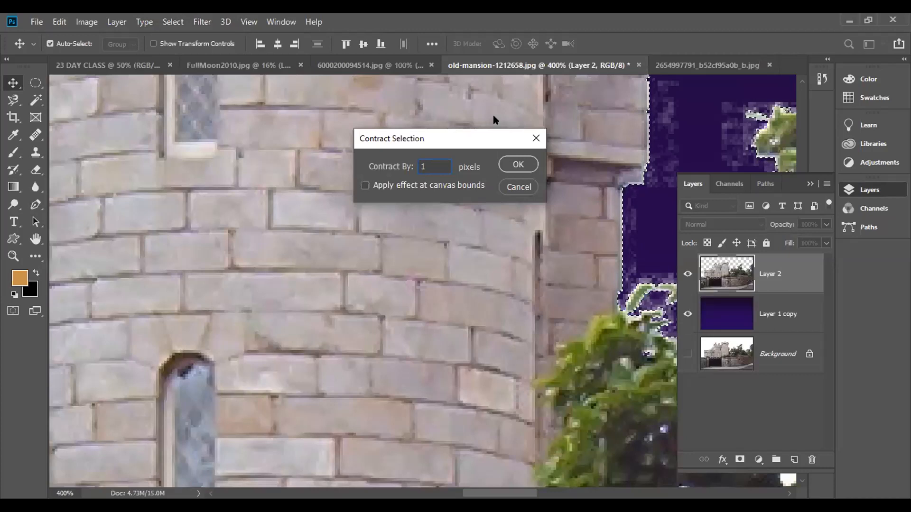
click(517, 163)
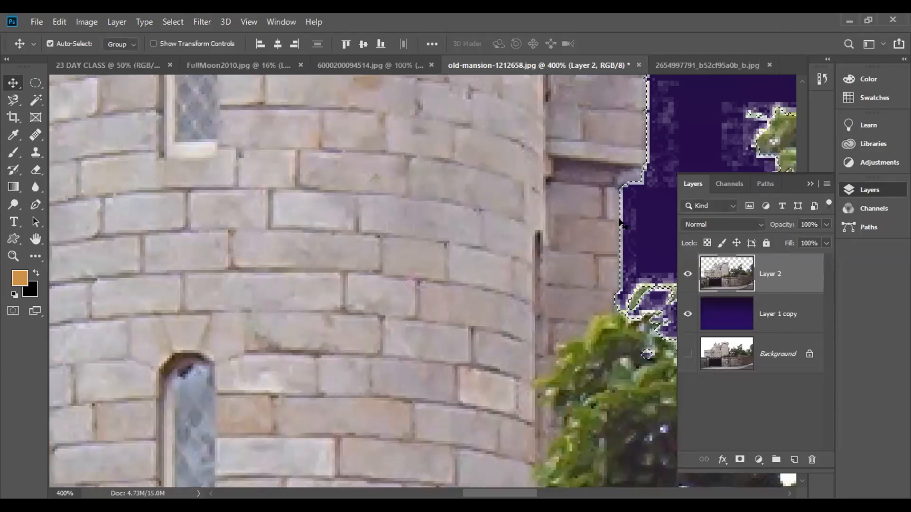
Step: Try deleting the selected area from Layer 2 and undo the deletion
key(Delete)
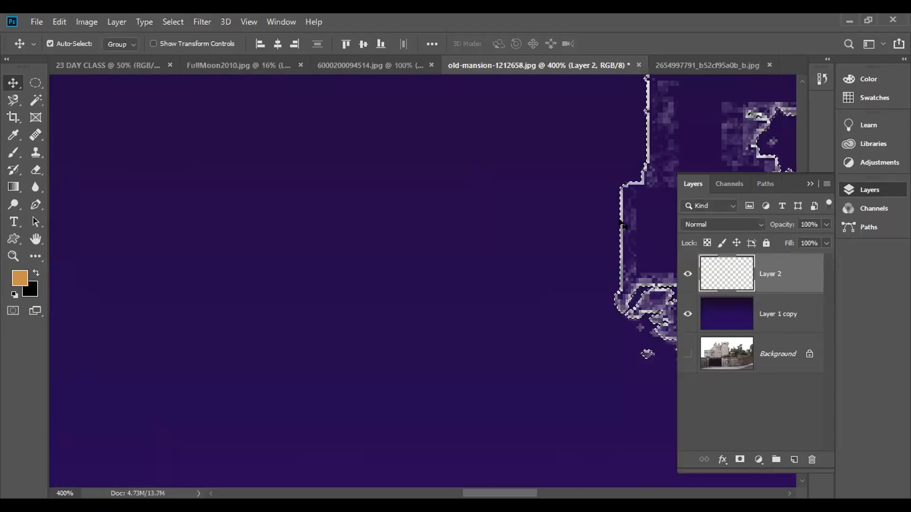
key(ctrl+z)
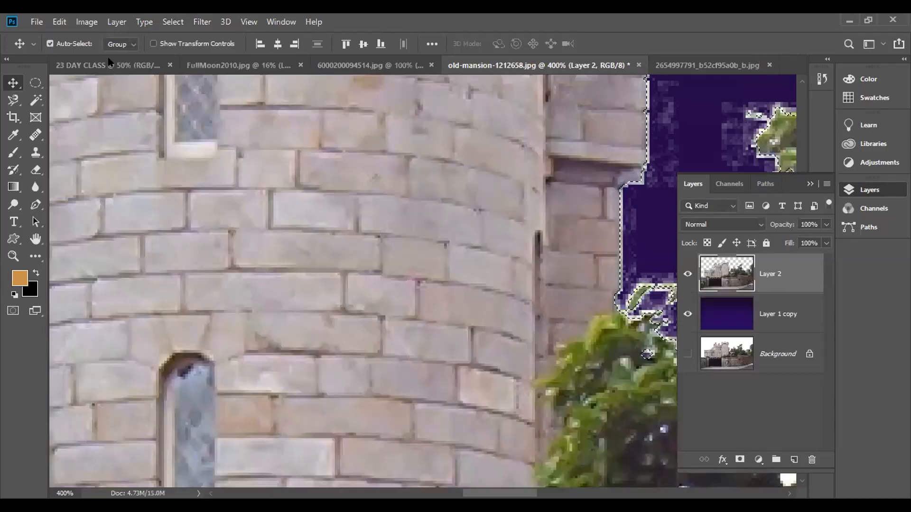
Step: Invert the contracted mansion selection, delete the fringe around the cut-out from Layer 2, and deselect
click(173, 22)
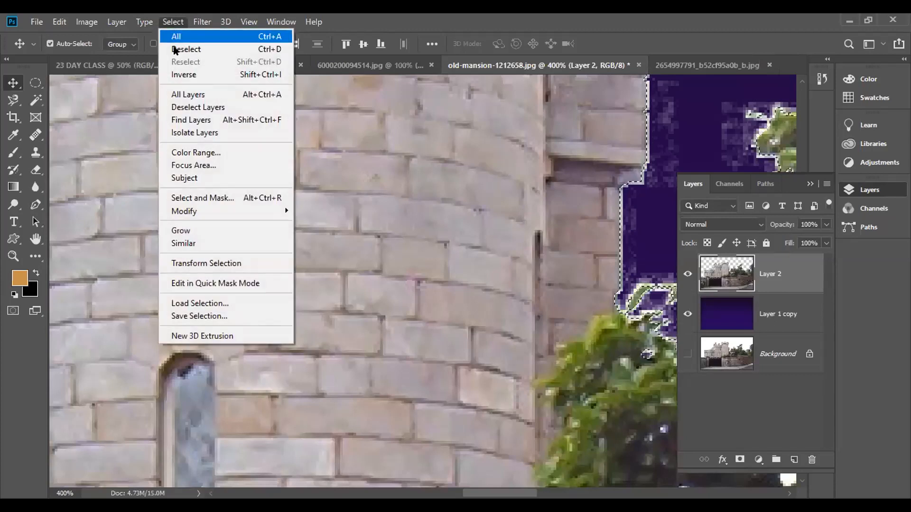
click(175, 74)
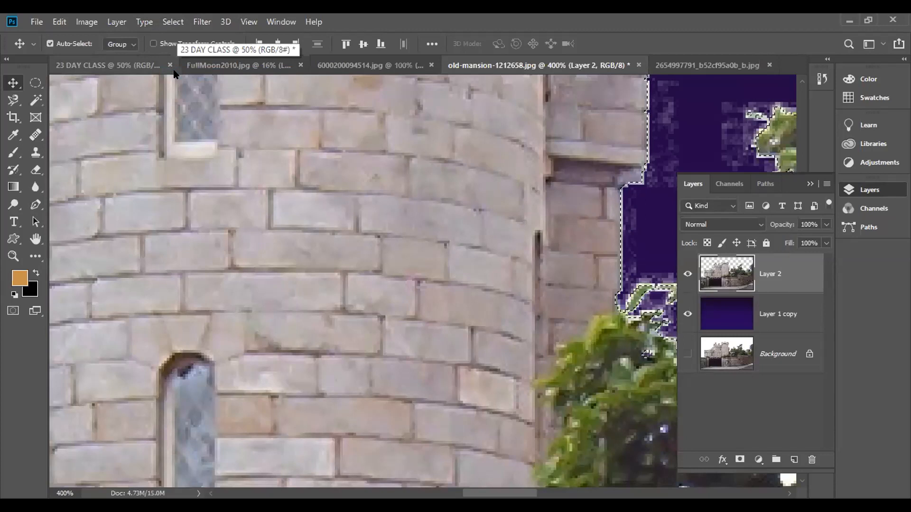
key(Delete)
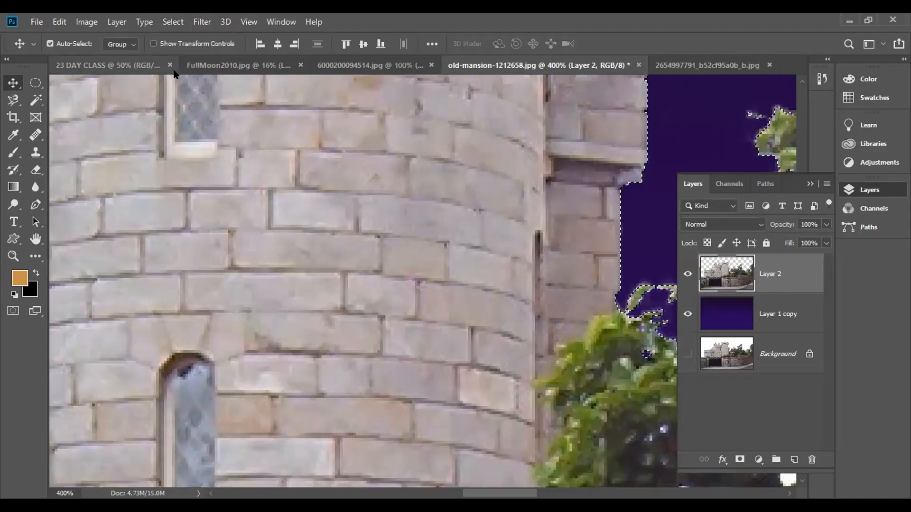
key(ctrl+minus)
key(ctrl+minus)
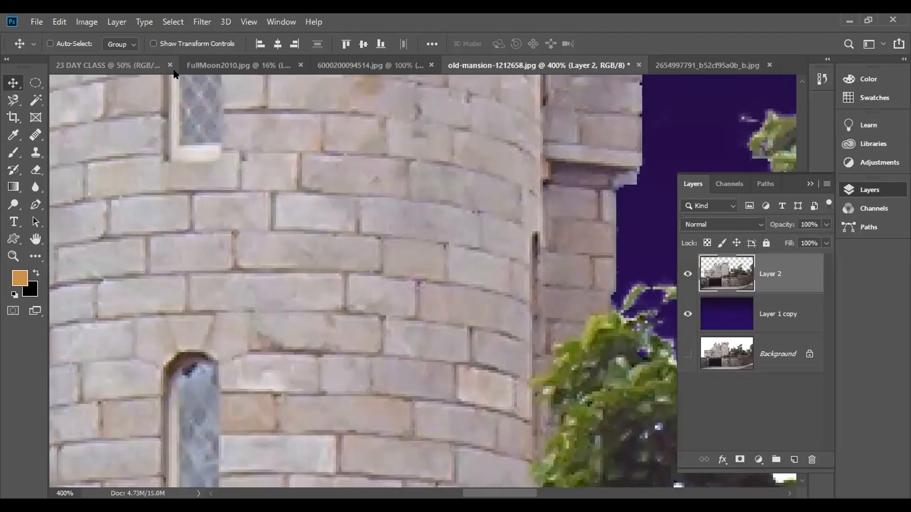
key(ctrl+minus)
key(ctrl+minus)
key(ctrl+minus)
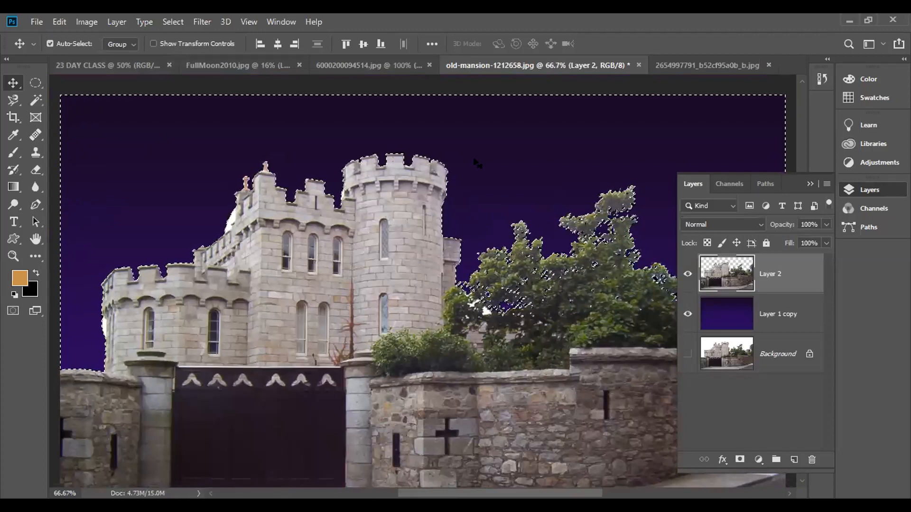
key(ctrl+d)
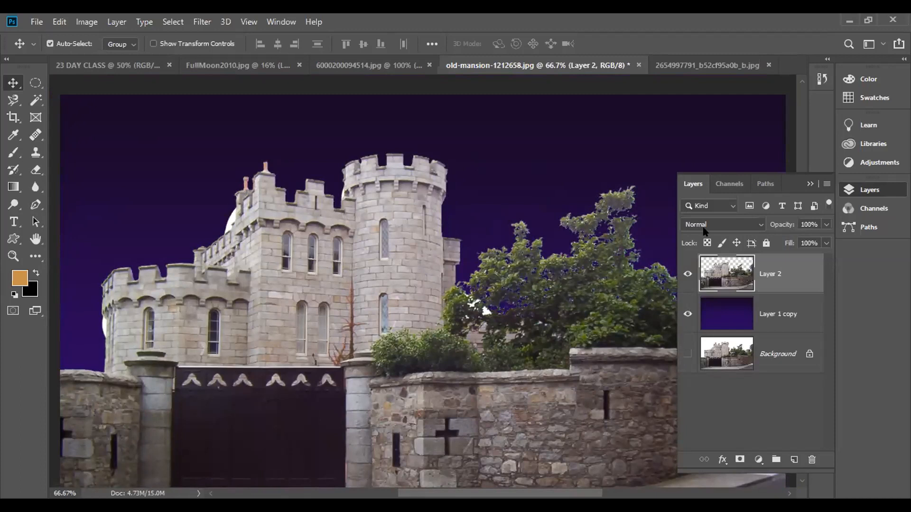
click(812, 183)
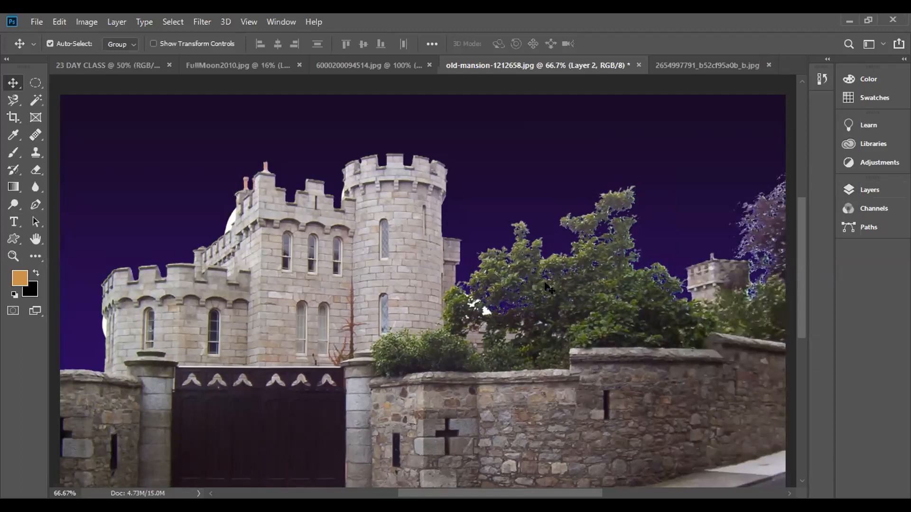
scroll(548, 287, up, 3)
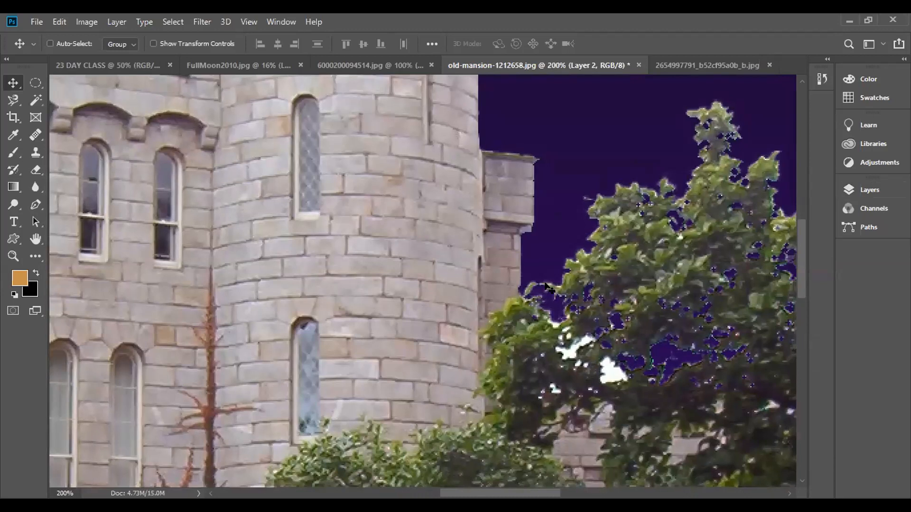
scroll(548, 286, down, 1)
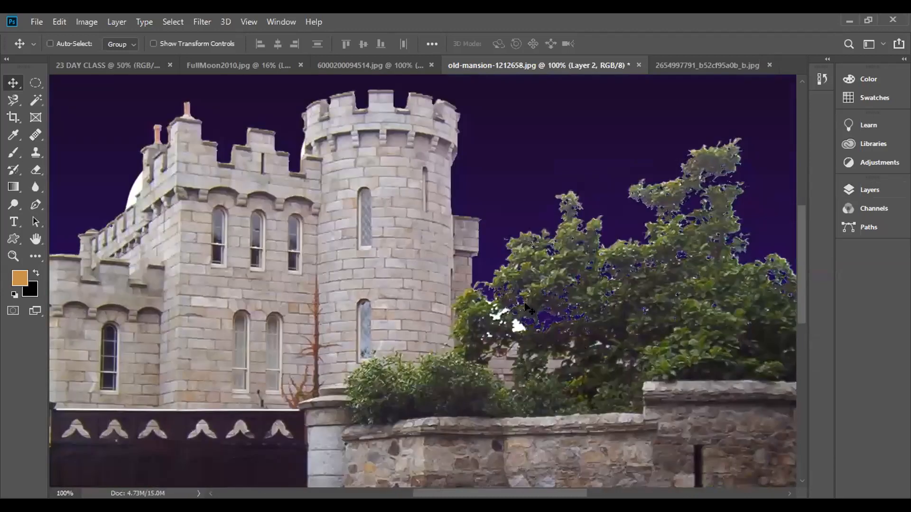
scroll(529, 309, down, 1)
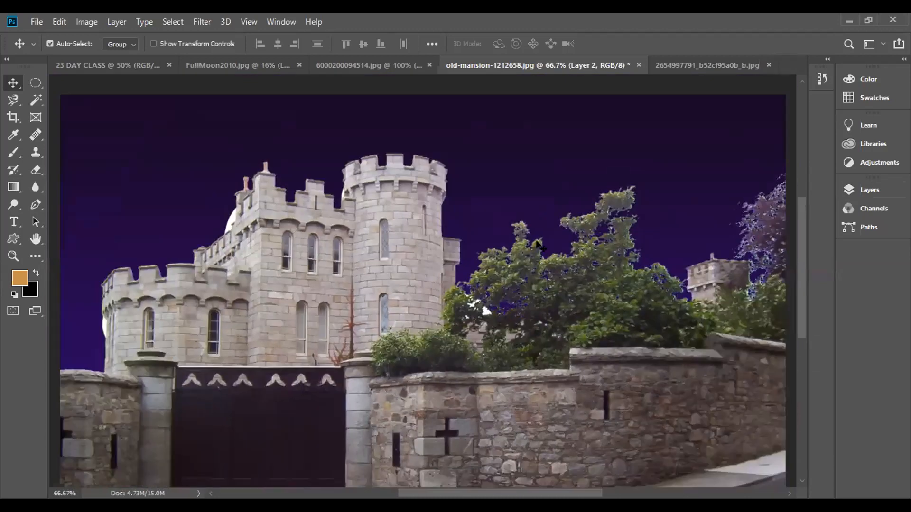
click(854, 193)
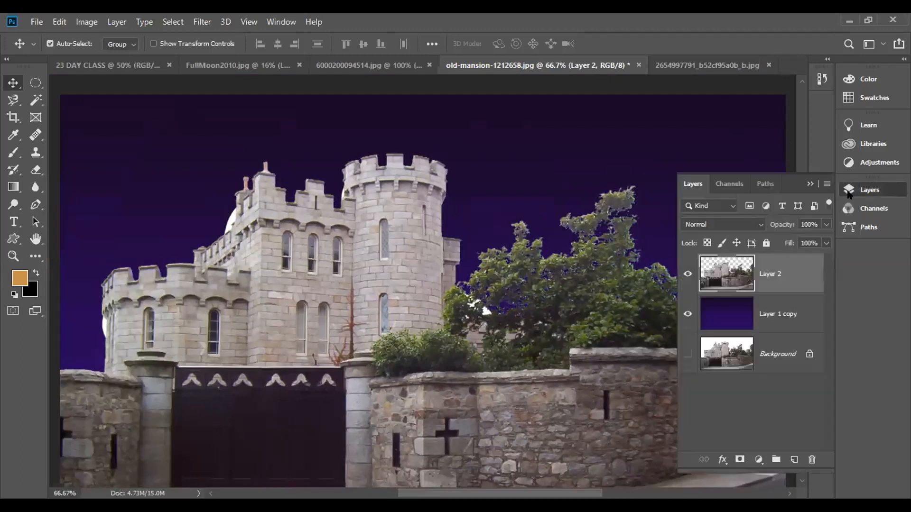
ctrl+click(730, 280)
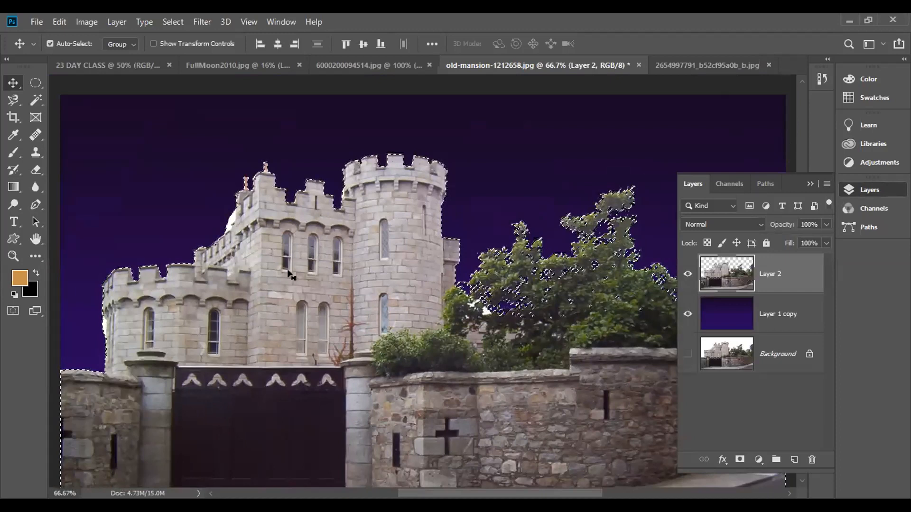
click(101, 23)
click(101, 22)
click(115, 22)
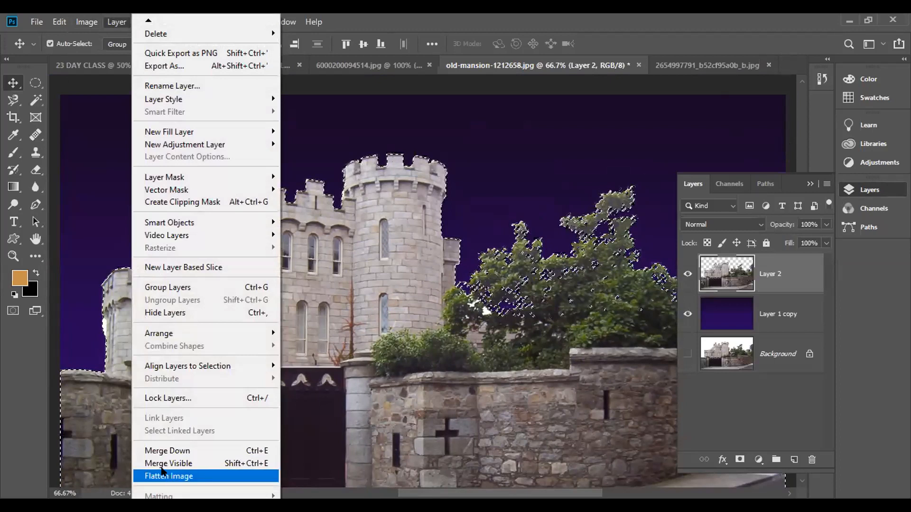
click(161, 470)
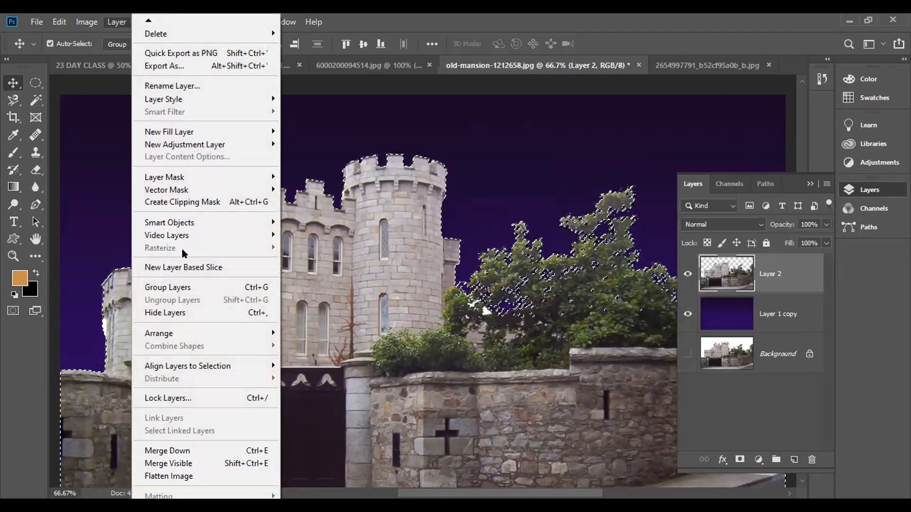
click(591, 236)
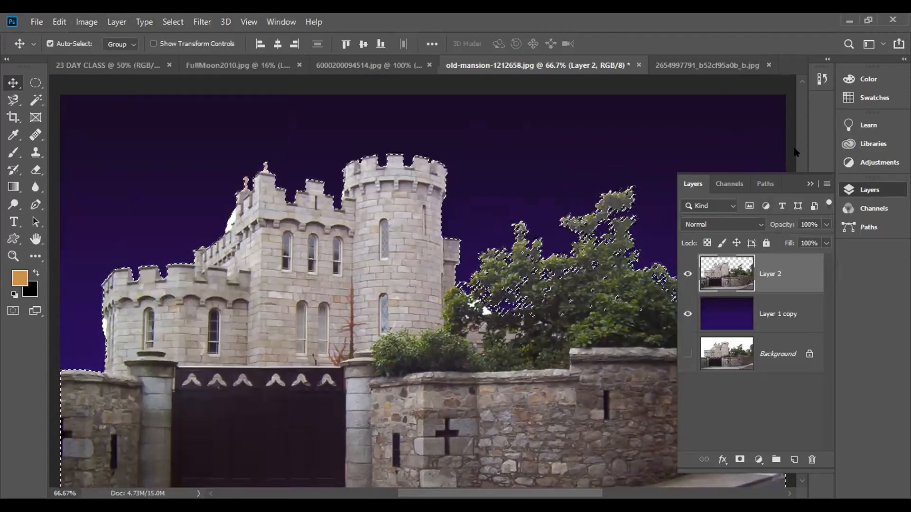
scroll(778, 156, up, 5)
key(ctrl+d)
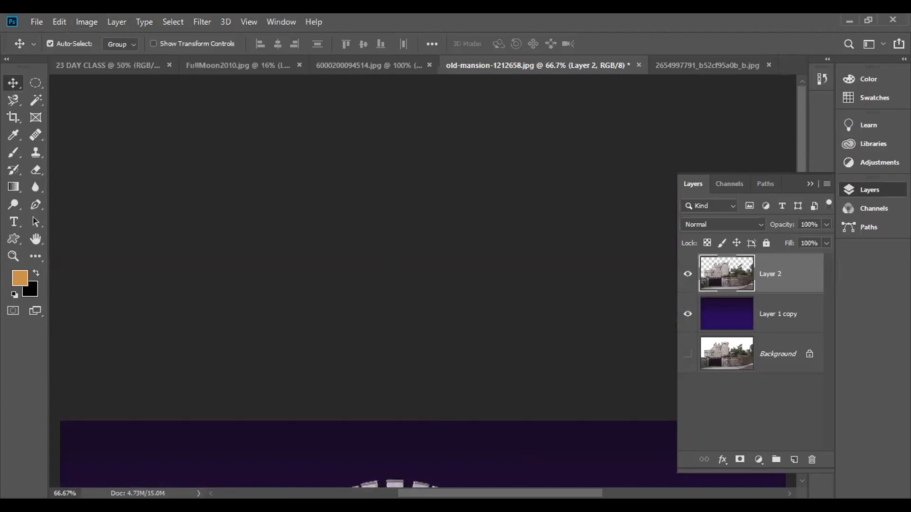
Step: Defringe the mansion cut-out on Layer 2 with a width of 1 pixel
click(35, 239)
drag(165, 428, 154, 87)
drag(304, 323, 296, 317)
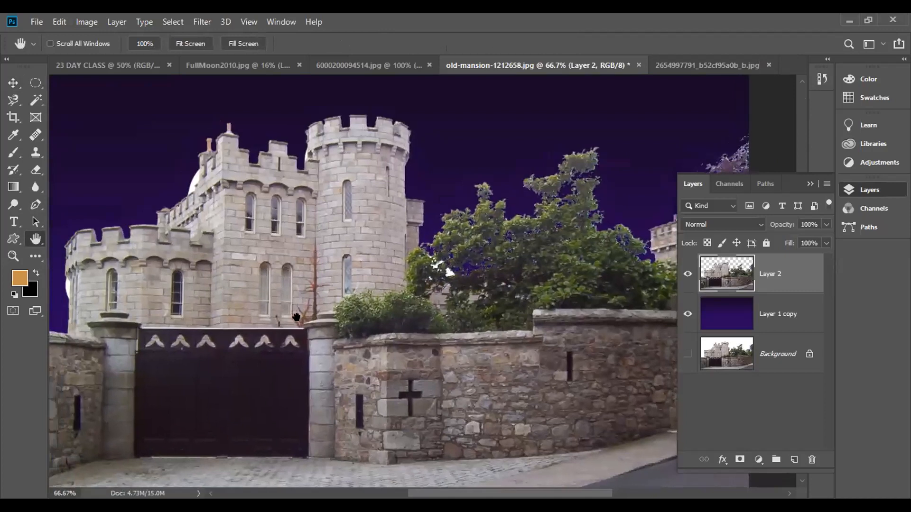
click(117, 22)
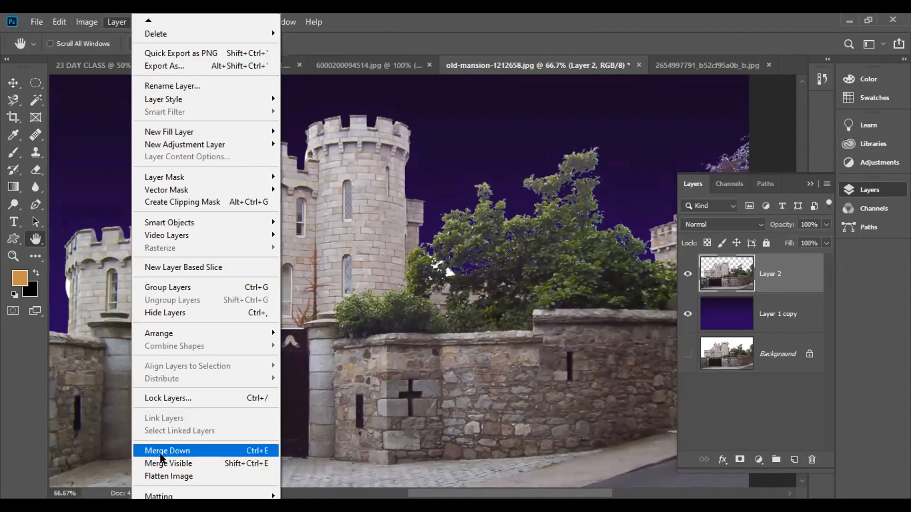
mouse_move(159, 493)
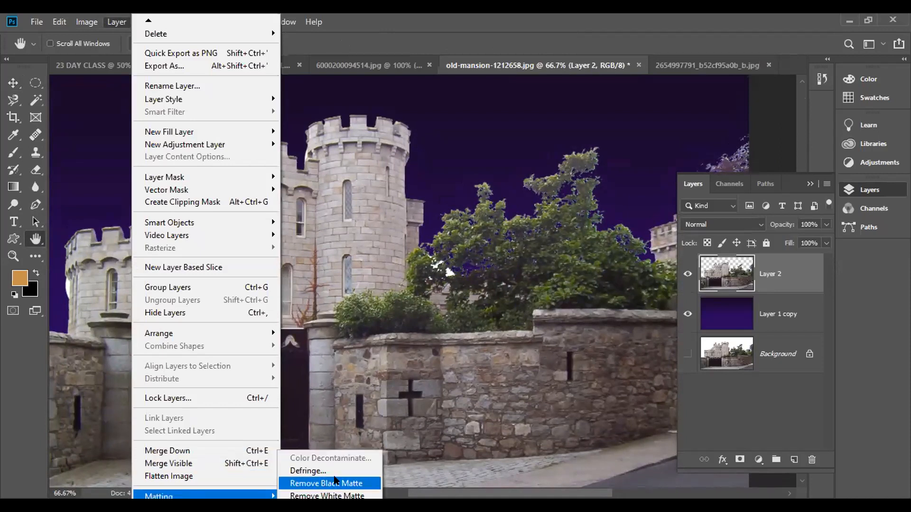
click(300, 471)
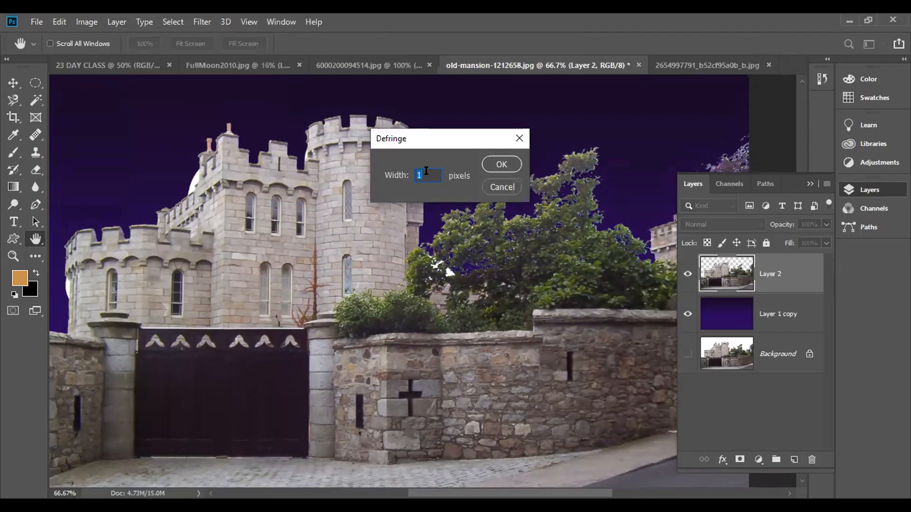
click(426, 170)
click(502, 163)
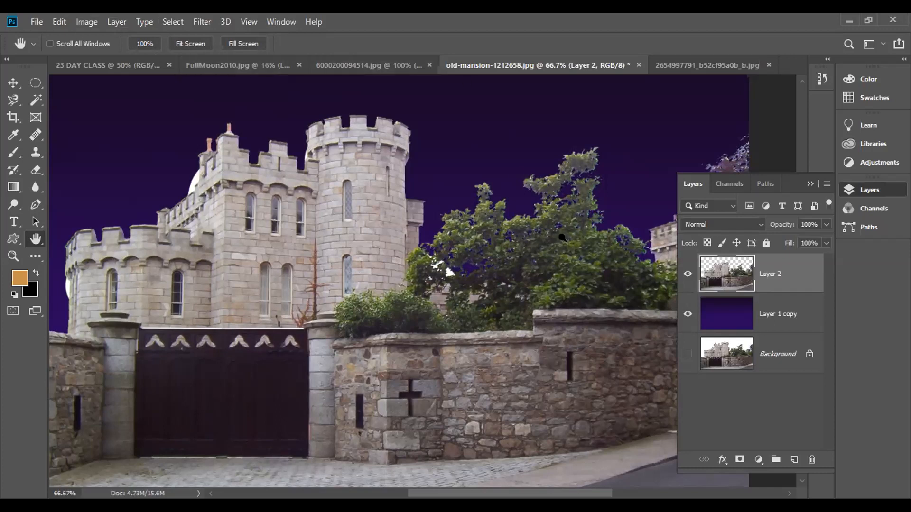
key(ctrl+minus)
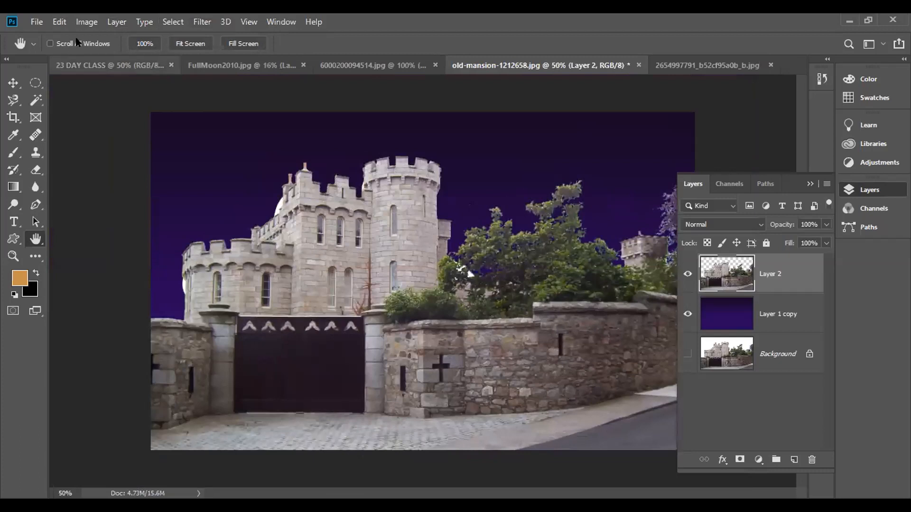
click(116, 22)
mouse_move(161, 493)
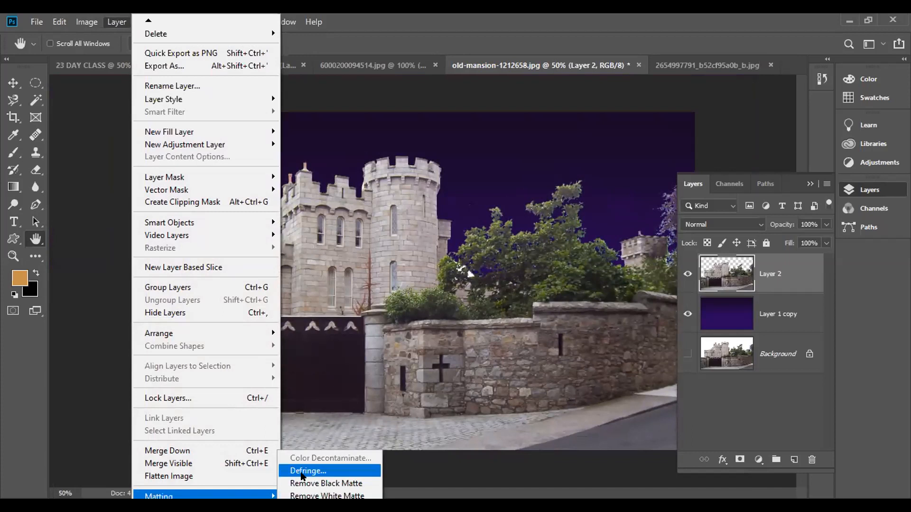
click(308, 471)
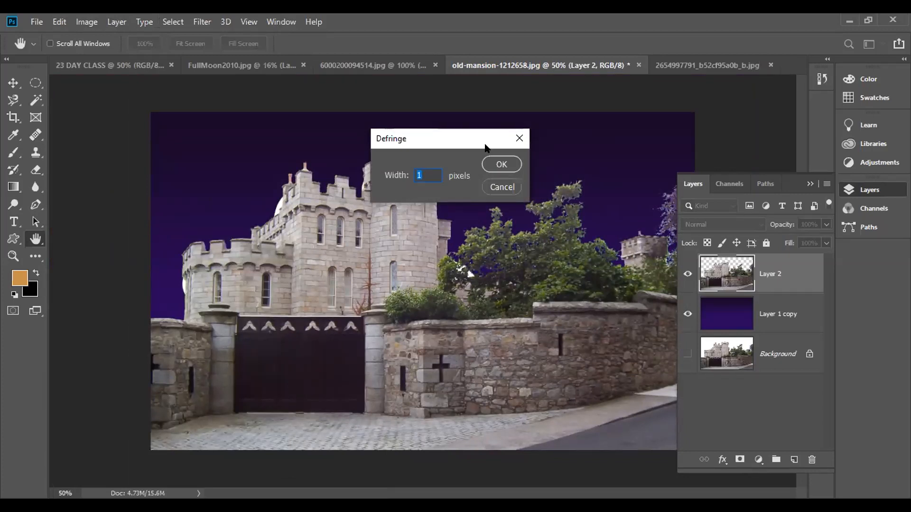
click(504, 188)
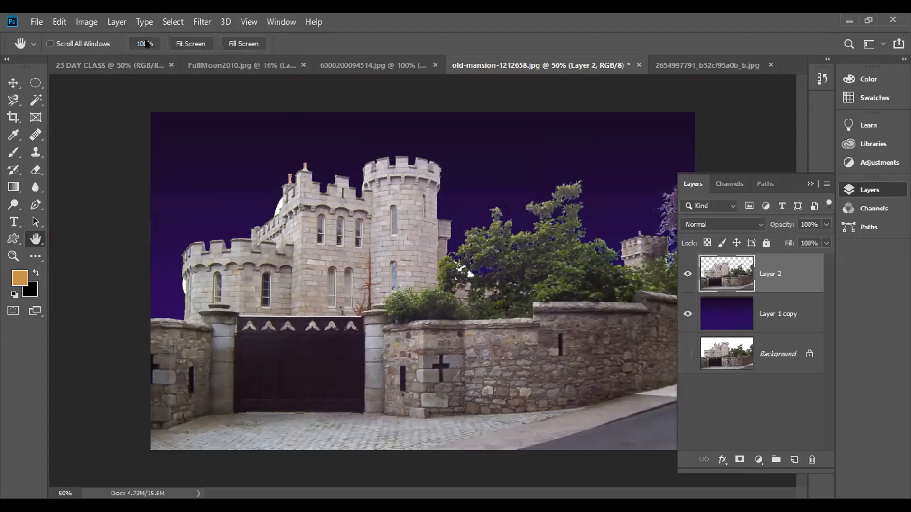
click(174, 23)
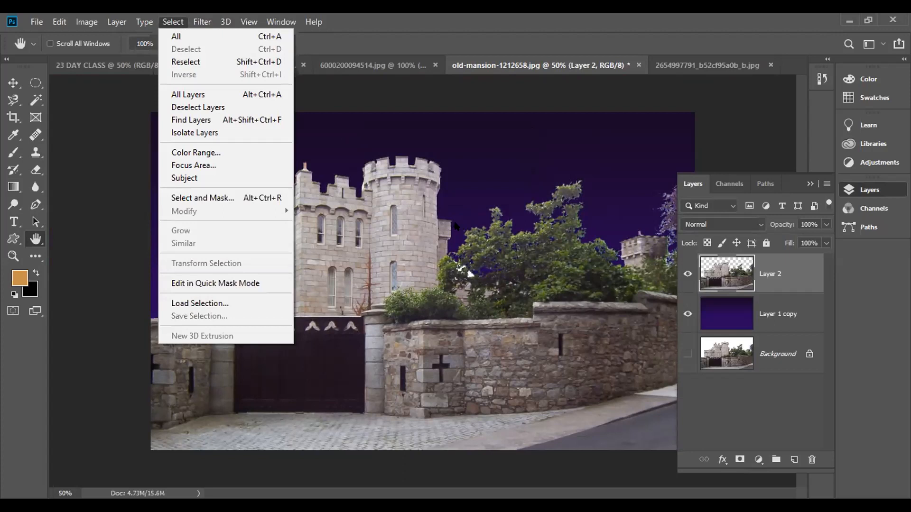
mouse_move(127, 18)
click(349, 115)
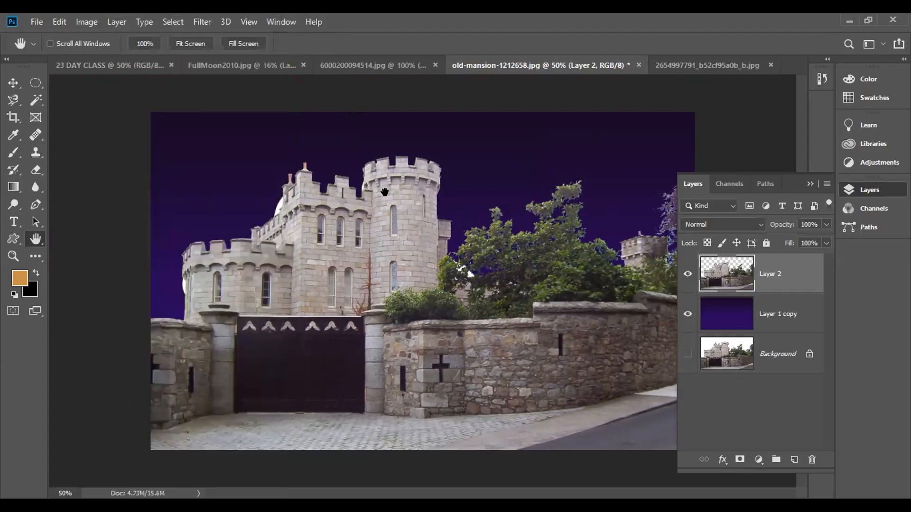
click(174, 22)
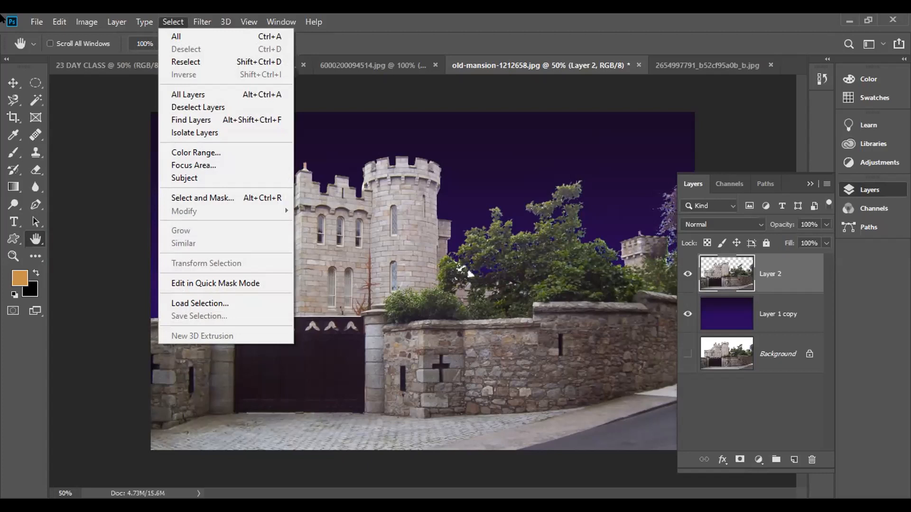
mouse_move(98, 20)
click(685, 70)
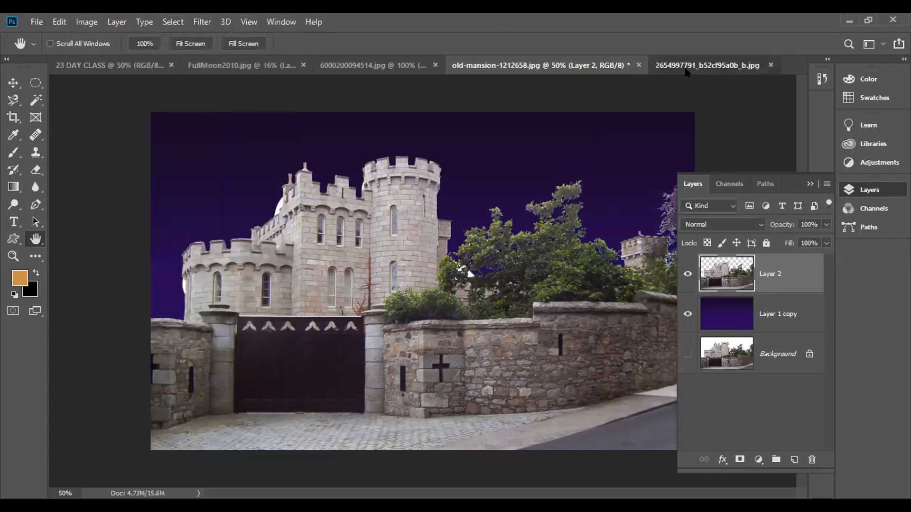
Step: In the 23 DAY CLASS document, fill a large elliptical selection around the canvas centre with the orange foreground colour and deselect
click(685, 70)
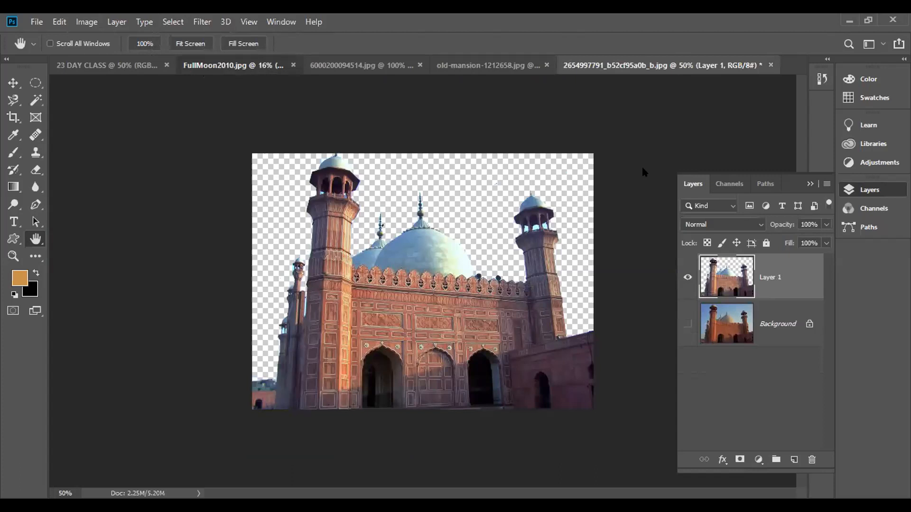
click(233, 65)
click(122, 63)
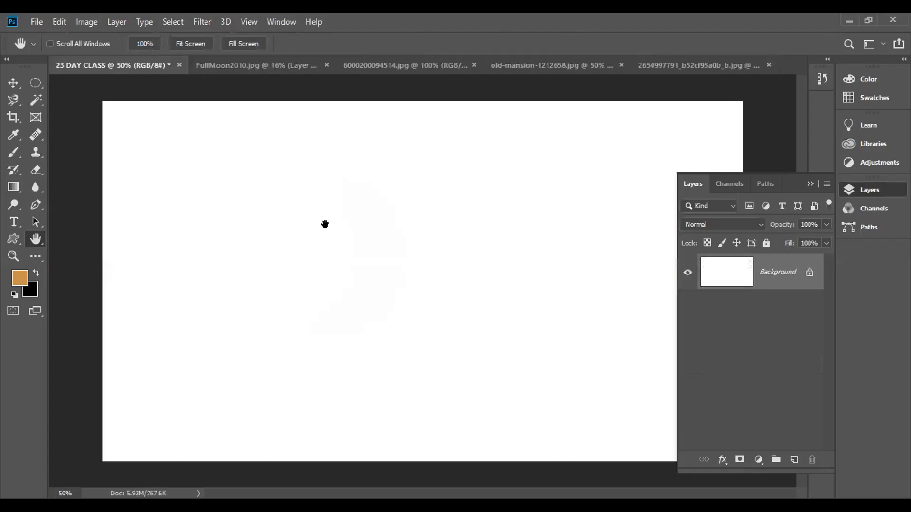
click(35, 83)
drag(302, 172, 577, 425)
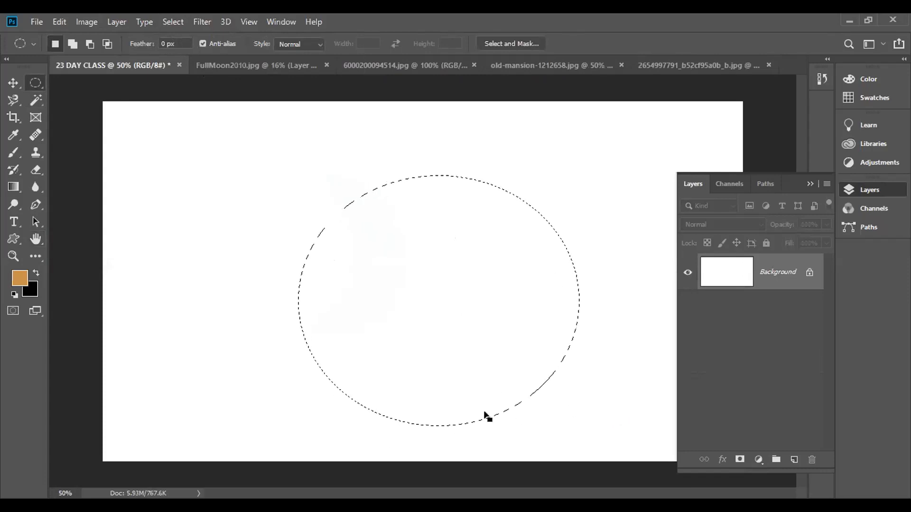
key(alt+BackSpace)
key(ctrl+d)
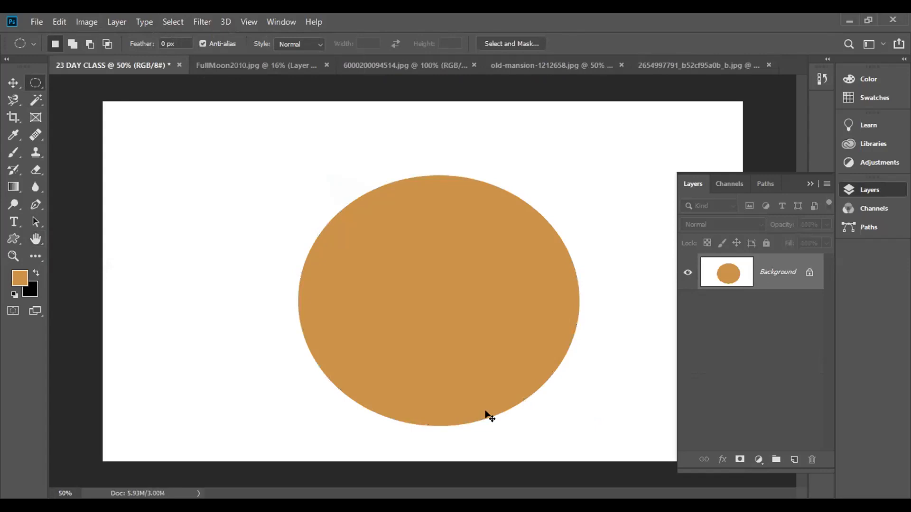
Step: Examine the upper edge of the orange ellipse up close at 400% magnification
key(ctrl+plus)
key(ctrl+plus)
key(ctrl+plus)
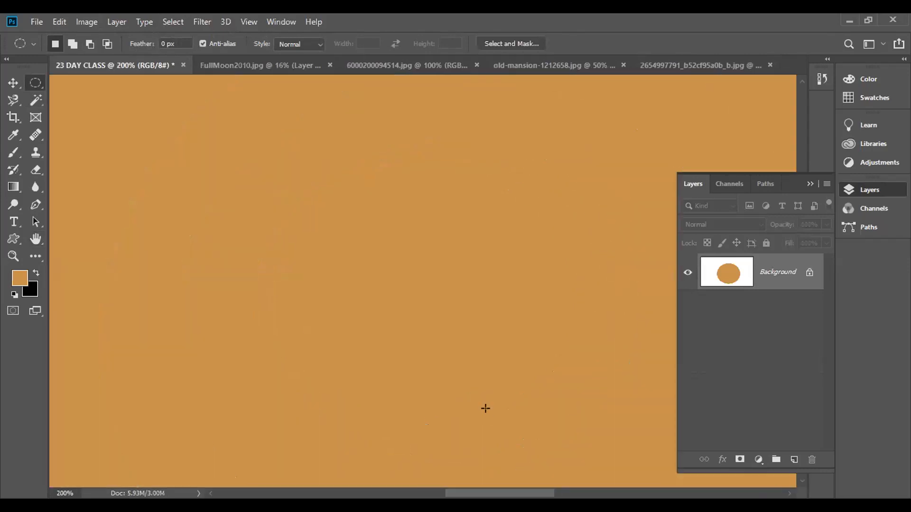
scroll(379, 301, up, 6)
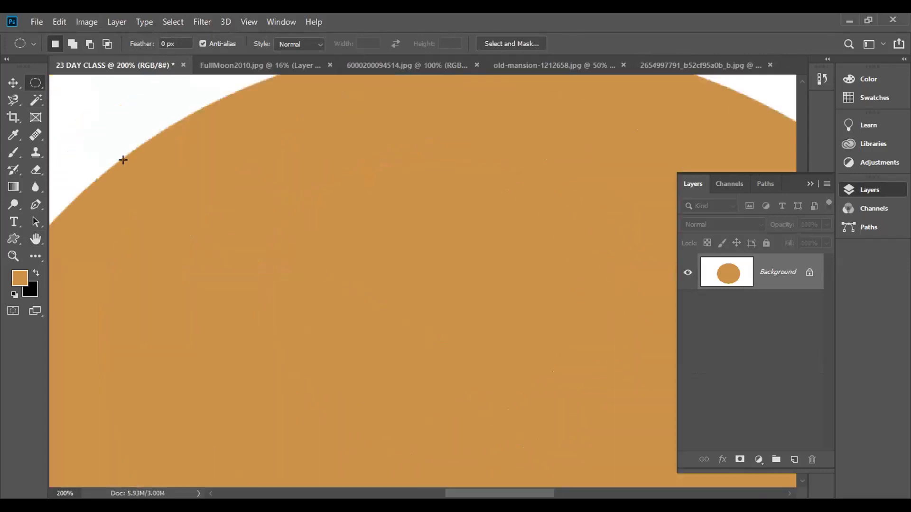
scroll(167, 139, up, 4)
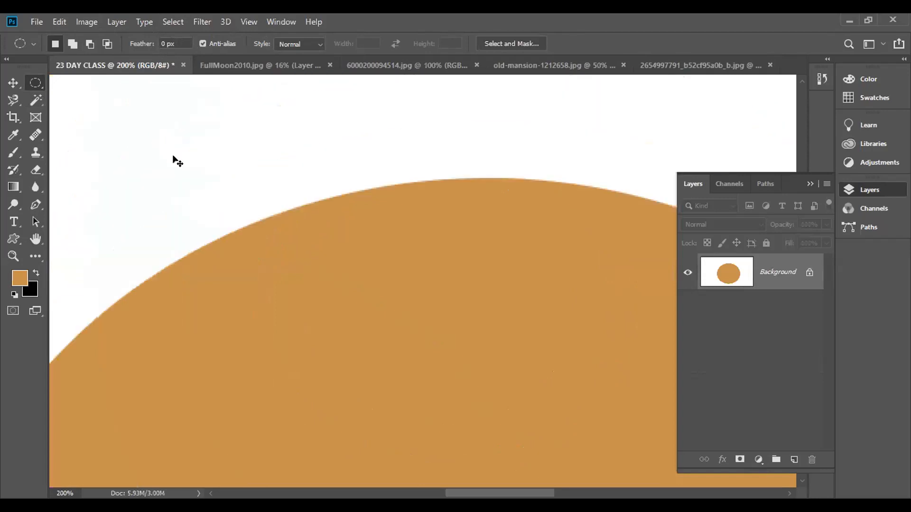
key(ctrl+plus)
key(ctrl+plus)
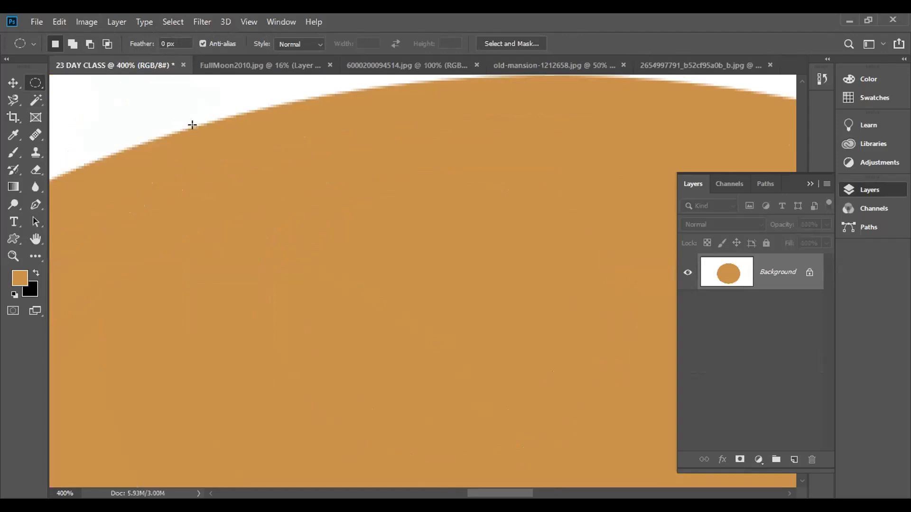
click(117, 22)
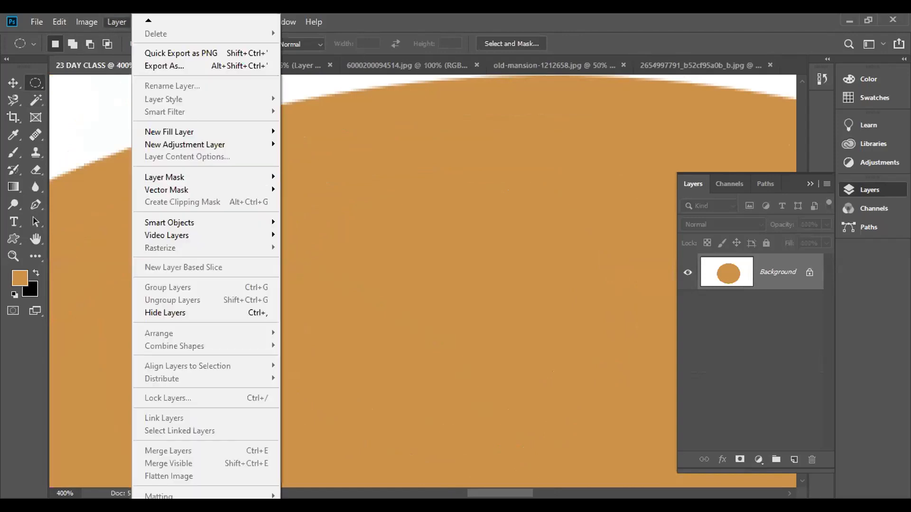
click(440, 232)
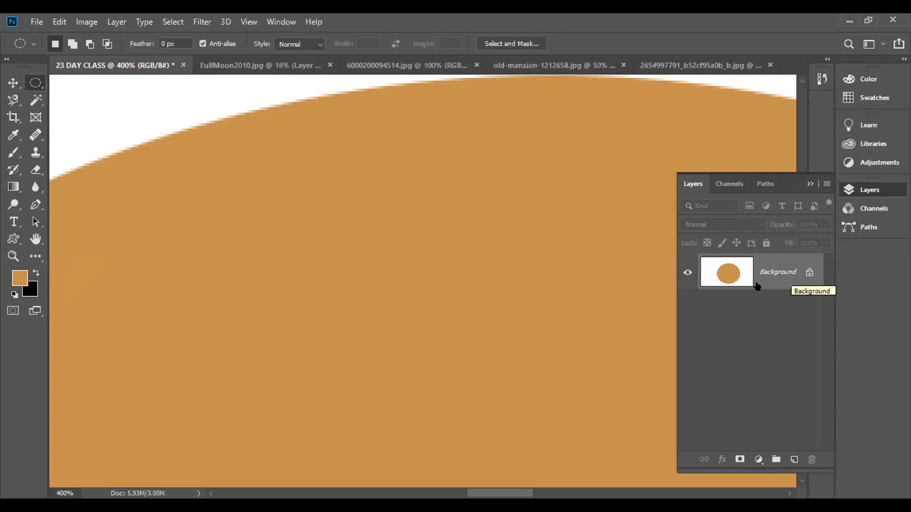
Step: Undo the ellipse fill on the Background, fill the selection with the orange foreground colour on a new layer instead, and deselect
key(ctrl+z)
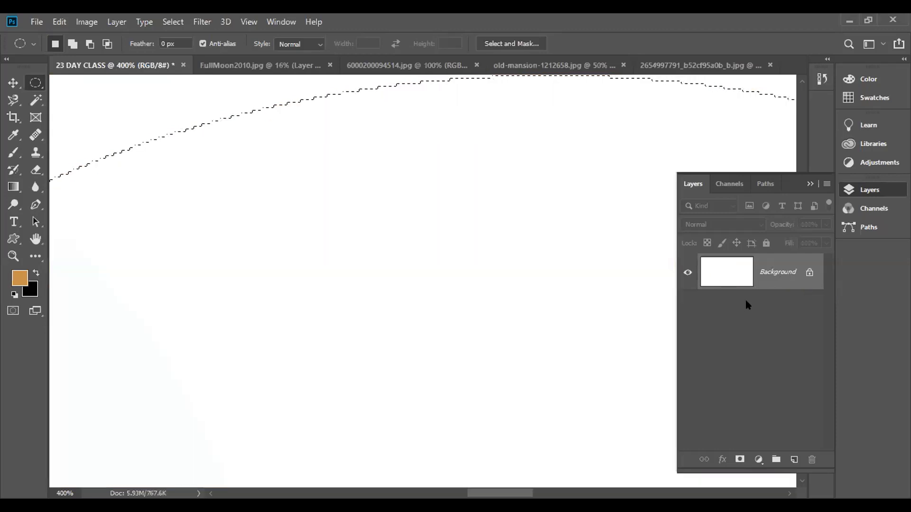
click(793, 460)
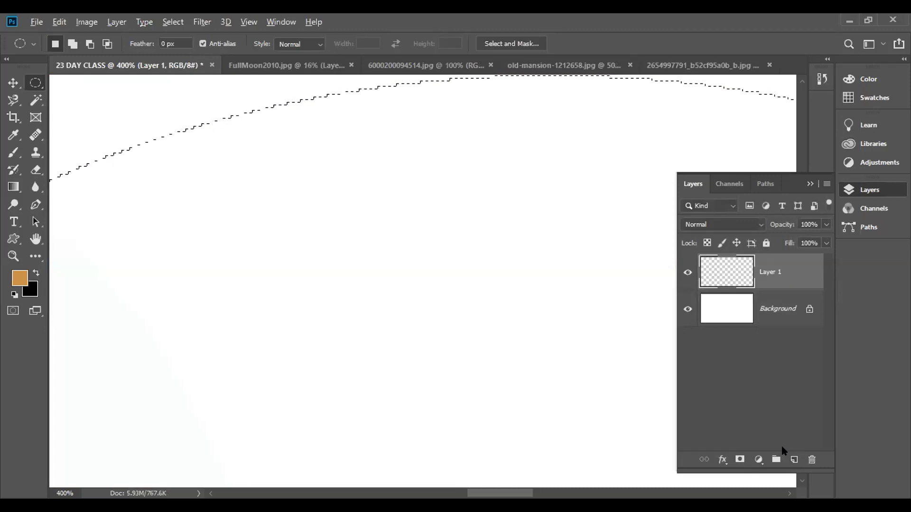
key(alt+BackSpace)
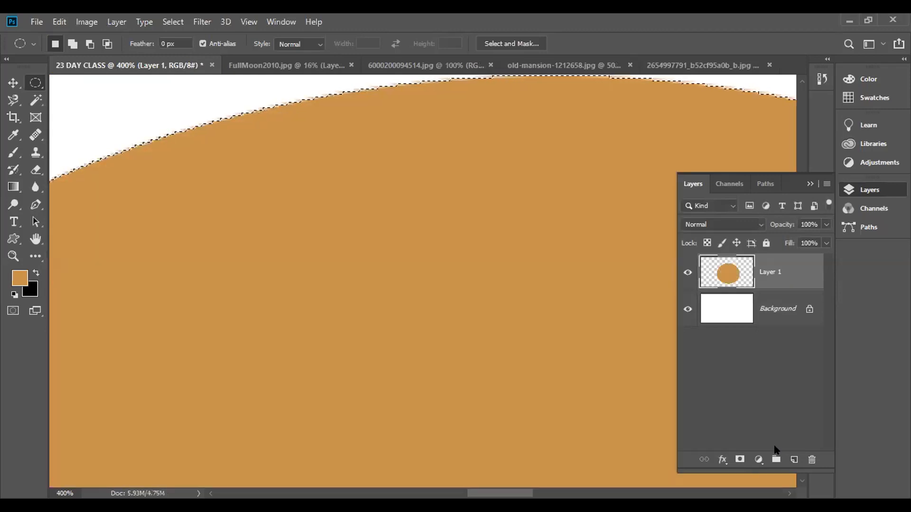
key(ctrl+d)
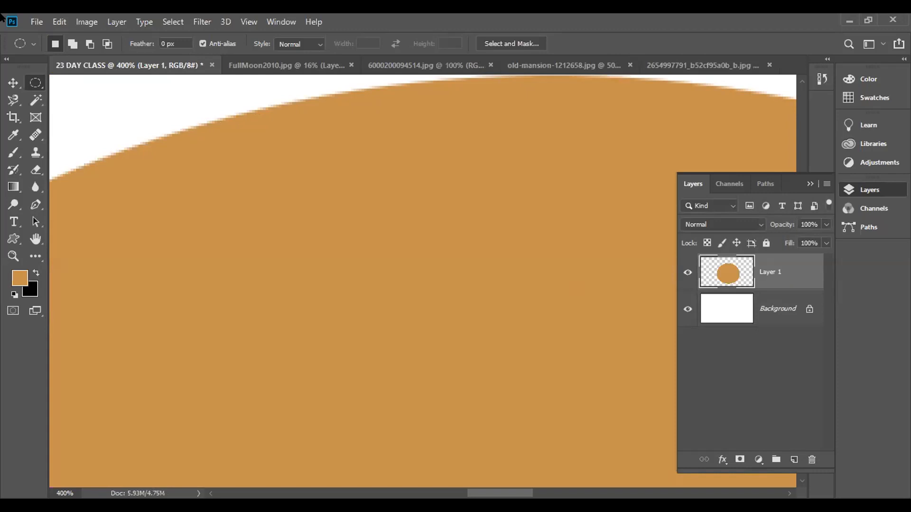
Step: Defringe the orange ellipse on Layer 1 with a width of 3 pixels
click(116, 22)
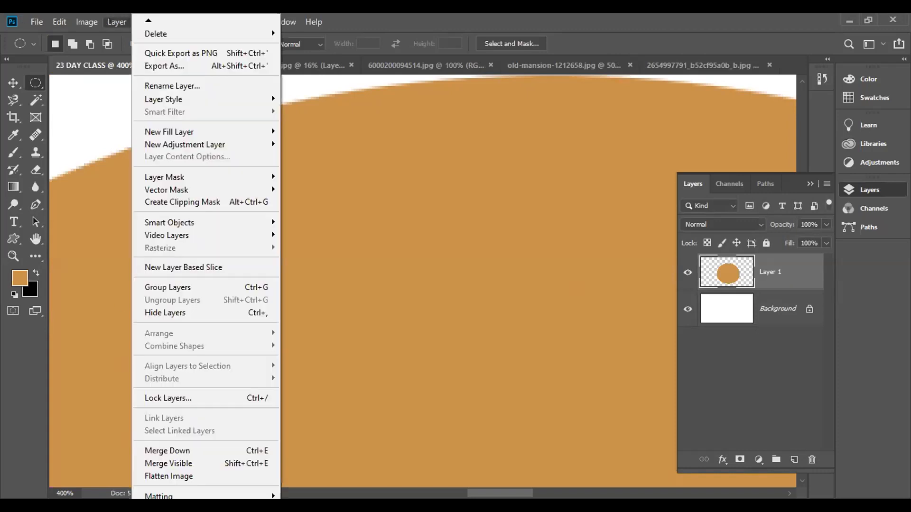
mouse_move(269, 488)
click(293, 471)
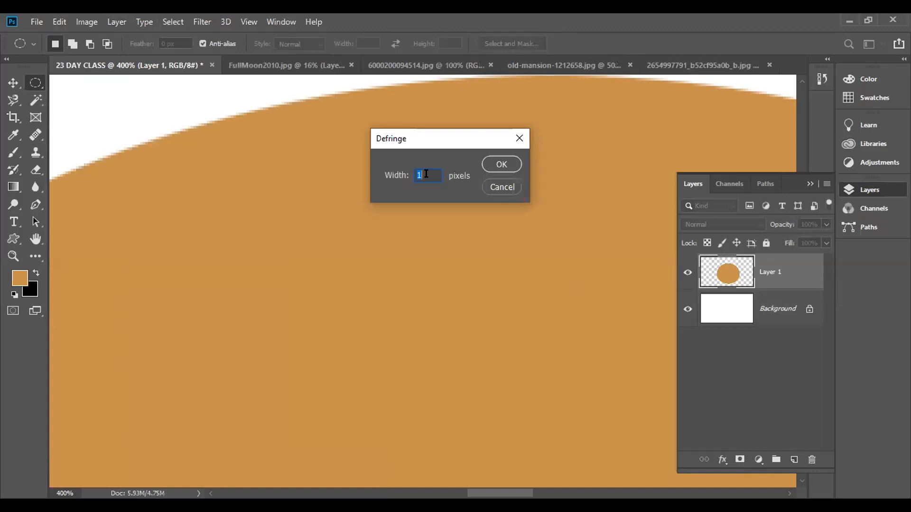
text(3)
click(502, 165)
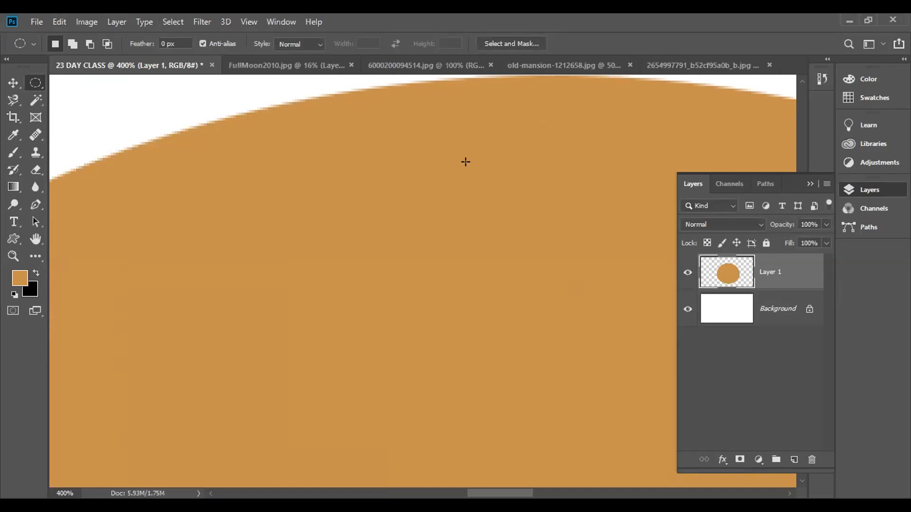
key(ctrl+minus)
key(ctrl+minus)
key(ctrl+minus)
key(ctrl+minus)
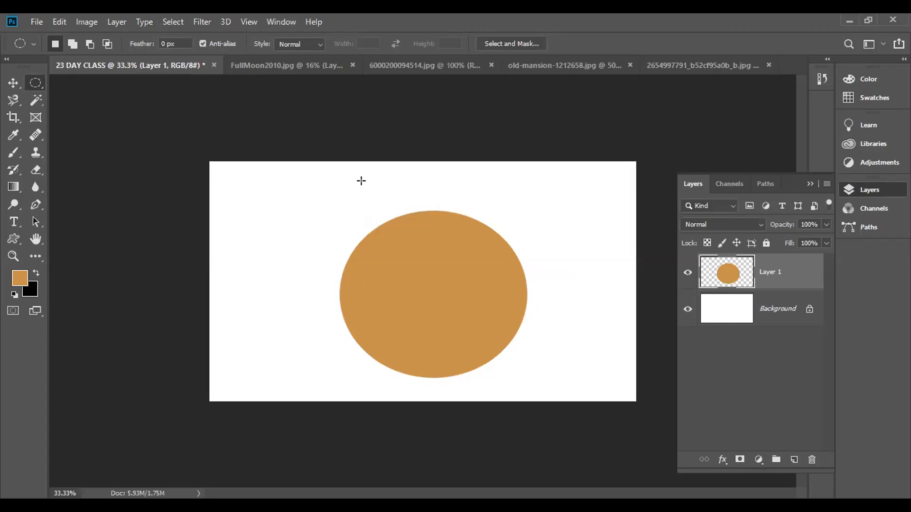
click(19, 83)
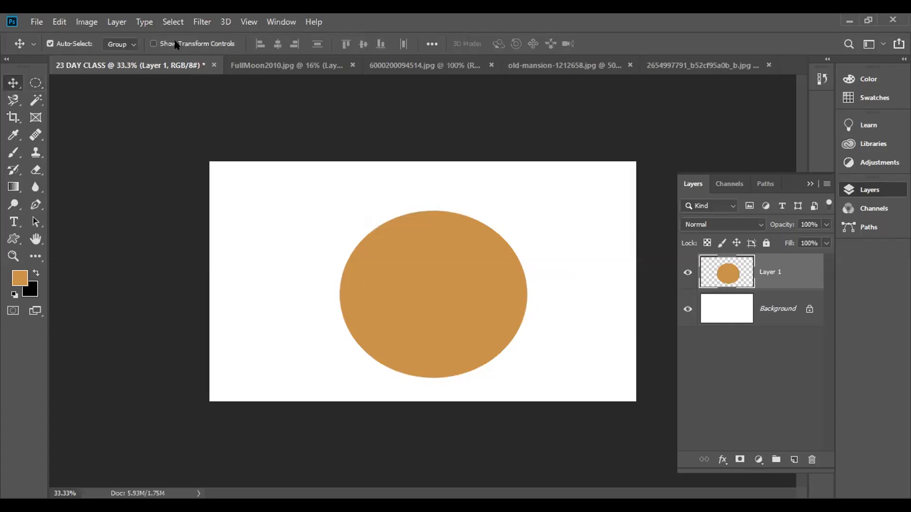
click(167, 23)
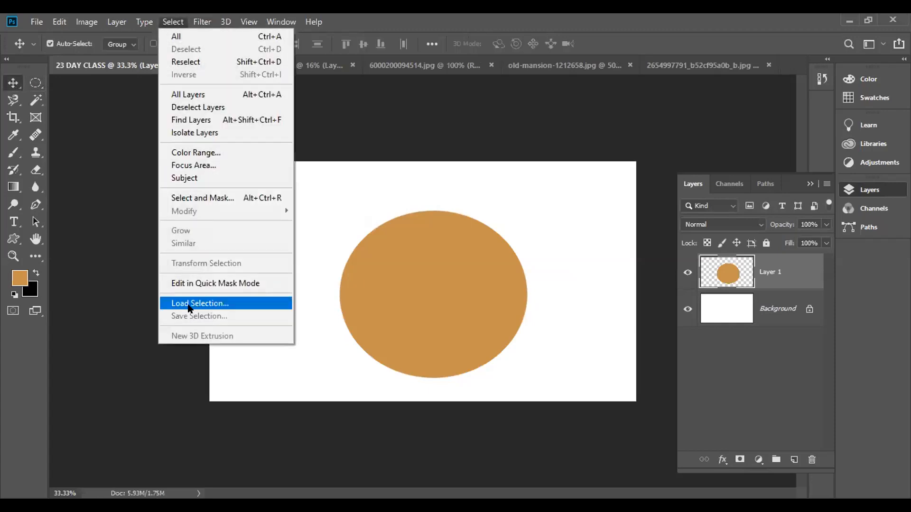
mouse_move(59, 22)
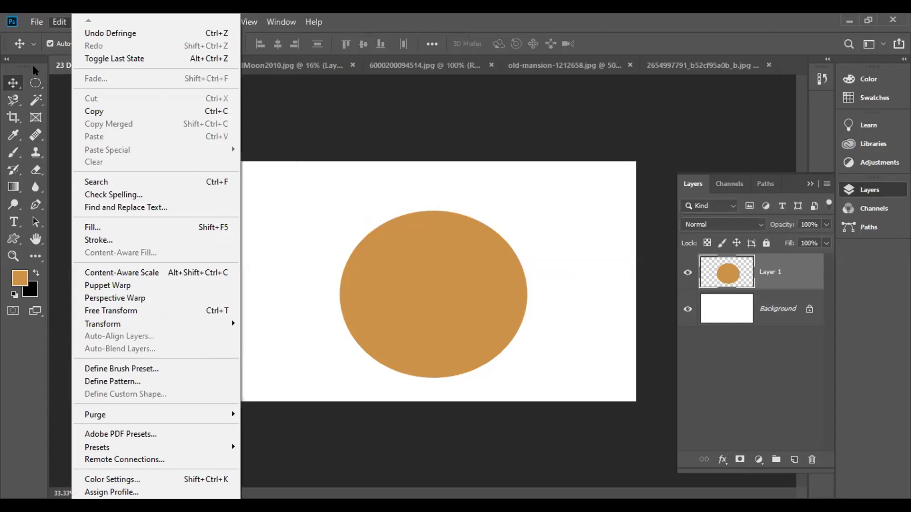
click(4, 80)
click(173, 19)
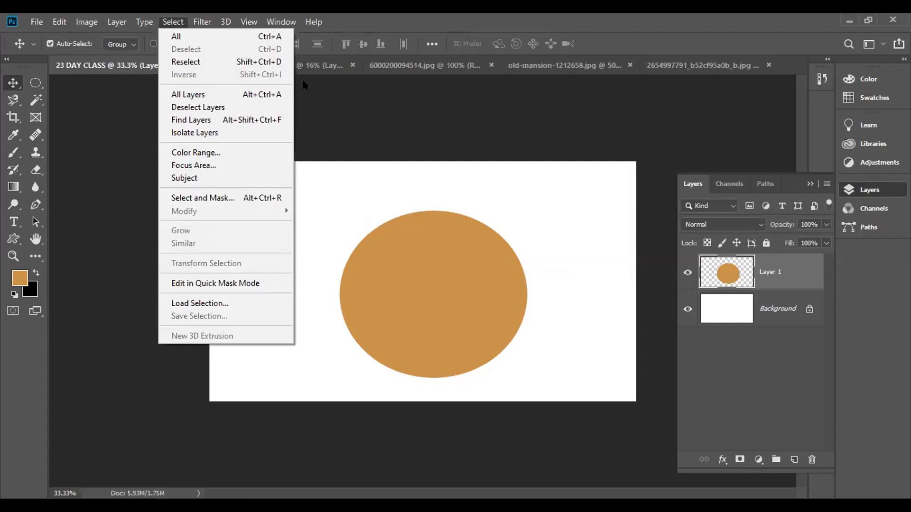
click(7, 85)
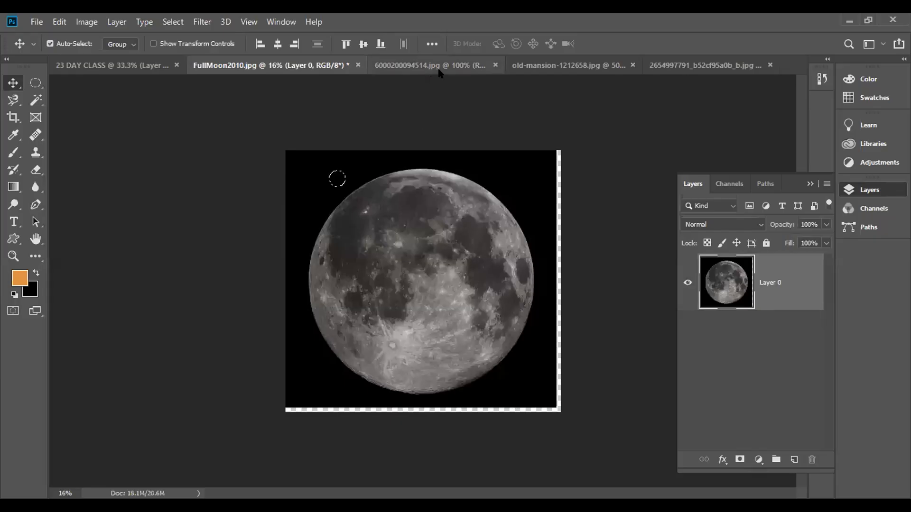
Step: Close the 6000200094514.jpg and FullMoon2010.jpg documents without saving their changes
click(440, 71)
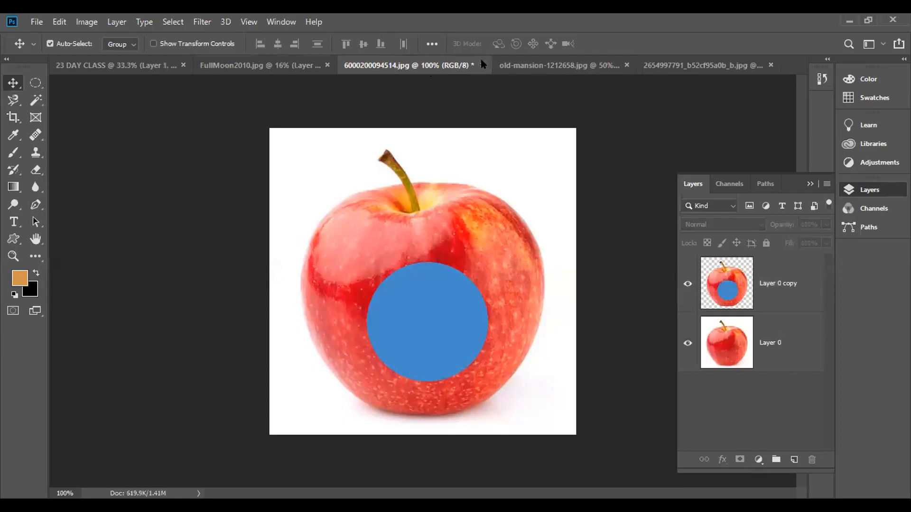
click(482, 65)
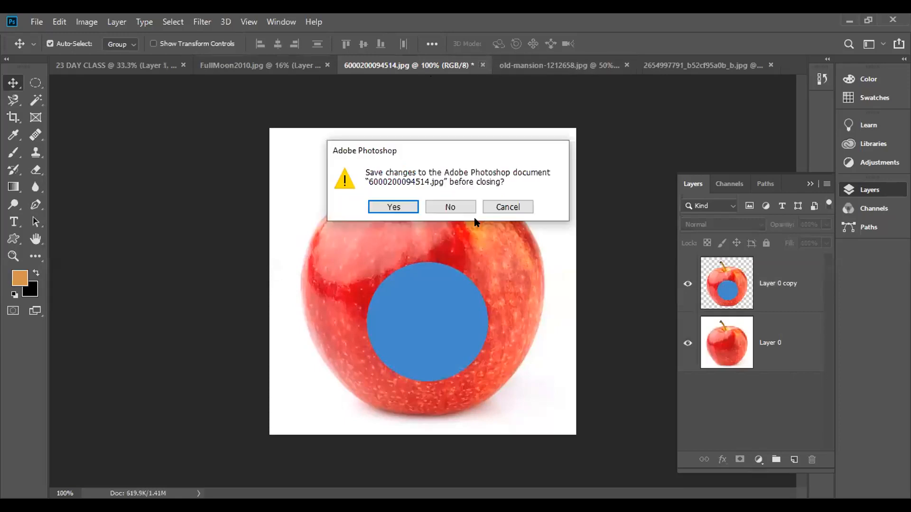
click(452, 206)
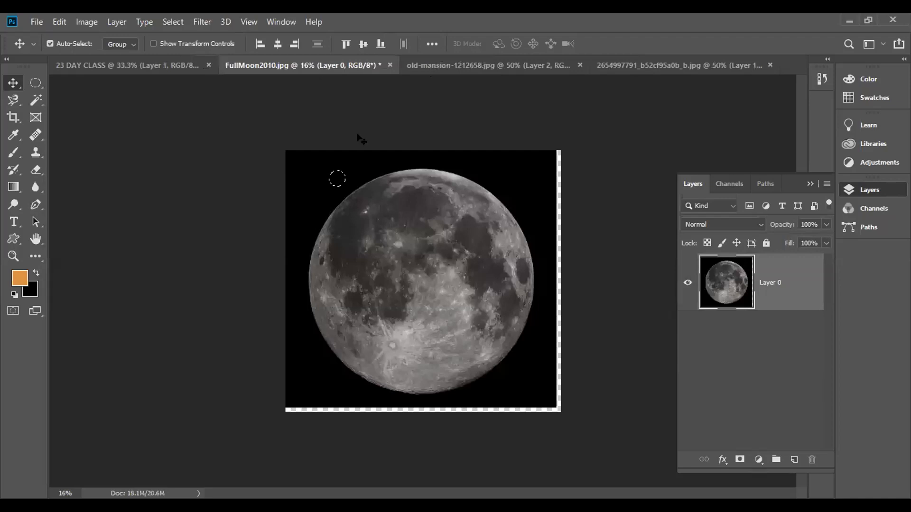
click(388, 65)
click(451, 206)
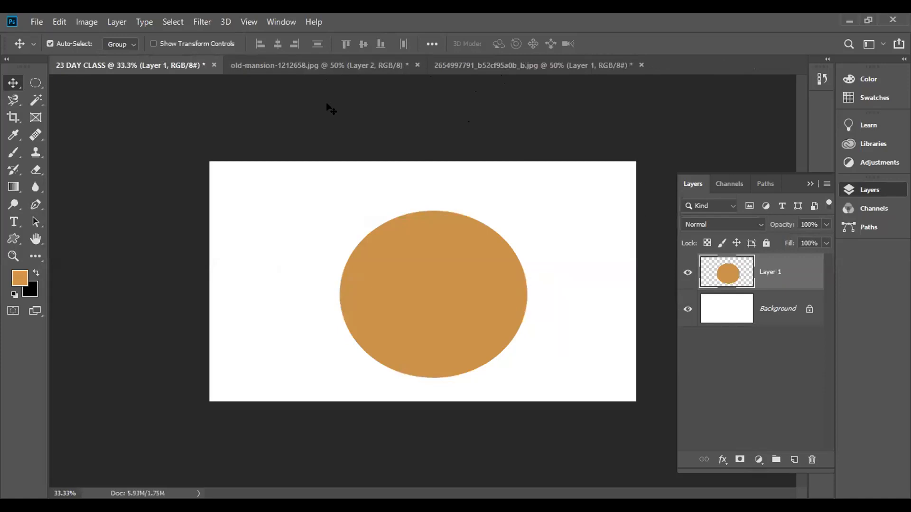
Step: Delete Layer 1 with the orange ellipse from the 23 DAY CLASS document
click(812, 460)
click(388, 209)
click(309, 69)
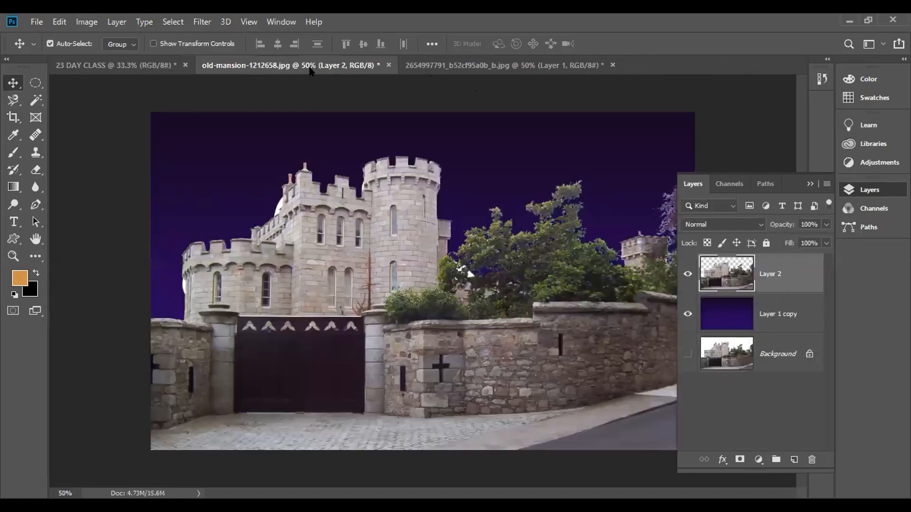
click(463, 65)
mouse_move(408, 280)
mouse_down()
mouse_move(388, 288)
mouse_move(399, 287)
mouse_up()
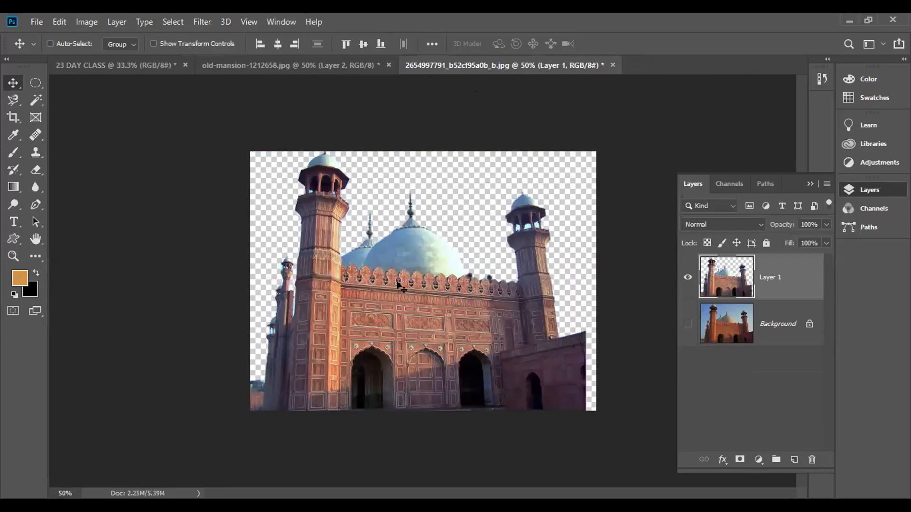
key(ctrl+plus)
key(ctrl+plus)
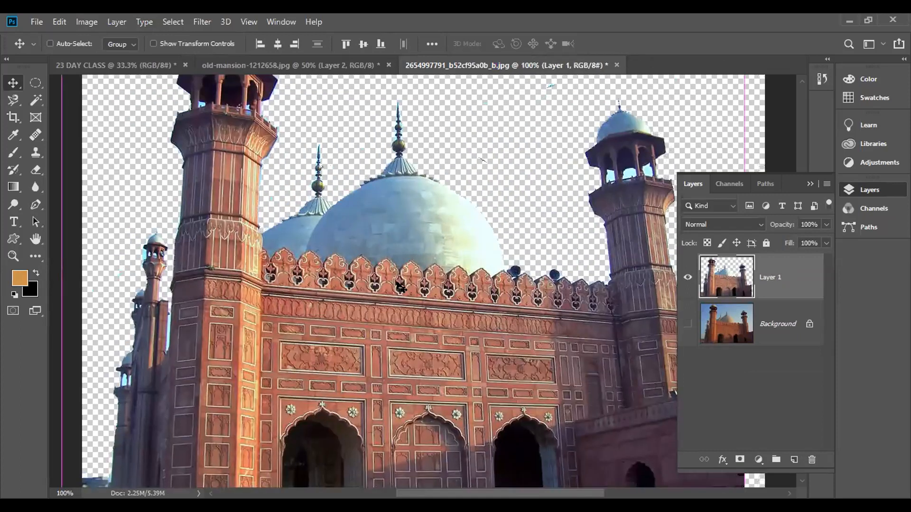
key(ctrl+plus)
key(ctrl+minus)
key(ctrl+minus)
key(ctrl+minus)
Step: Remove the mosque cut-out and its Layer 1, keeping only the original Background photo shown
drag(733, 279, 812, 460)
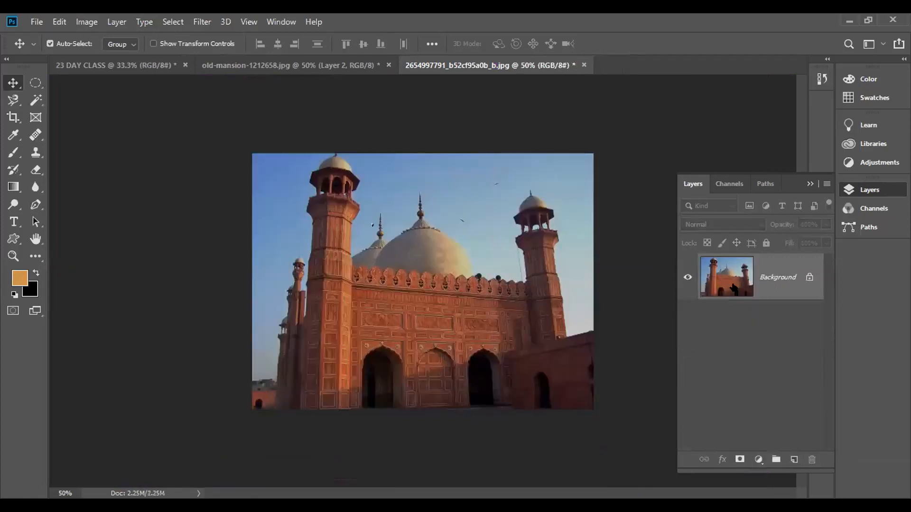
key(ctrl+z)
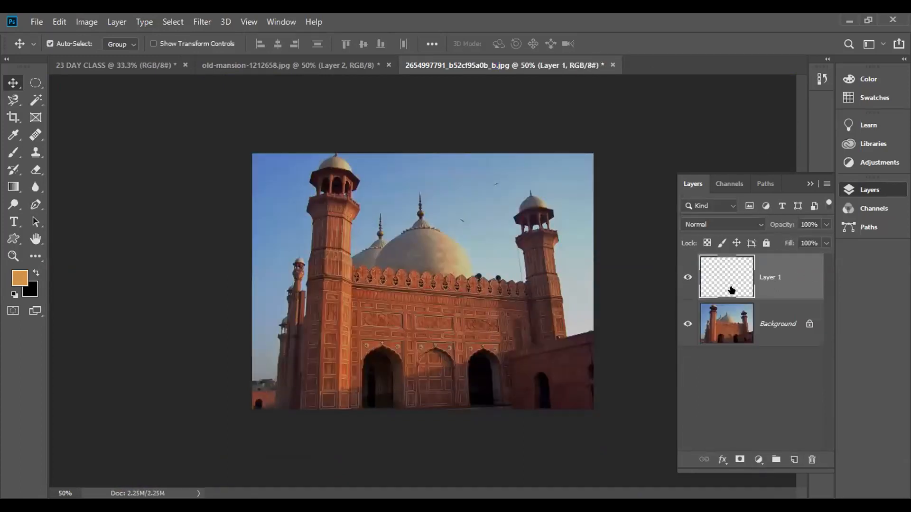
key(Delete)
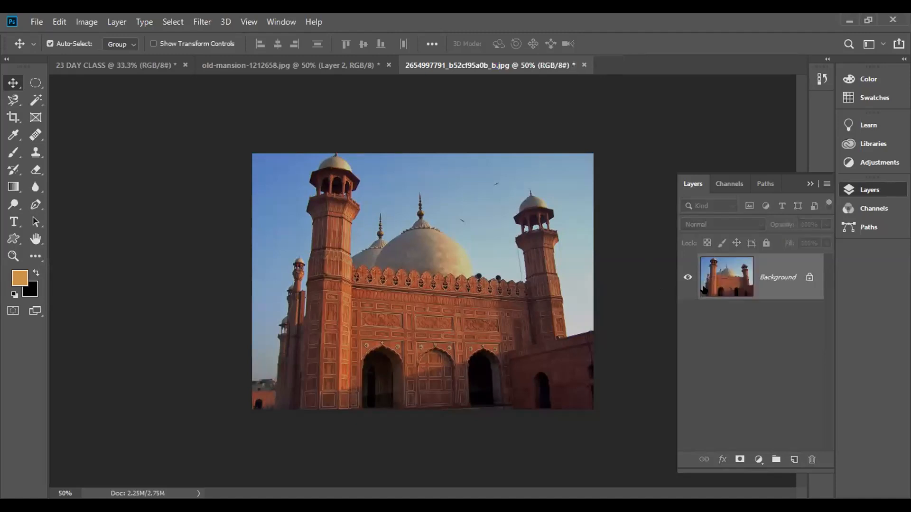
Step: Unlock the mosque photo's Background layer, and delete a duplicate made of it
click(808, 278)
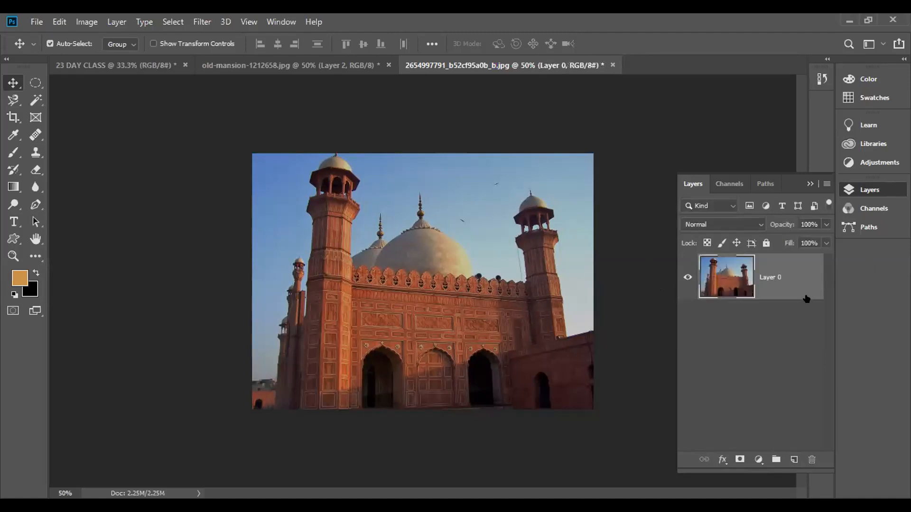
key(ctrl+j)
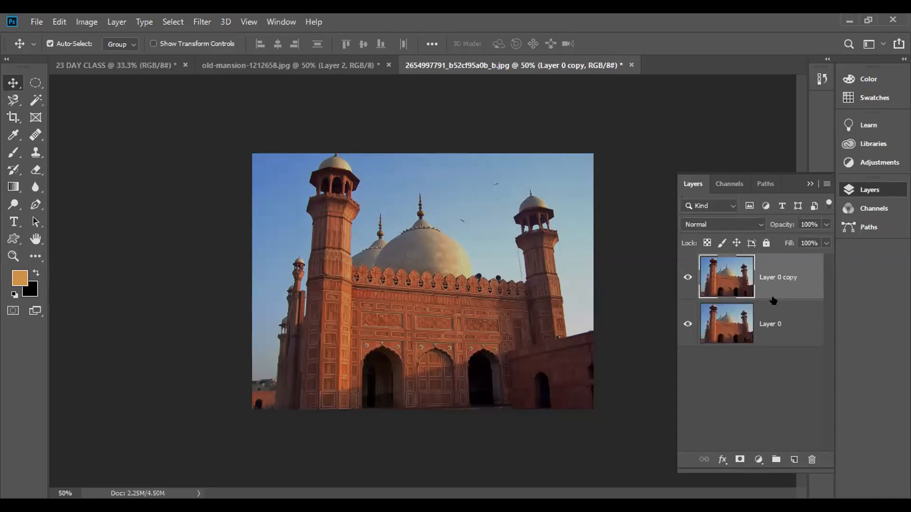
key(Delete)
Step: Compare the mosque photo's Red, Green and Blue channels by showing each one individually
click(730, 184)
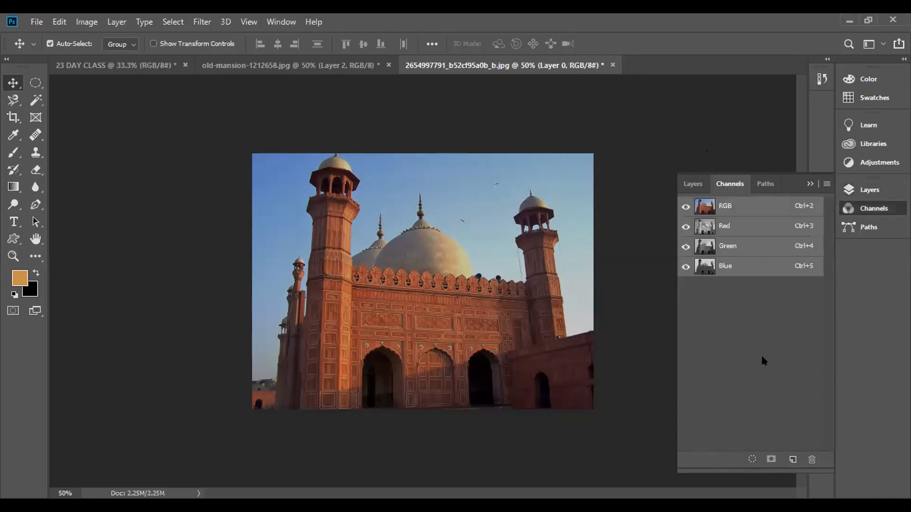
click(703, 226)
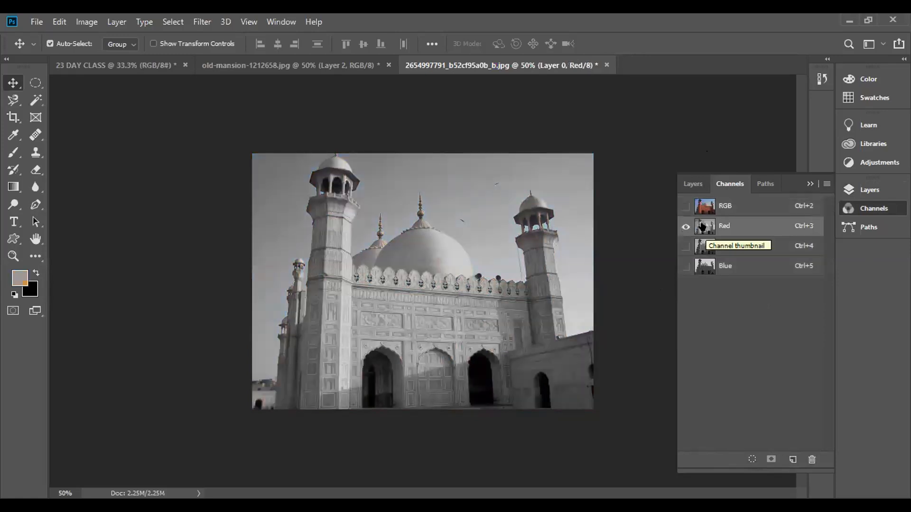
click(708, 250)
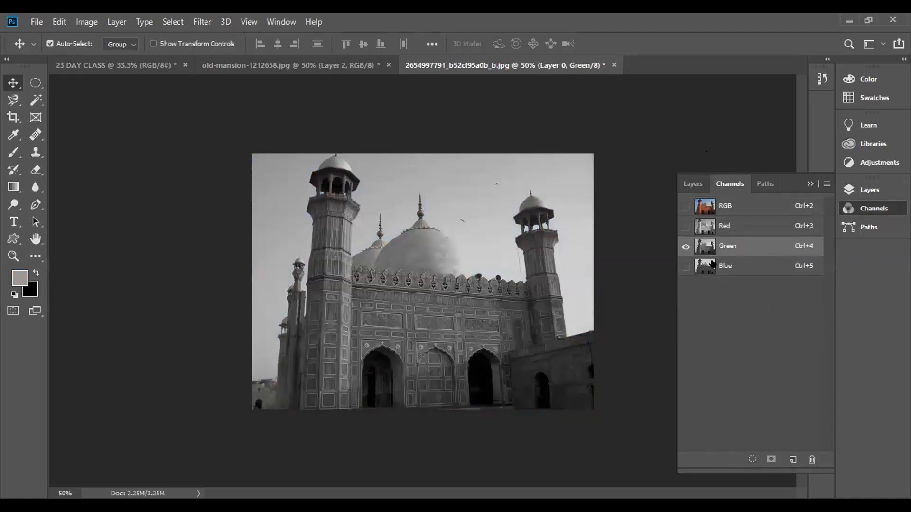
click(713, 265)
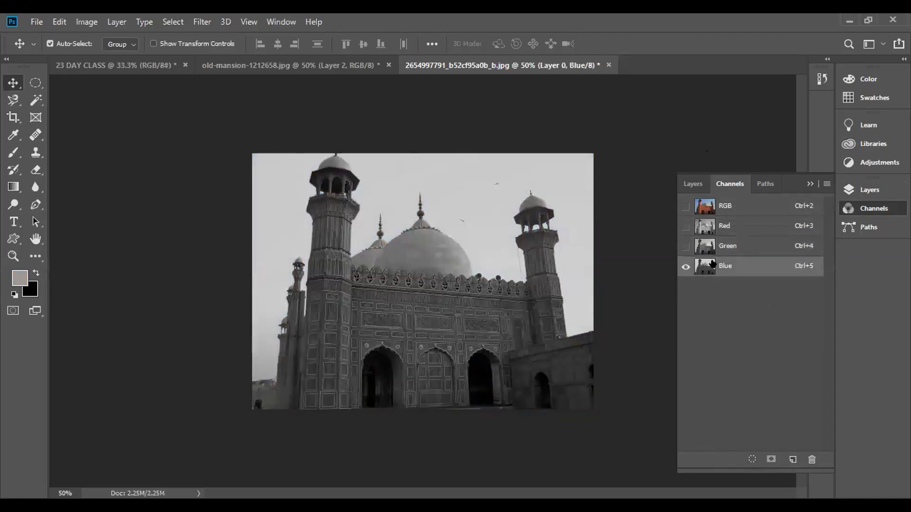
Step: Duplicate the mosque photo's Red channel and select the Red copy channel
click(713, 223)
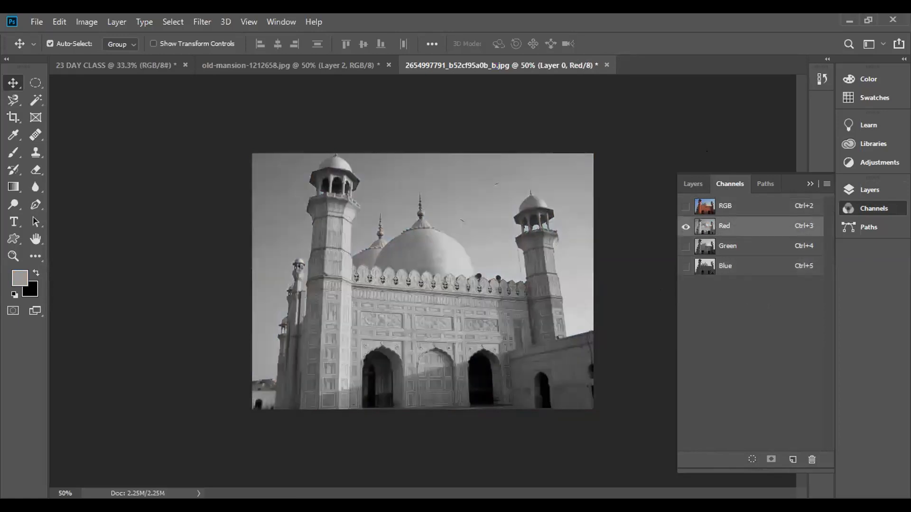
click(791, 460)
drag(733, 226, 793, 459)
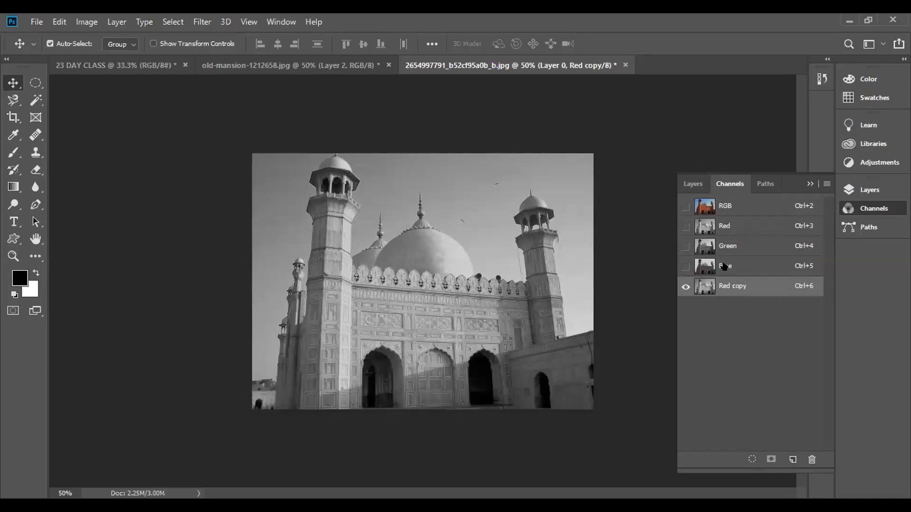
click(721, 227)
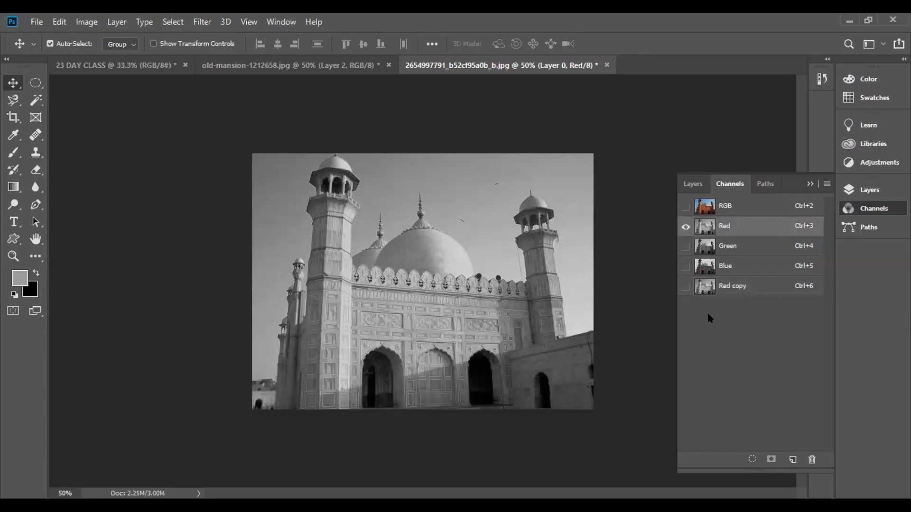
click(730, 287)
double_click(725, 288)
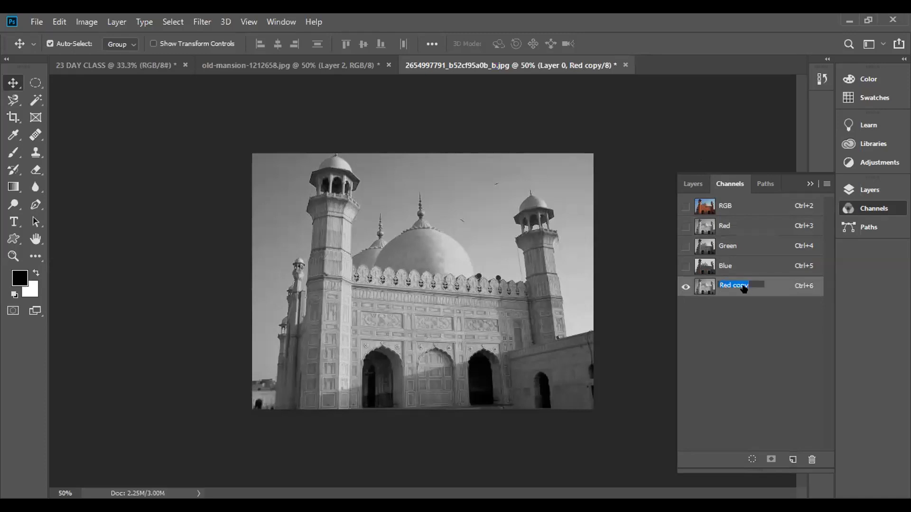
key(Return)
key(ctrl)
key(ctrl+l)
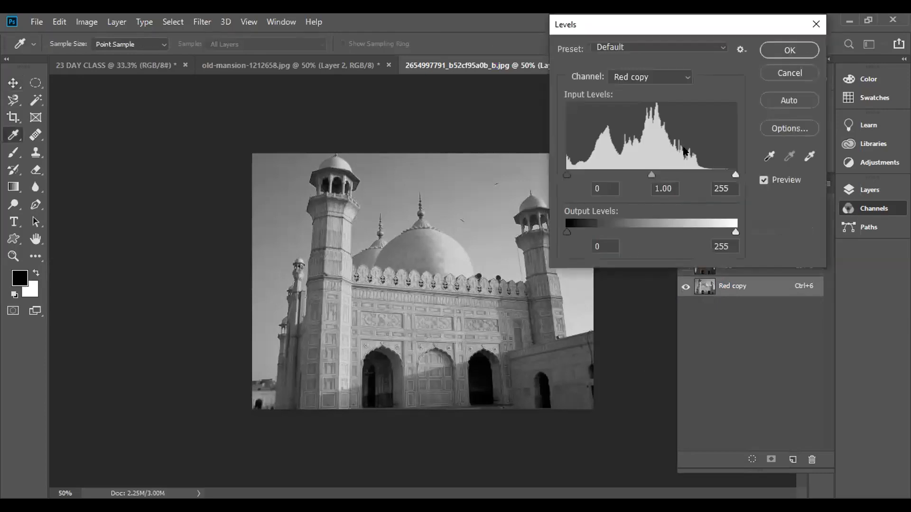
mouse_move(568, 175)
mouse_down()
mouse_move(700, 178)
mouse_move(567, 176)
mouse_up()
click(782, 78)
click(80, 20)
click(295, 118)
Step: Darken the Red copy channel with Levels, setting the input black level to 54
click(85, 23)
mouse_move(133, 57)
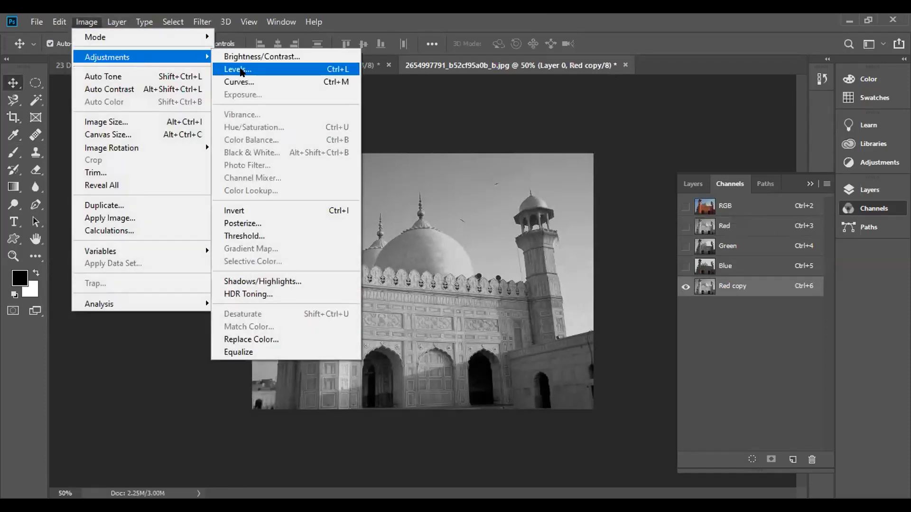
click(238, 69)
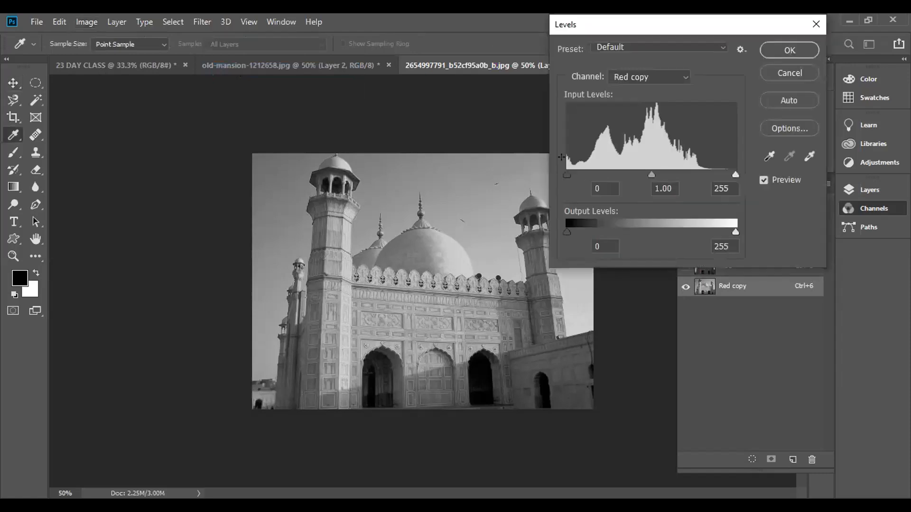
drag(567, 174, 602, 173)
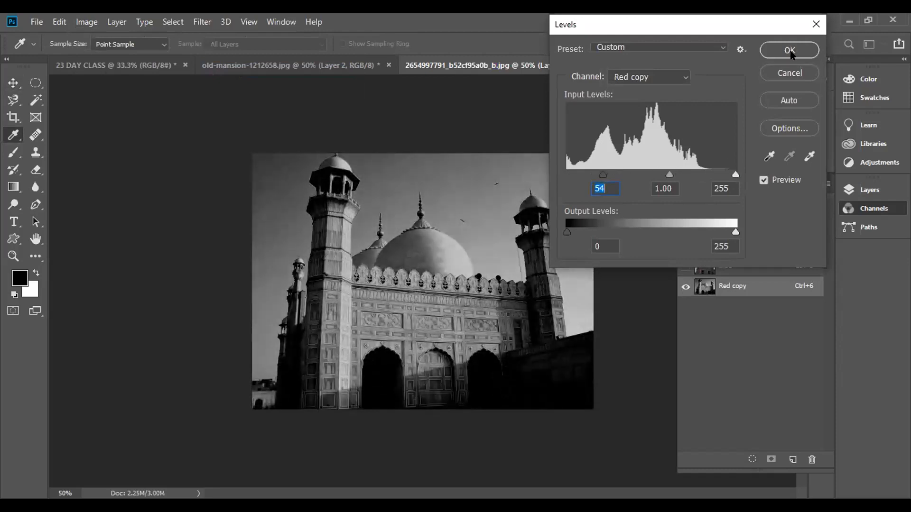
click(790, 50)
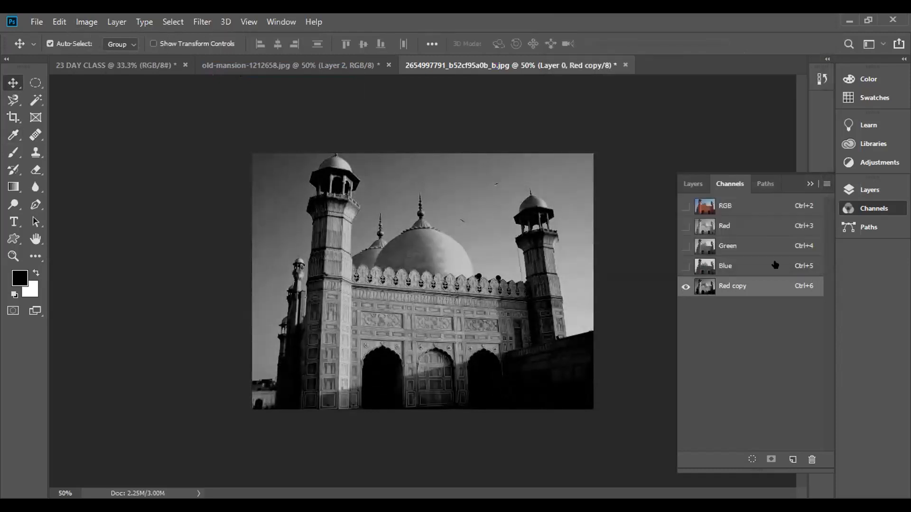
Step: Try an output black level of 33 on the Red copy channel in a second Levels adjustment
key(ctrl)
key(ctrl+l)
drag(566, 232, 589, 233)
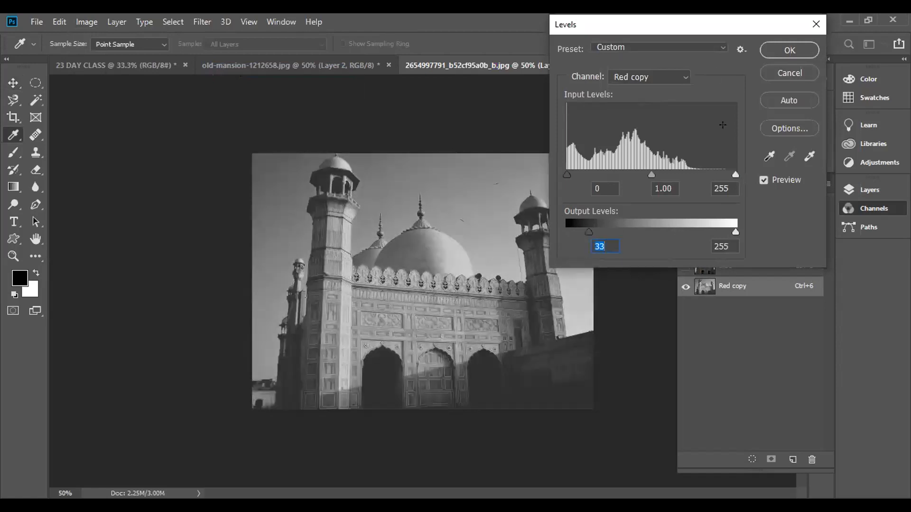
click(651, 77)
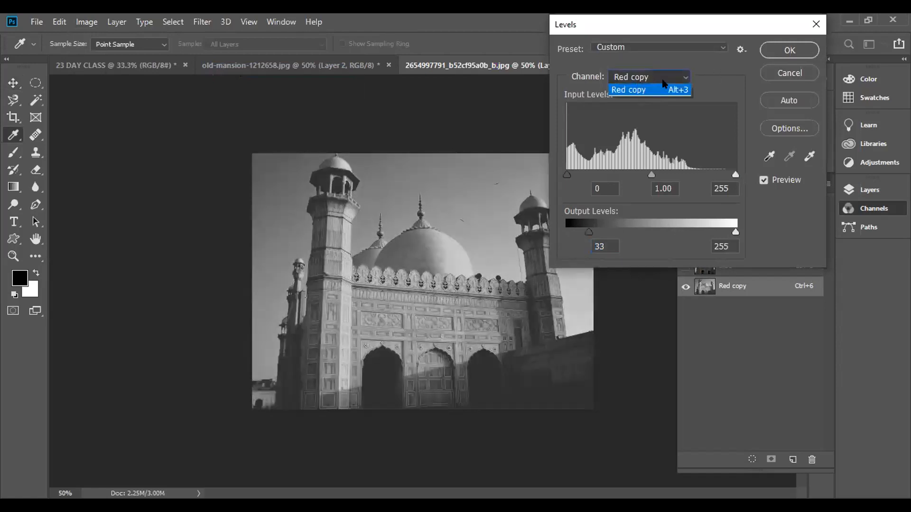
click(735, 232)
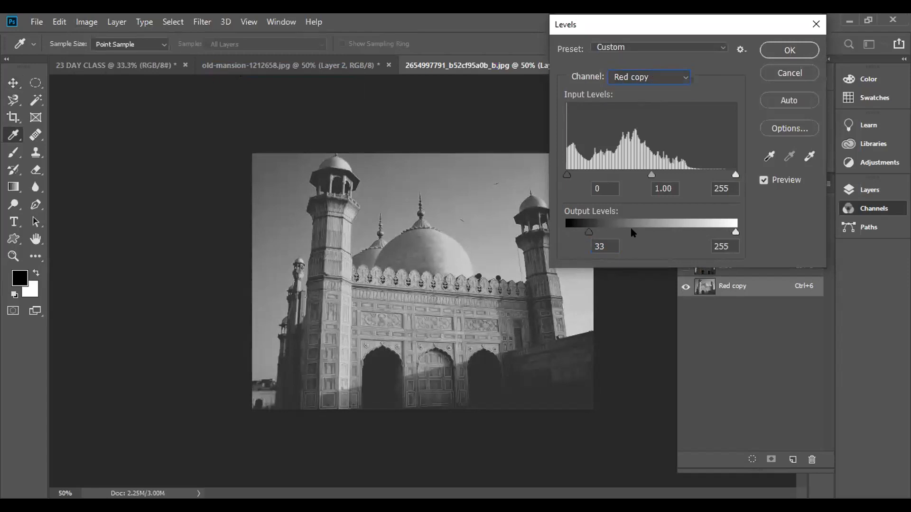
drag(588, 232, 567, 231)
drag(569, 175, 519, 169)
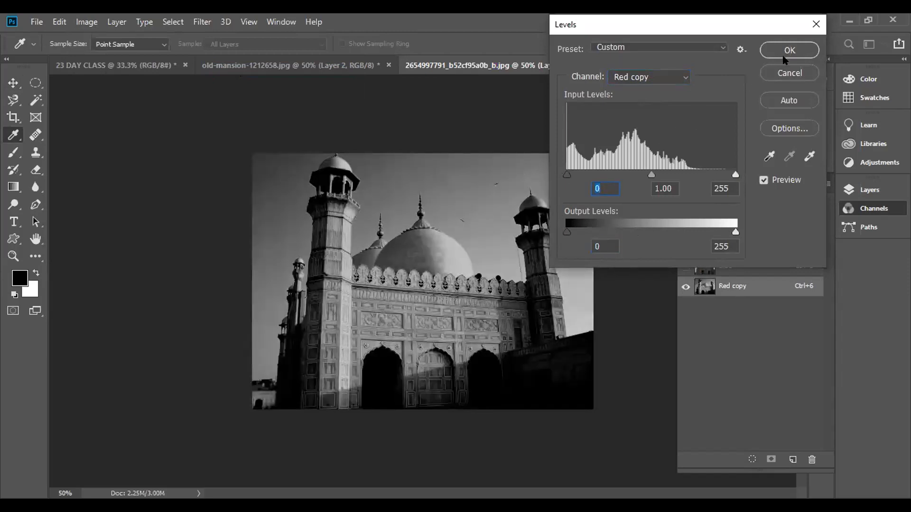
click(786, 74)
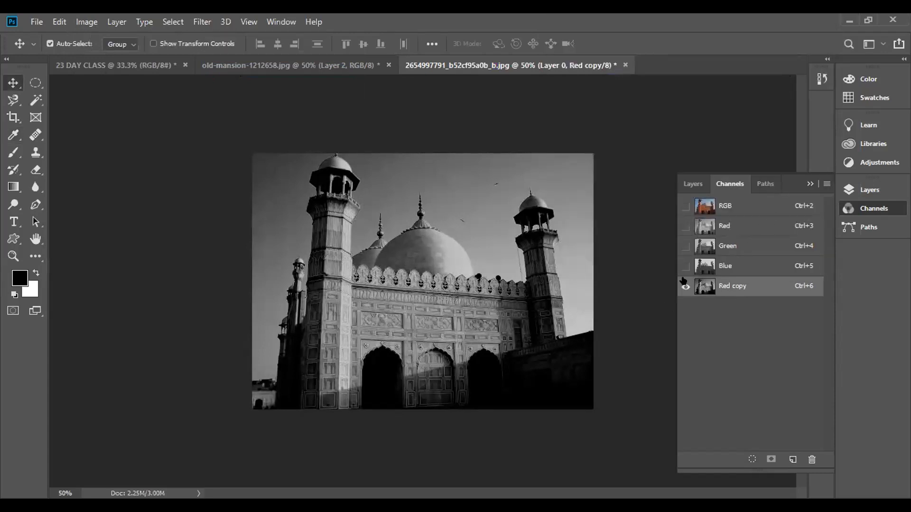
Step: Delete the Red copy channel and compare the Red, Green and Blue channels, leaving Blue selected
drag(736, 285, 811, 460)
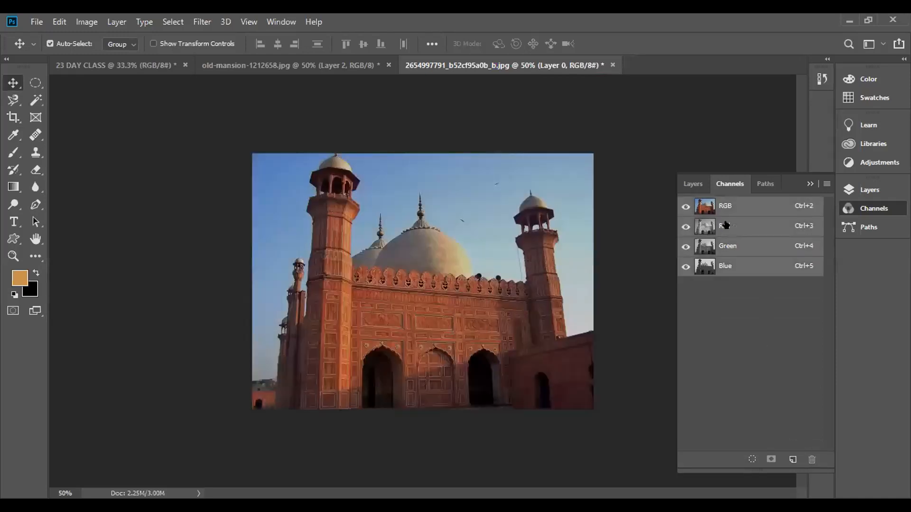
click(725, 226)
click(725, 246)
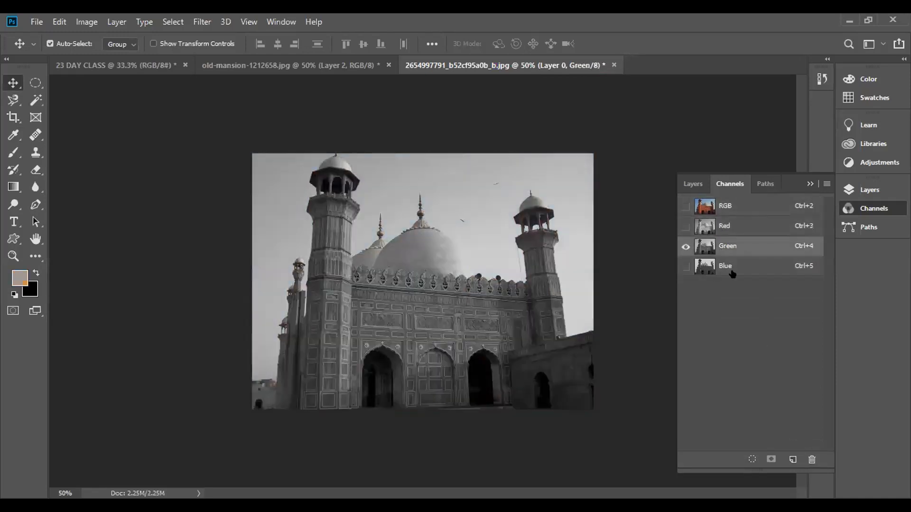
click(731, 271)
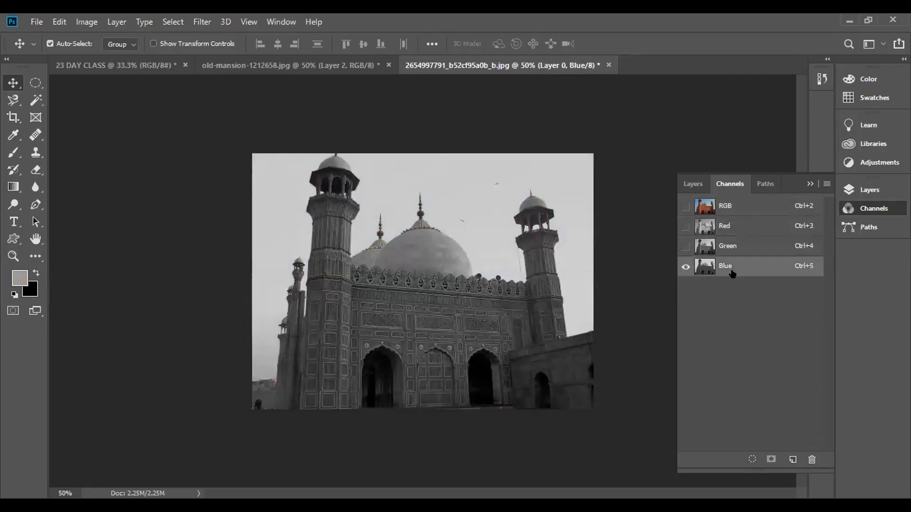
Step: Apply Levels to the Blue channel with an input black level of 116 to darken the mosque
click(87, 23)
mouse_move(110, 57)
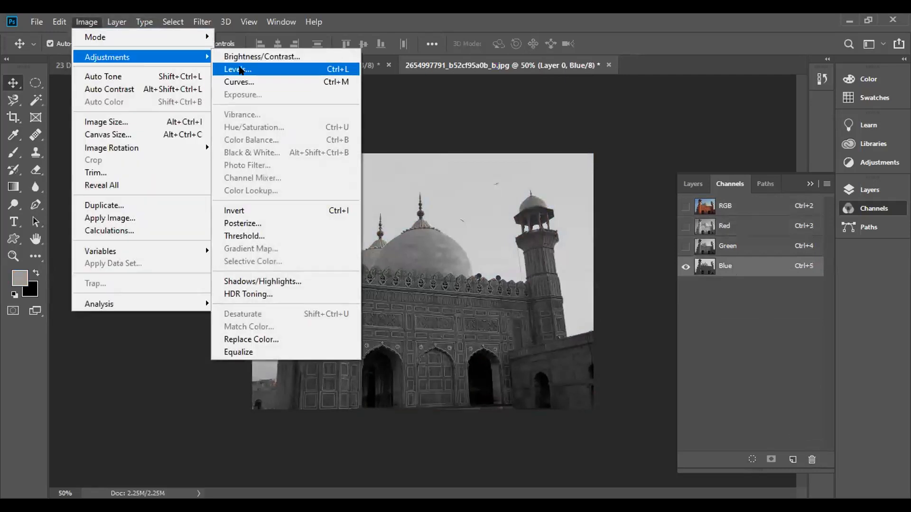
click(240, 69)
drag(568, 175, 642, 168)
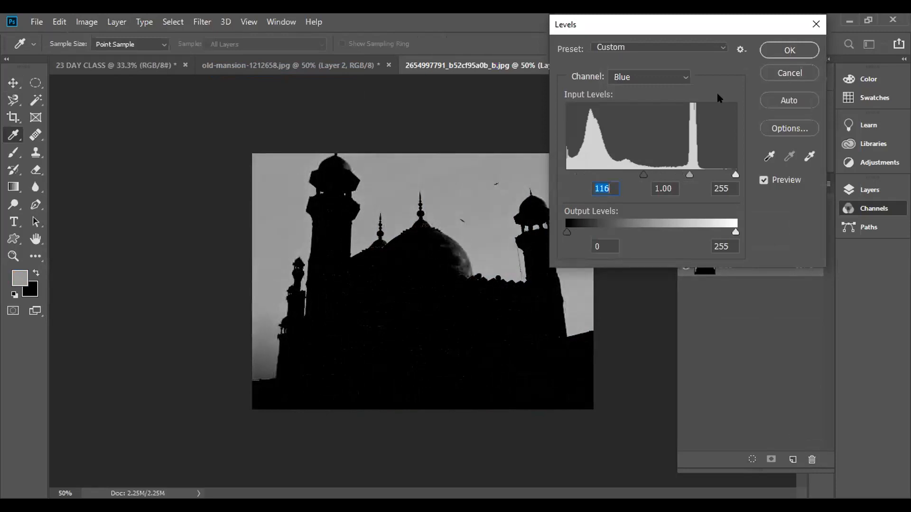
click(785, 49)
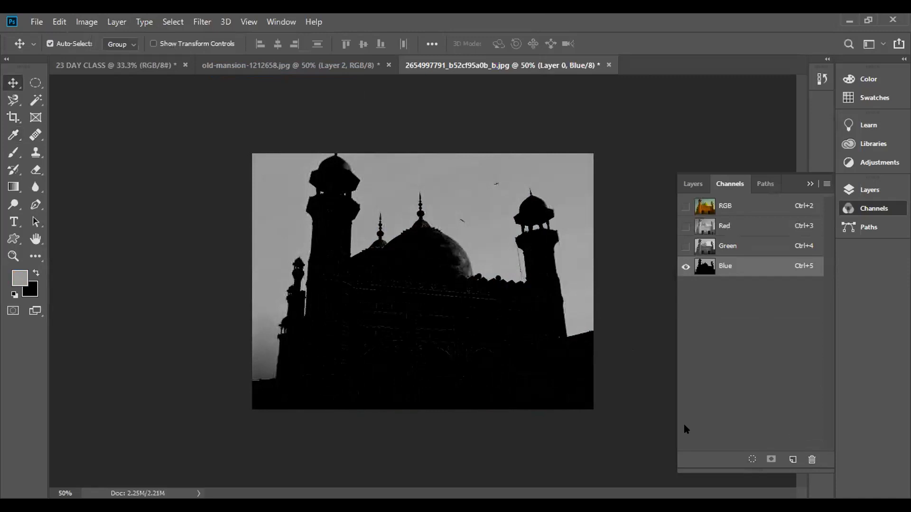
Step: Apply Levels to the Blue channel again with an input black level of 50
key(ctrl+l)
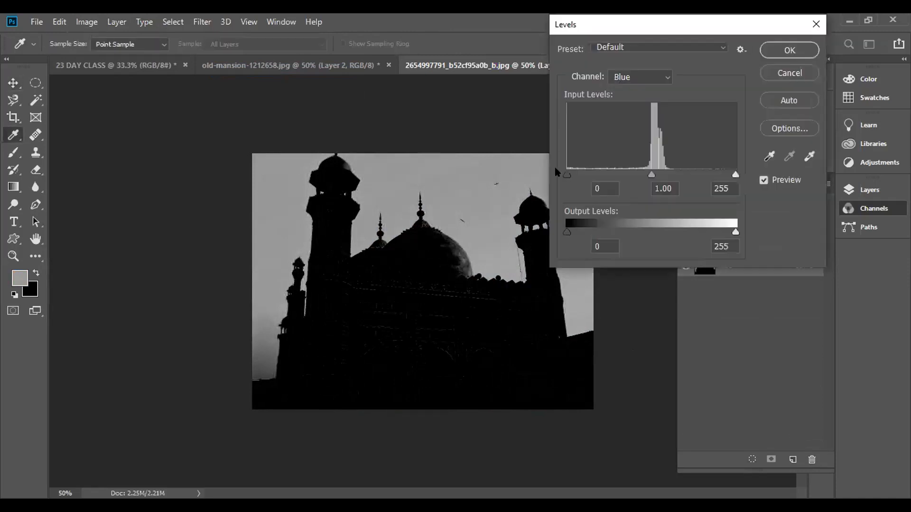
drag(567, 175, 599, 176)
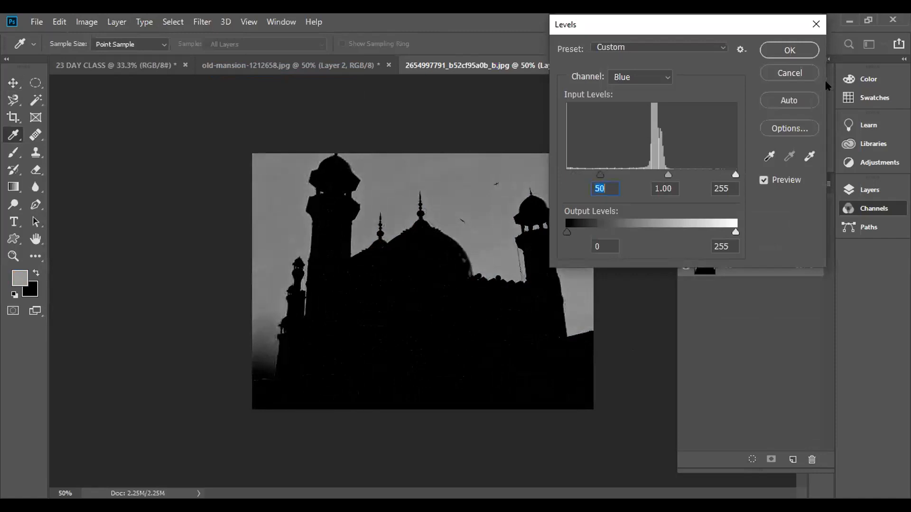
click(785, 59)
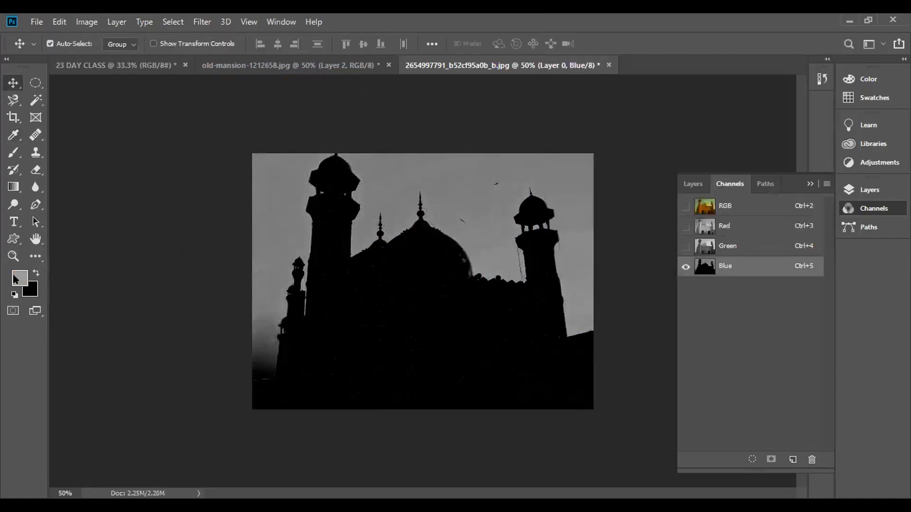
Step: Reset the colours to default and paint the leftover light spots on the mosque's dome and facade black with a size 20 brush
click(14, 295)
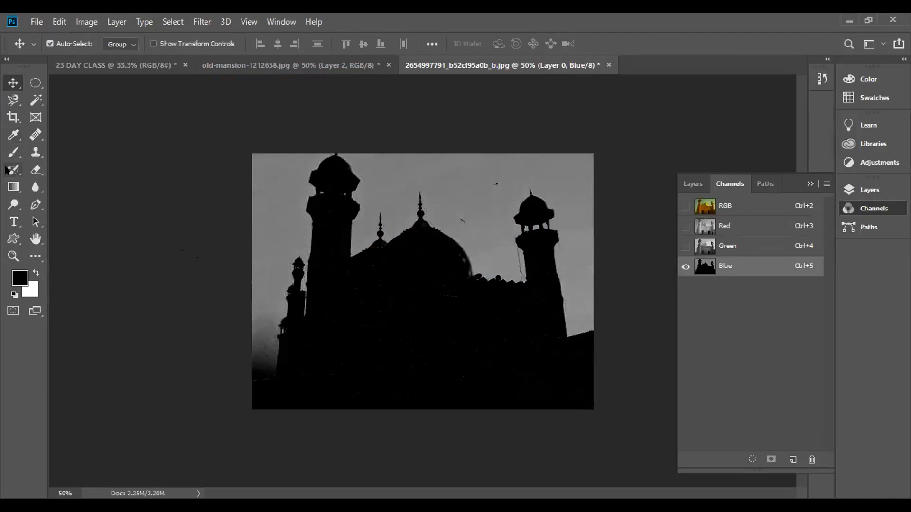
click(14, 152)
drag(463, 260, 467, 275)
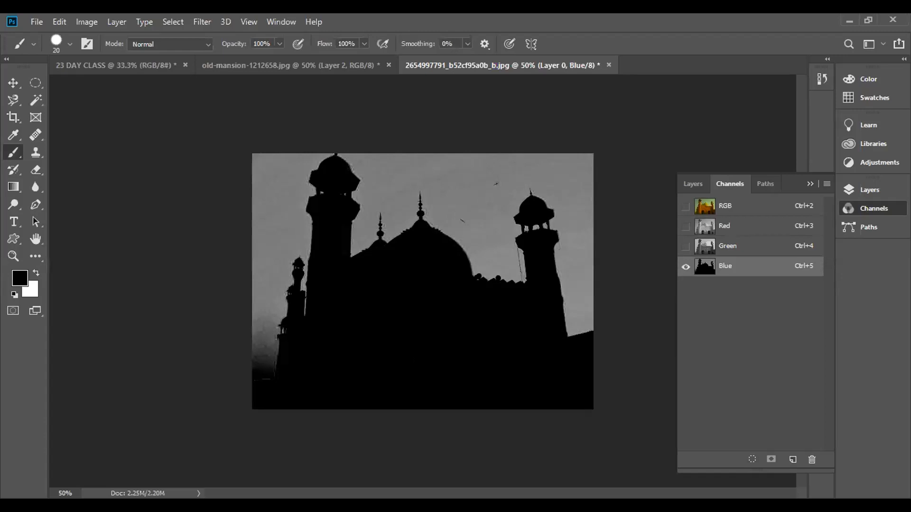
Step: Return to the Move tool and invert the Blue channel
click(13, 83)
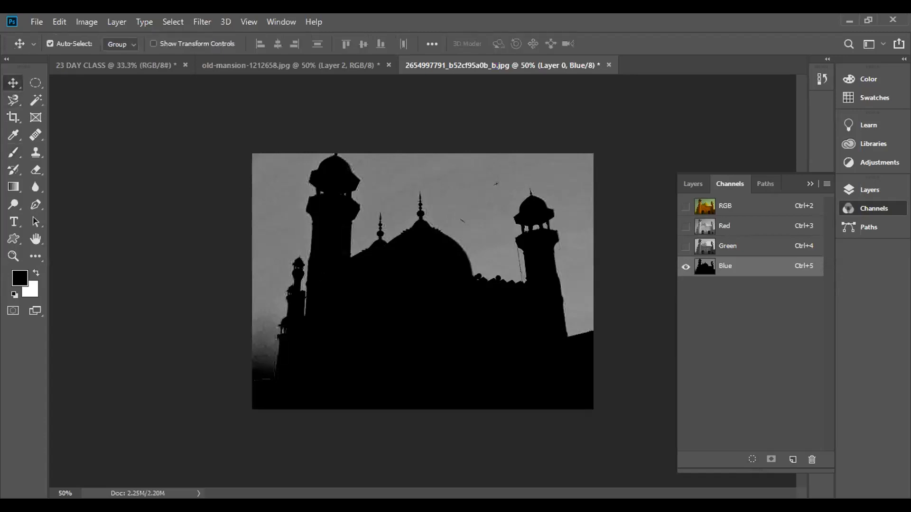
key(ctrl)
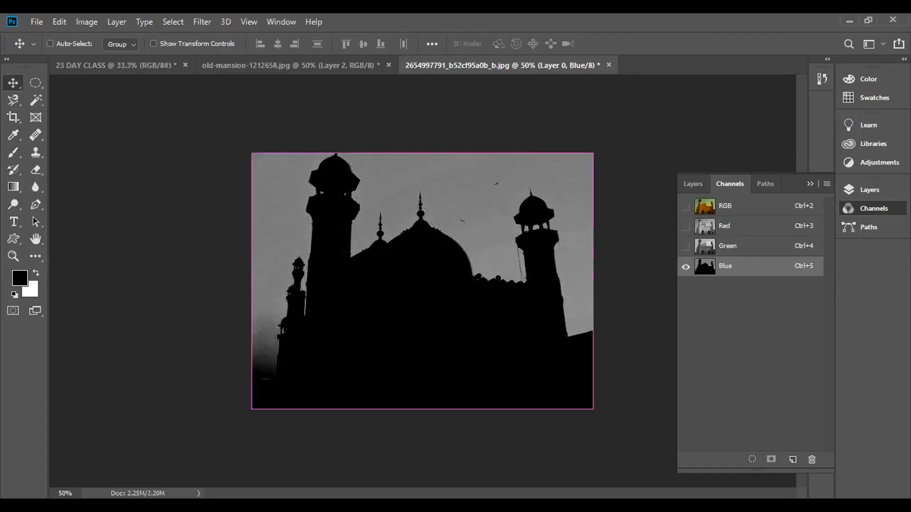
key(ctrl+i)
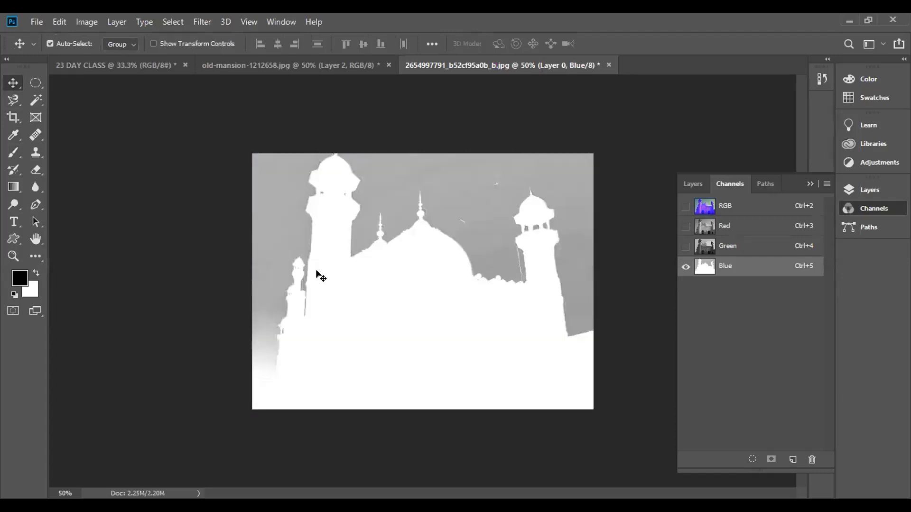